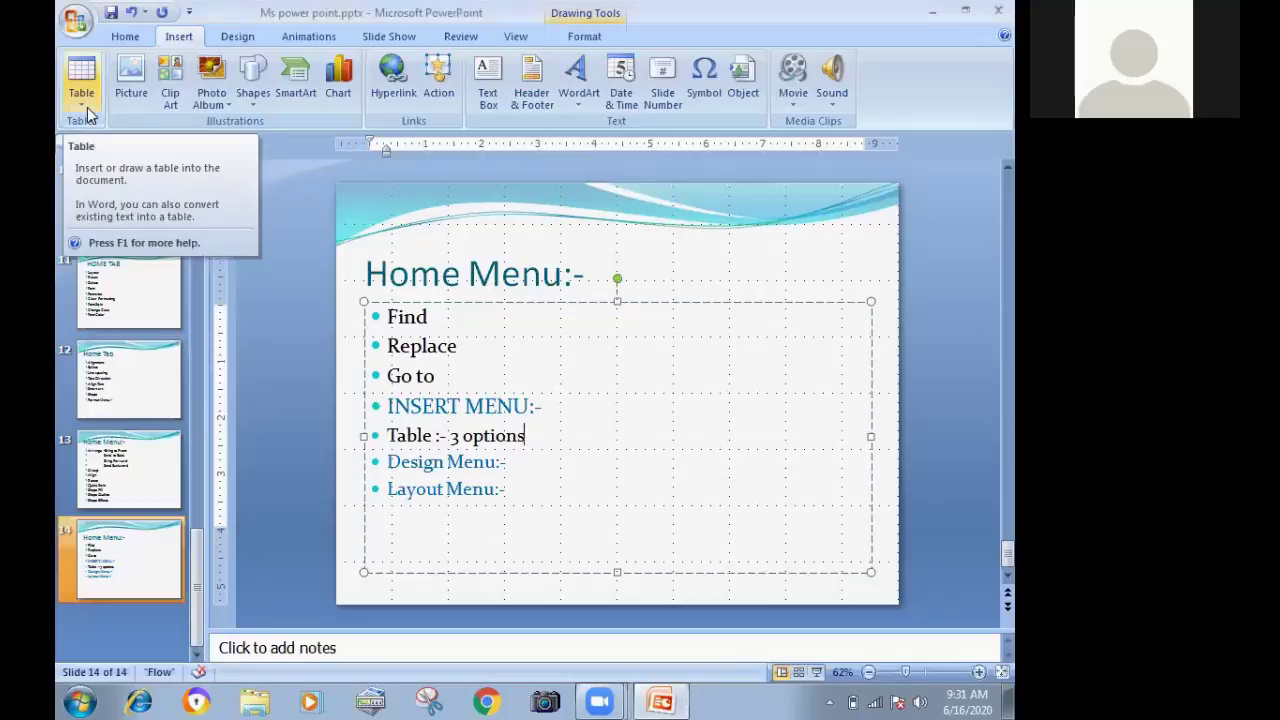
Dismiss the table options and create a new blank presentation.
left_click(88, 117)
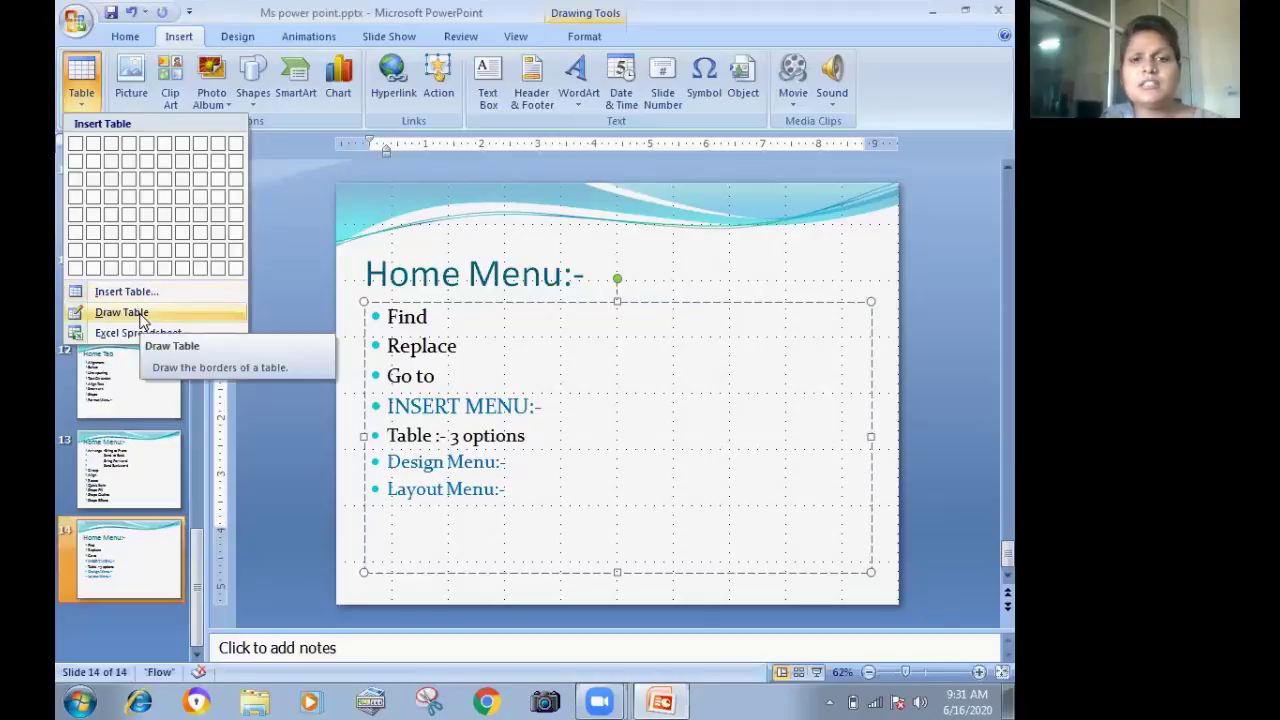
left_click(582, 384)
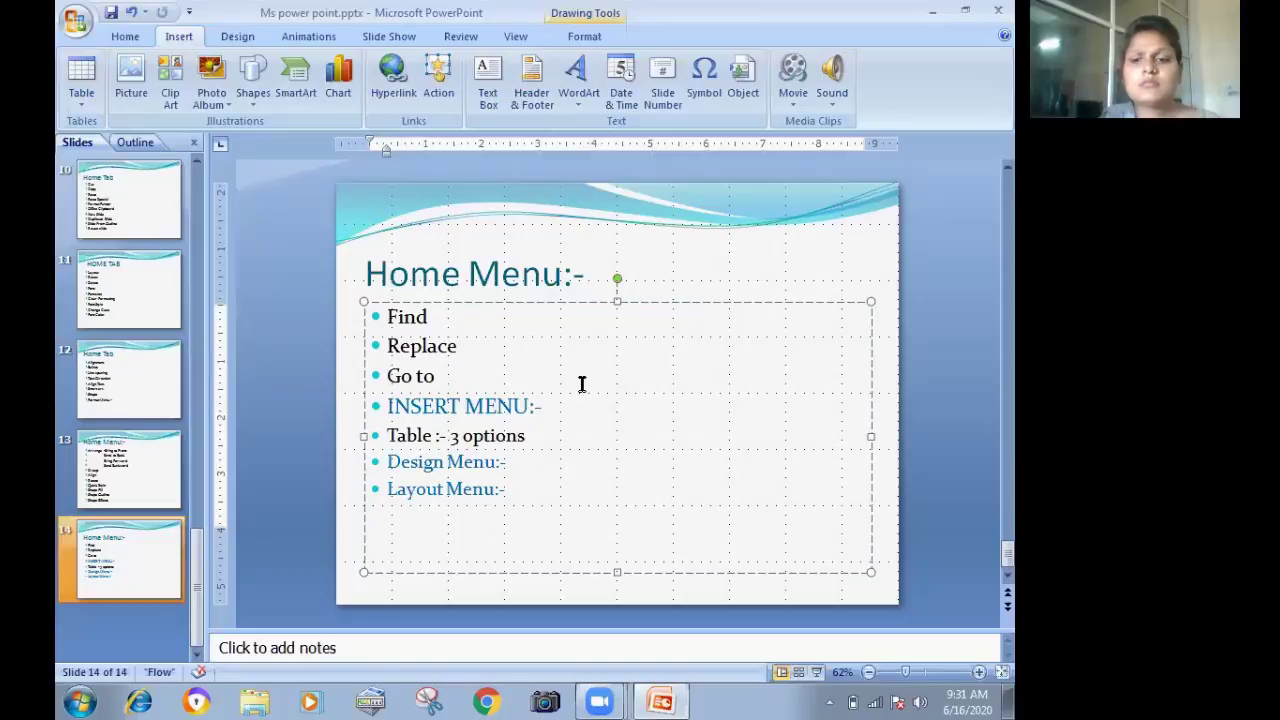
left_click(80, 28)
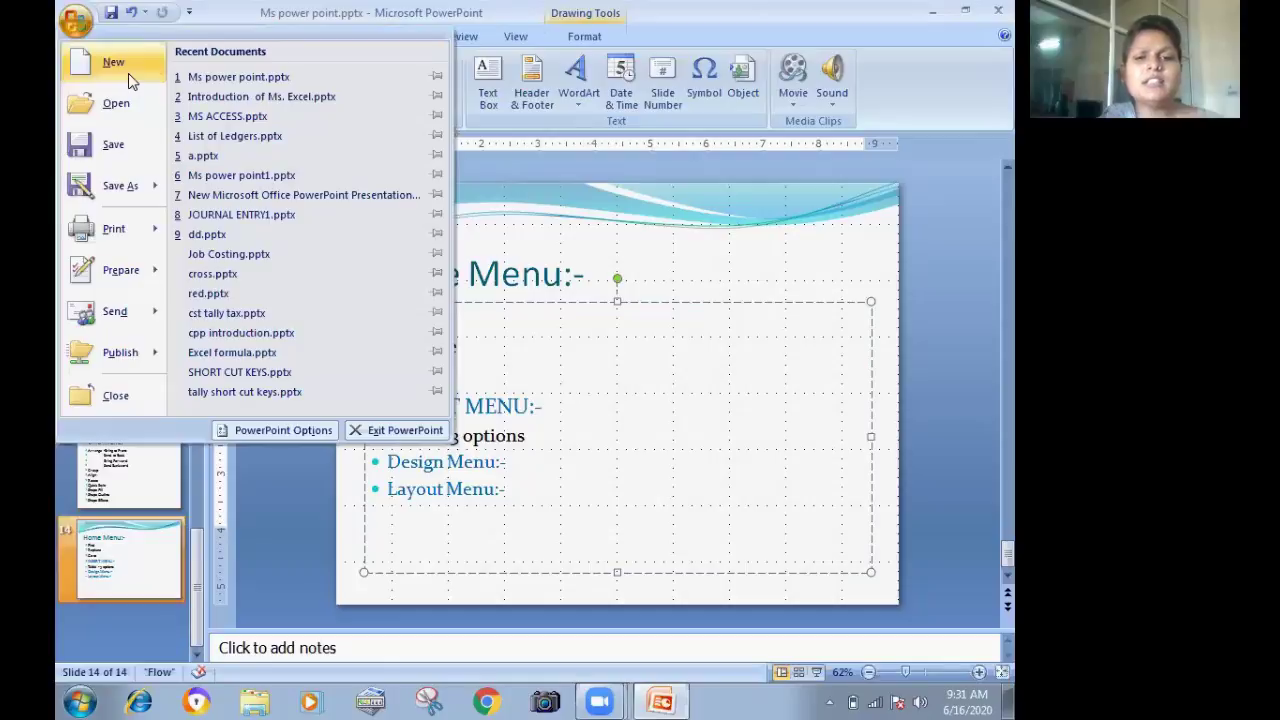
key("n")
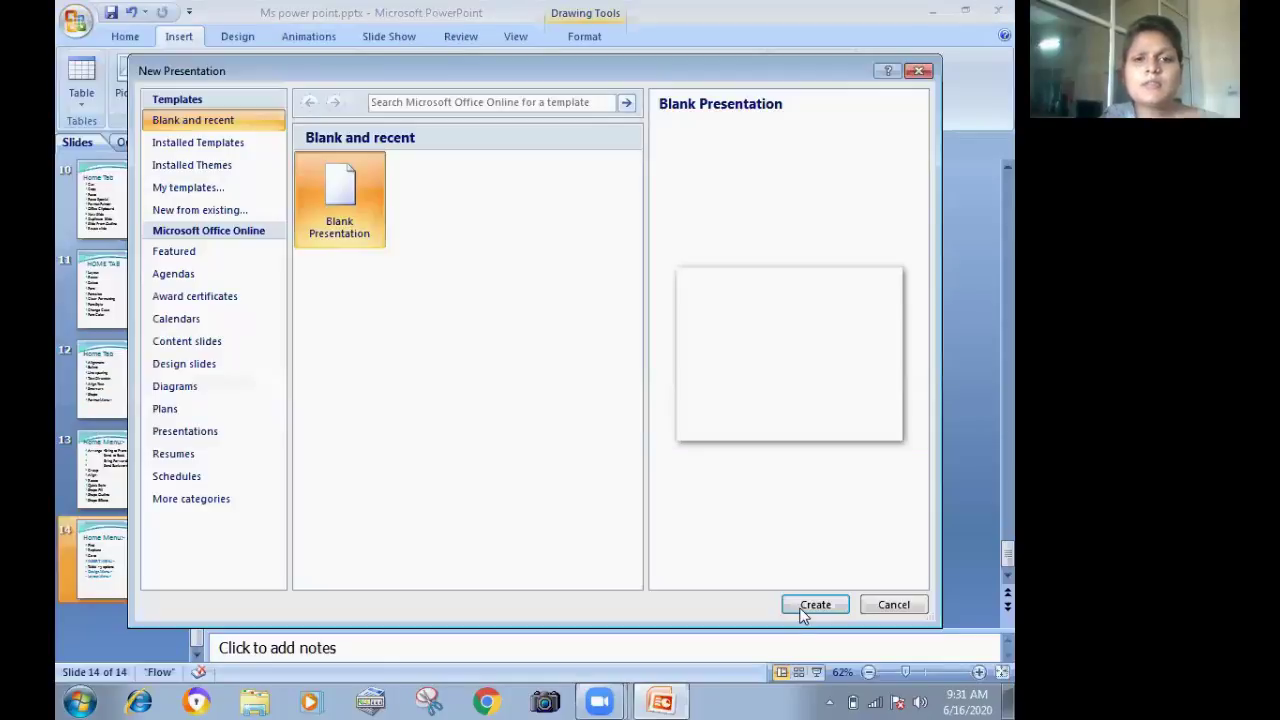
key("Return")
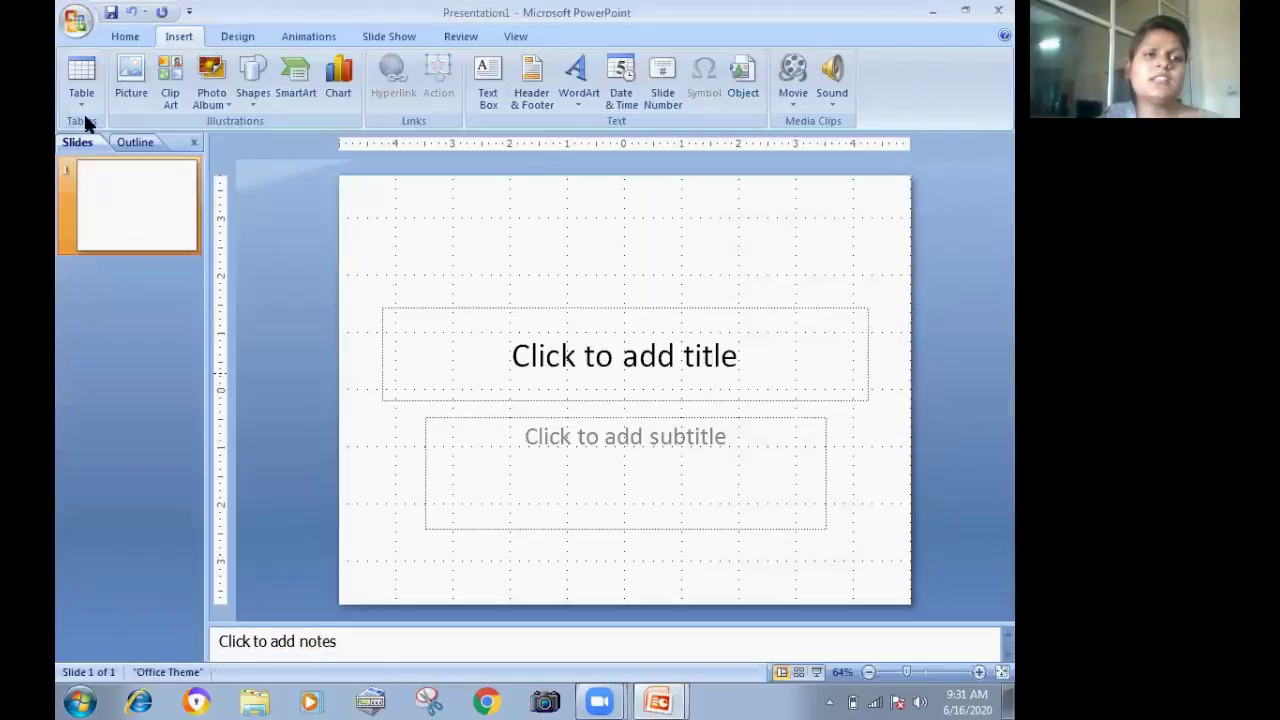
Add a new title-and-content slide and type the first bullet 'Dfj jkg fhgjkd fgj'.
left_click(125, 36)
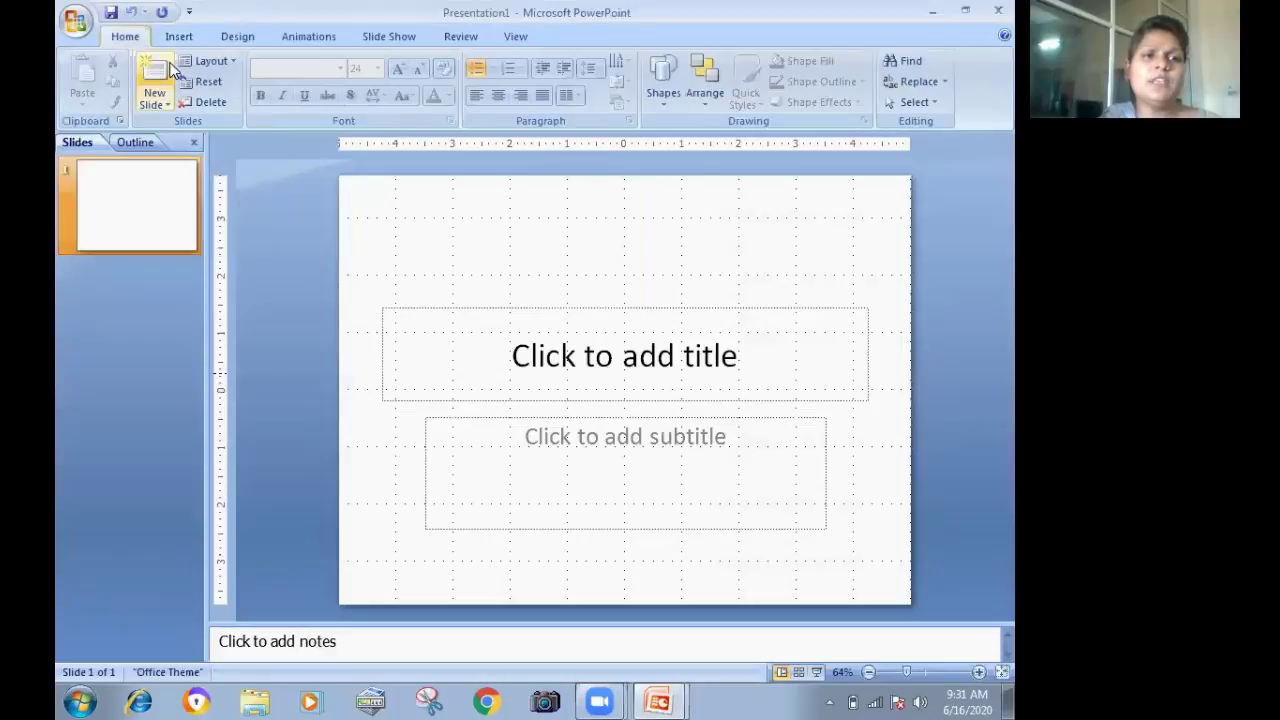
key("ctrl+m")
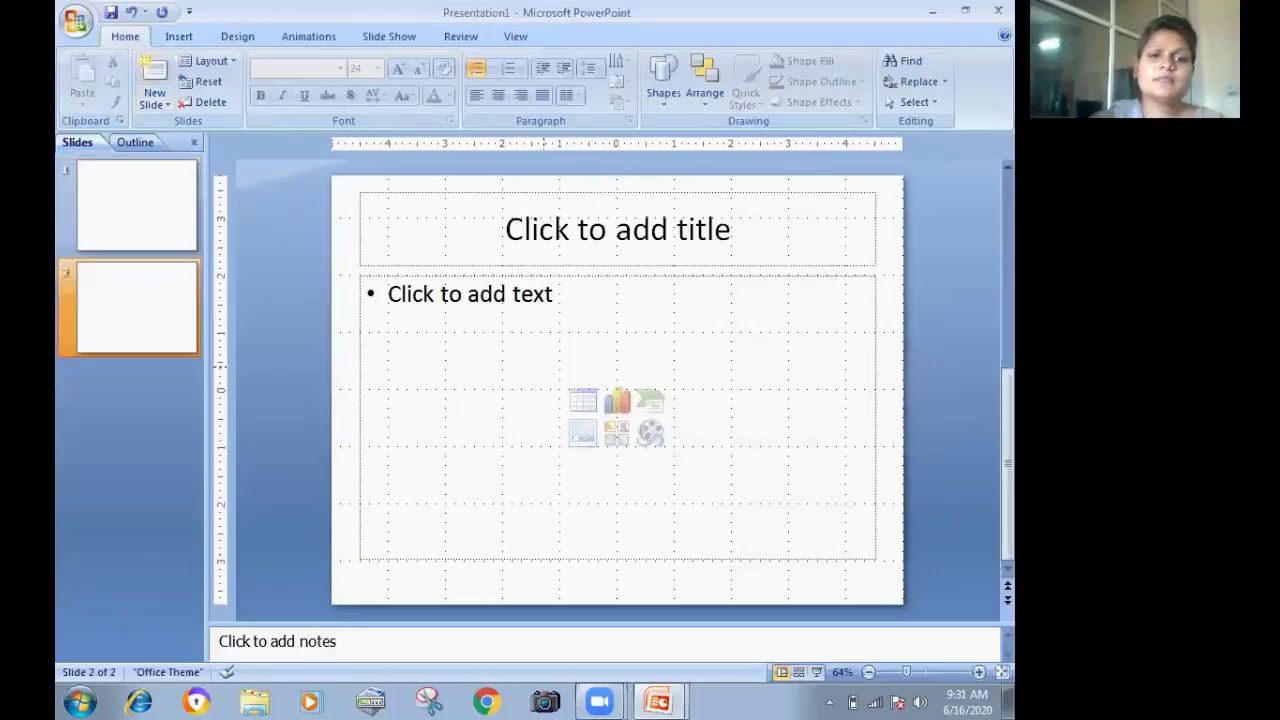
left_click(470, 294)
type("Dfj jkg fhgjkd fgj")
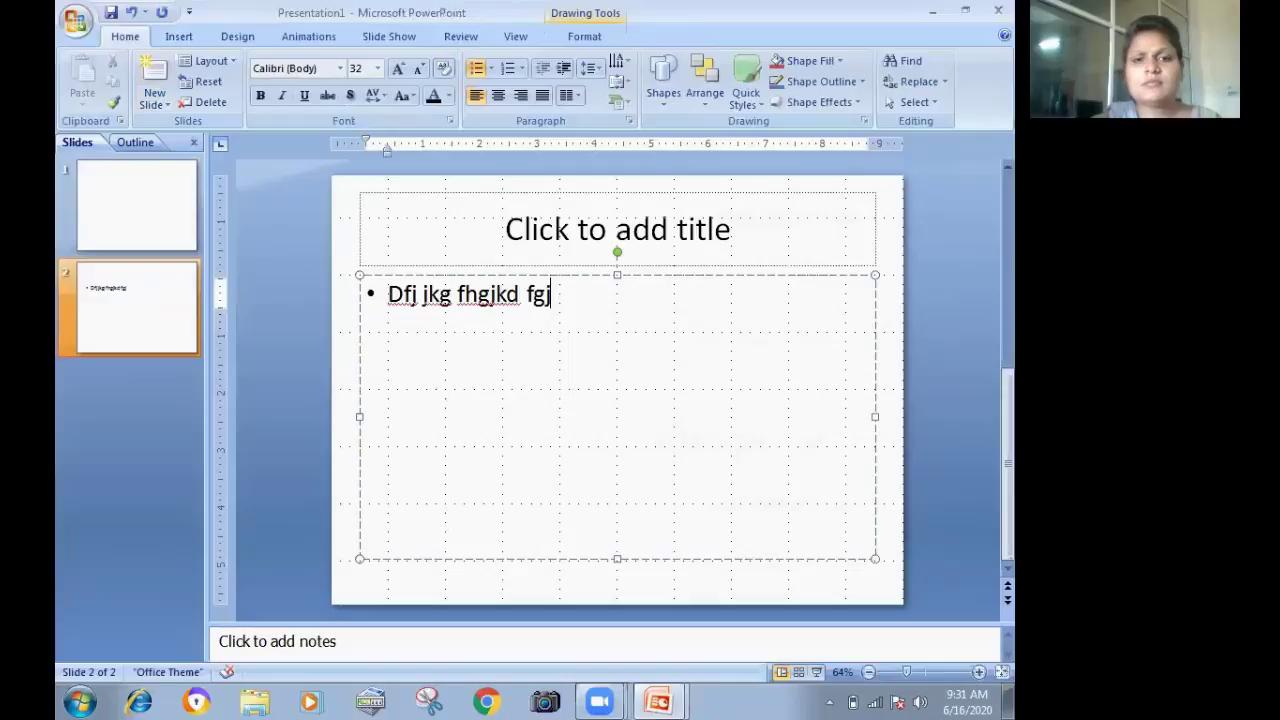
Type five more bullet lines of random sample text in the placeholder.
key("Return")
type("Df gkjdfjghdfjk ghhjfk gh")
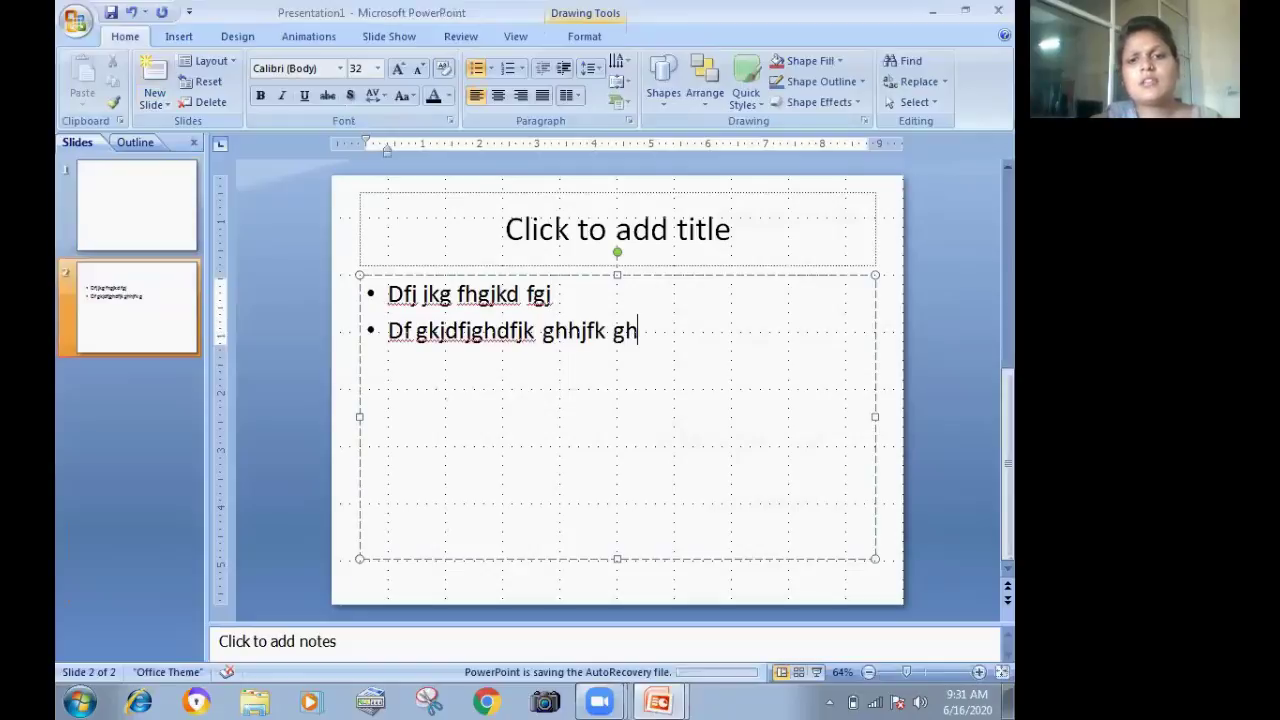
type("jkdf g")
key("Return")
type("Dfg dfjkg hjkf ghjkdf ghjkdf")
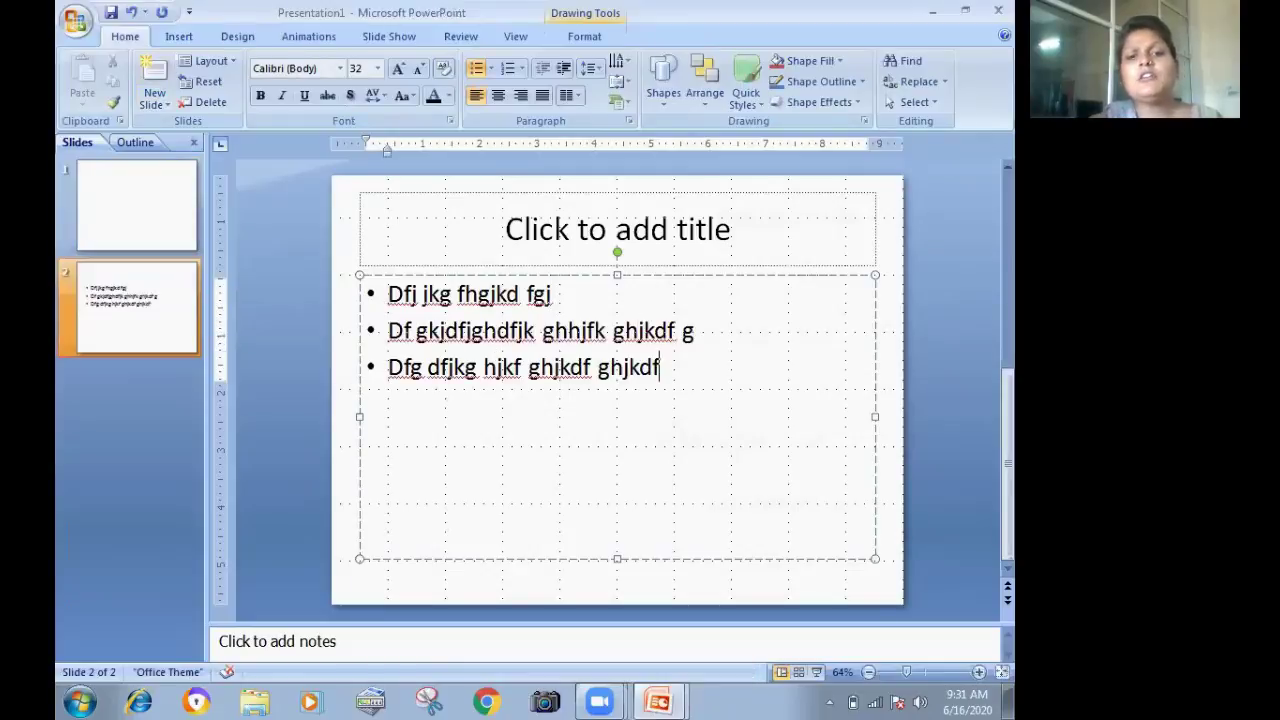
key("Return")
type("Dg kdhfhjkhfhjksdh")
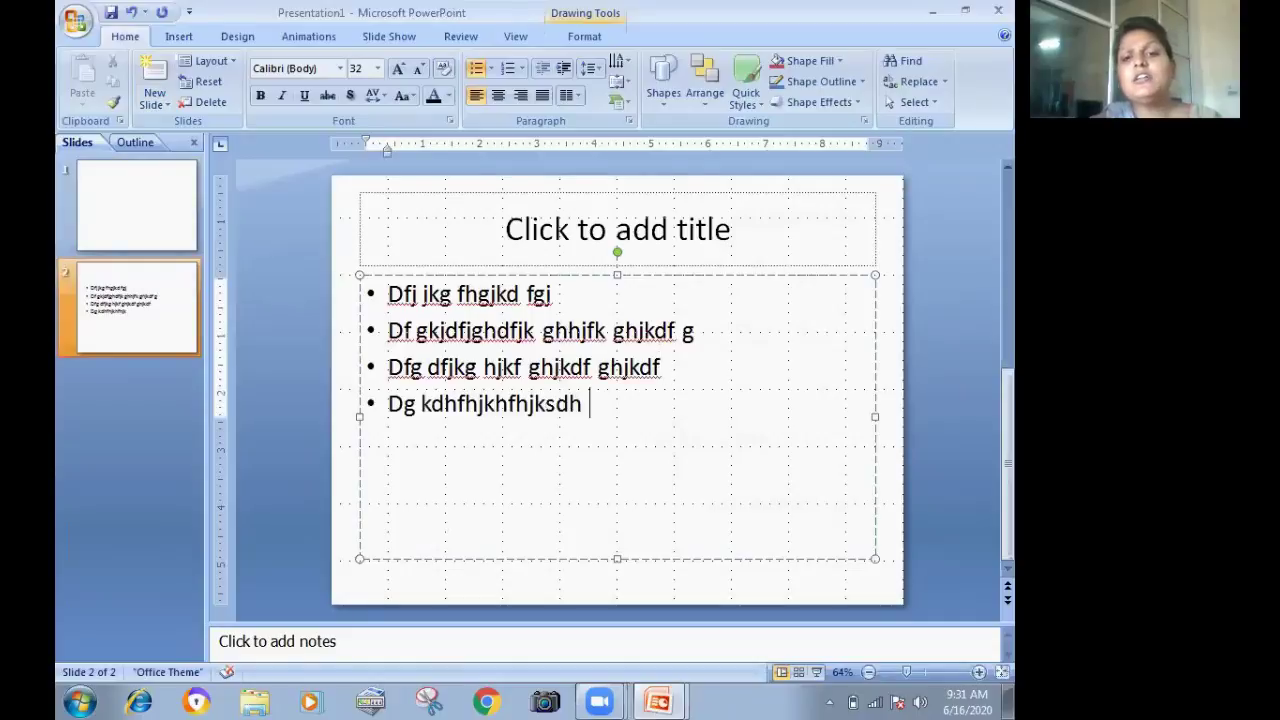
type(" fhjkshdfjk hsdhjkf")
key("Return")
type("f")
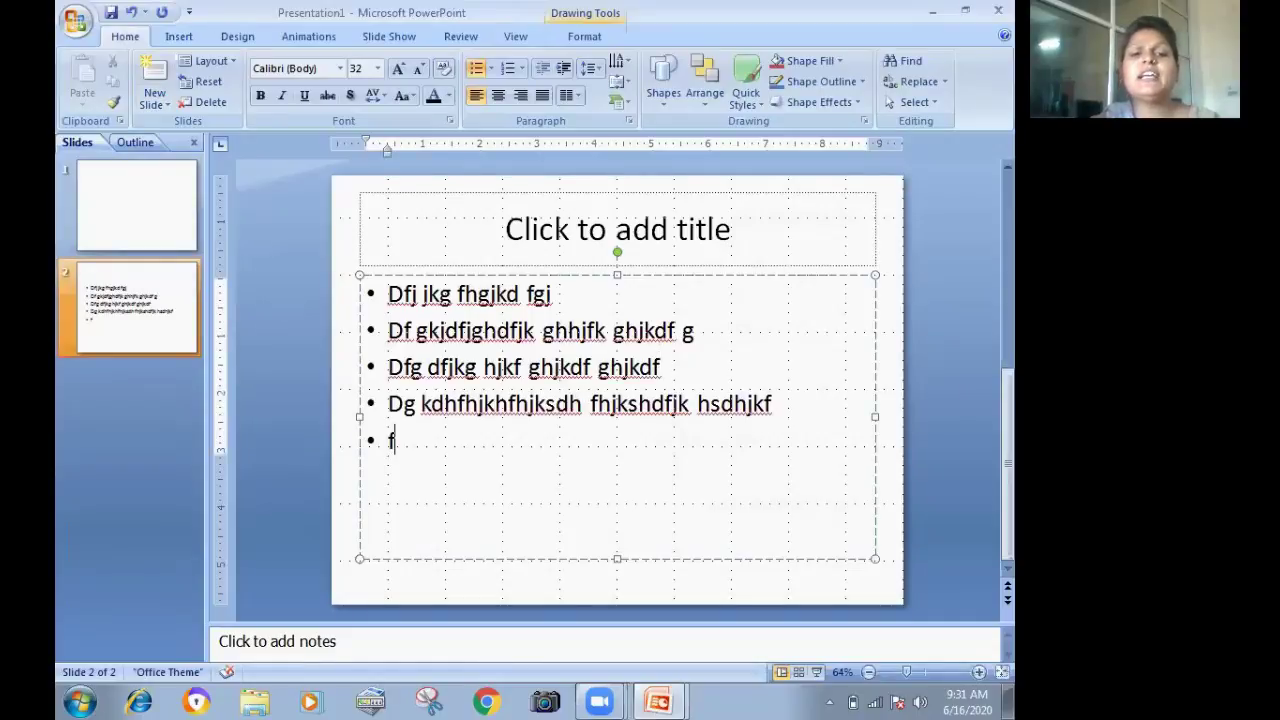
type(" jksd fhsjdkf hsdjkfh sdfh ieh ffh sdjkfhsdjkf")
key("Return")
type("Sdf hjkdf hhsdjkf jhksd")
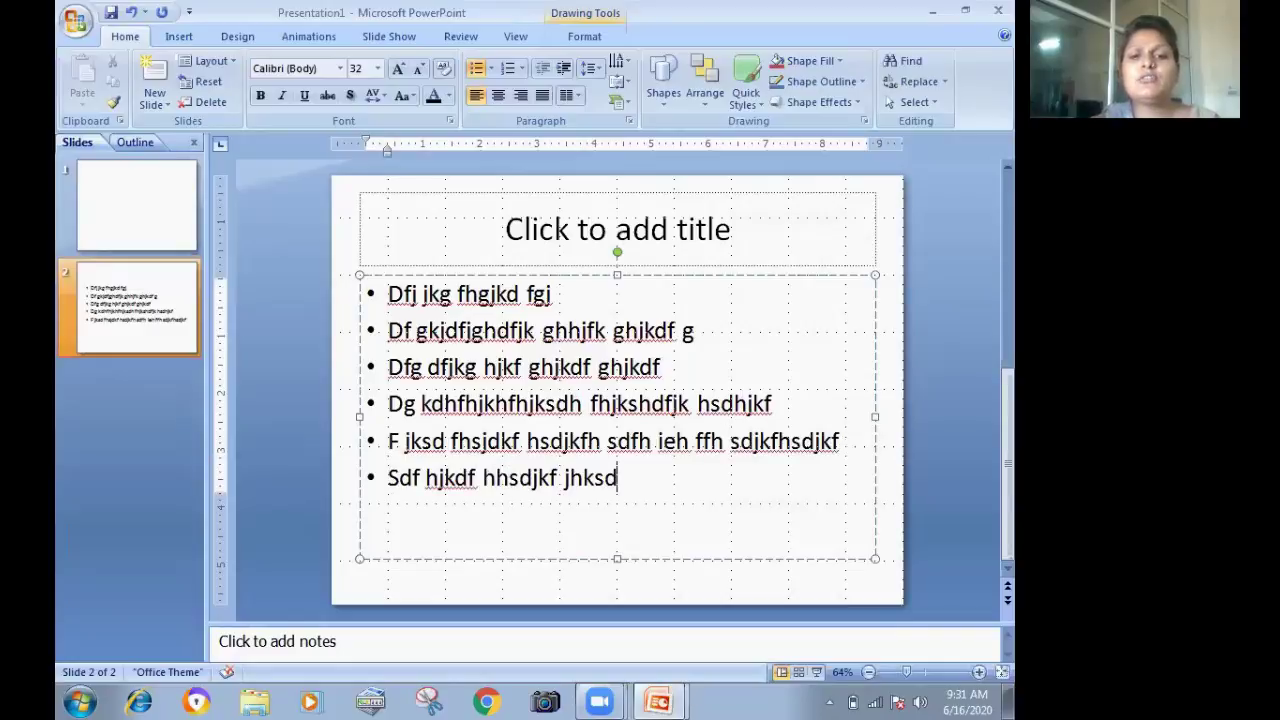
type(" fhjdf sjkd fhjkd fhjksd")
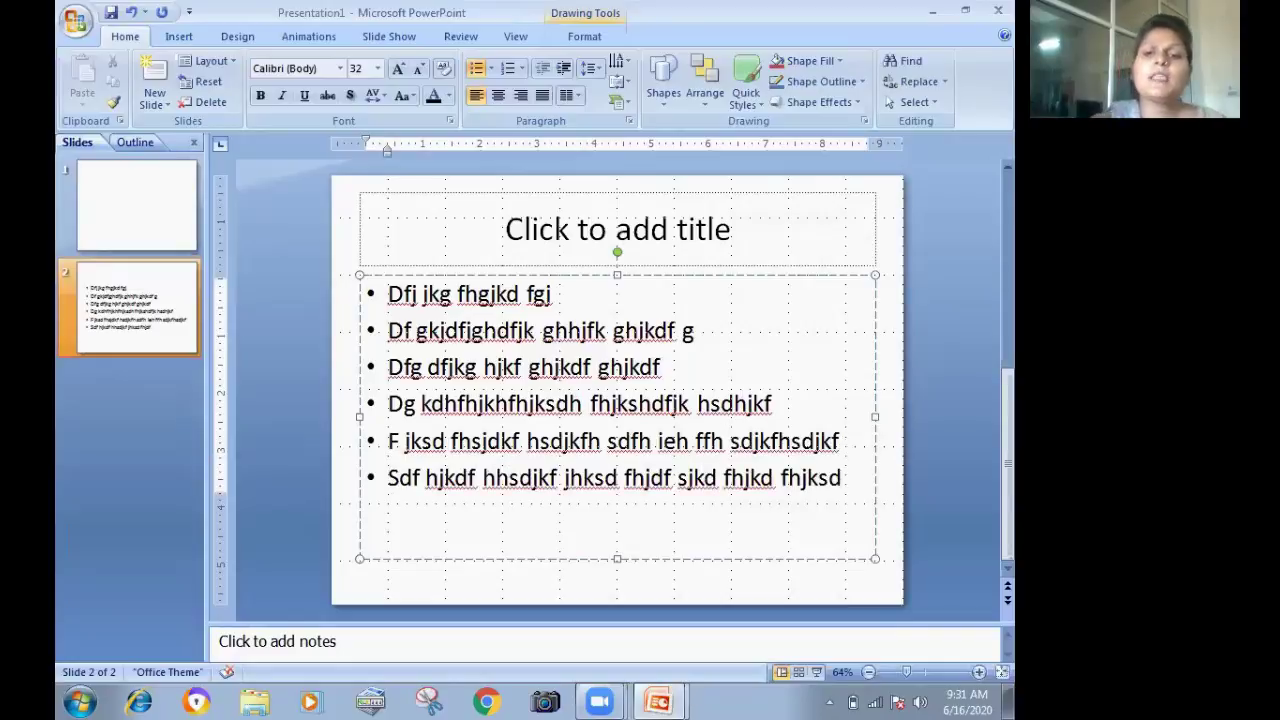
left_click(902, 63)
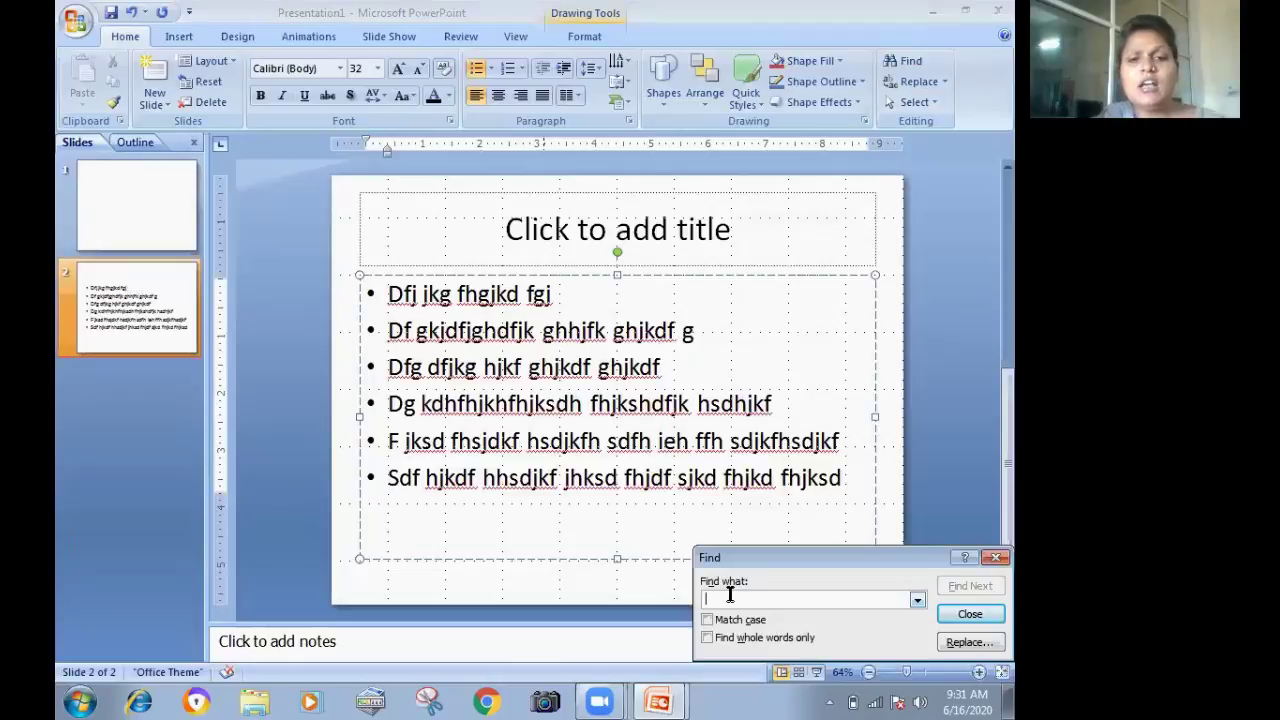
type("dfj")
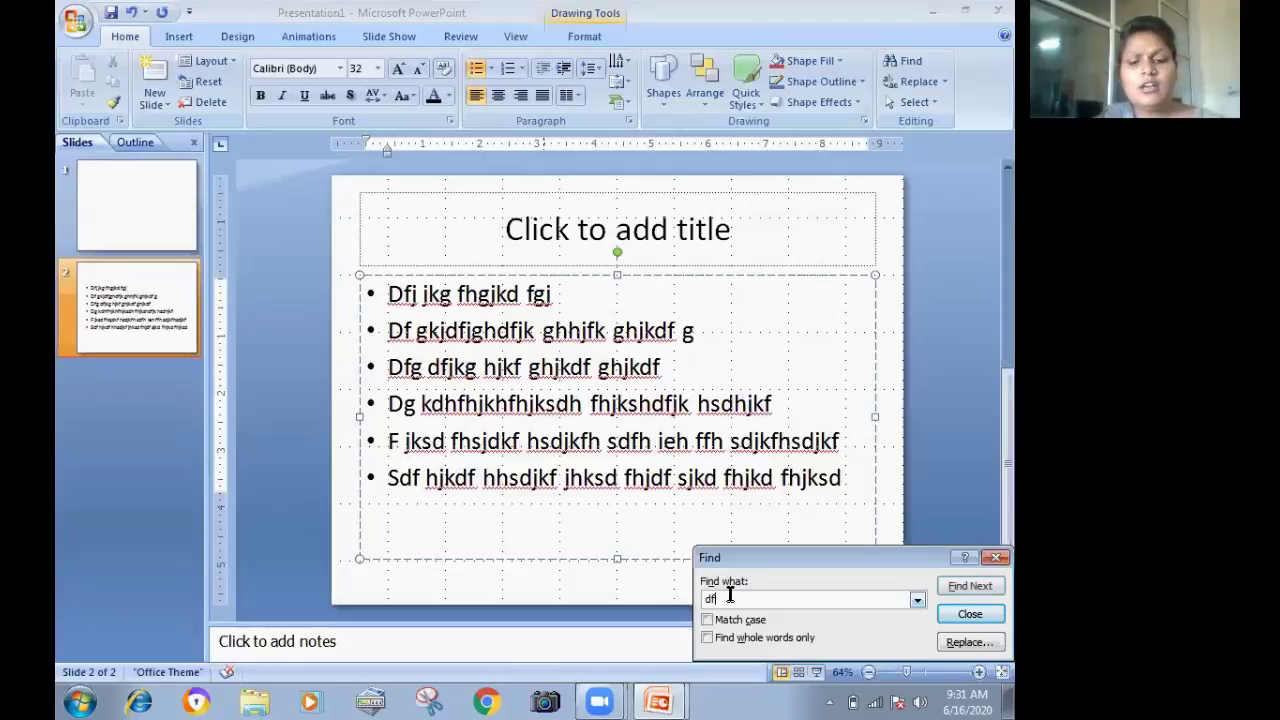
left_click(962, 592)
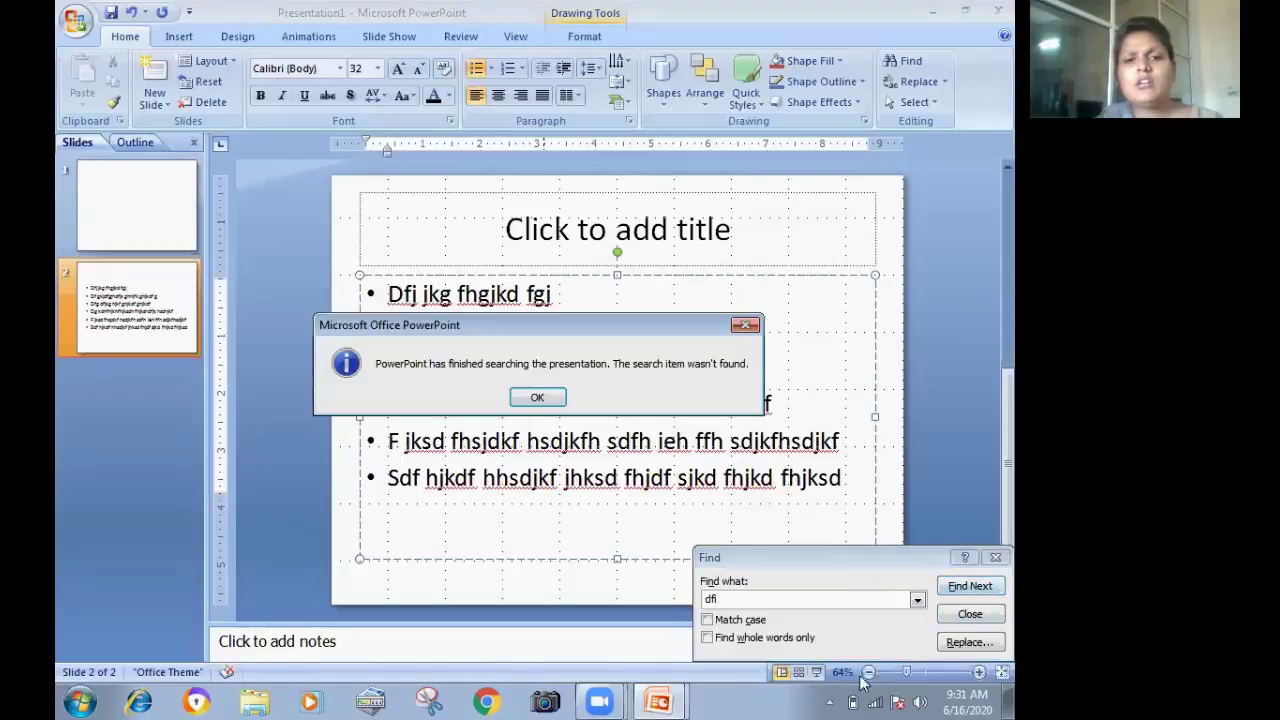
left_click(537, 397)
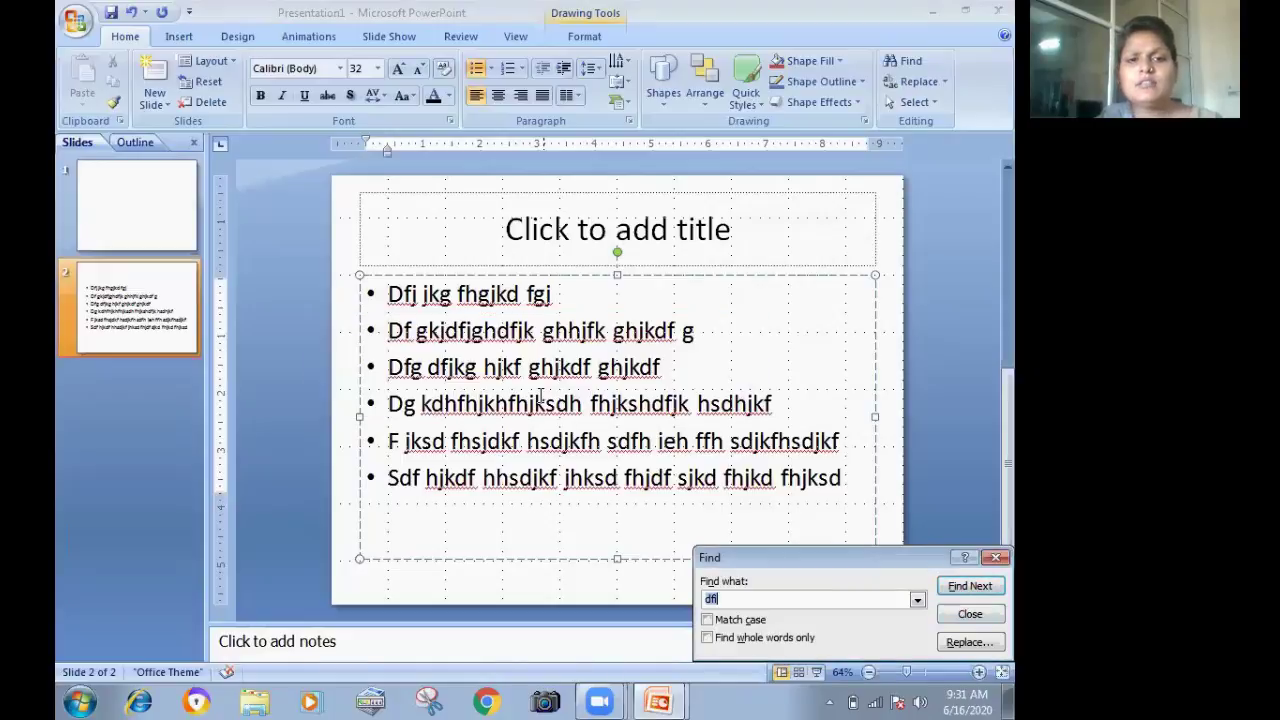
left_click(966, 588)
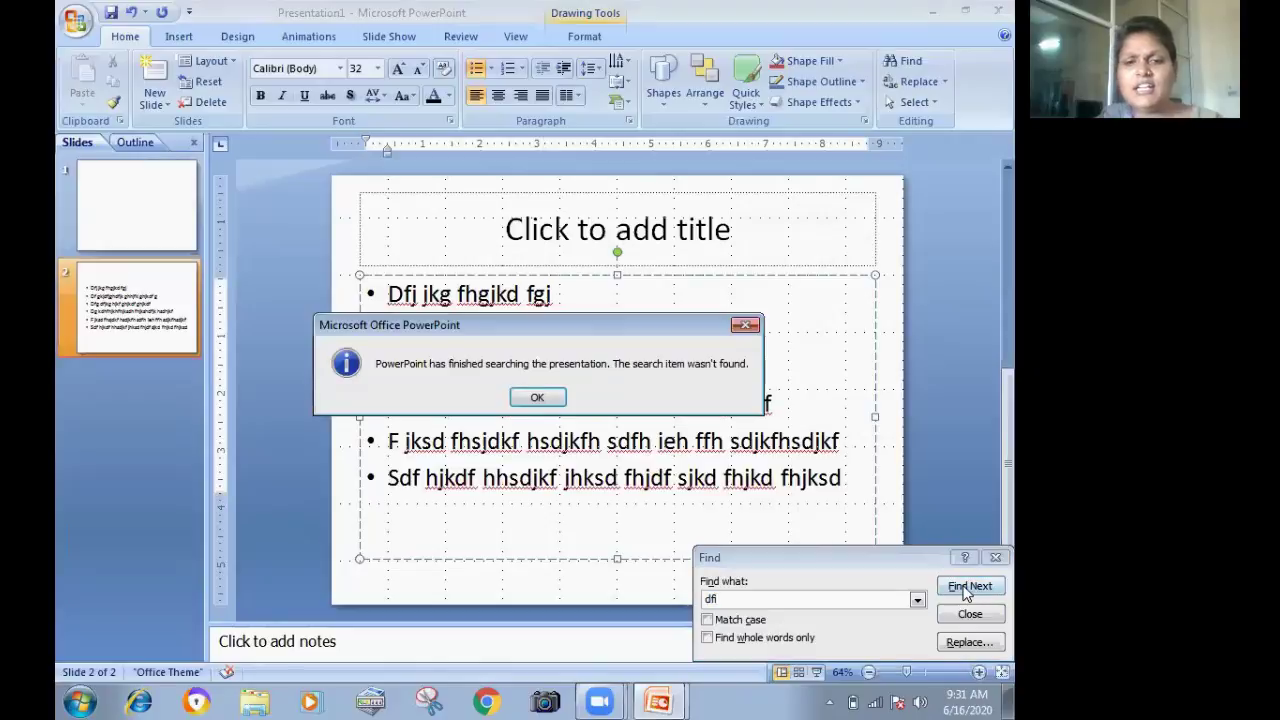
left_click(530, 397)
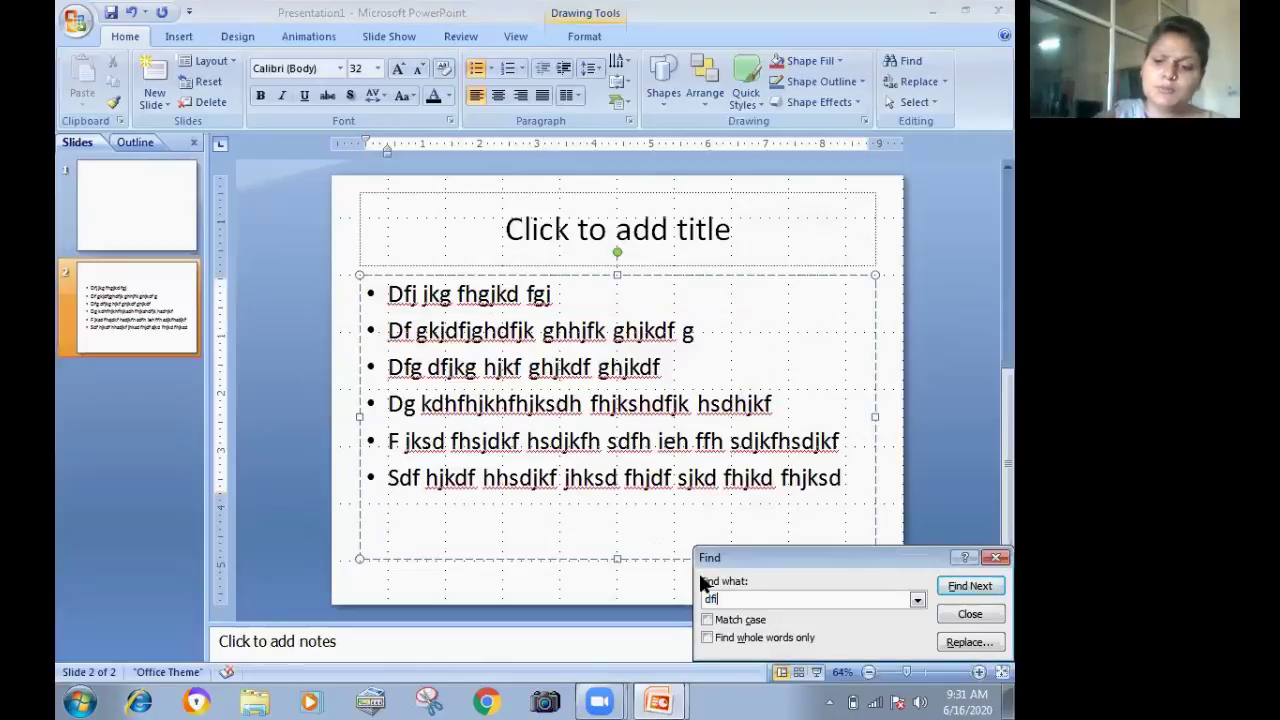
left_click(983, 586)
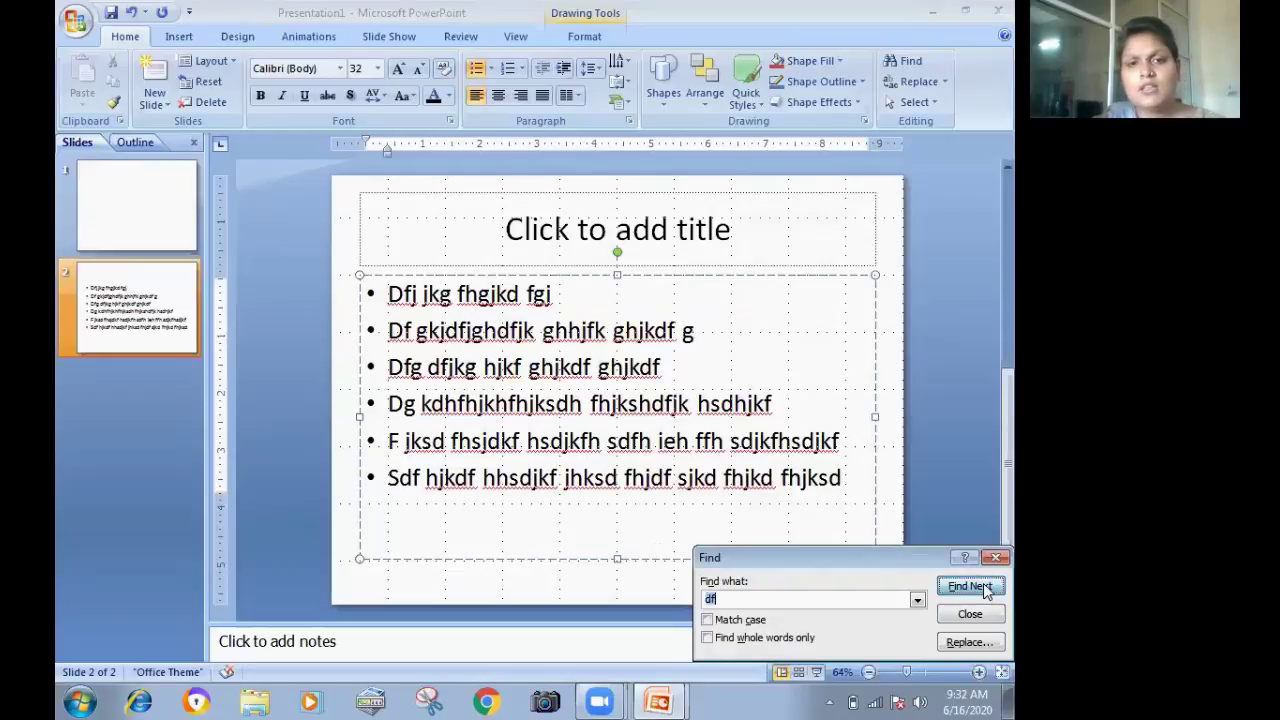
left_click(983, 583)
left_click(983, 583)
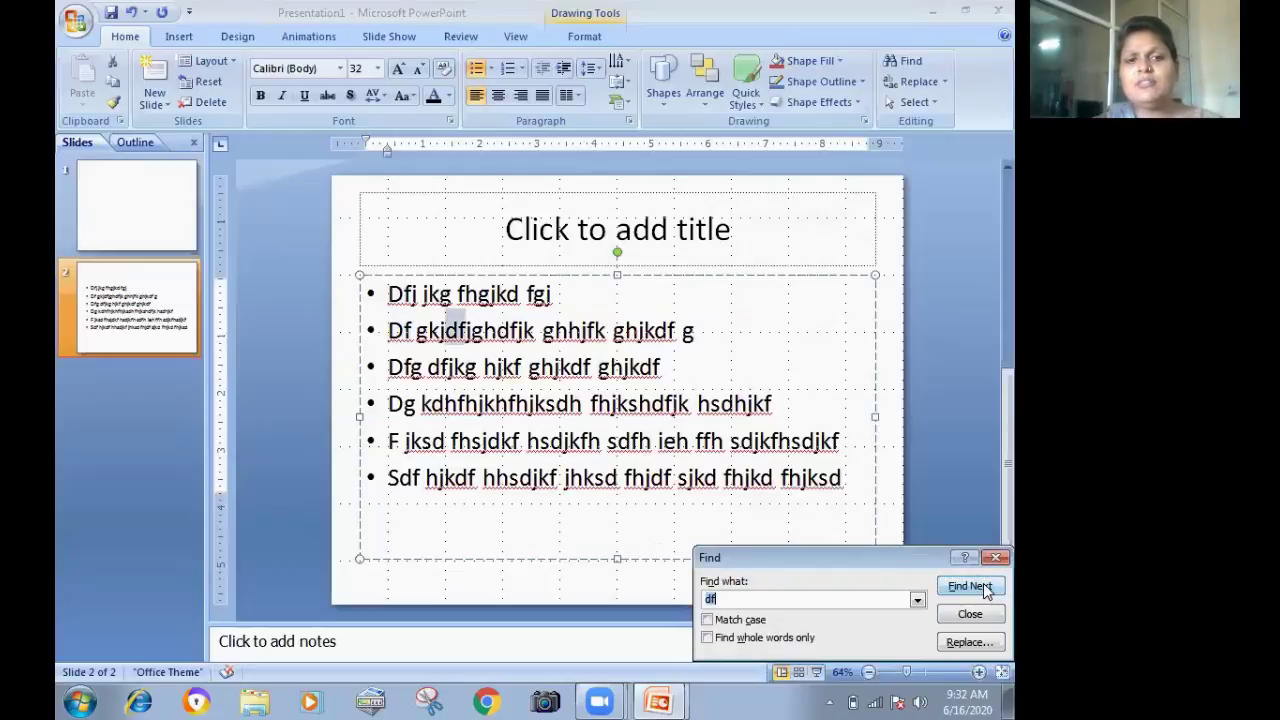
left_click(983, 586)
left_click(983, 586)
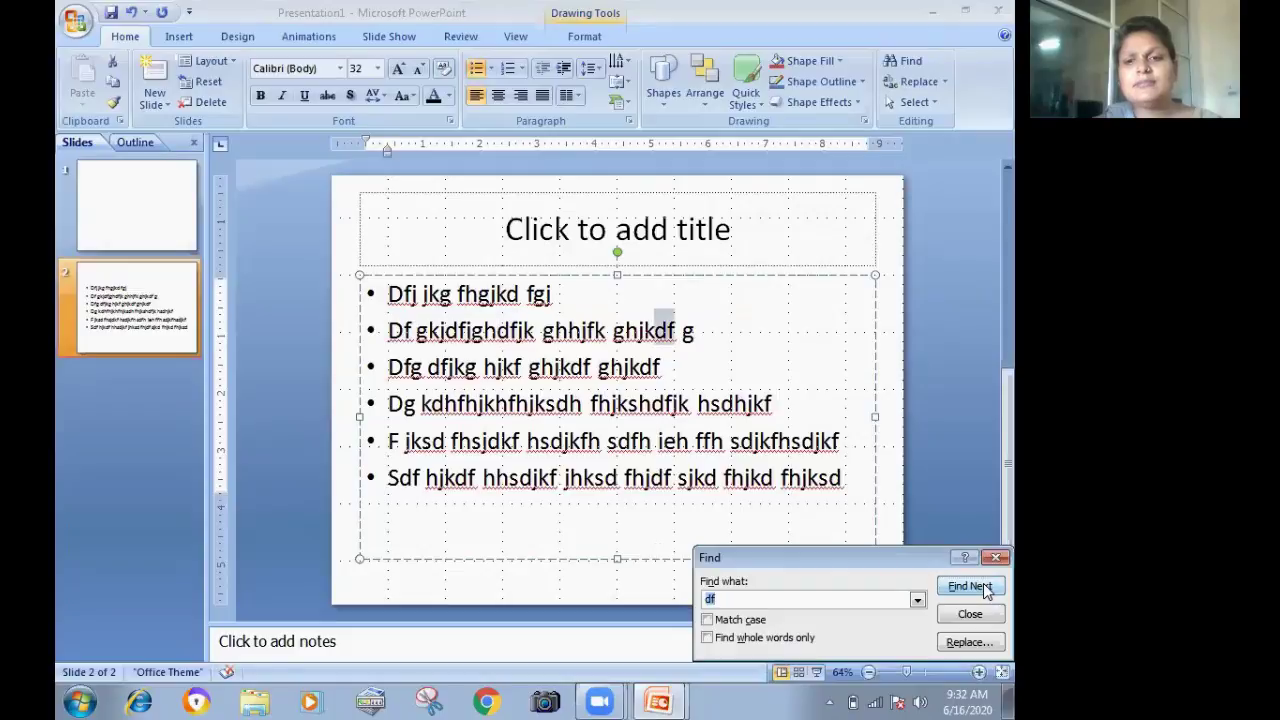
left_click(983, 583)
left_click(983, 583)
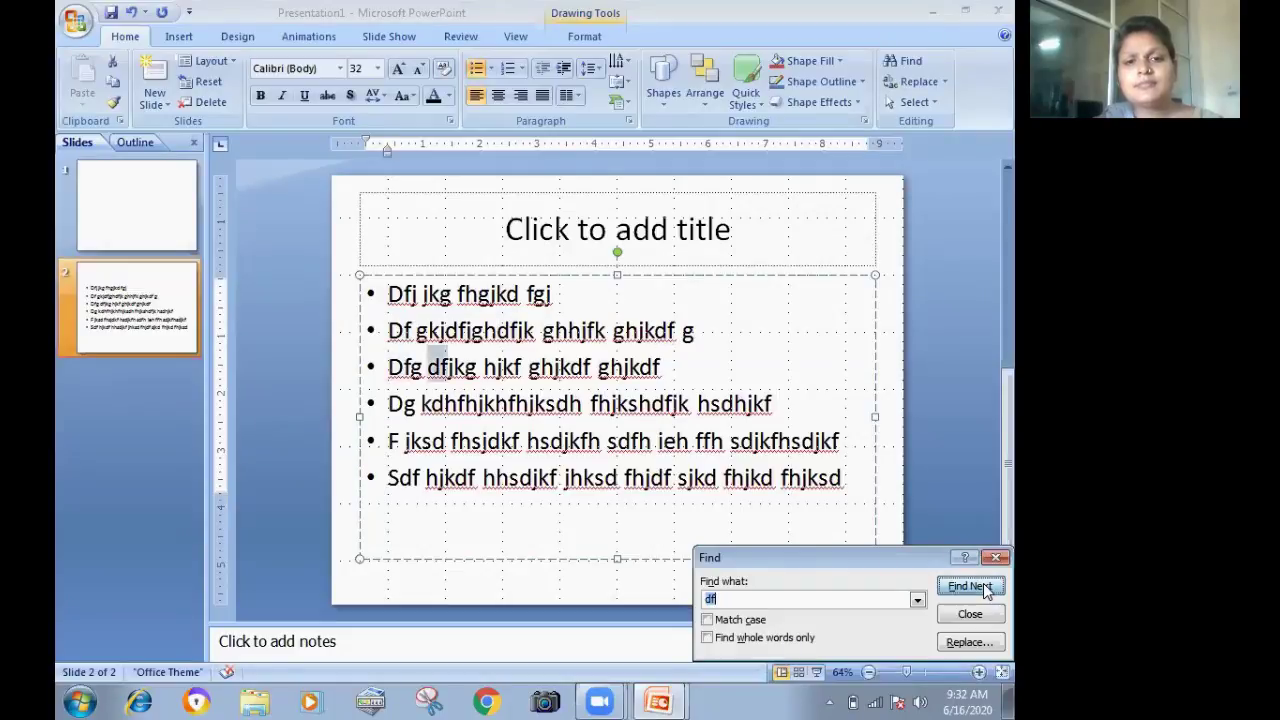
left_click(983, 583)
left_click(983, 583)
left_click(983, 583)
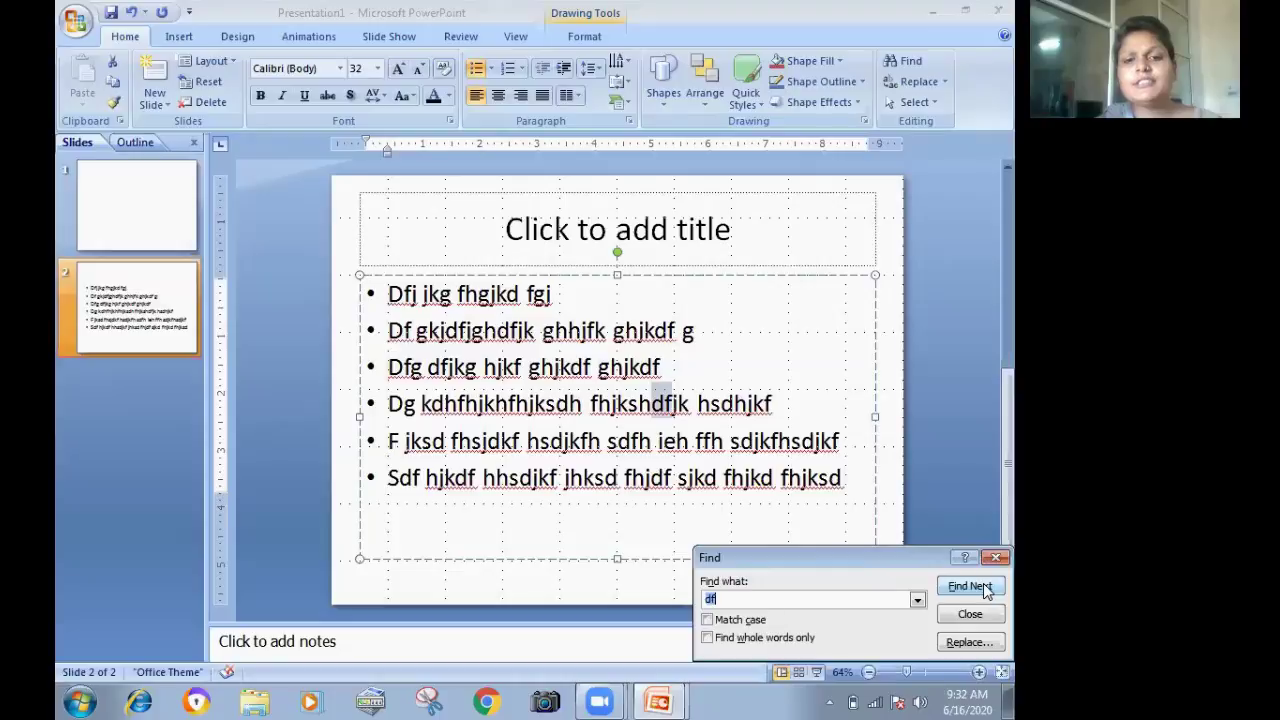
left_click(983, 585)
left_click(983, 585)
left_click(983, 585)
left_click(983, 586)
left_click(983, 586)
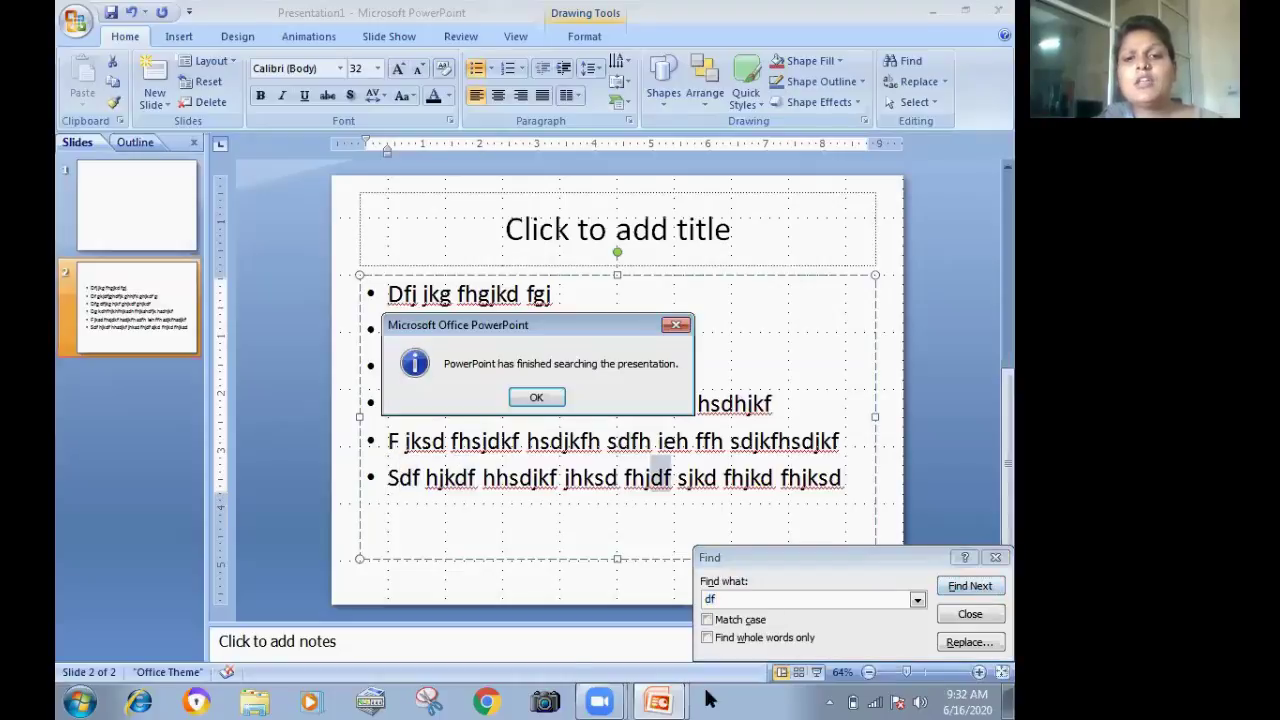
left_click(538, 398)
left_click(984, 615)
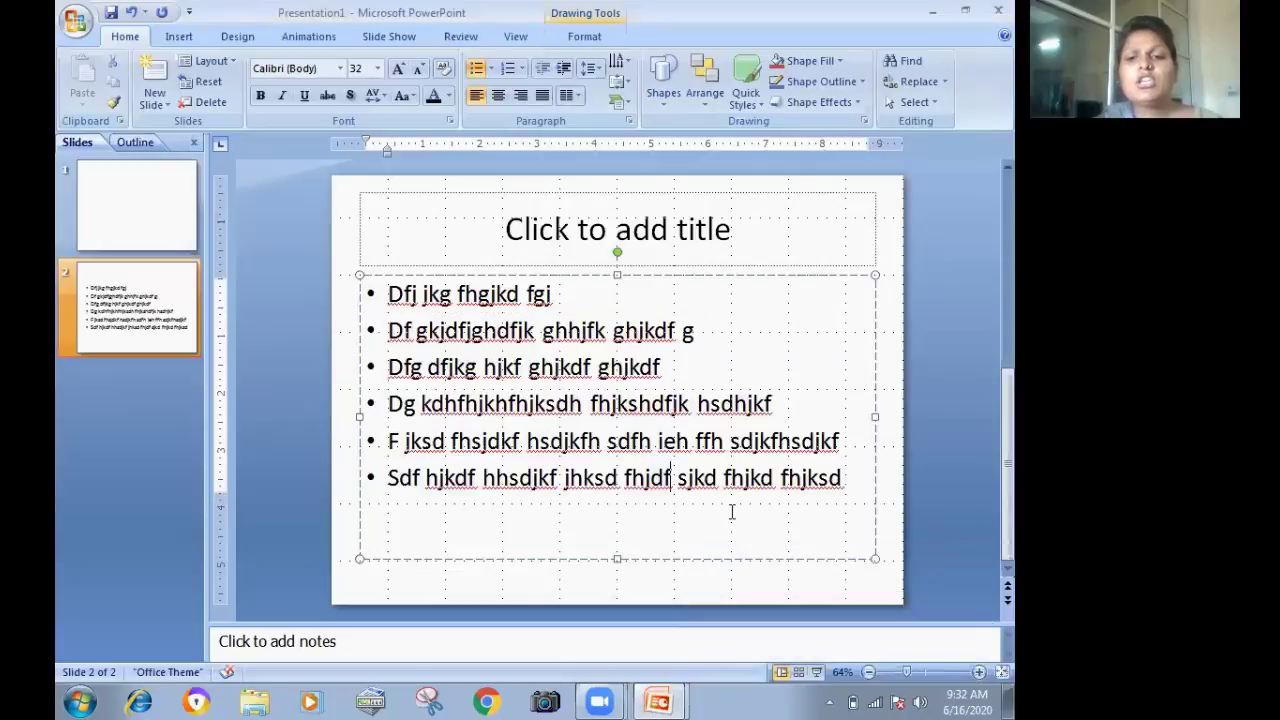
Set up Replace to find 'df' and replace with 'RED', moving the dialog above the text.
left_click(916, 85)
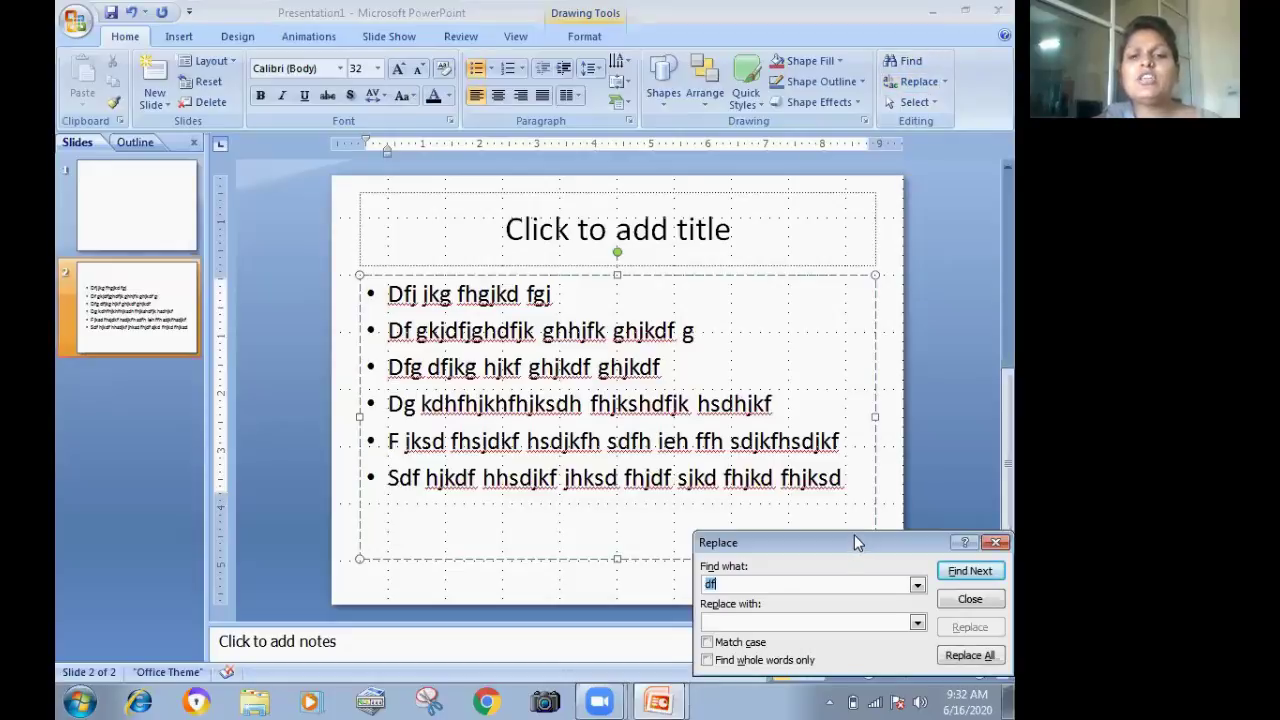
left_click_drag(855, 540, 652, 145)
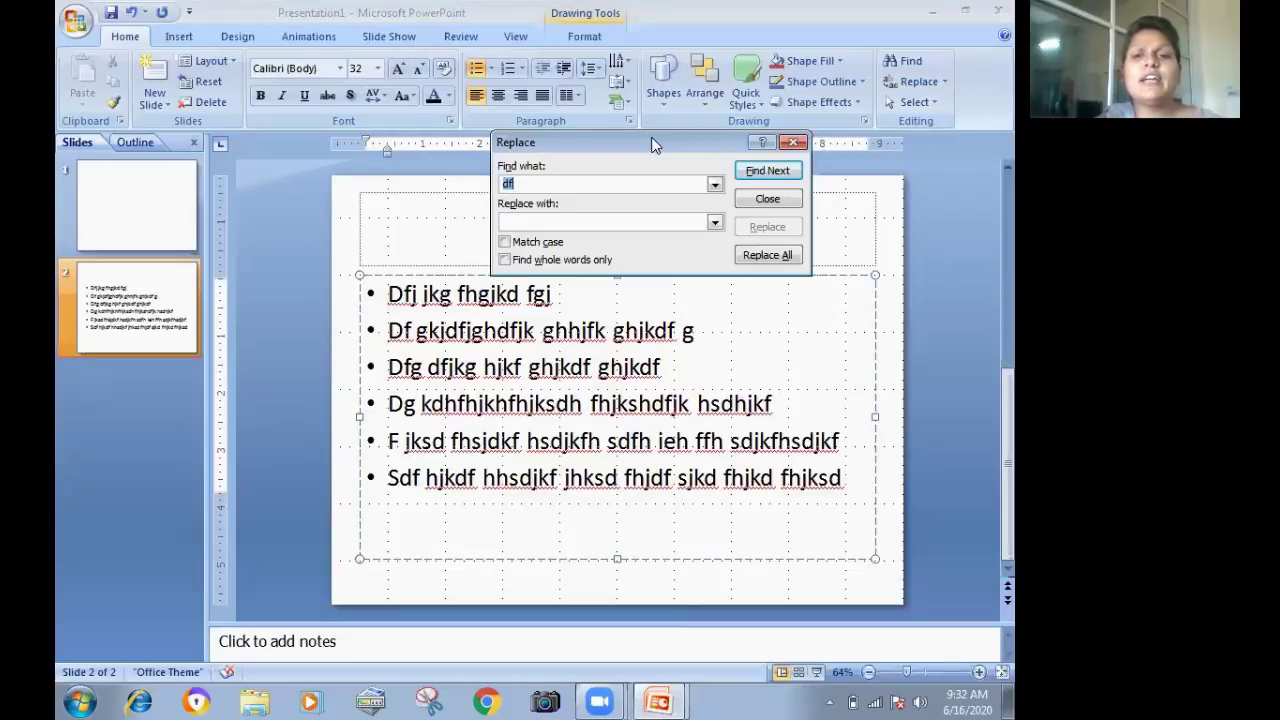
left_click(598, 218)
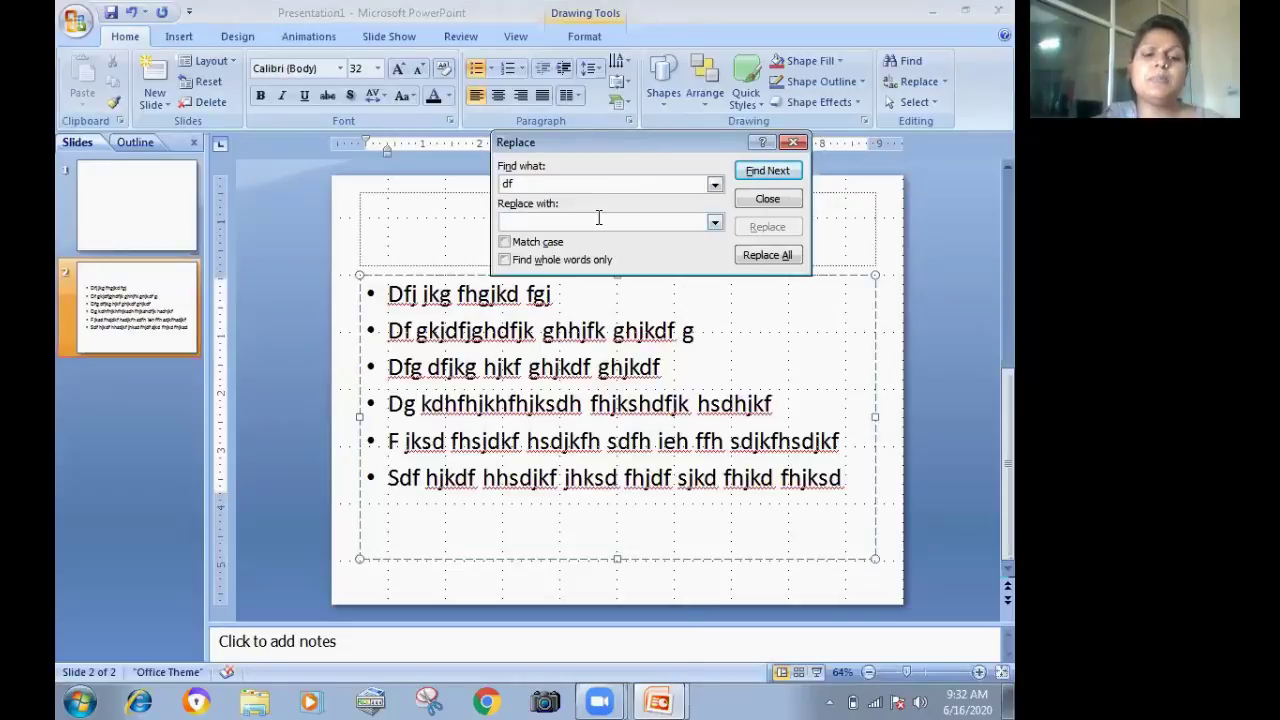
type("RED")
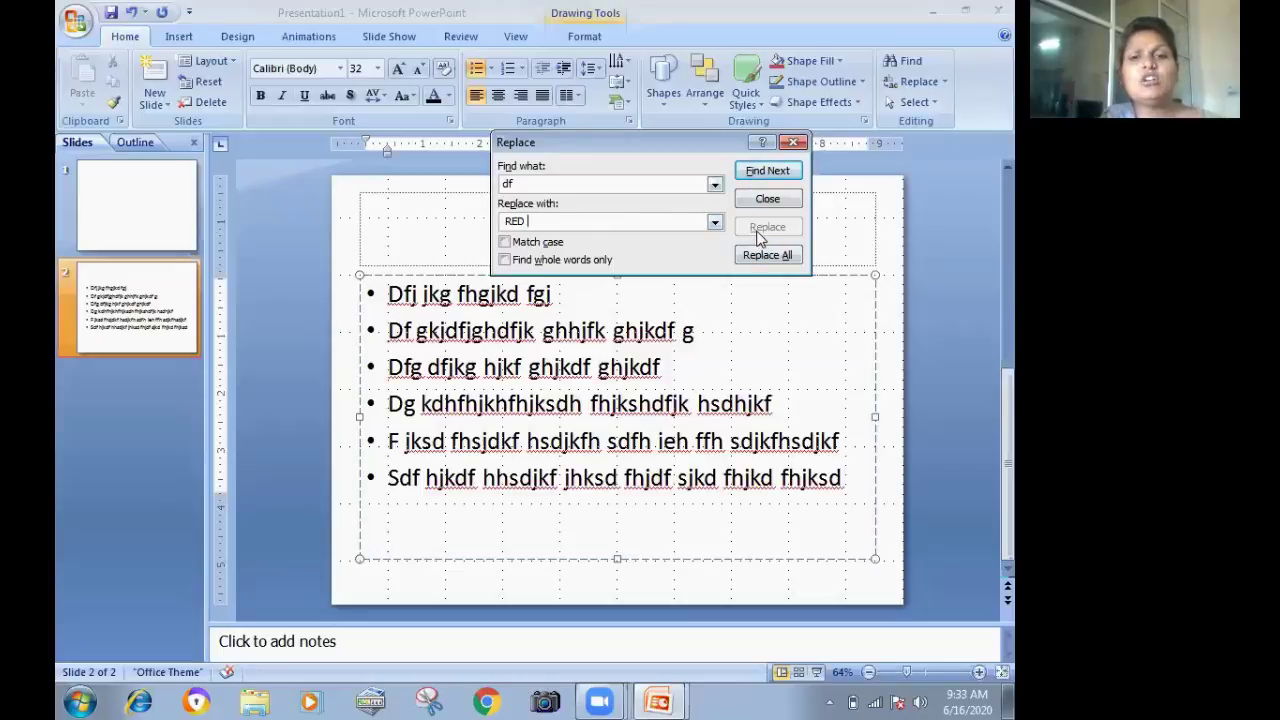
Replace all 14 occurrences and close the Replace dialog.
left_click(760, 257)
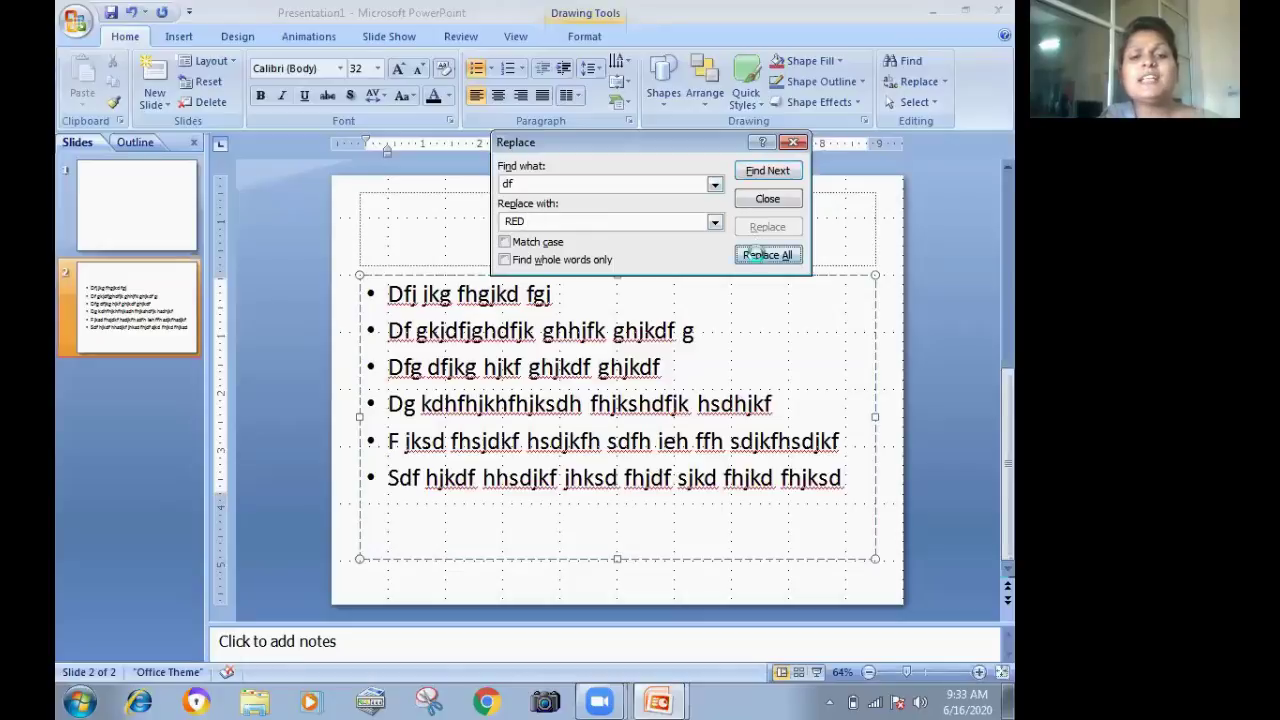
left_click(545, 392)
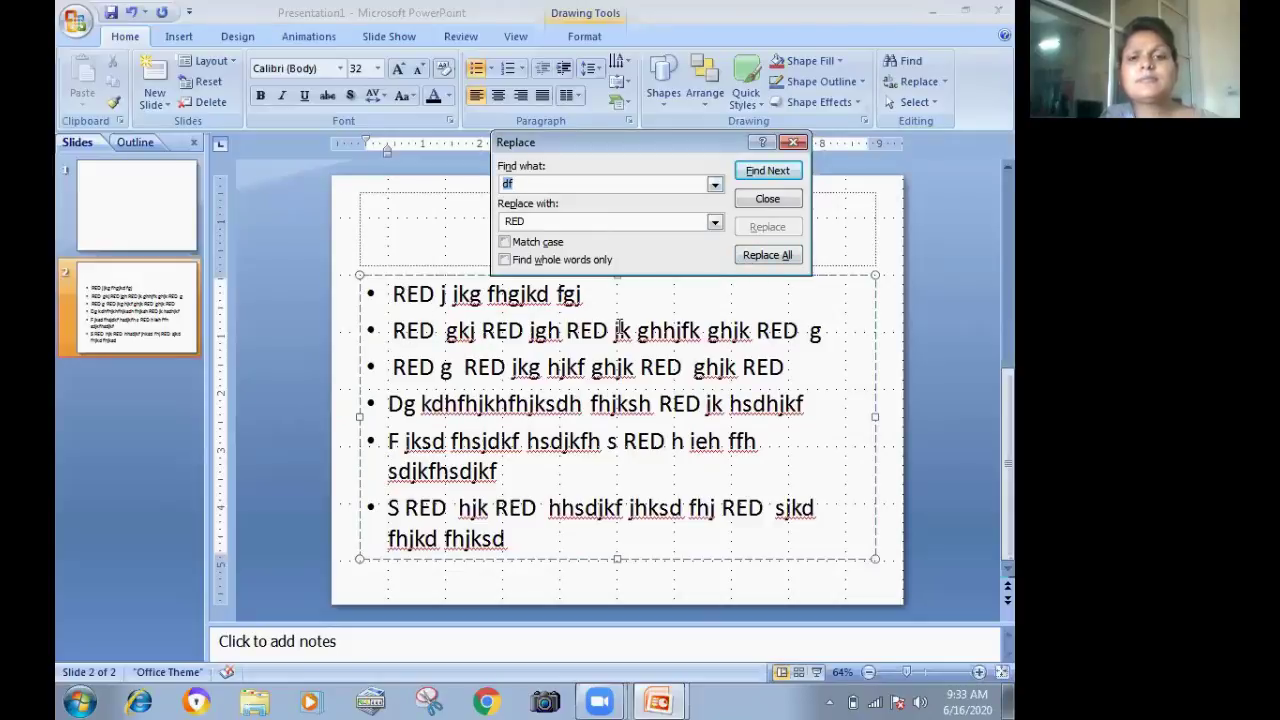
left_click(762, 200)
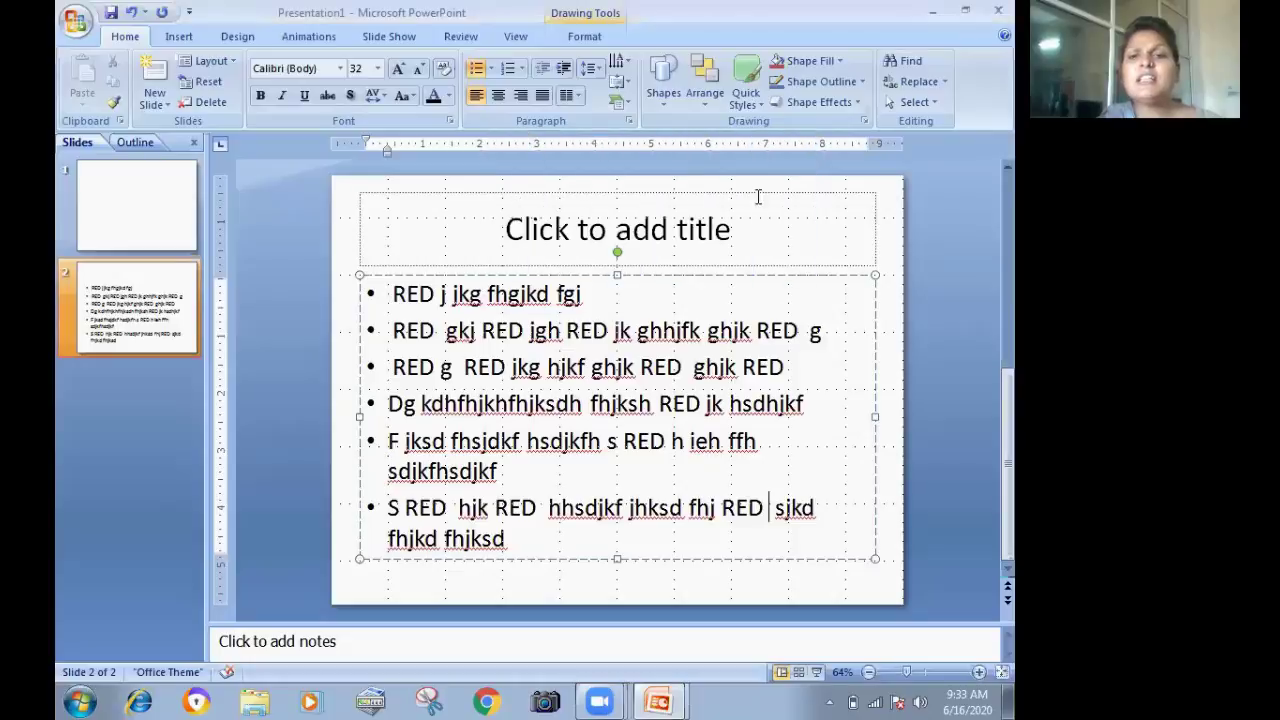
left_click(943, 84)
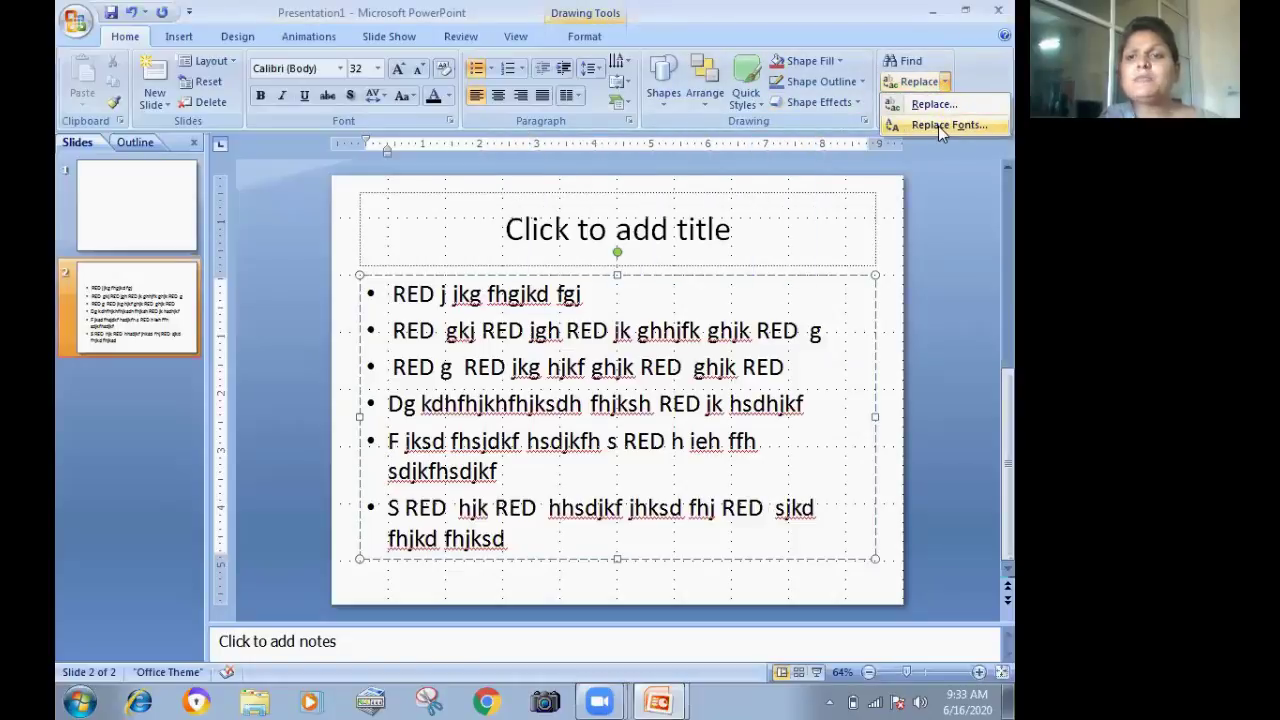
Replace the font Calibri with Kruti Dev 010 using Replace Fonts.
left_click(938, 126)
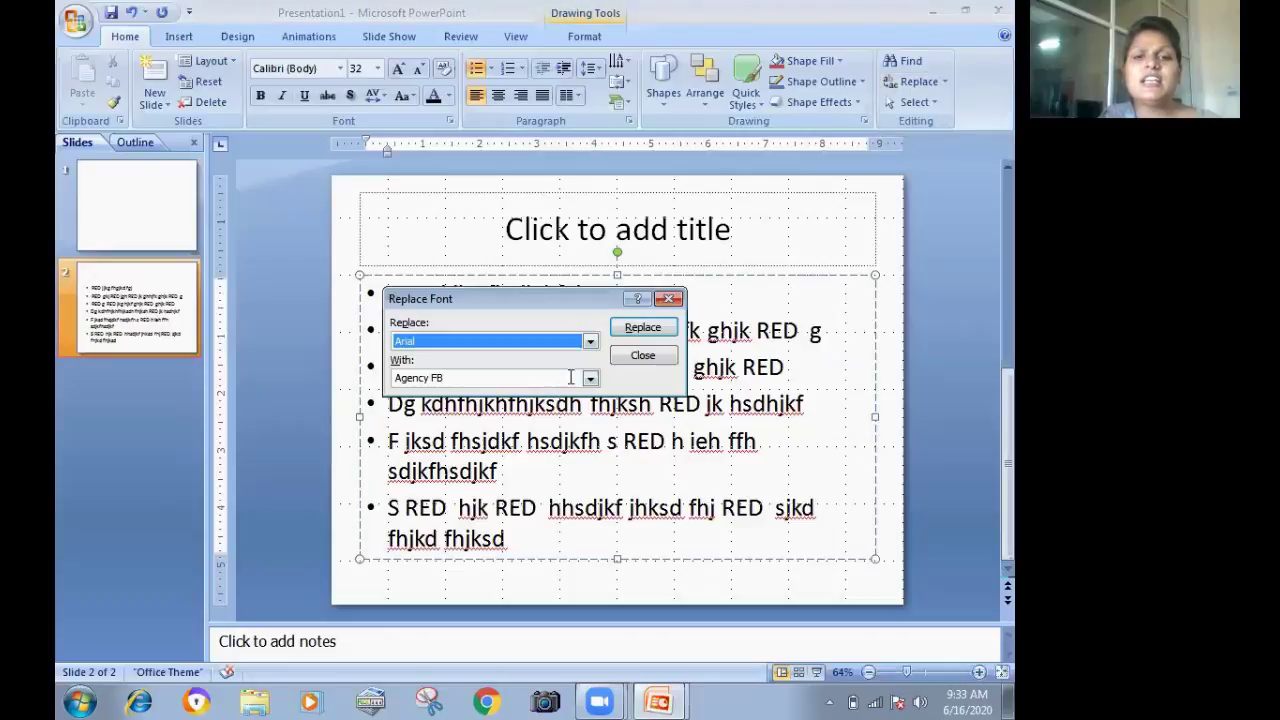
left_click(590, 341)
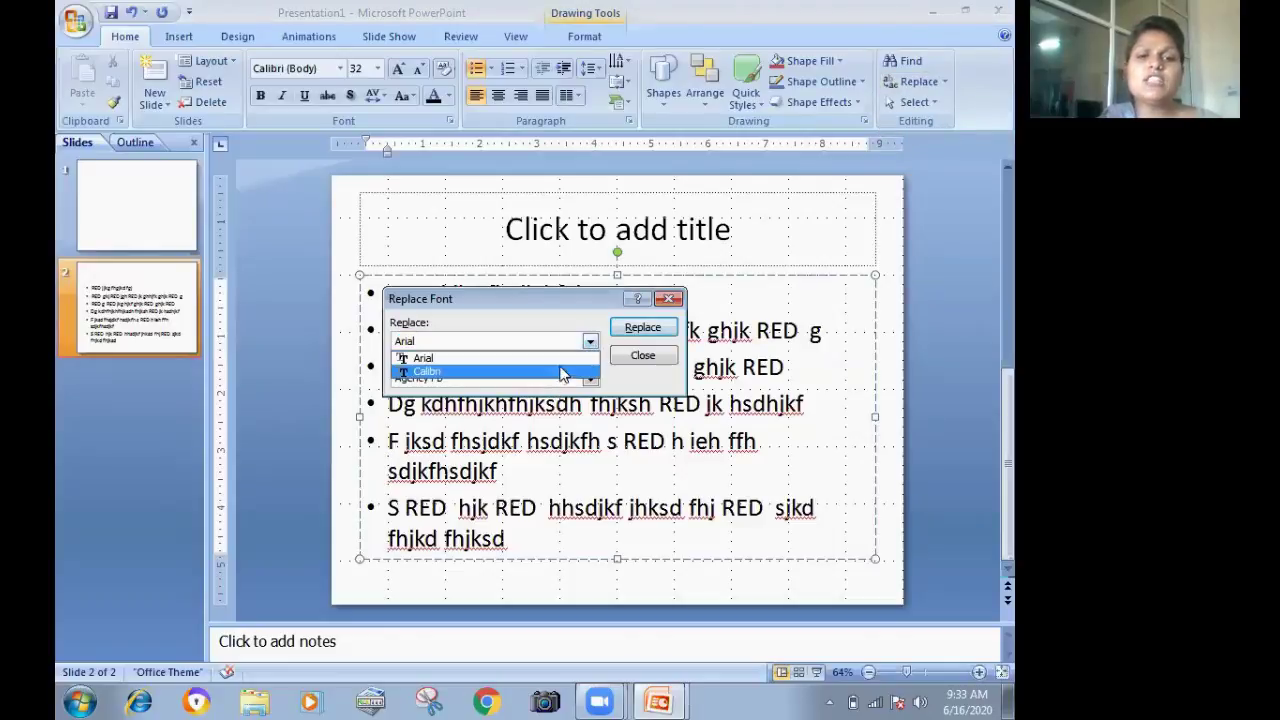
left_click(553, 372)
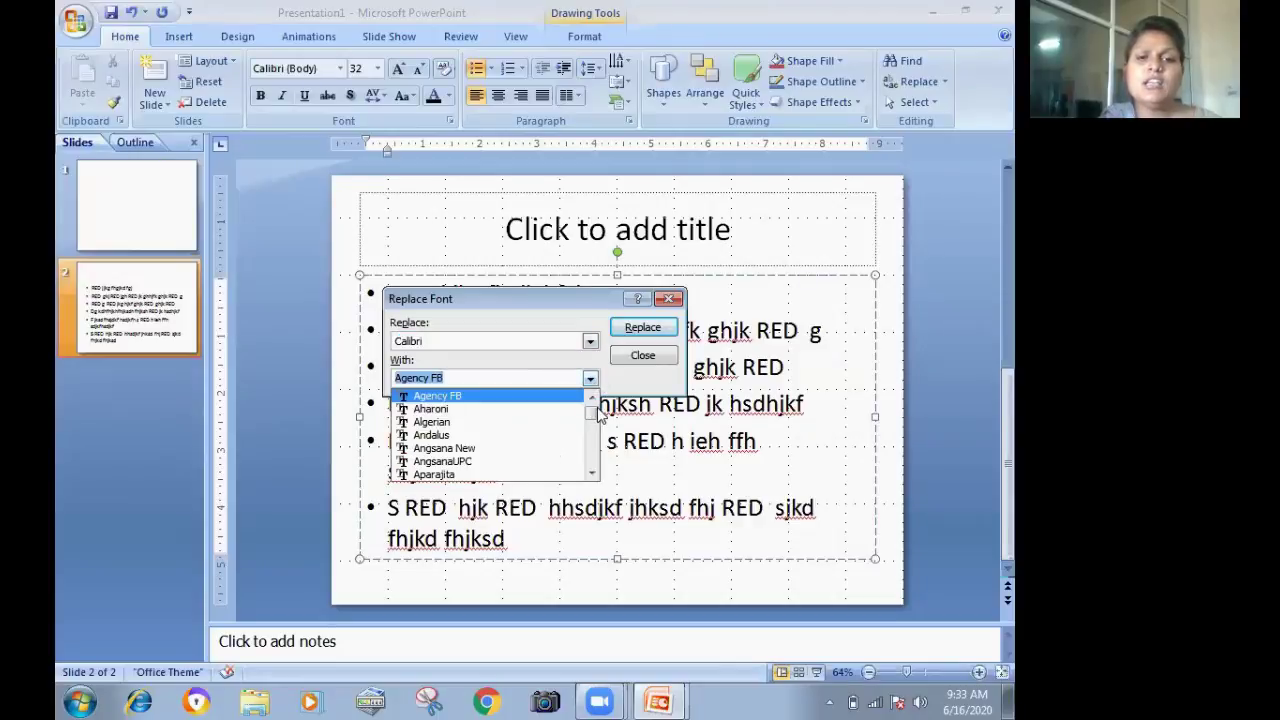
left_click_drag(593, 412, 594, 441)
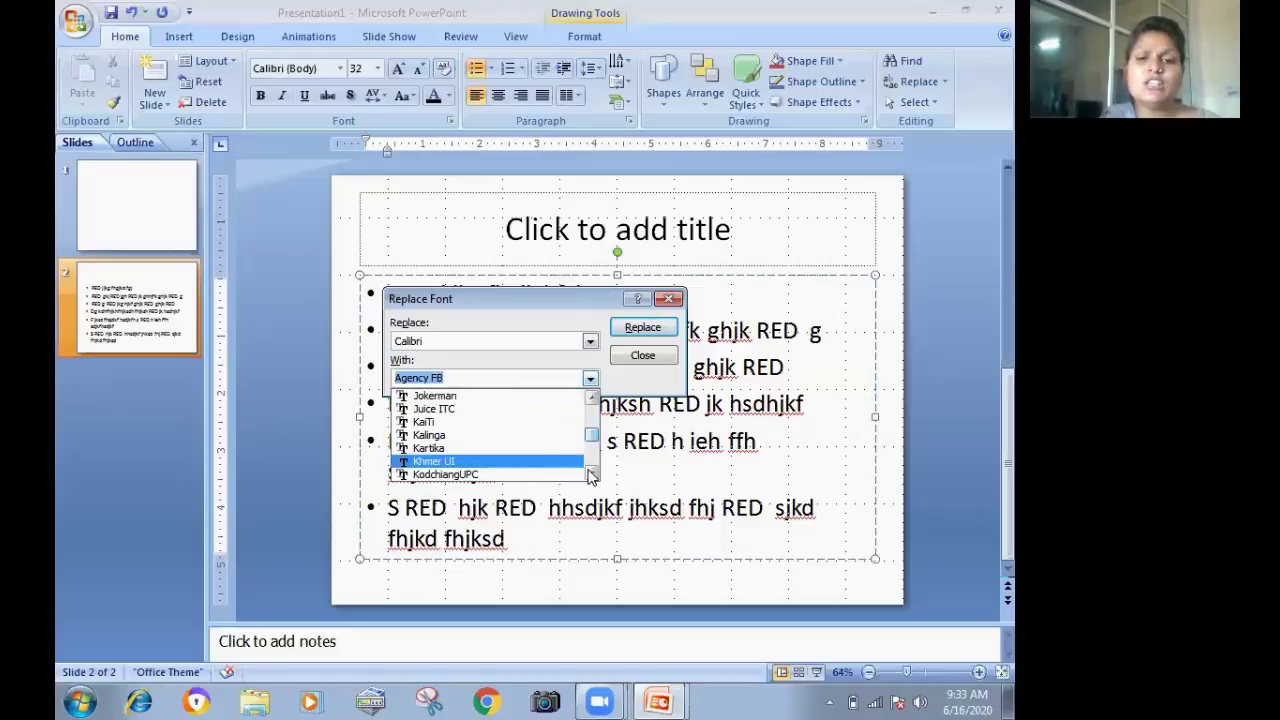
left_click(592, 474)
left_click(592, 474)
left_click(592, 474)
left_click(592, 474)
left_click(592, 474)
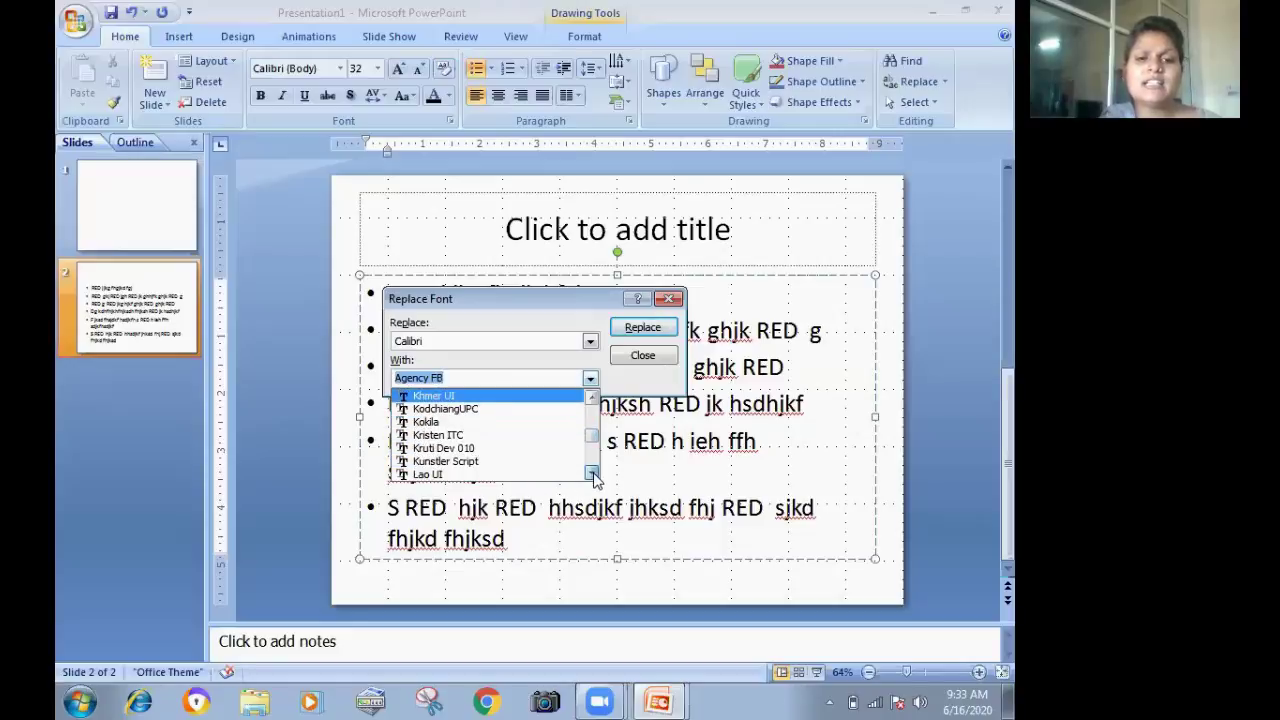
left_click(493, 447)
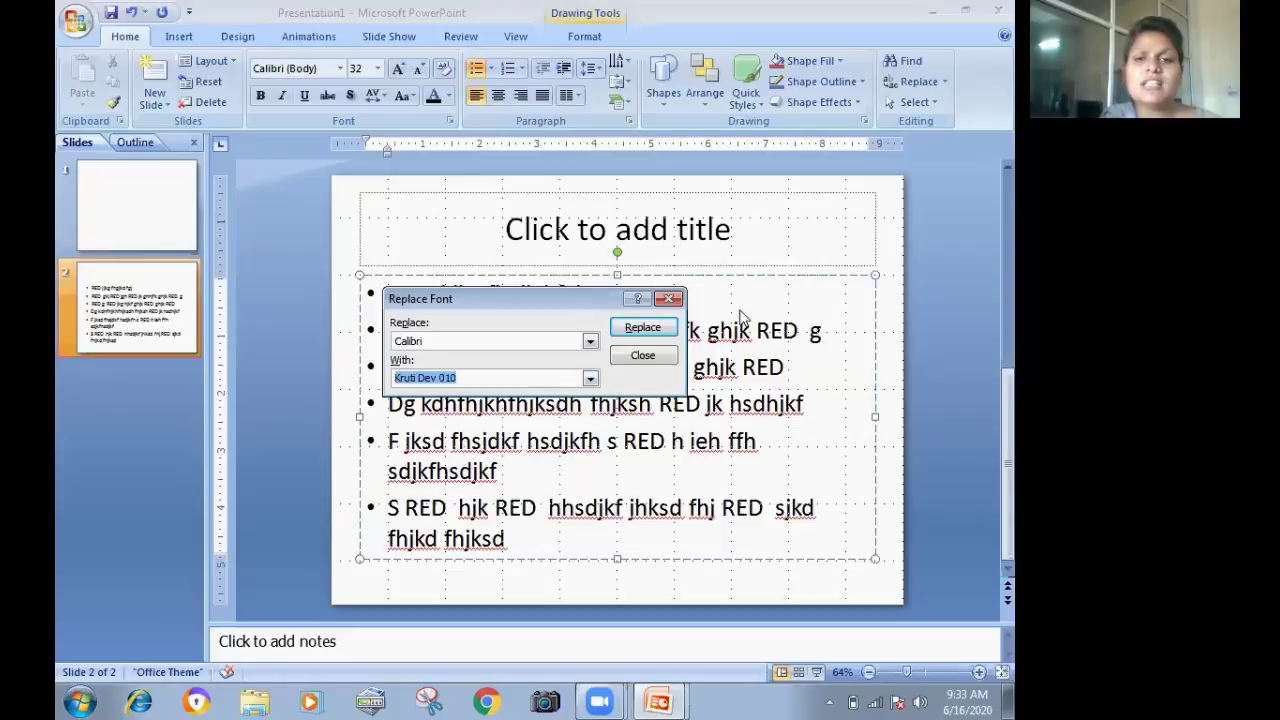
left_click(655, 331)
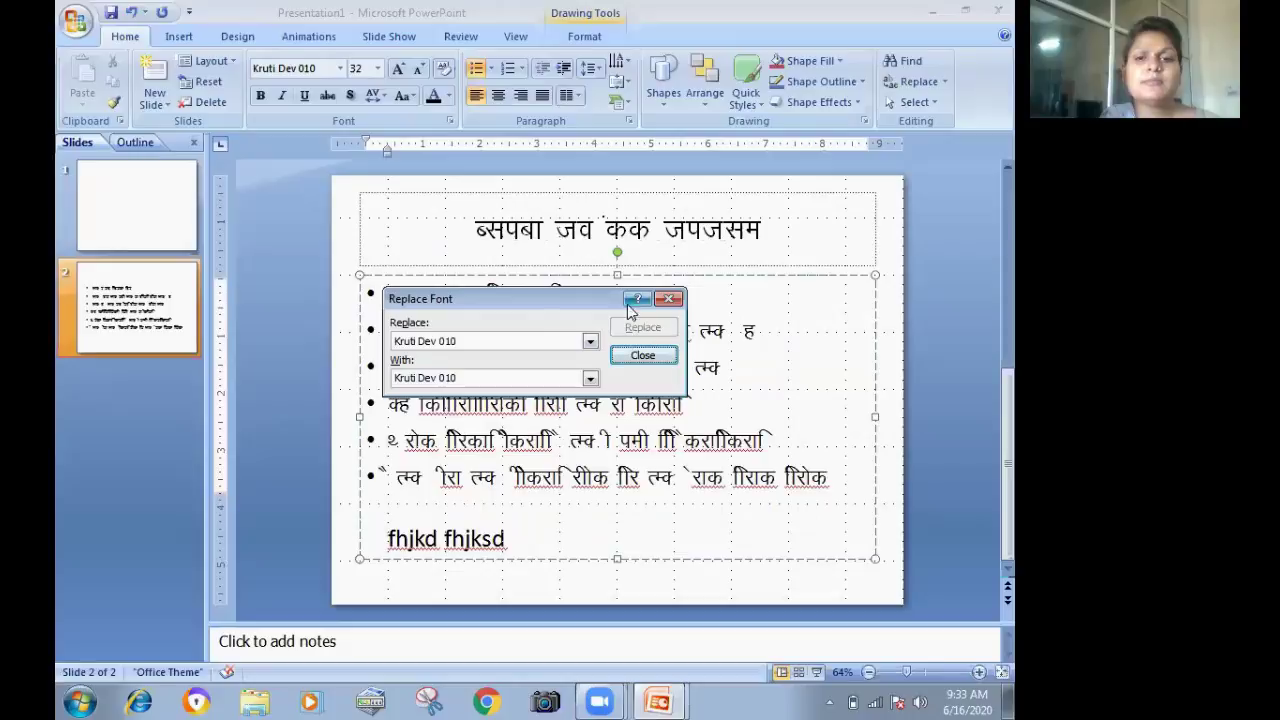
left_click(638, 355)
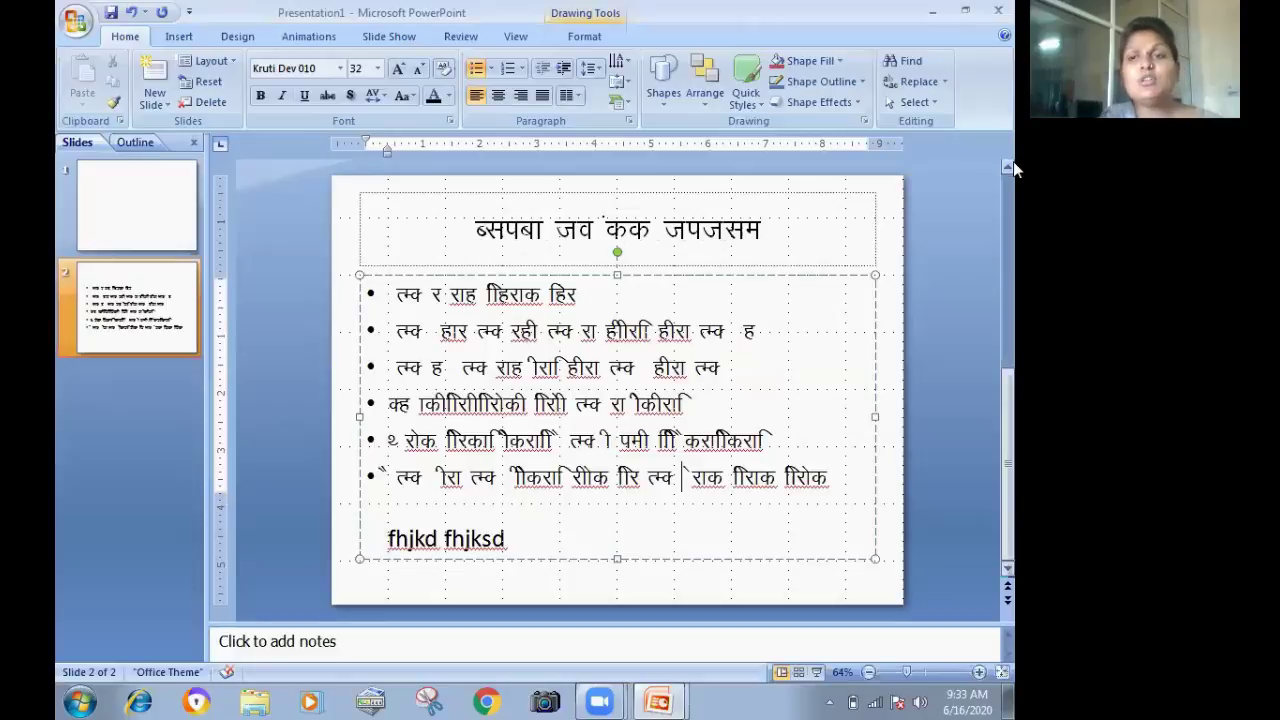
Run Replace Fonts again with Arial as the replacement font.
left_click(944, 81)
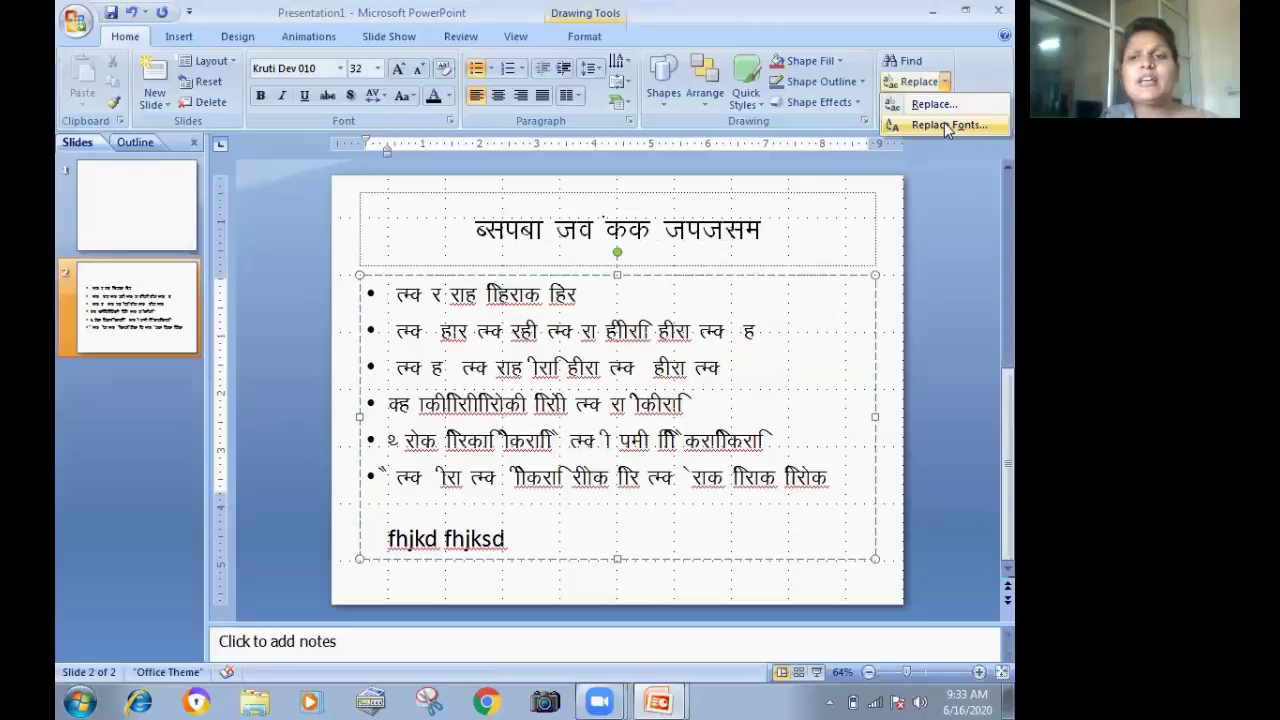
left_click(944, 124)
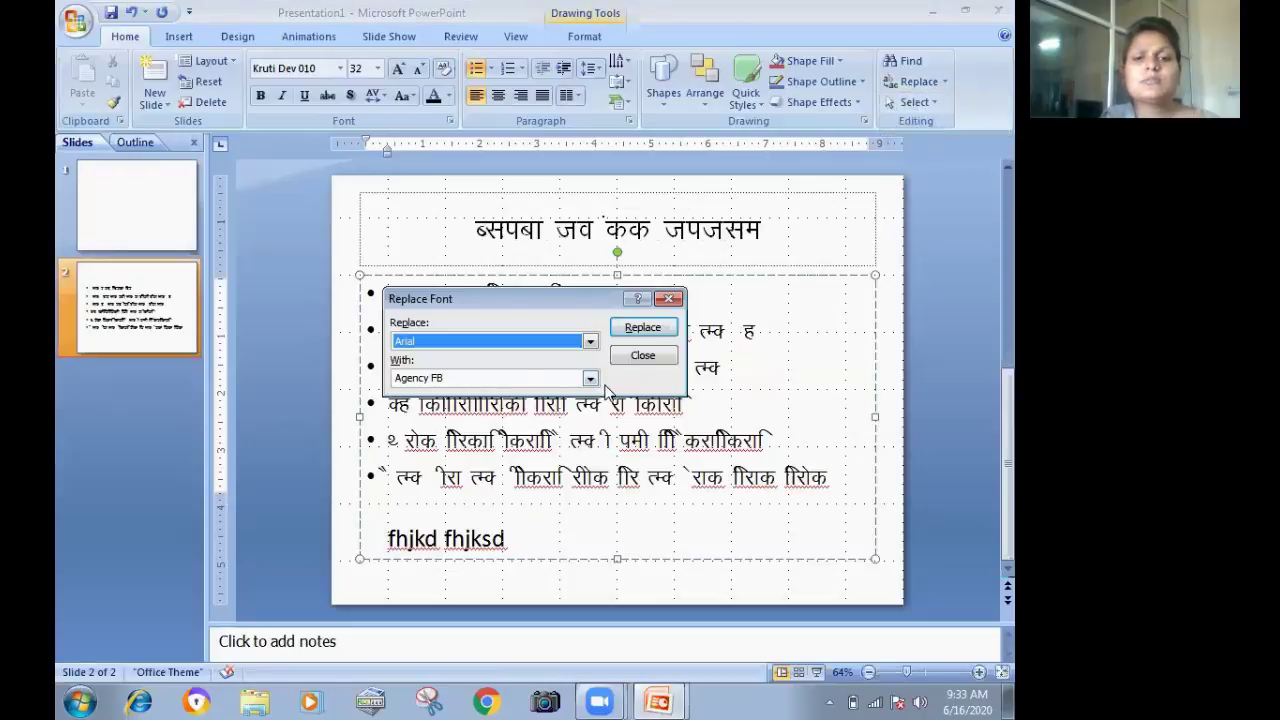
left_click(590, 380)
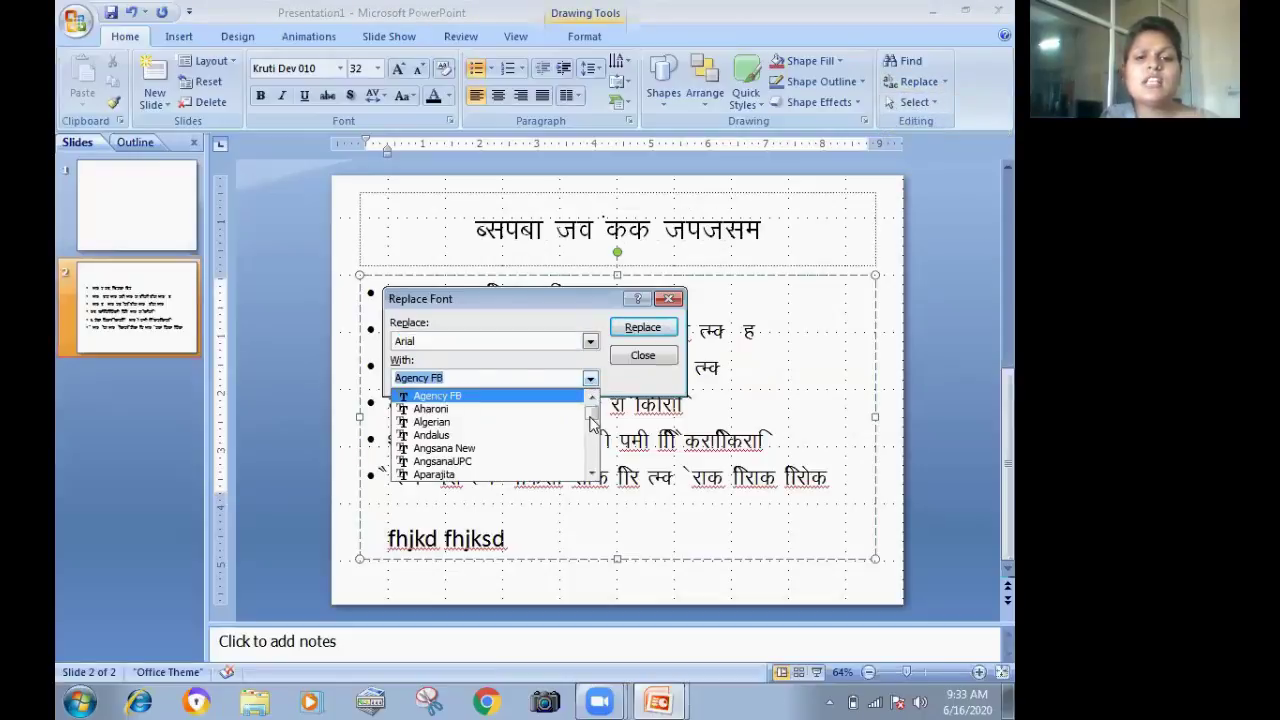
left_click(591, 474)
left_click(591, 474)
left_click(591, 474)
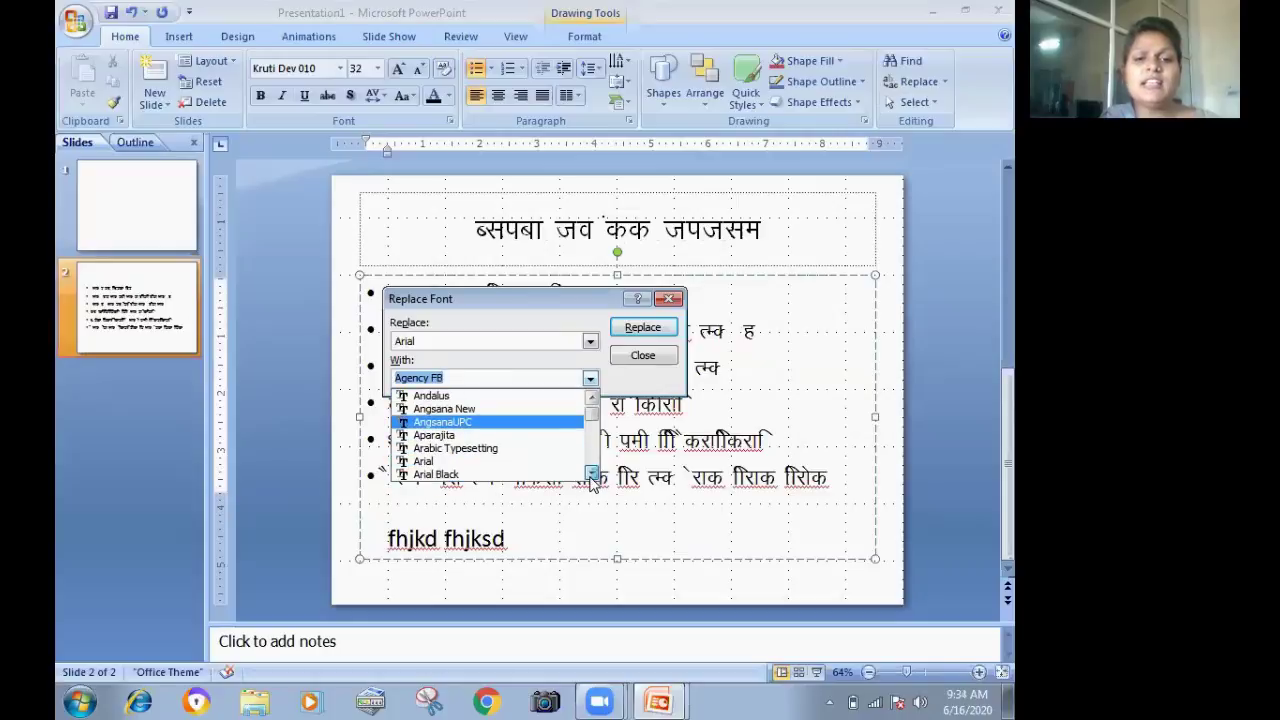
left_click(420, 462)
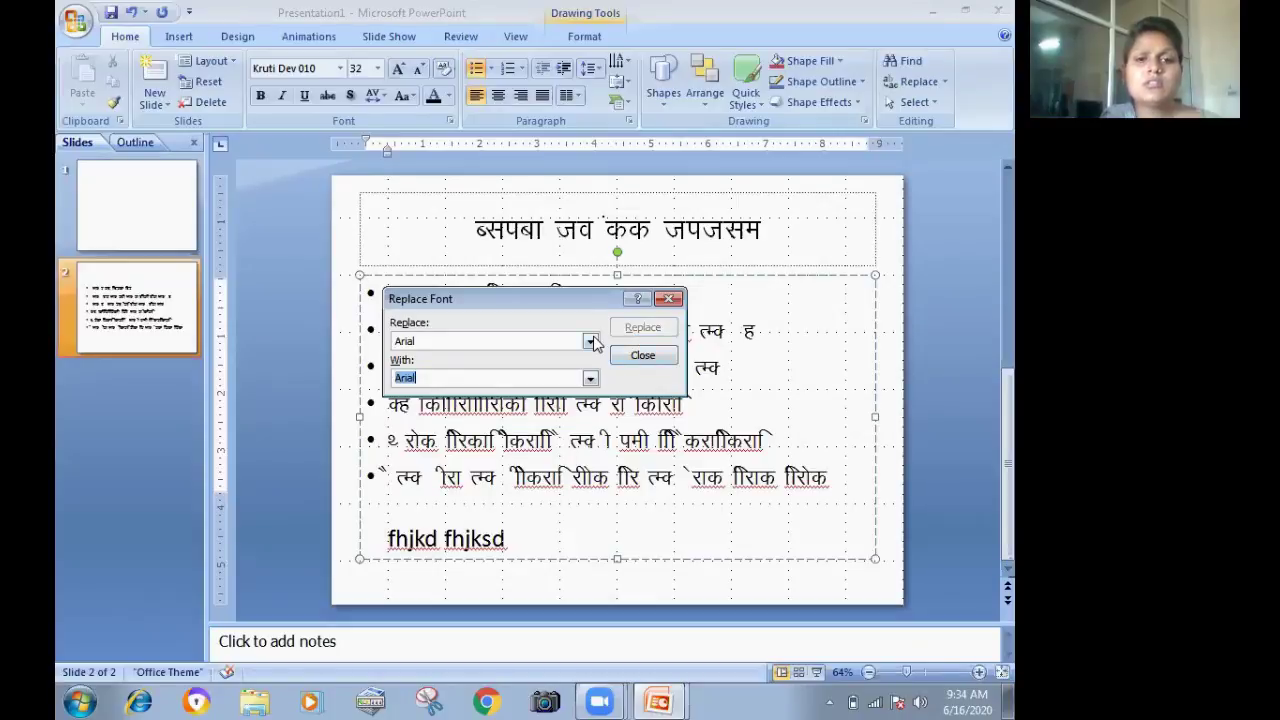
left_click(641, 358)
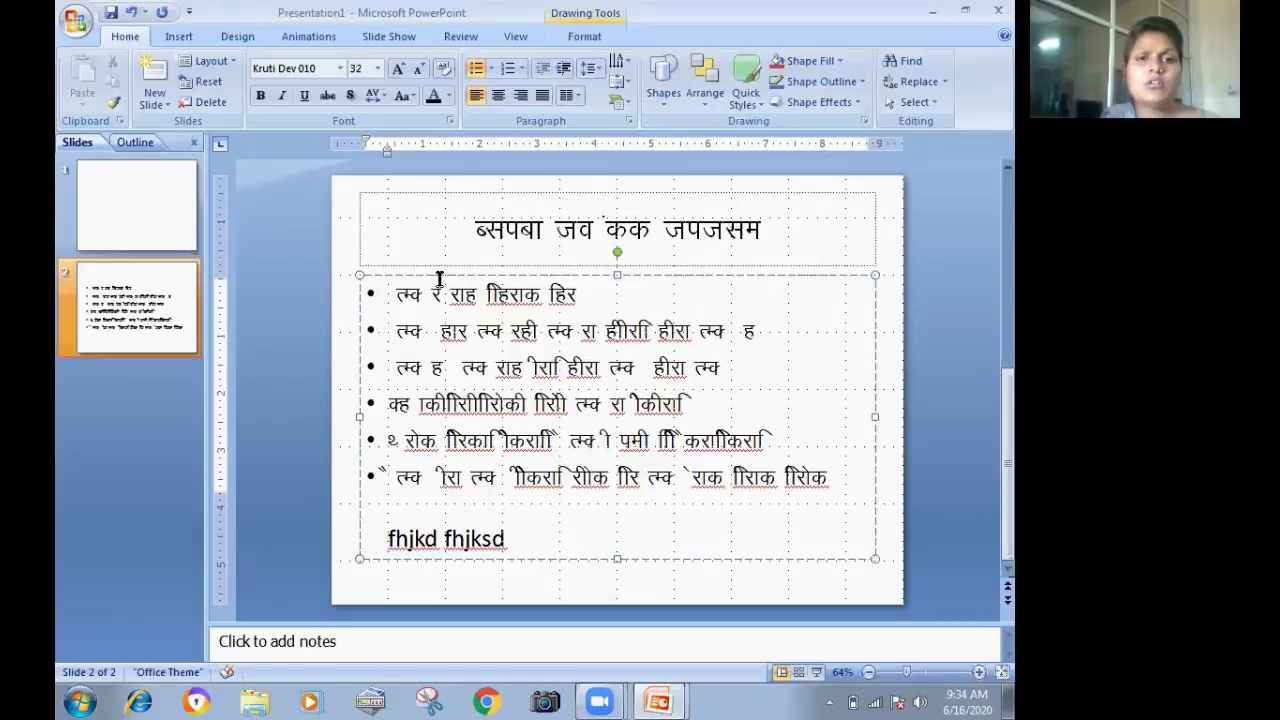
left_click(340, 70)
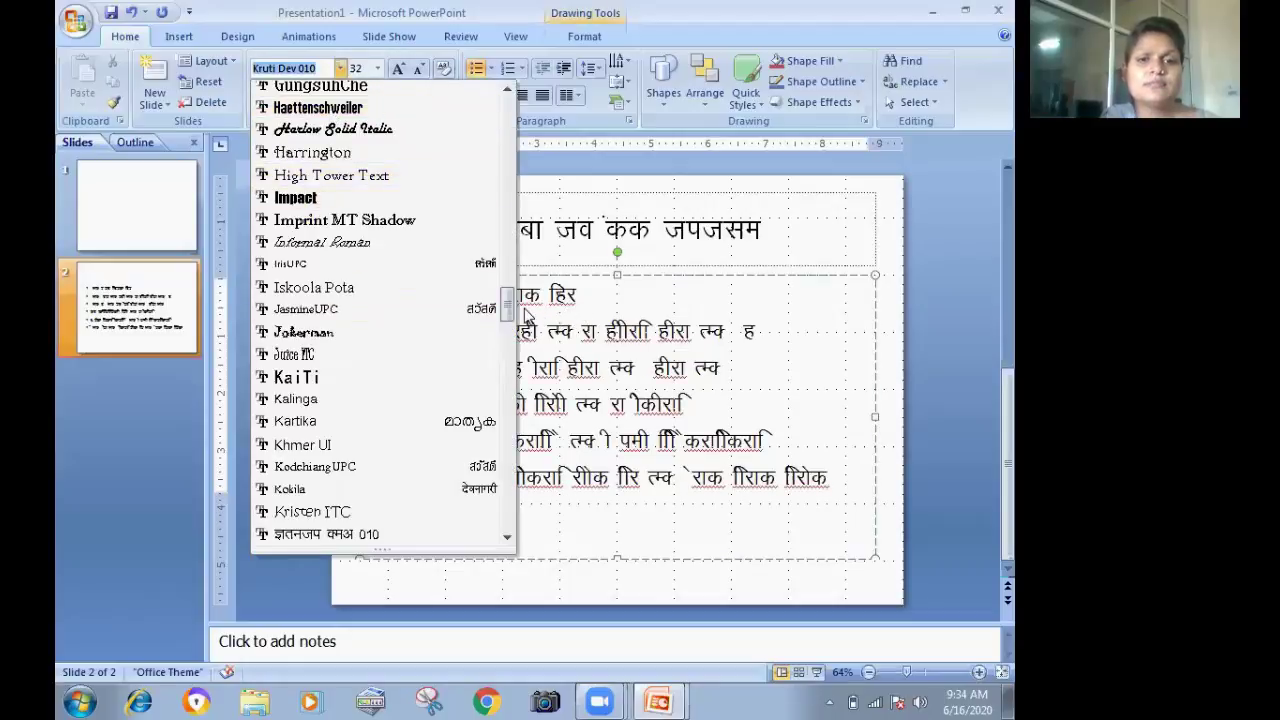
Set the bullet text to Arial, then undo to restore the Calibri lettering.
left_click_drag(508, 300, 496, 125)
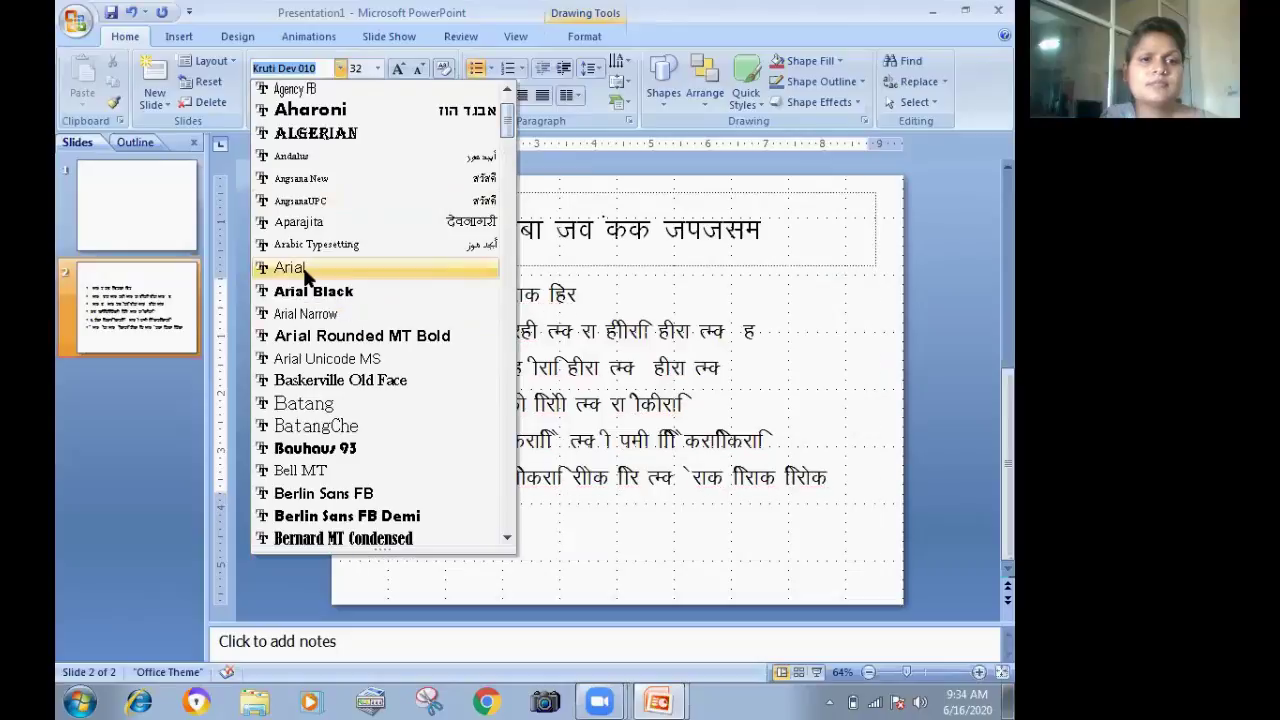
left_click(303, 268)
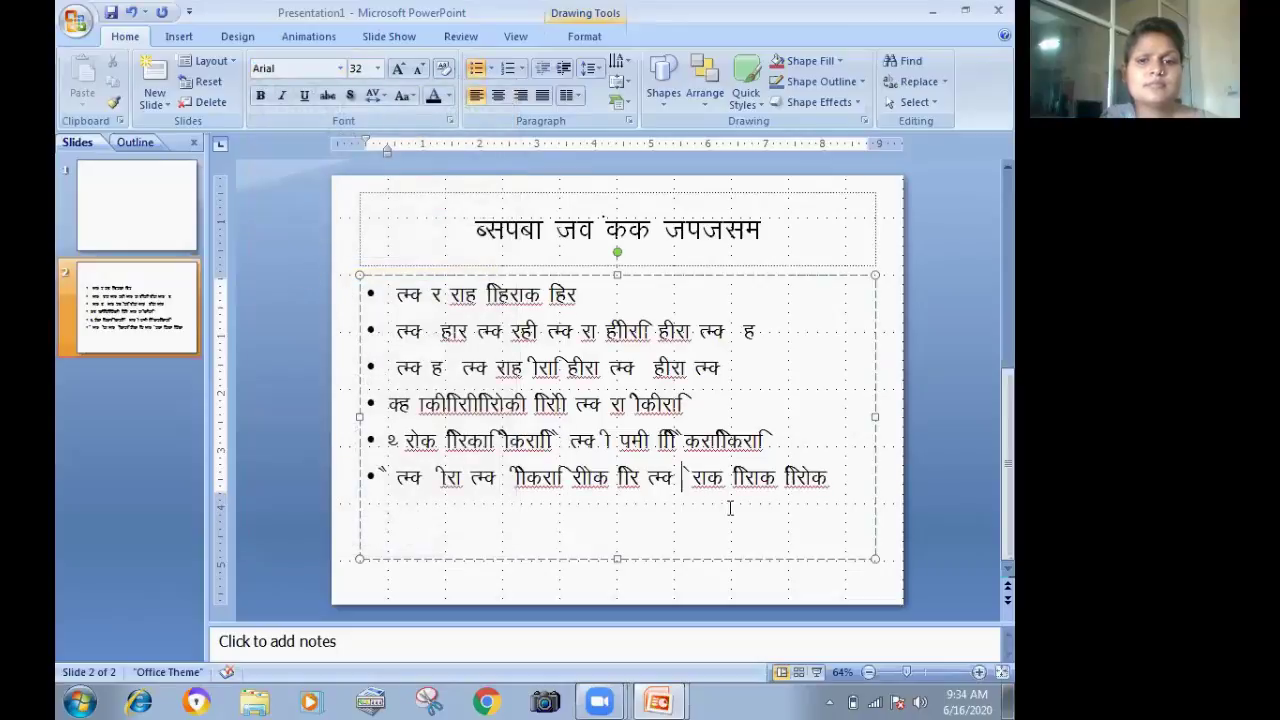
left_click(768, 508)
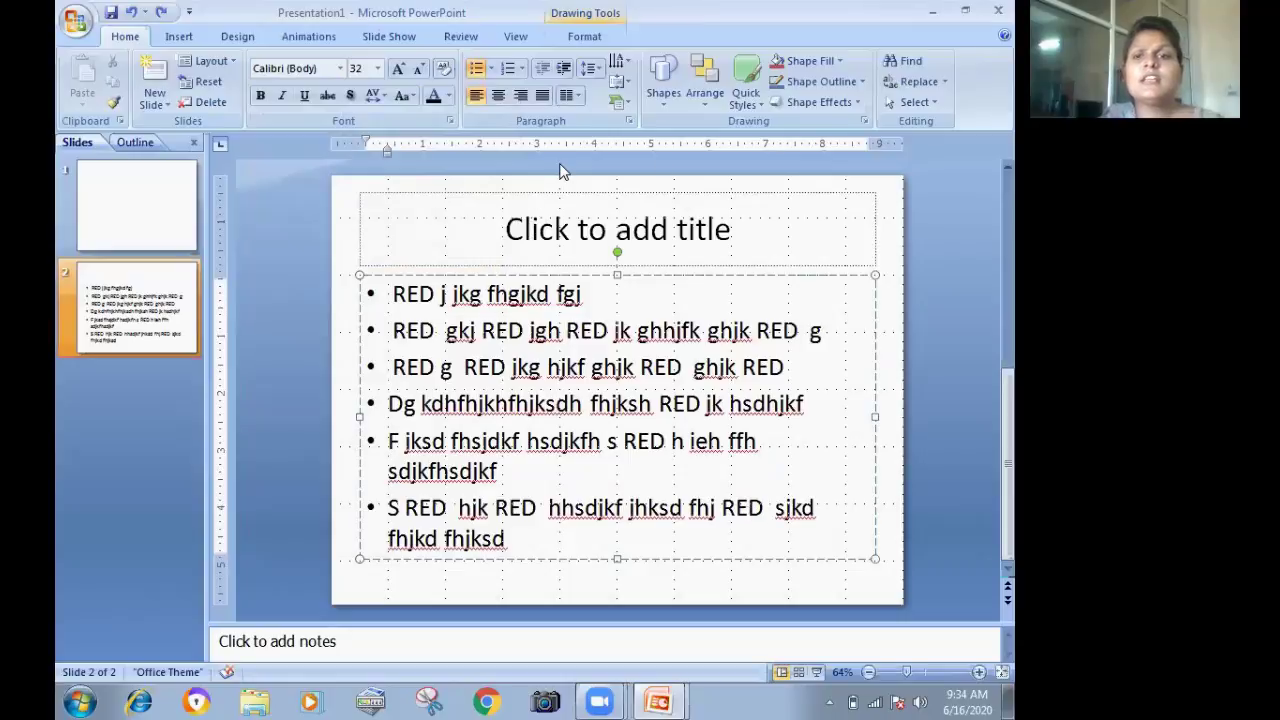
Select all the bullet text with Select > Select All.
left_click(915, 102)
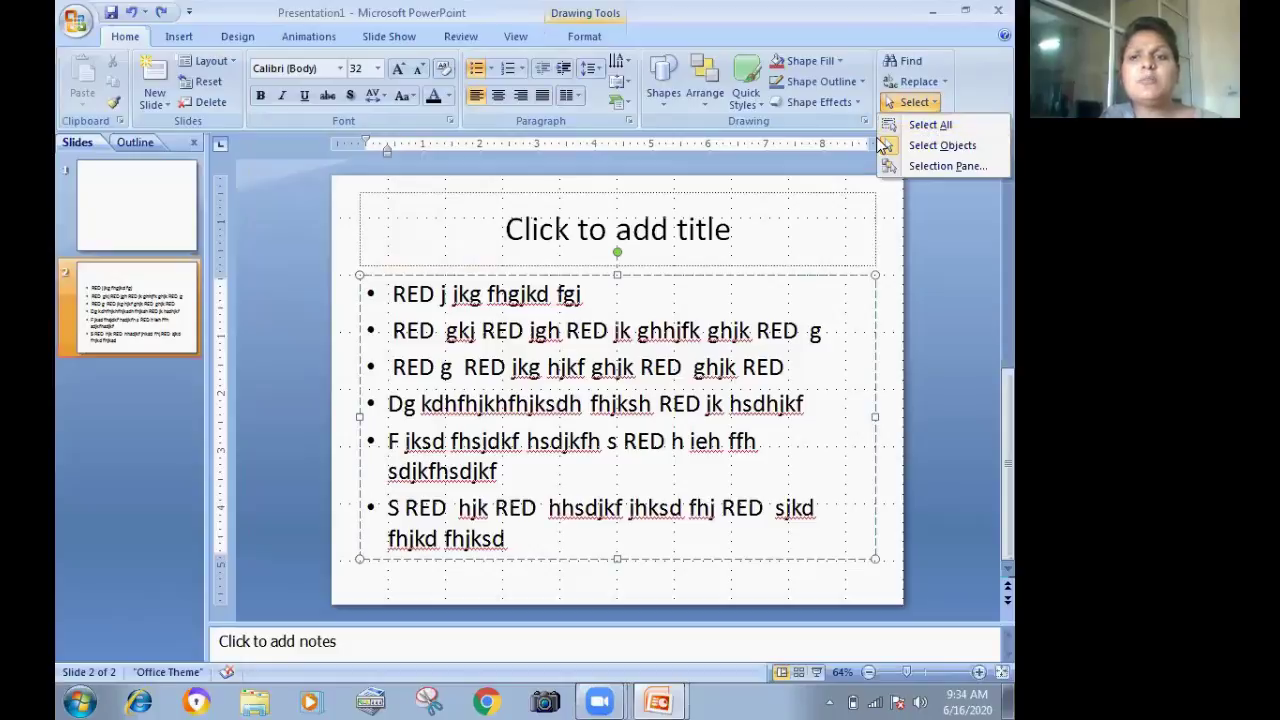
left_click(925, 125)
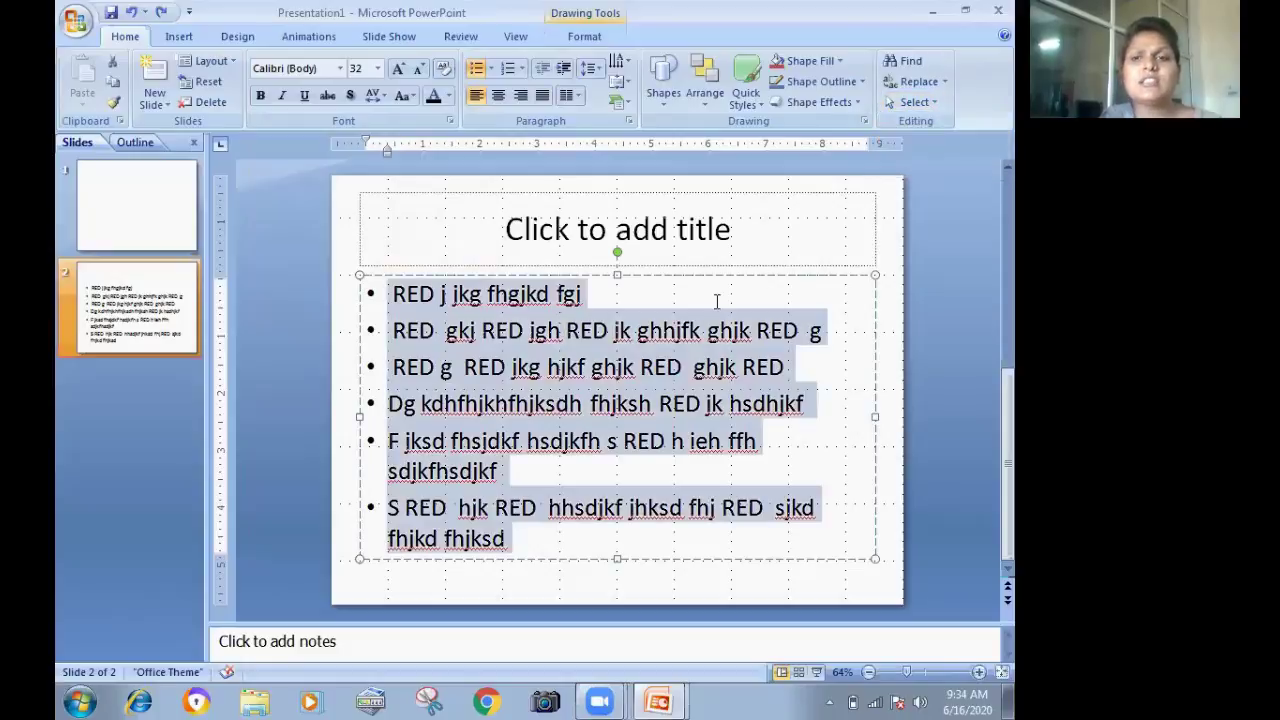
left_click(927, 103)
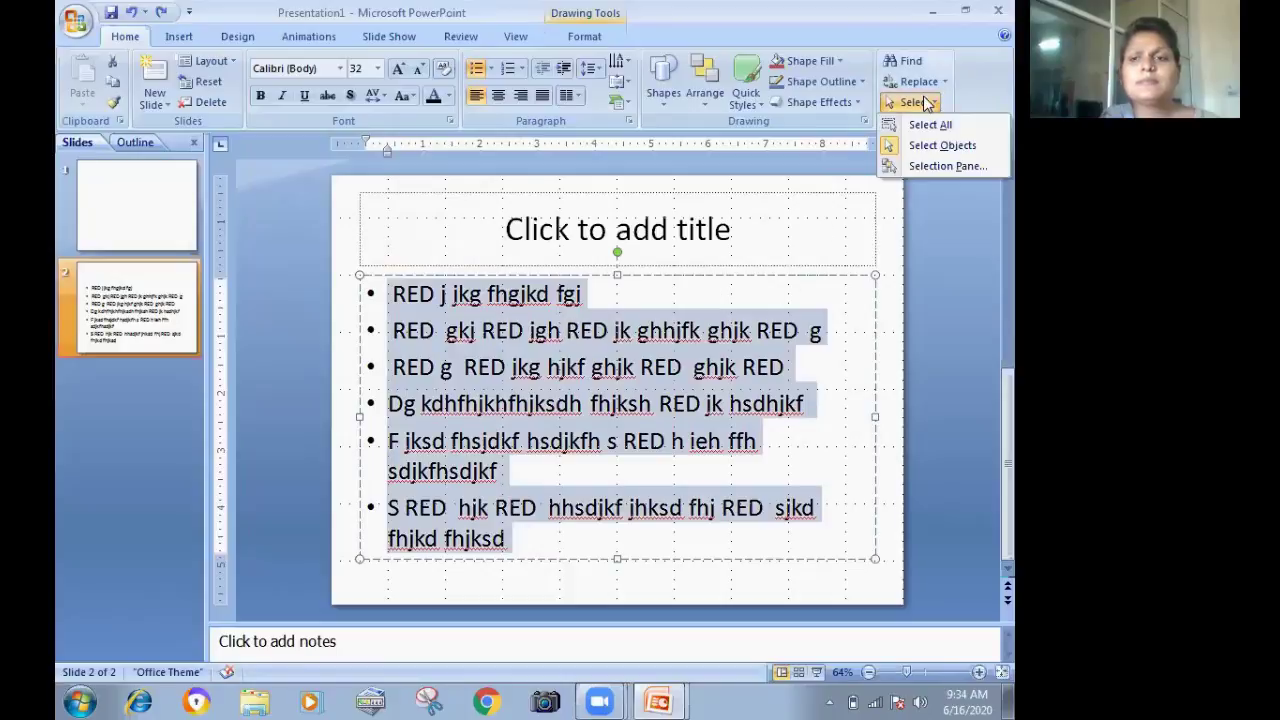
key("Escape")
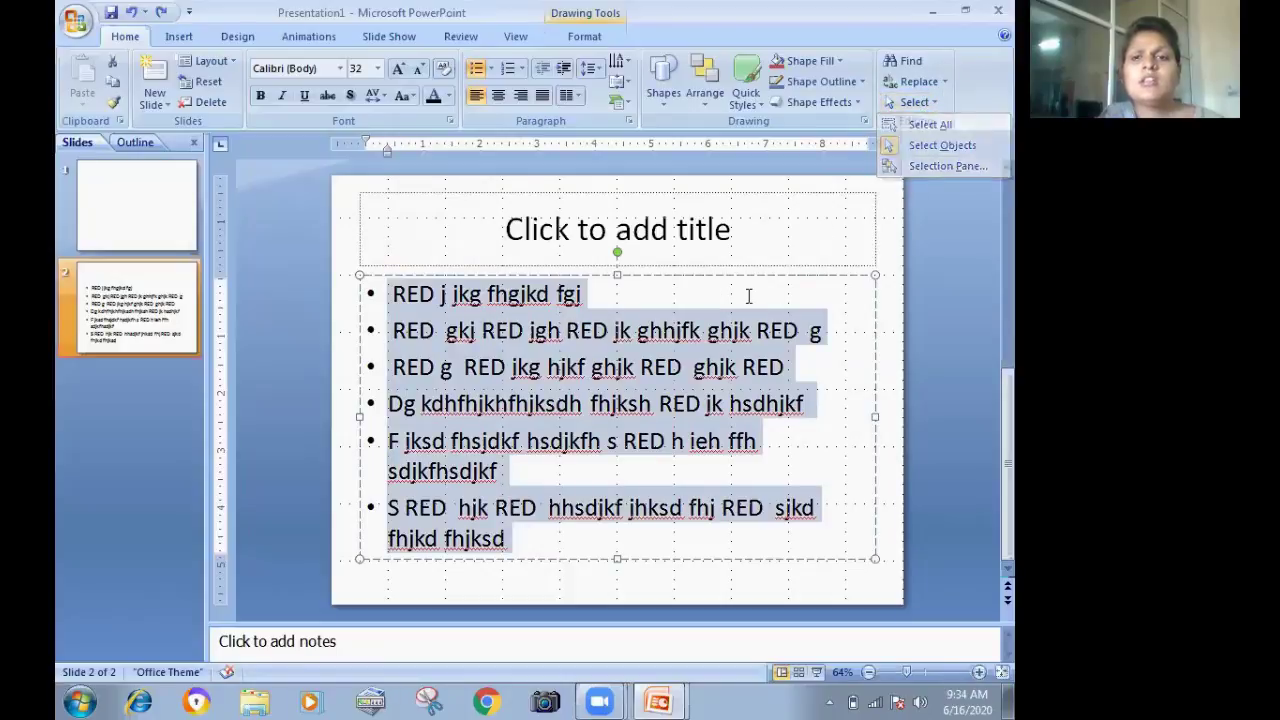
left_click(188, 36)
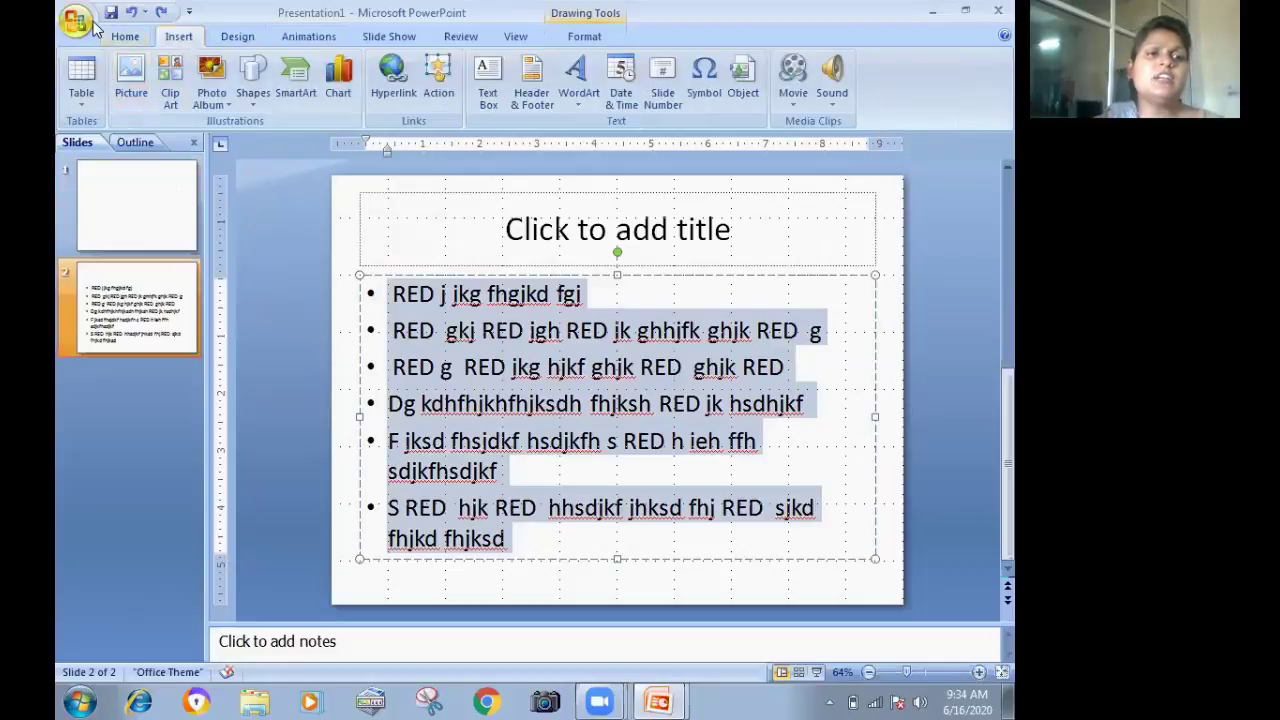
Add a blank third title-and-content slide and bring up the Table size chooser.
left_click(160, 448)
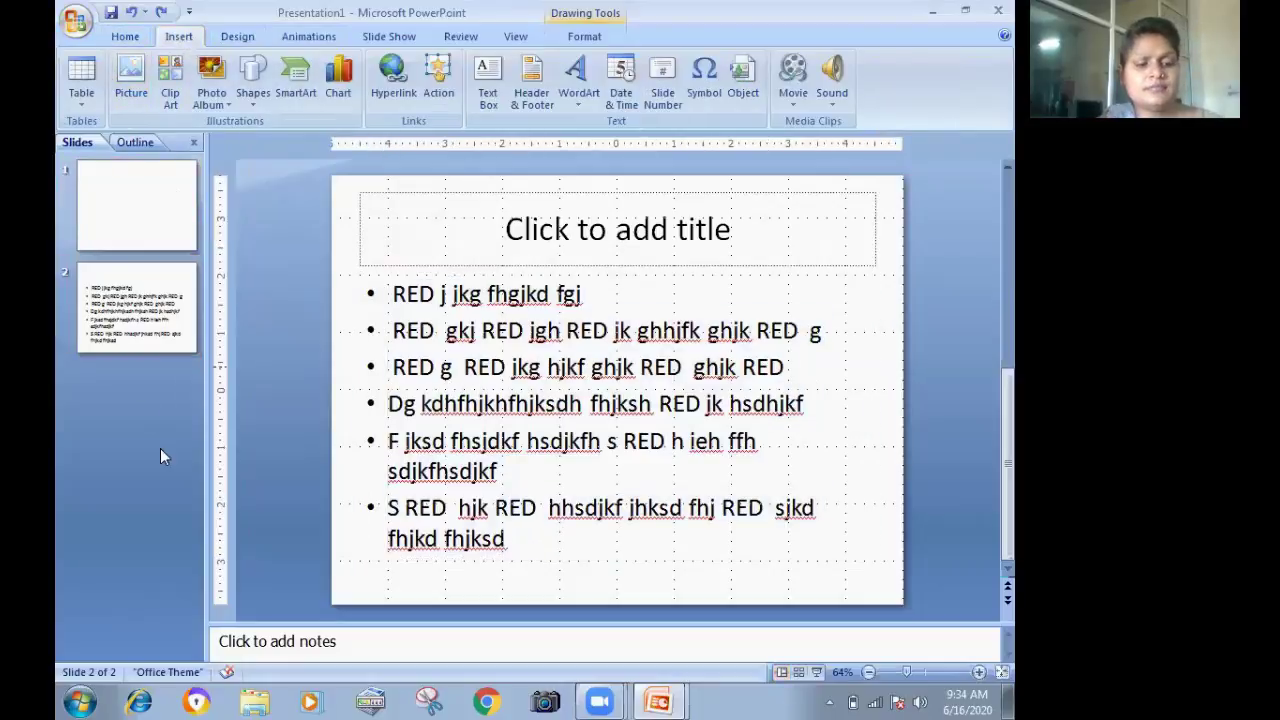
key("Return")
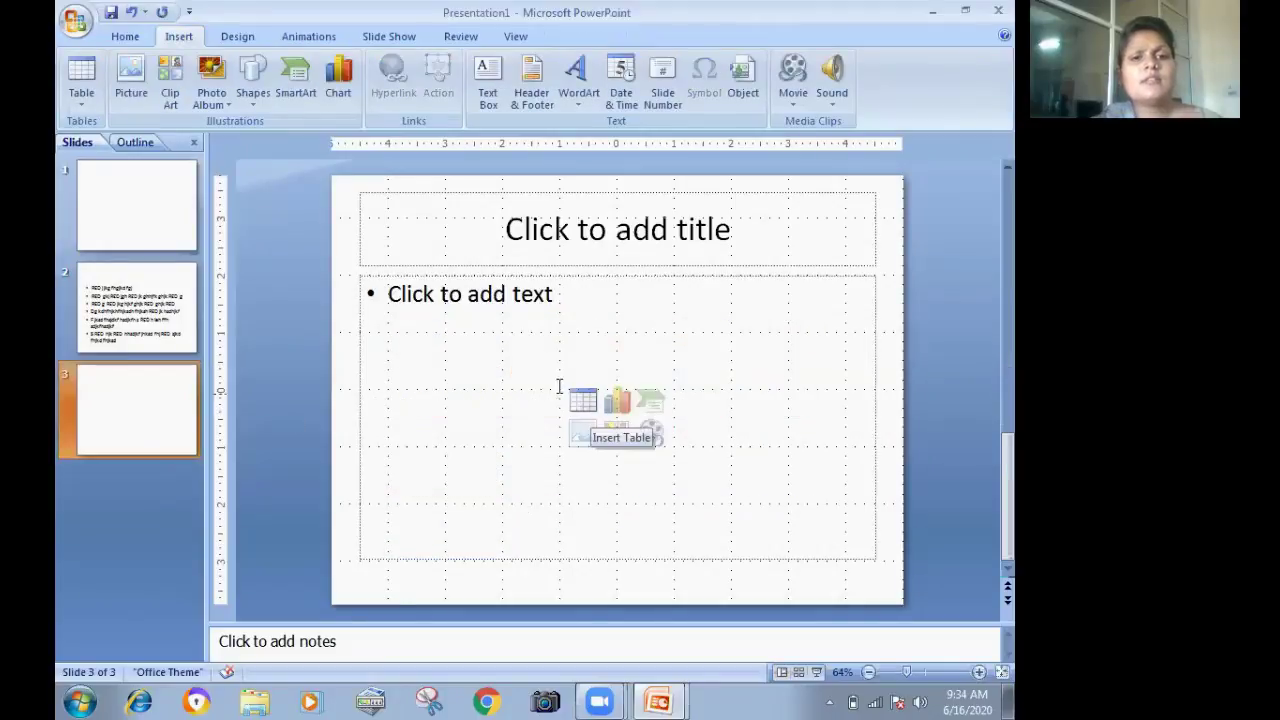
left_click(551, 374)
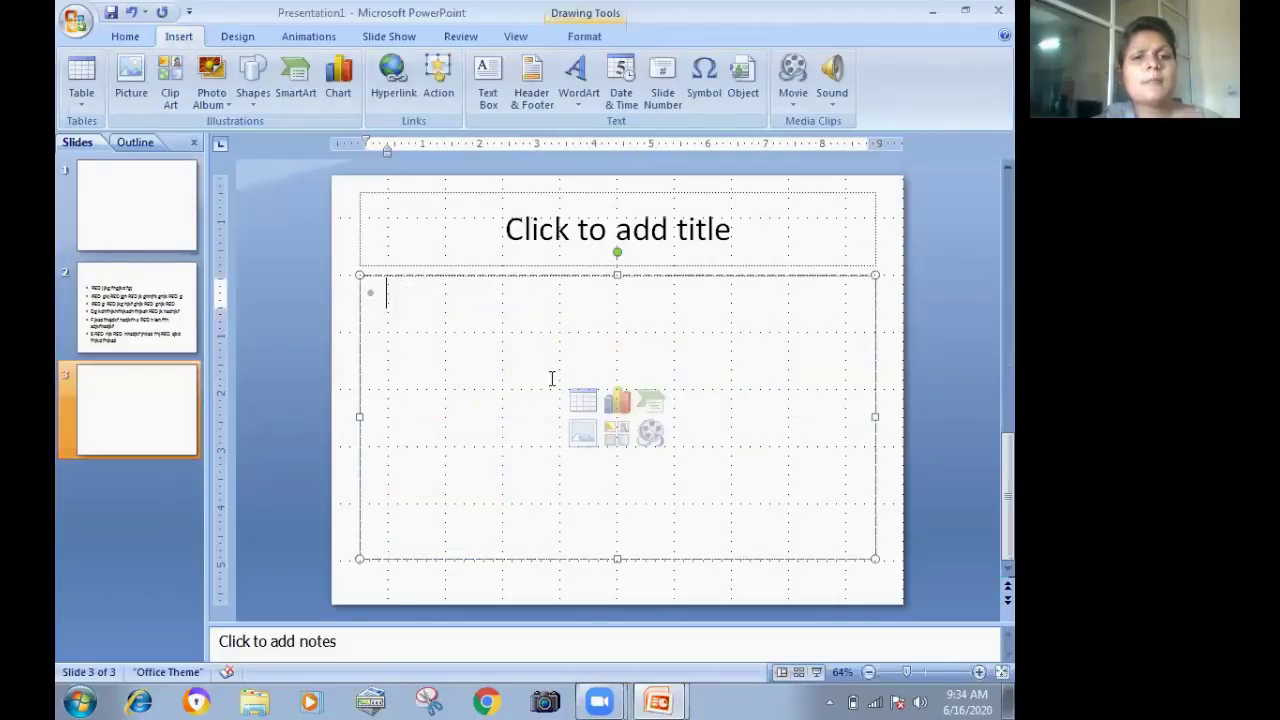
left_click(77, 110)
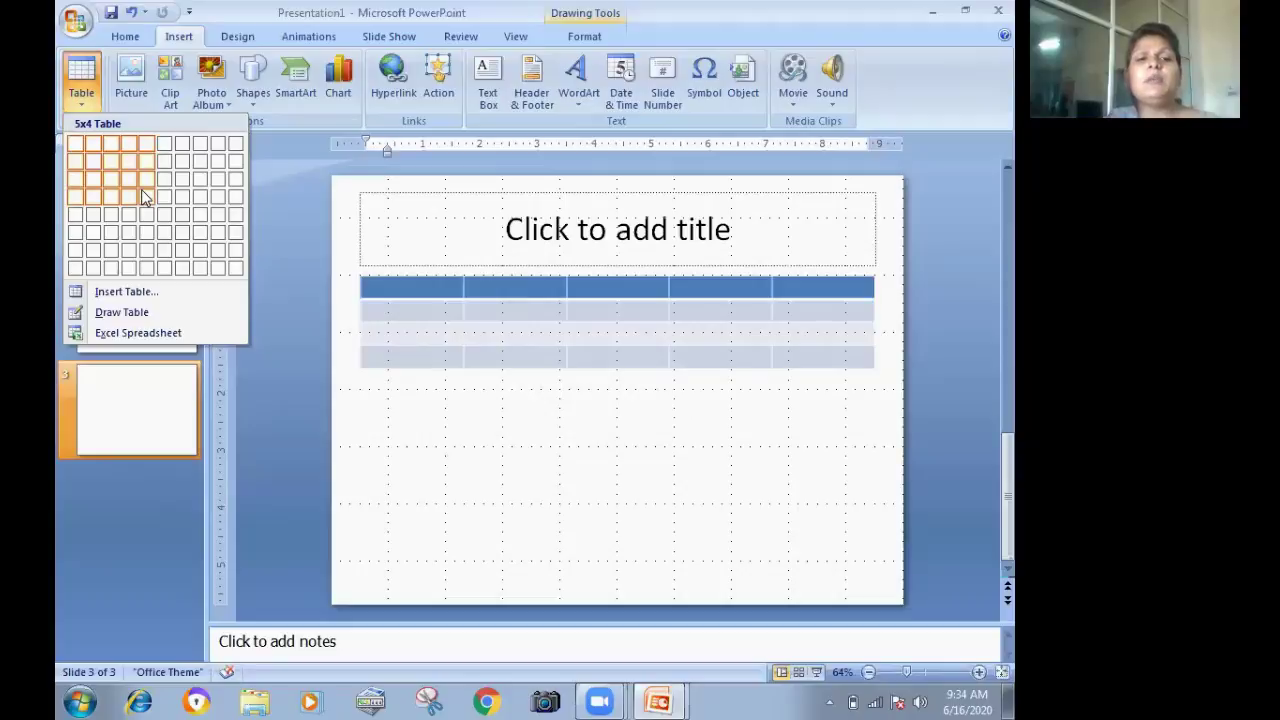
Try an 80 by 80 table, which gets capped at 75, and cancel it.
left_click(125, 291)
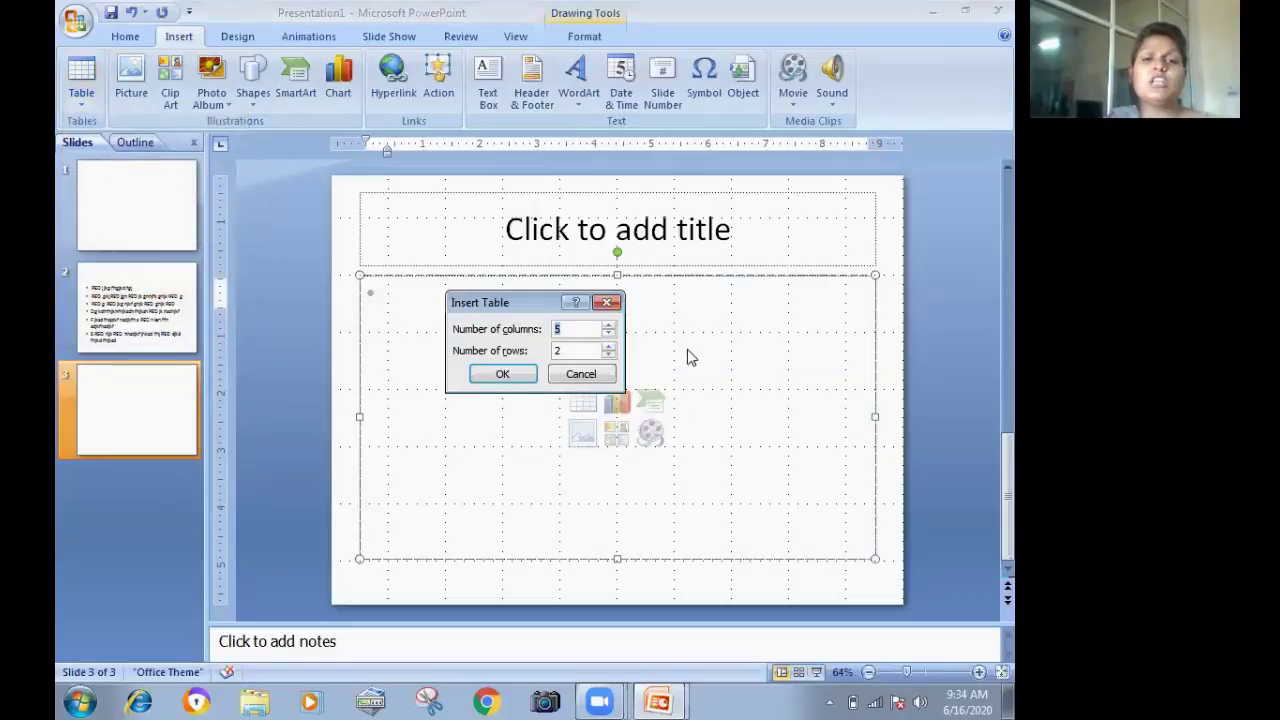
type("80")
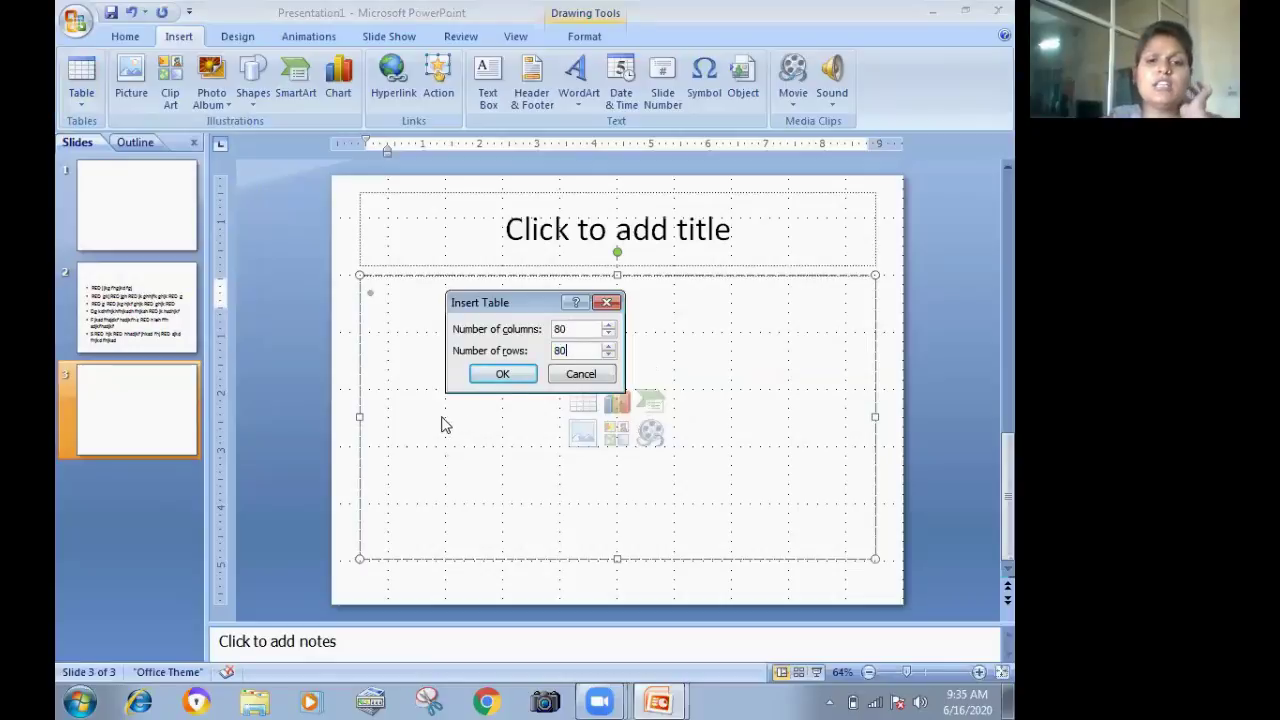
left_click(503, 376)
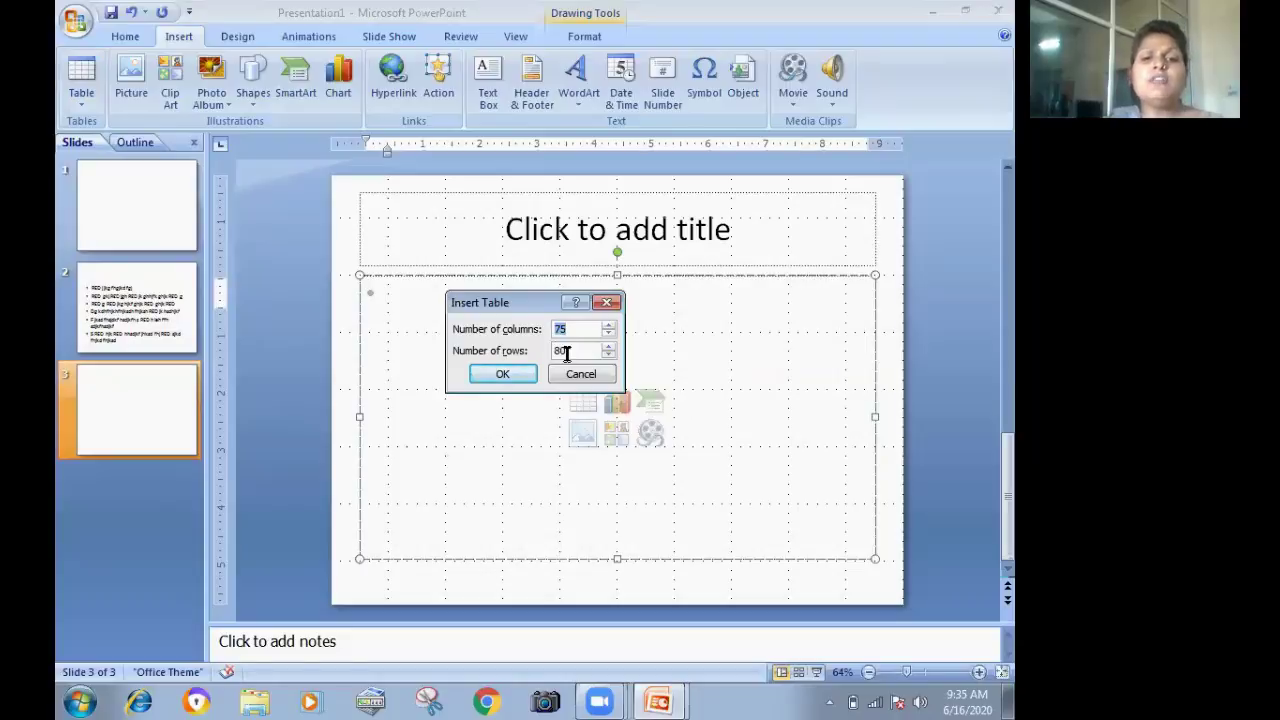
key("Tab")
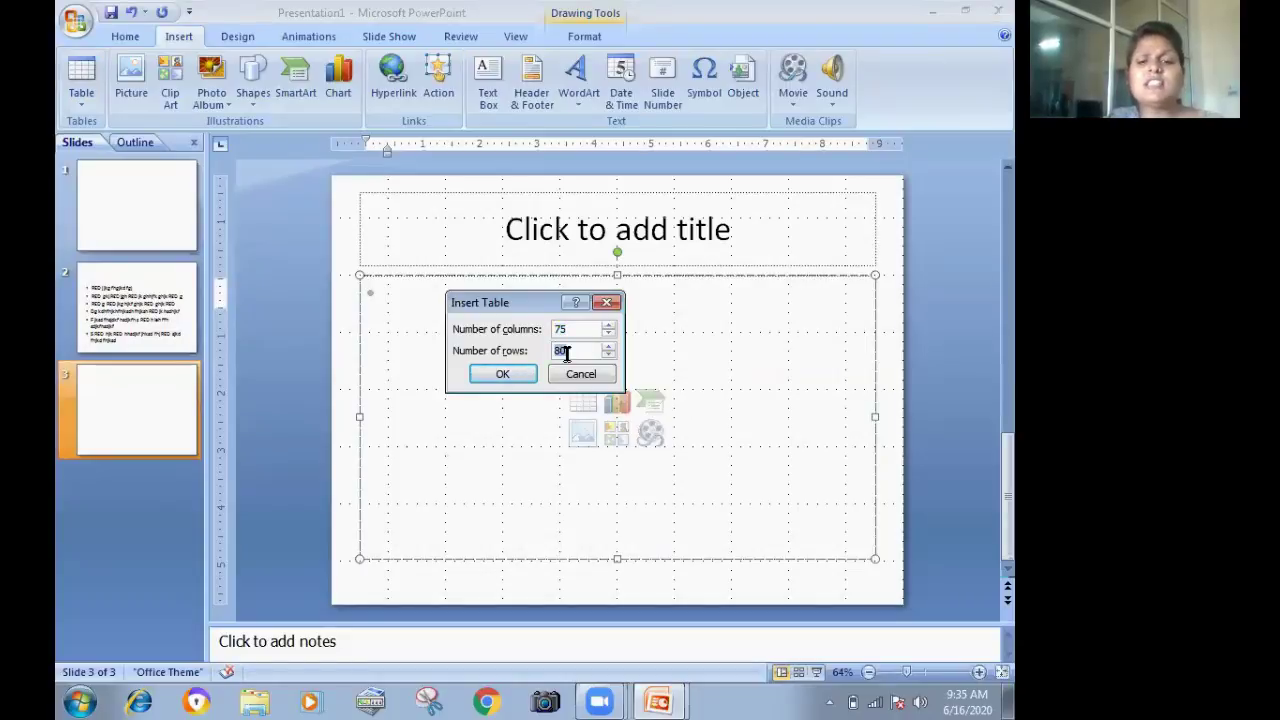
left_click(472, 377)
type("75")
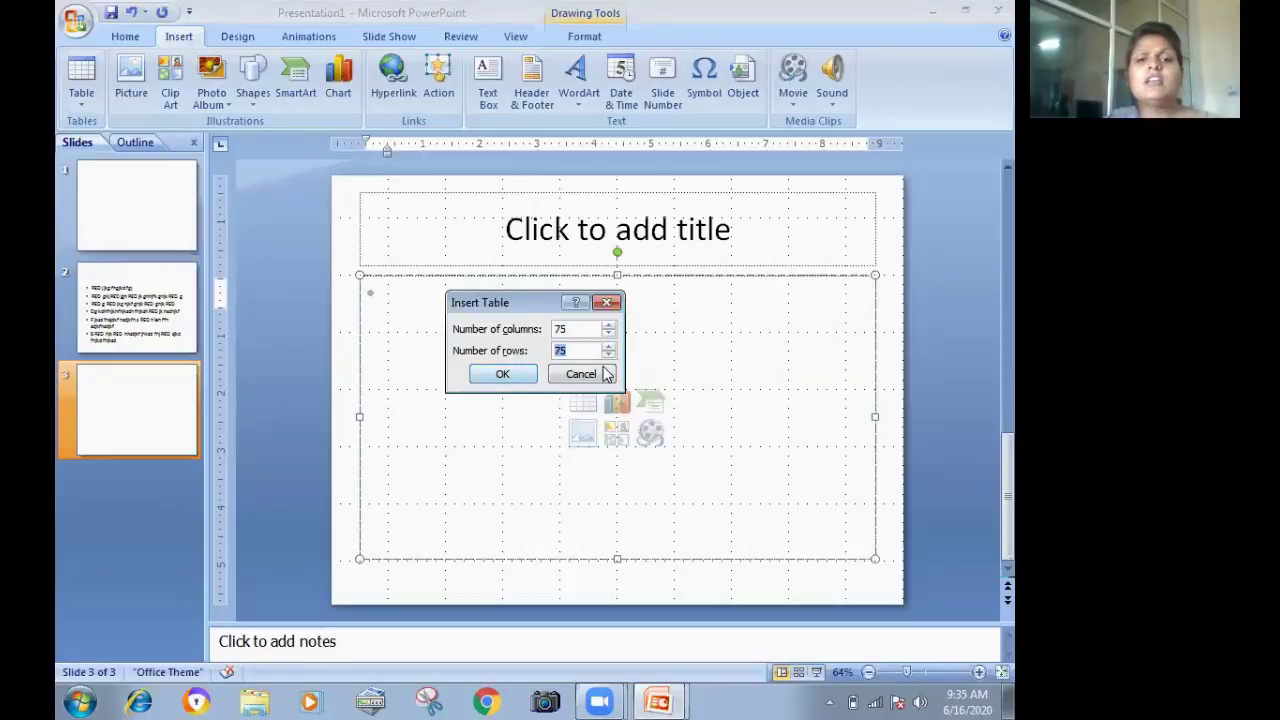
left_click(583, 378)
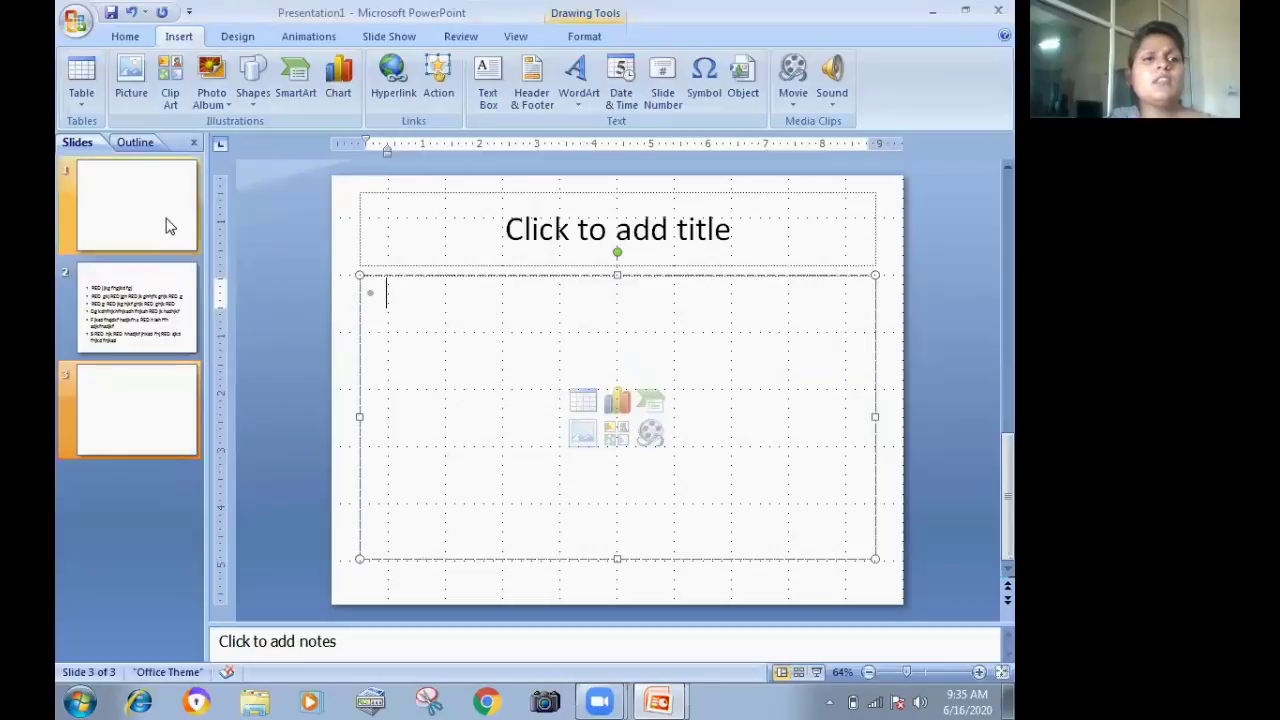
Insert a table with 3 columns and 7 rows via Insert Table.
left_click(85, 97)
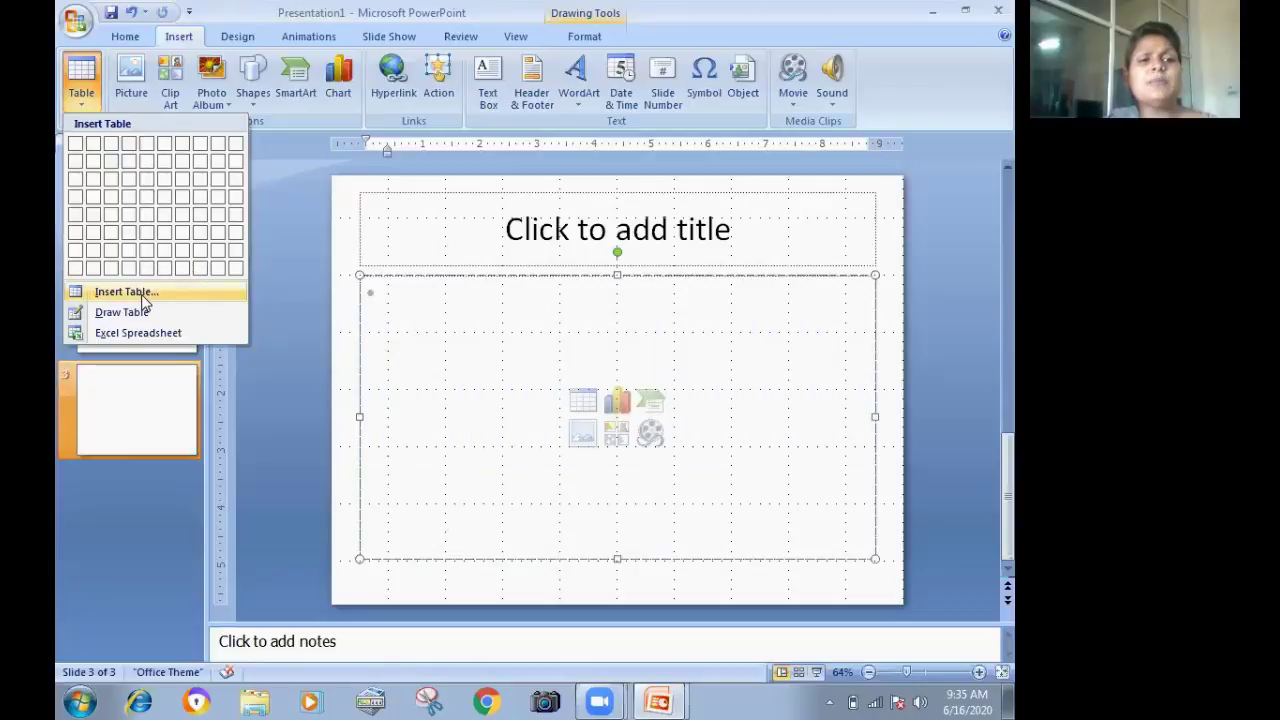
left_click(140, 294)
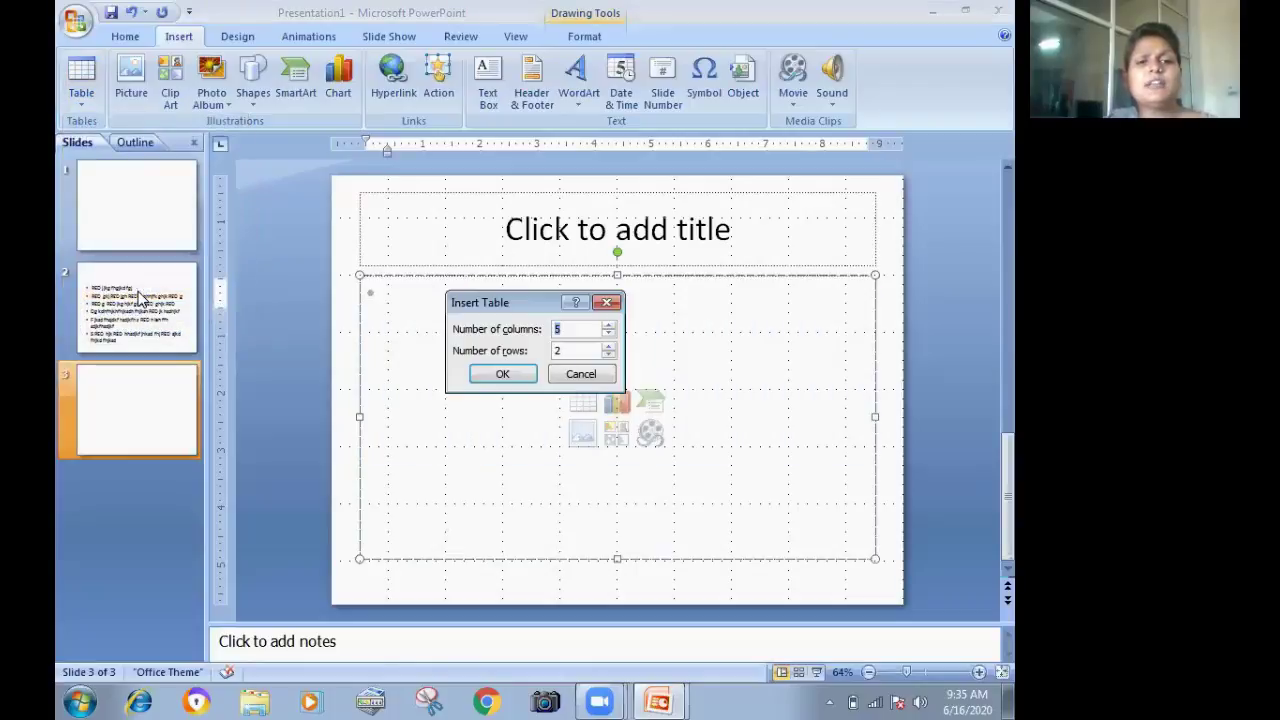
type("3")
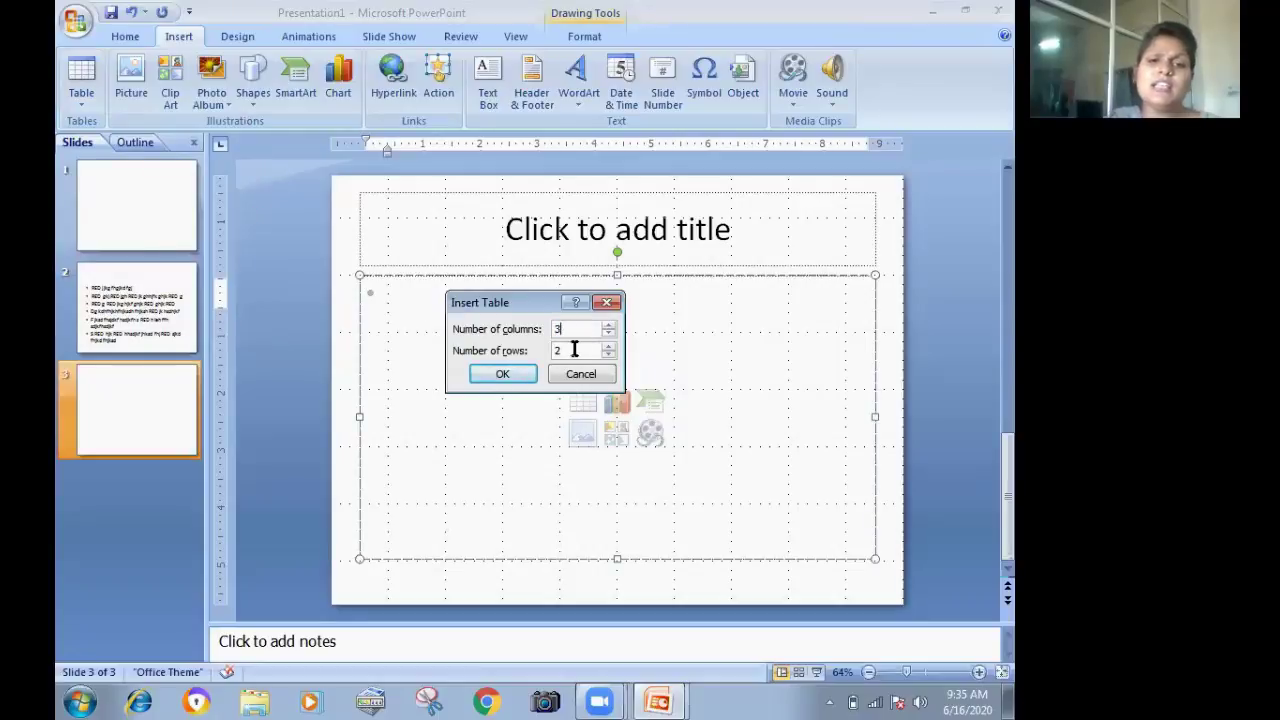
key("BackSpace")
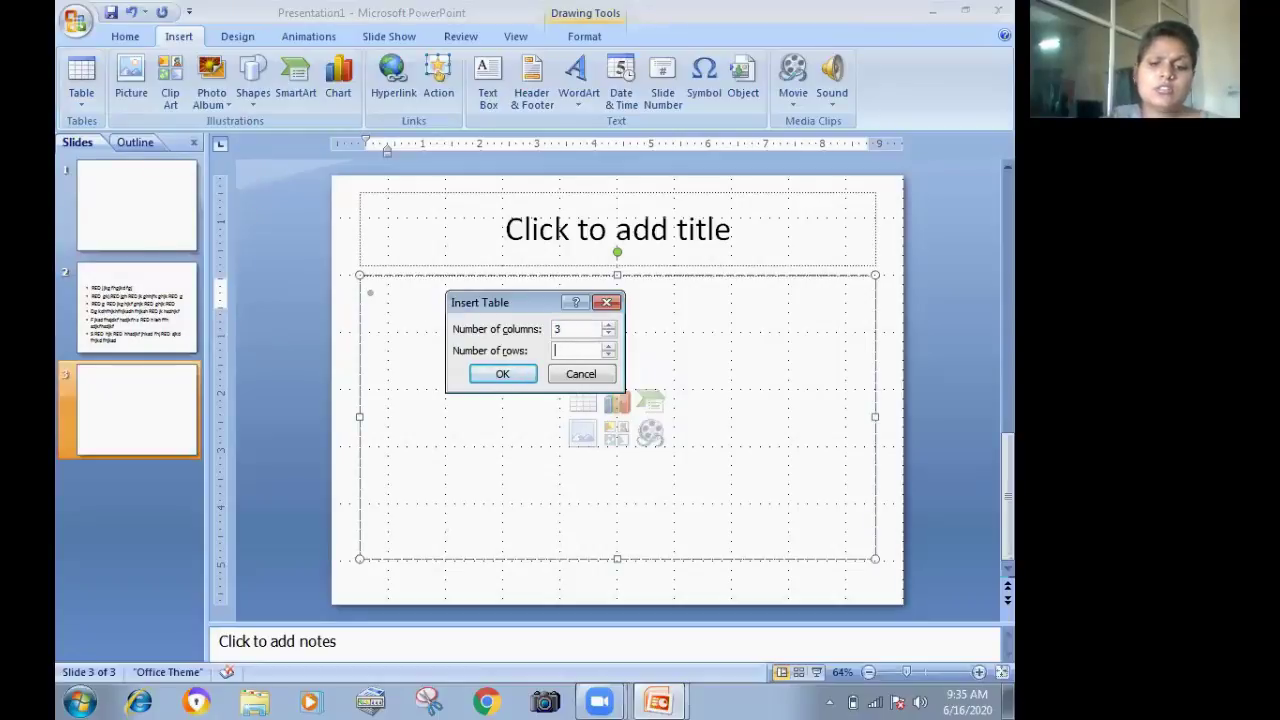
left_click(577, 350)
type("9")
key("BackSpace")
type("7")
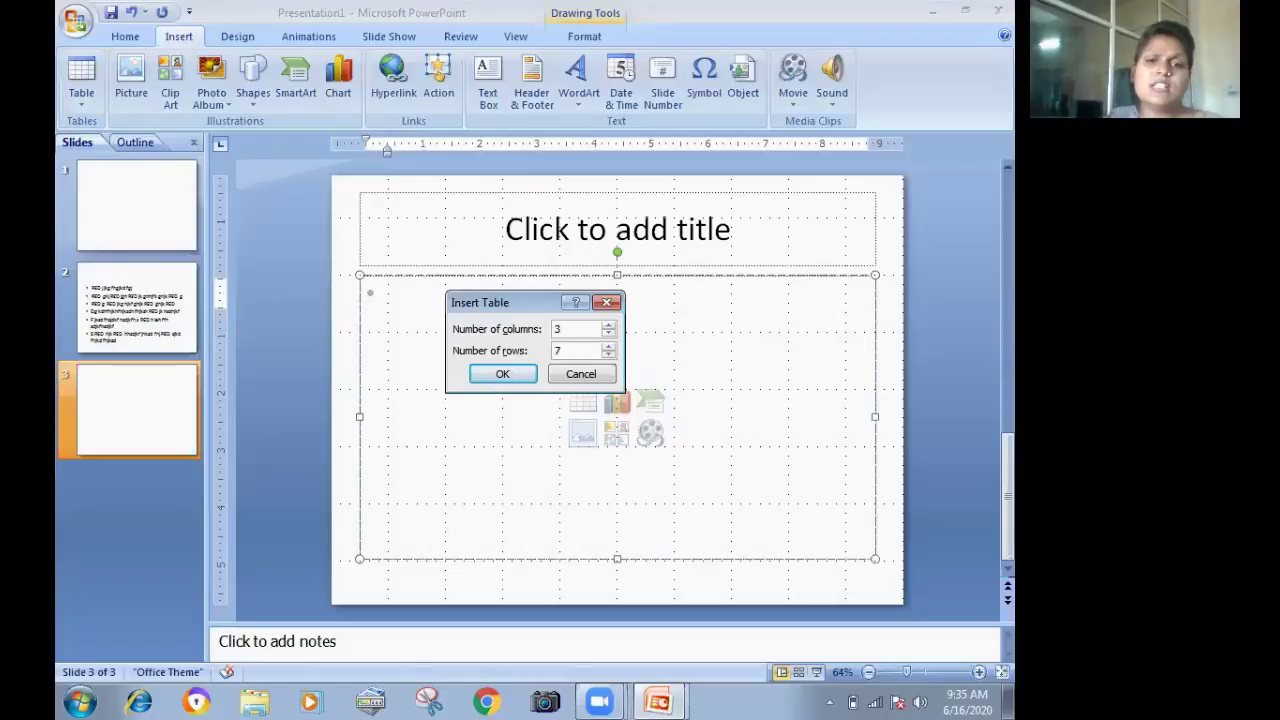
left_click(502, 375)
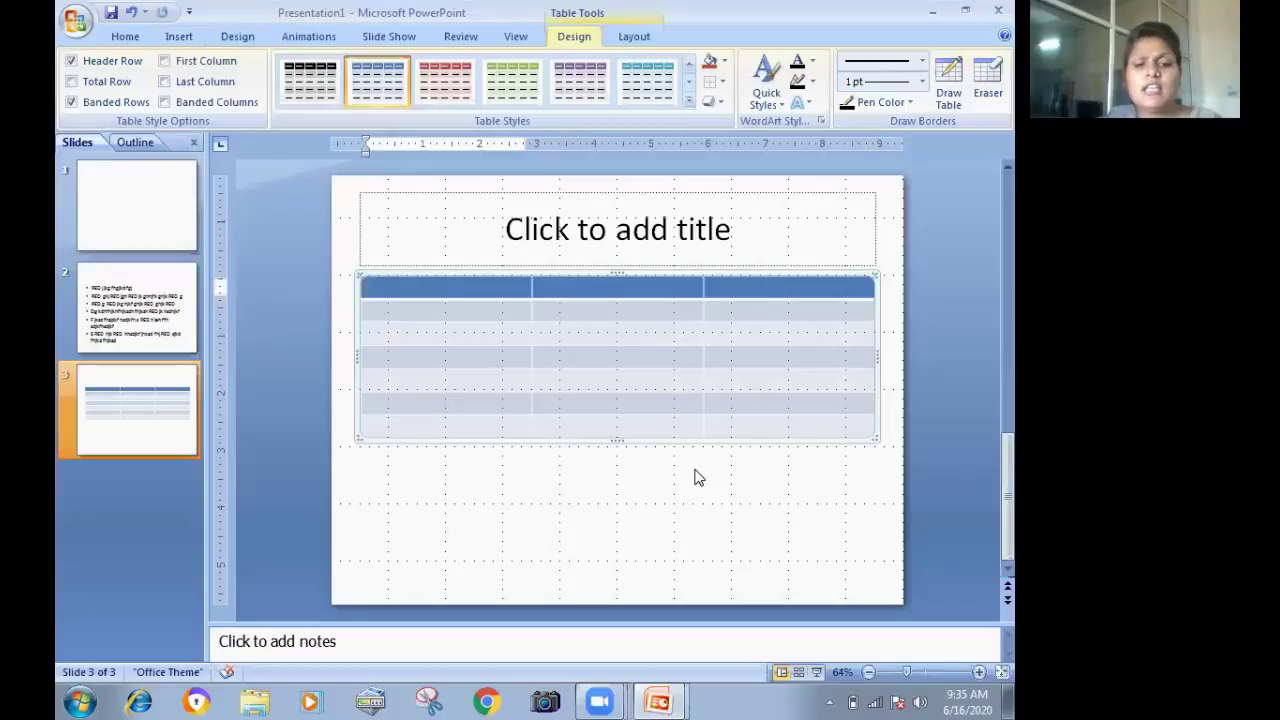
type("4")
Fill the first column downward with 56, 678, 56, 34 and 45.
key("Down")
type("56")
key("Down")
type("678")
key("Down")
type("56")
key("Down")
type("34")
key("Down")
type("45")
key("Down")
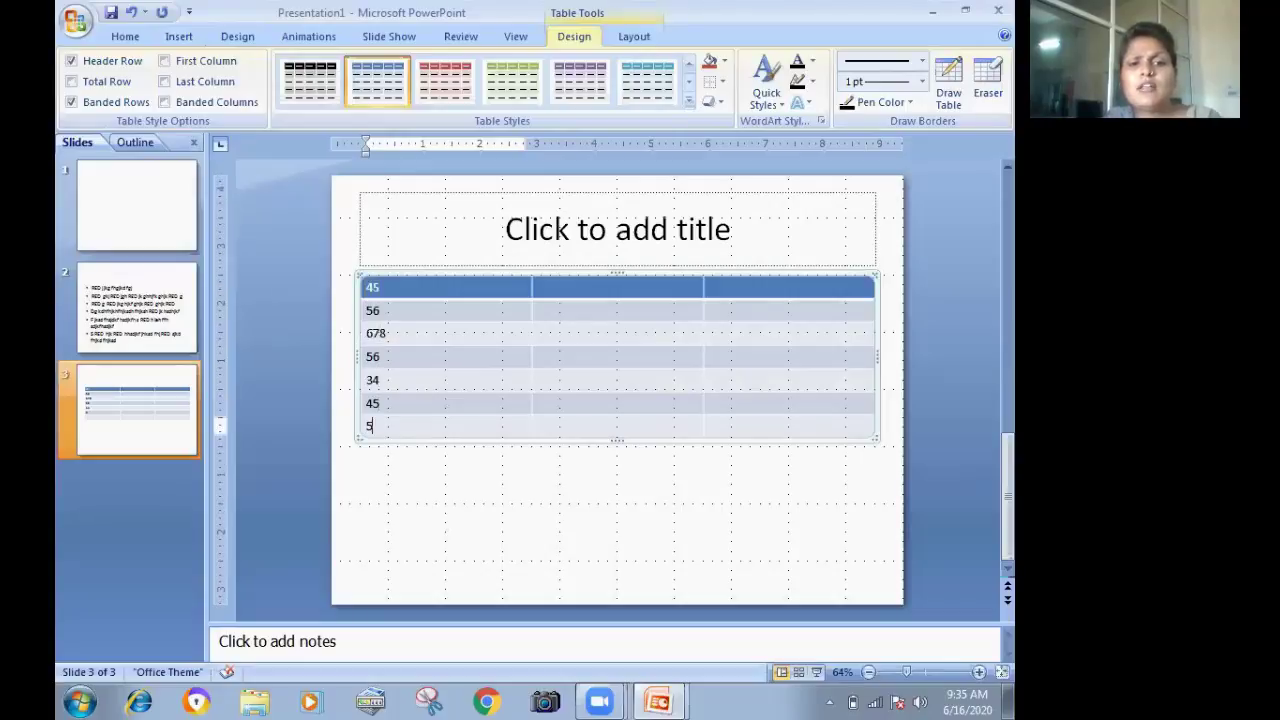
Fill the second column bottom-up with 345, 345, 4556, 567, 567 and 567.
key("Tab")
type("345")
key("Up")
type("345")
key("Up")
type("4556")
key("Up")
type("567")
key("Up")
type("567")
key("Up")
type("567")
Fill the third column downward with 5, 456, 45656345, 45 and 56.
key("Tab")
type("5")
key("Down")
type("456")
key("Down")
type("45656345")
key("Down")
type("45")
key("Down")
type("56")
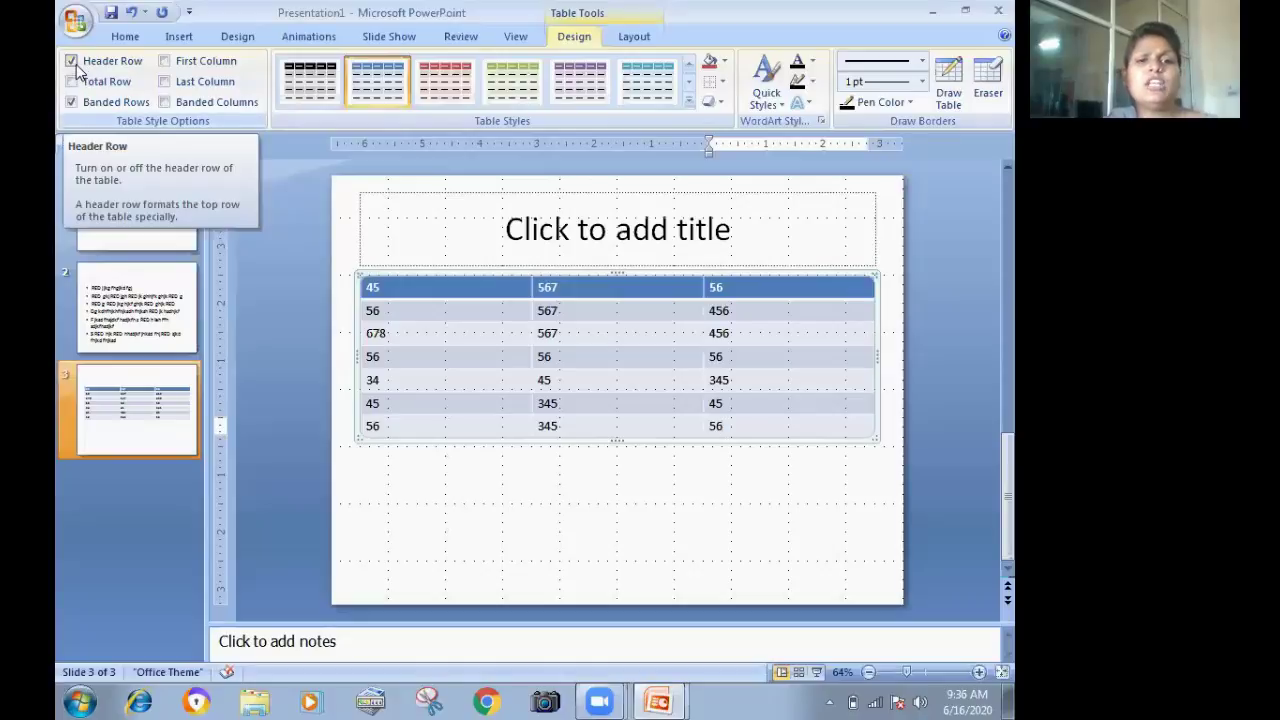
Compare Header Row and Total Row, leaving Header Row on and Total Row off.
left_click(76, 64)
left_click(76, 64)
left_click(76, 64)
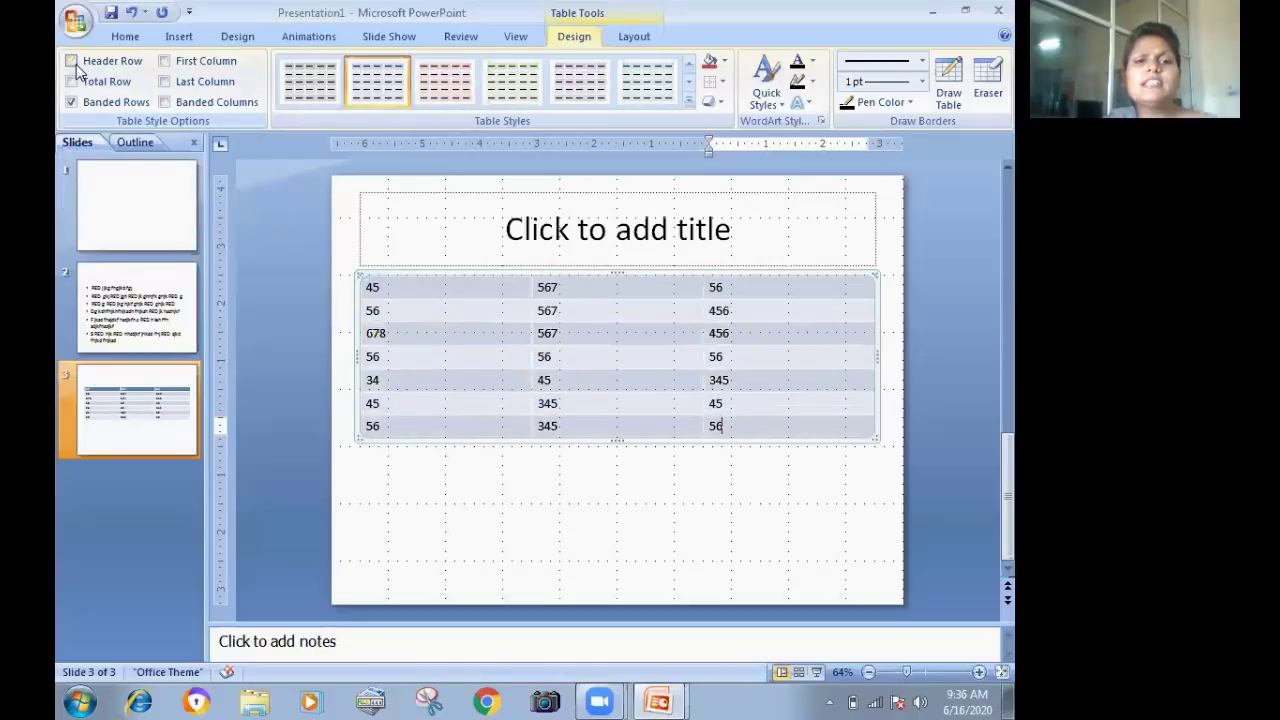
left_click(76, 64)
left_click(76, 64)
left_click(76, 64)
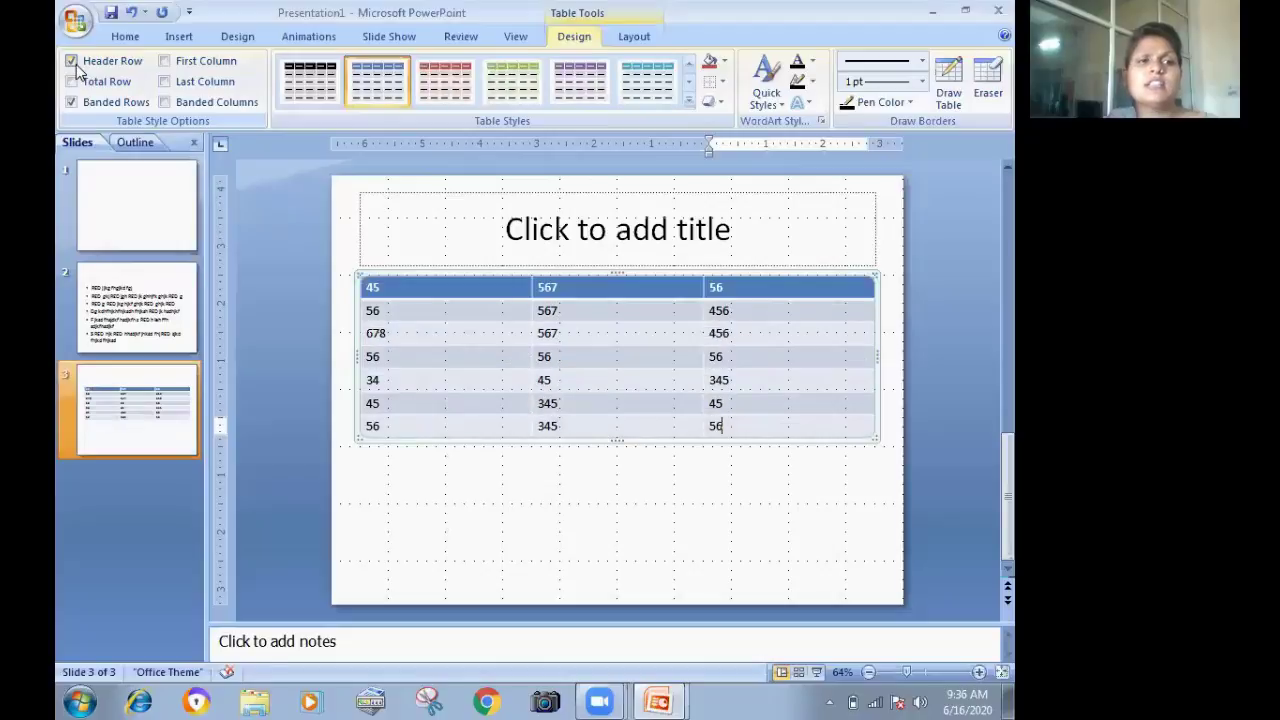
left_click(83, 88)
left_click(83, 88)
left_click(83, 88)
left_click(83, 88)
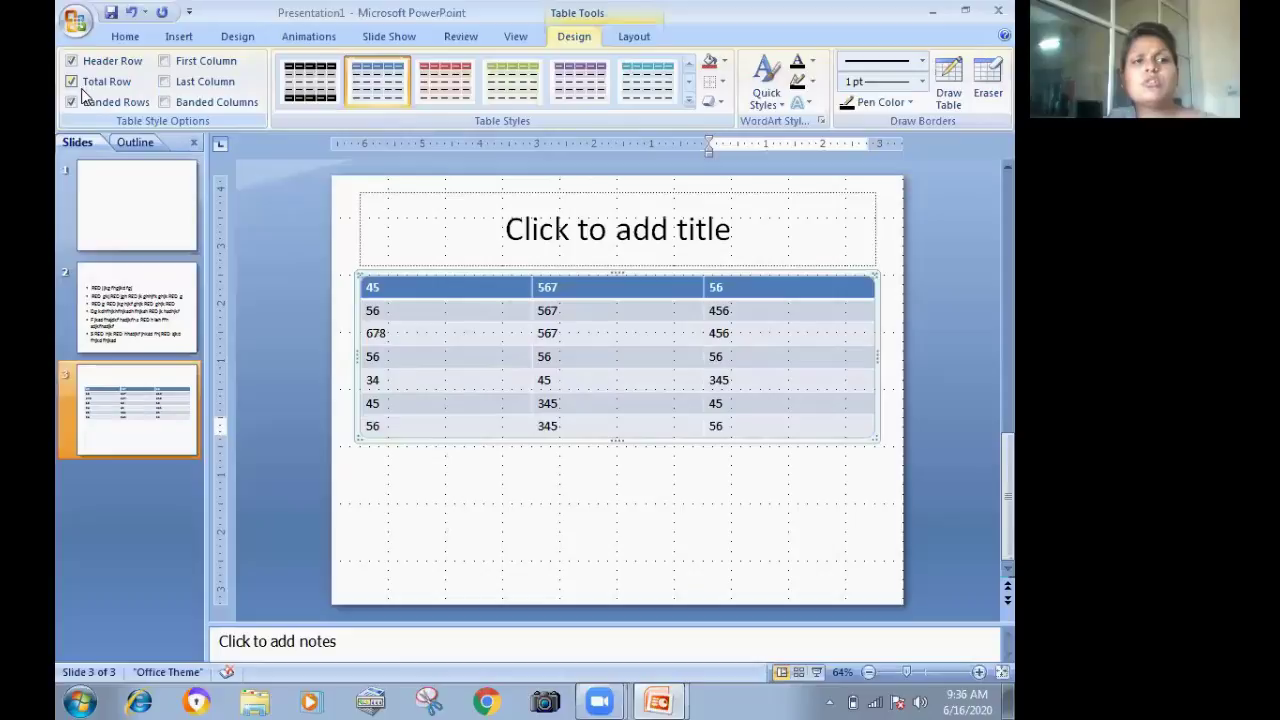
Compare Banded Rows, First Column and Last Column, keeping only Banded Rows on.
left_click(84, 102)
left_click(84, 104)
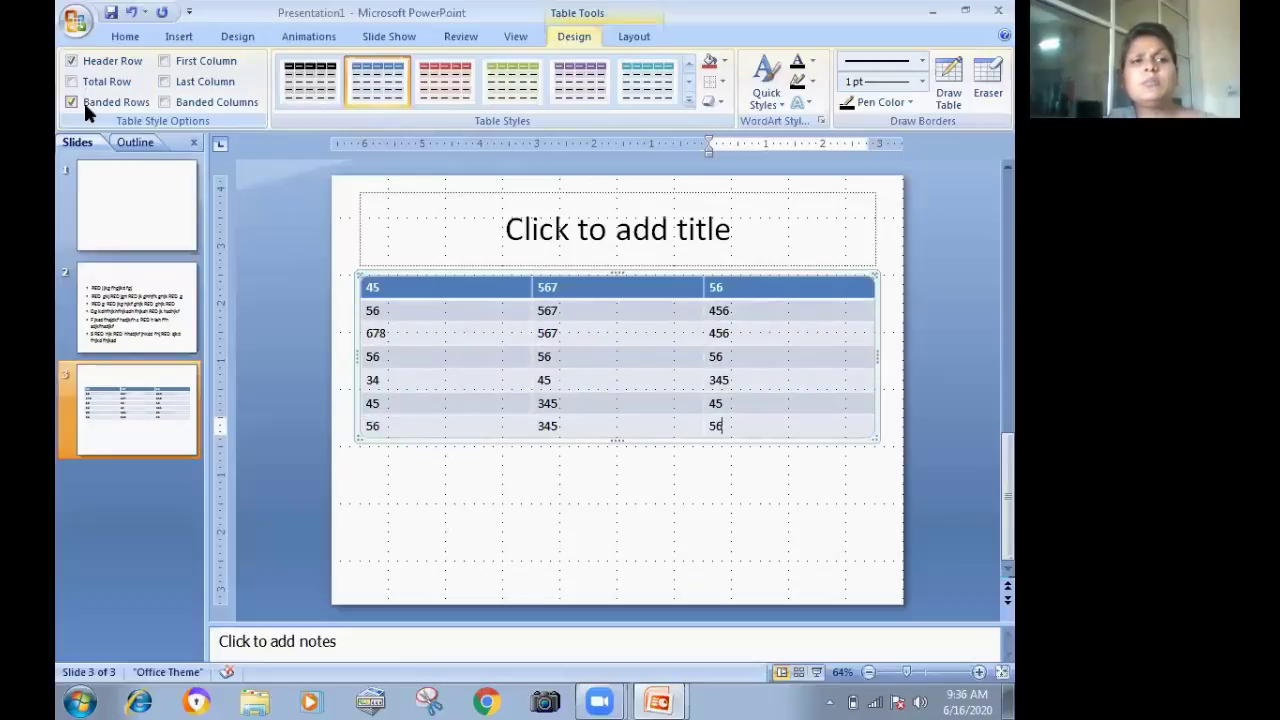
left_click(84, 104)
left_click(83, 100)
left_click(203, 56)
left_click(203, 54)
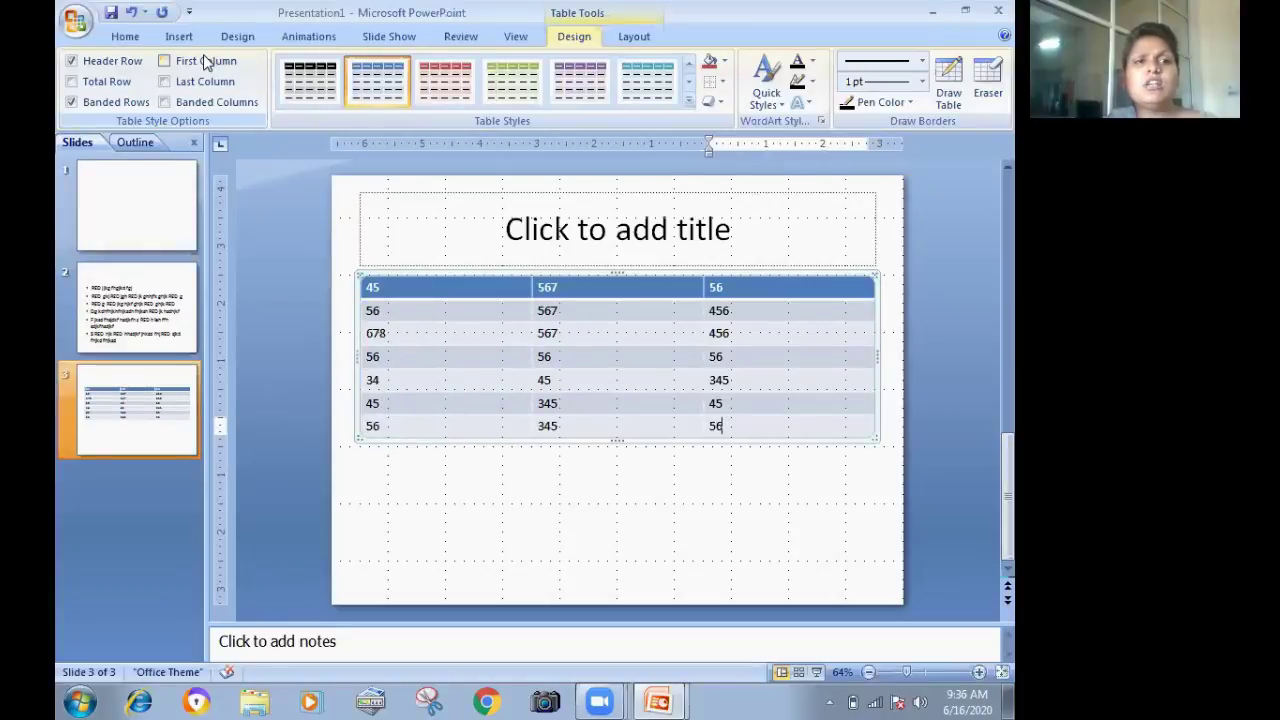
left_click(203, 54)
left_click(203, 56)
left_click(204, 80)
left_click(204, 80)
left_click(205, 82)
left_click(205, 82)
Turn on Banded Columns for the table.
left_click(204, 104)
left_click(204, 104)
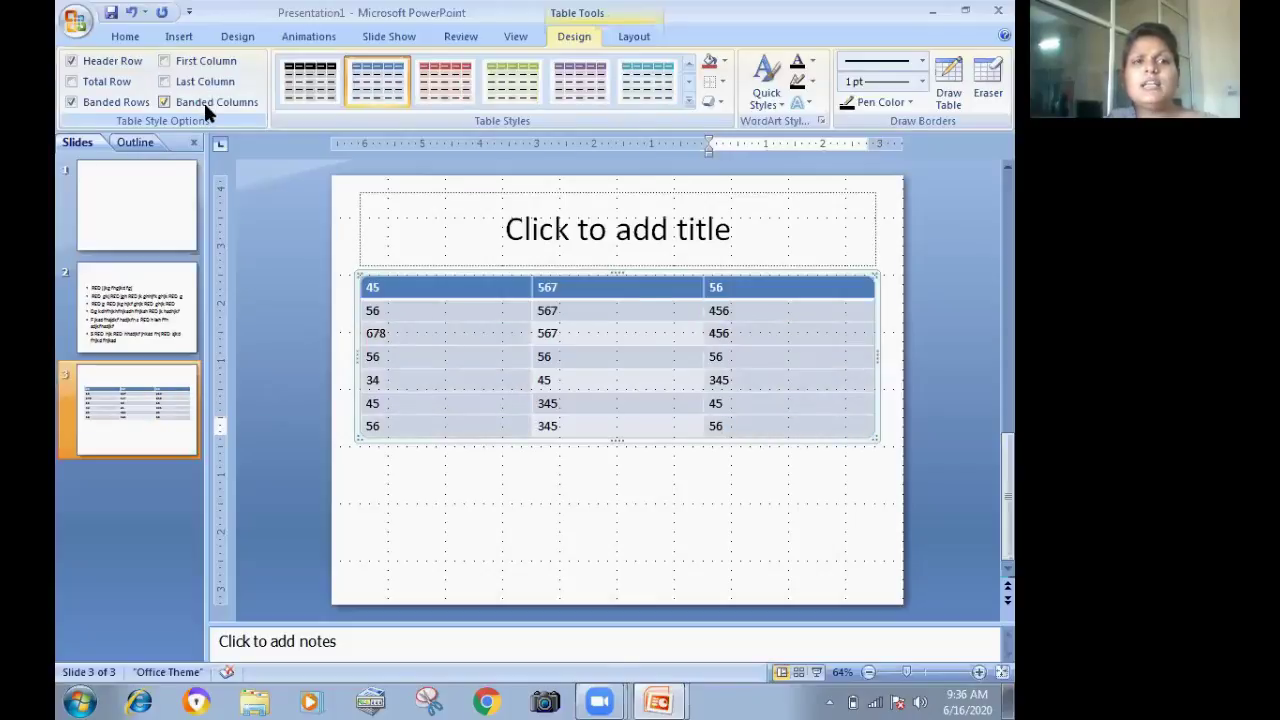
left_click(690, 103)
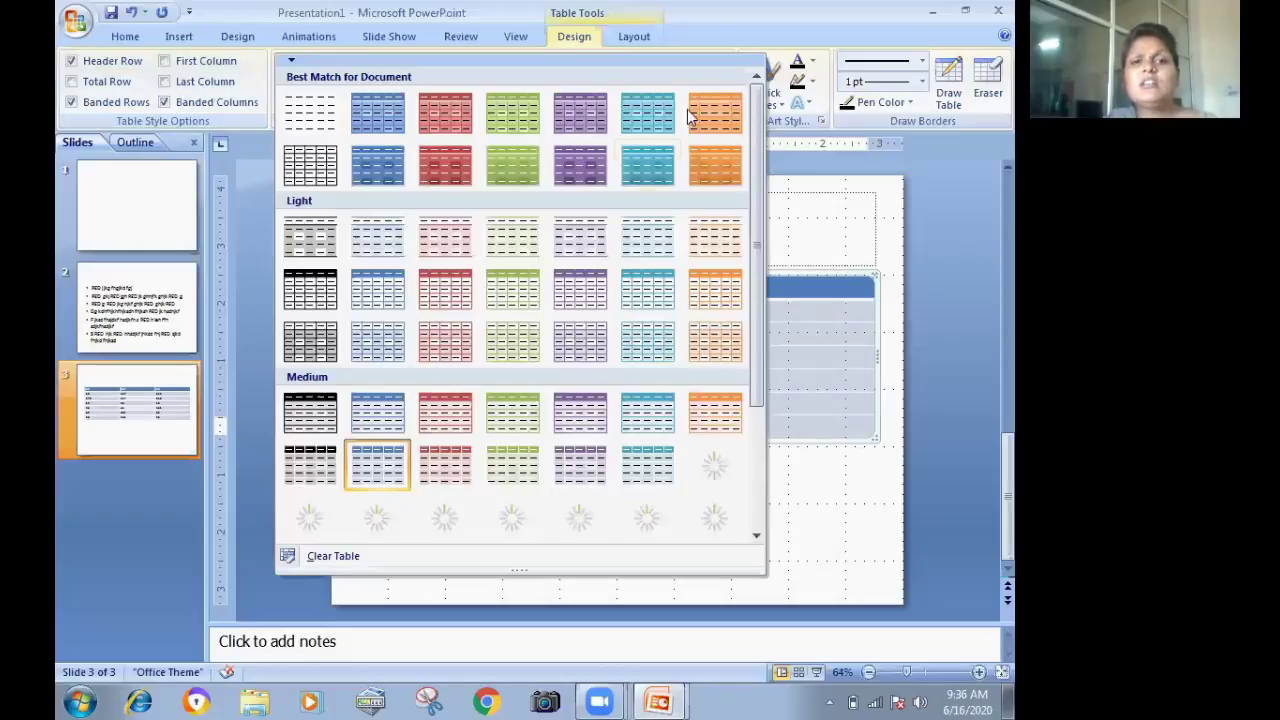
Apply the green table style and select the whole table.
left_click(524, 122)
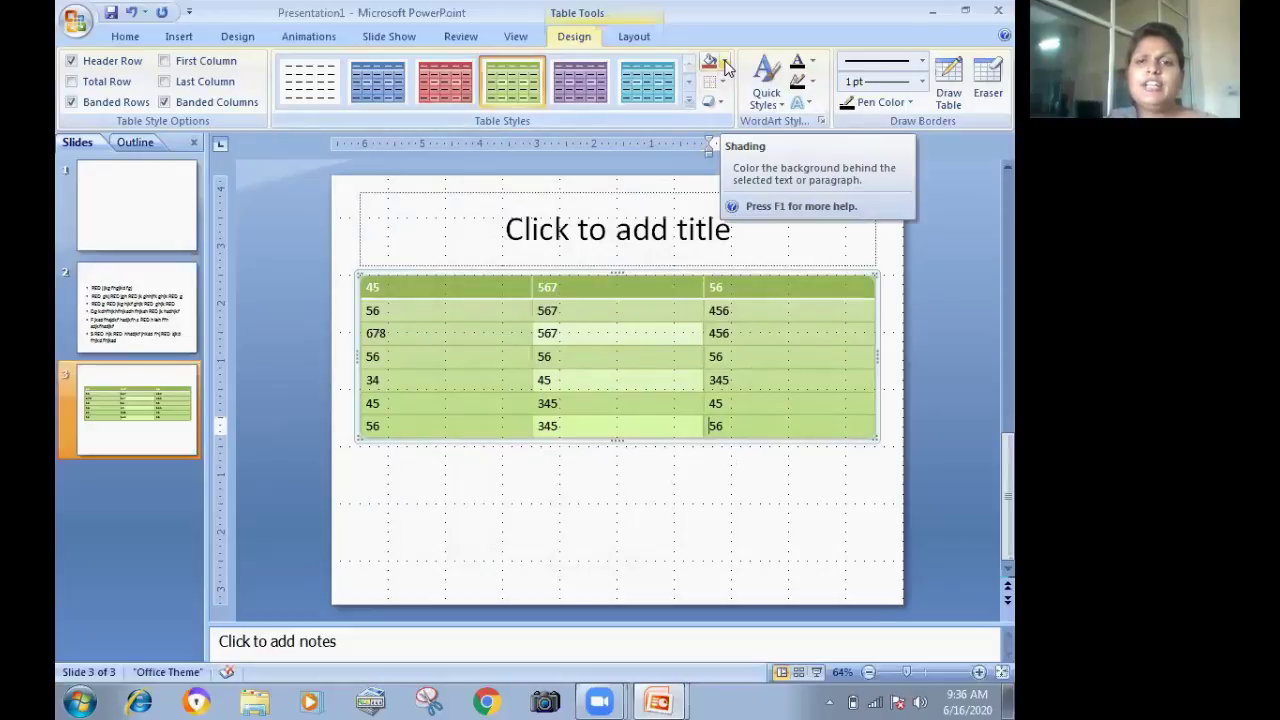
left_click(727, 66)
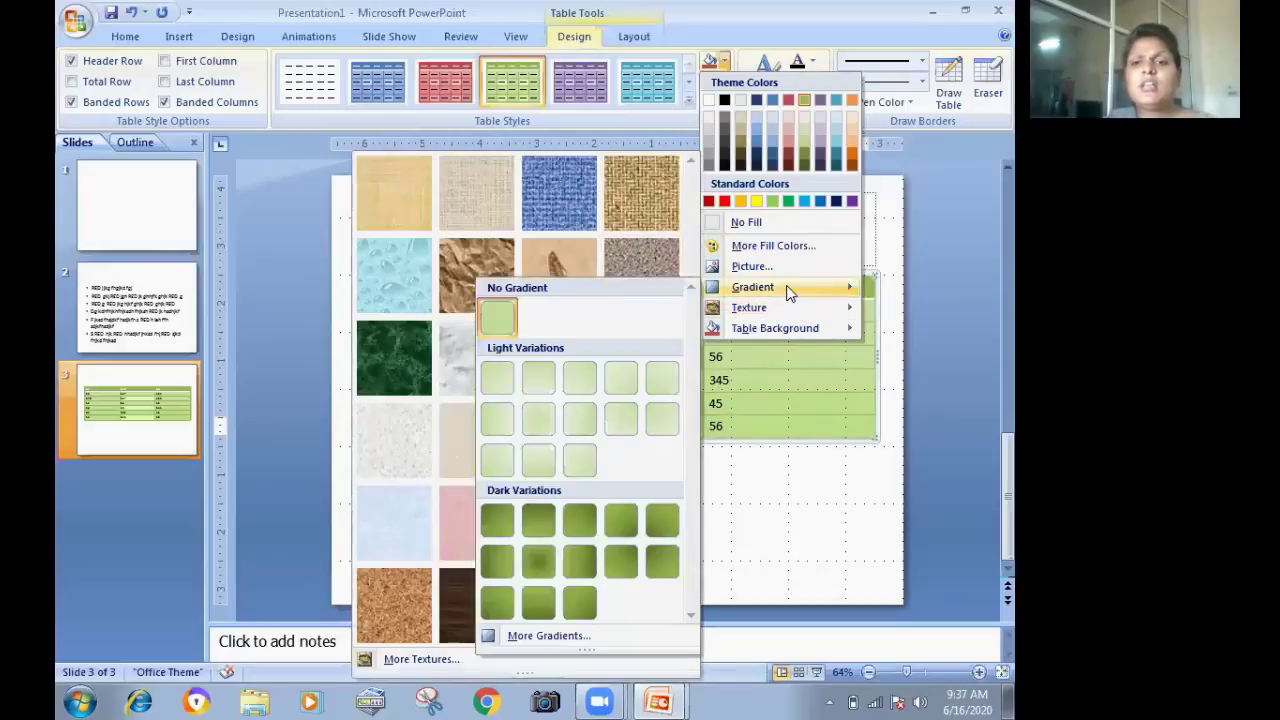
mouse_move(753, 287)
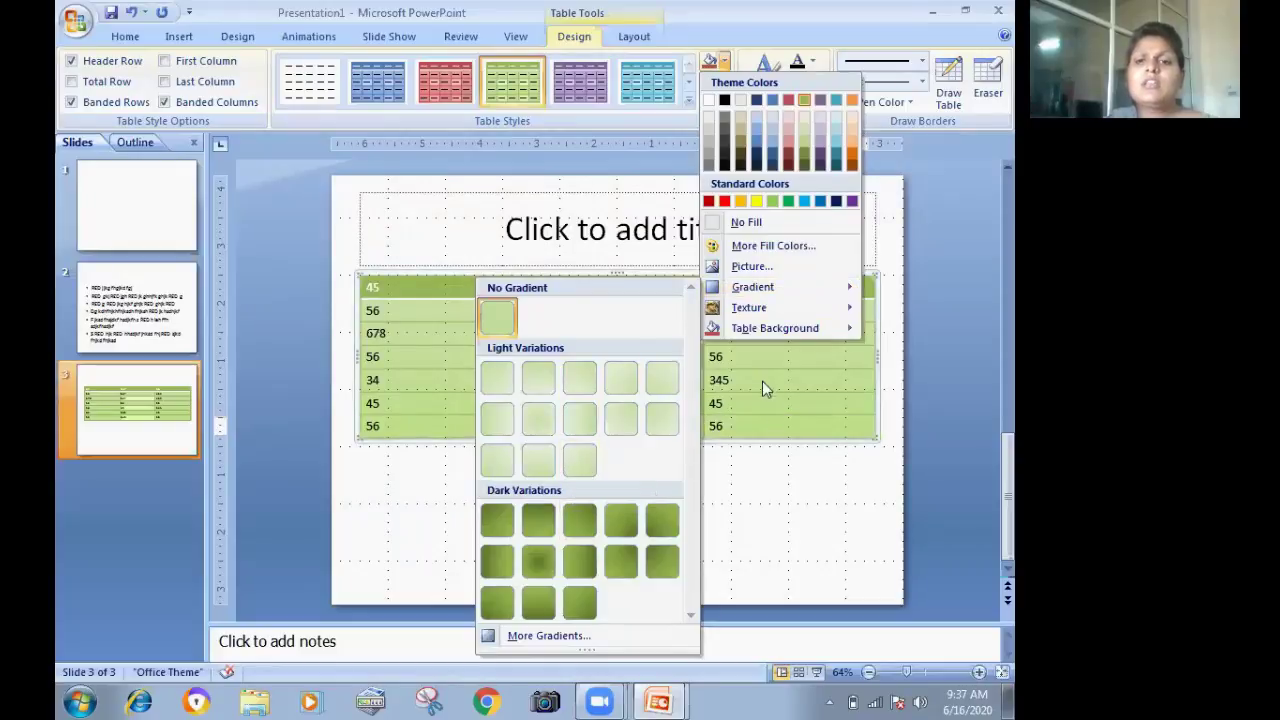
key("Escape")
key("Escape")
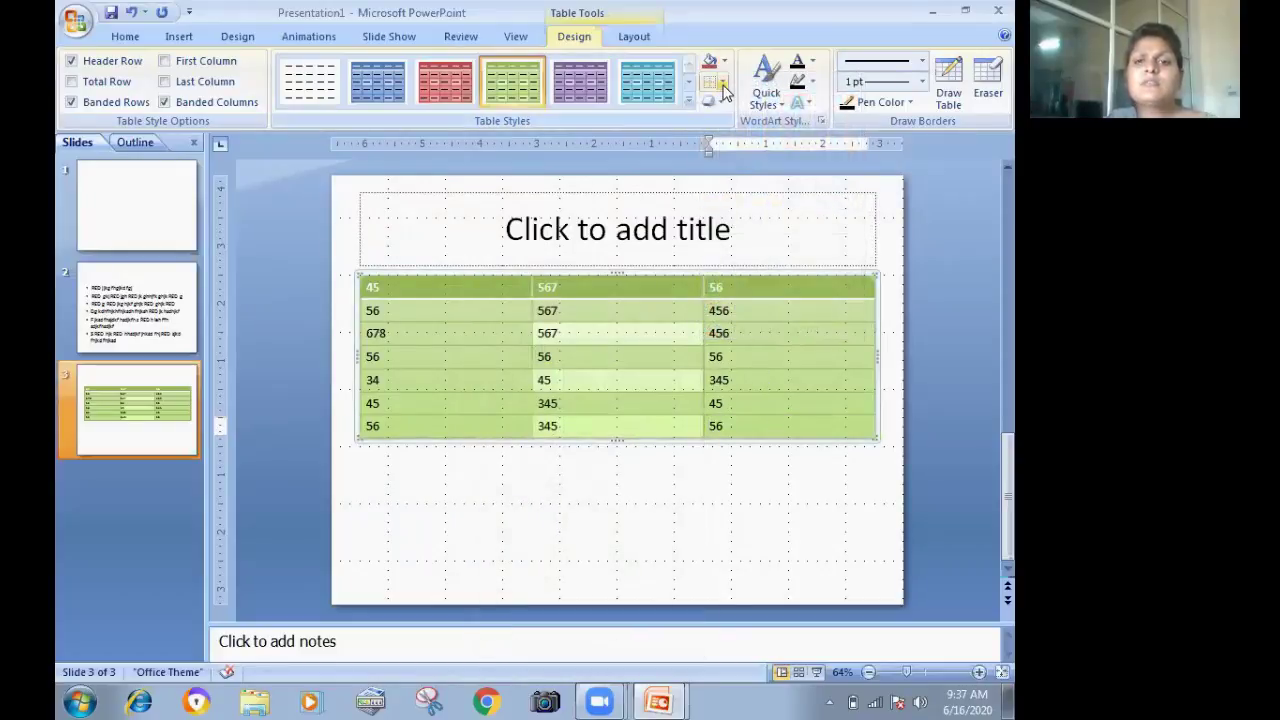
left_click(365, 278)
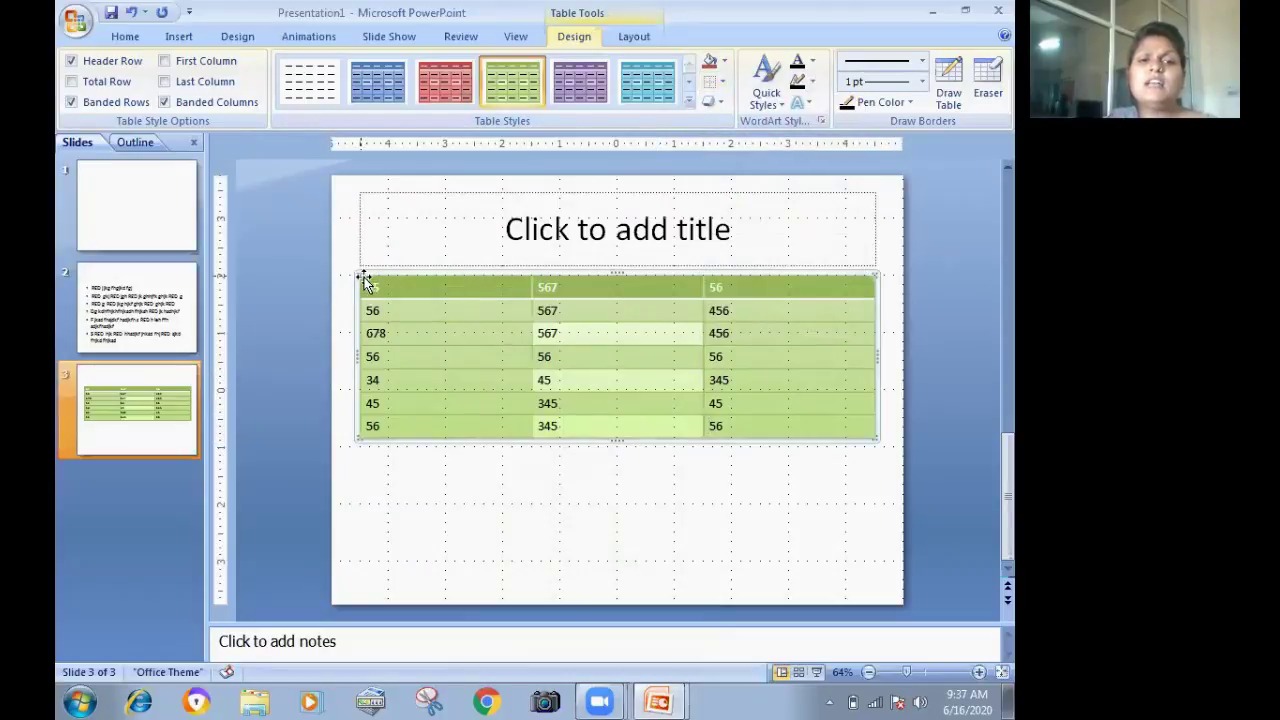
key("ctrl+z")
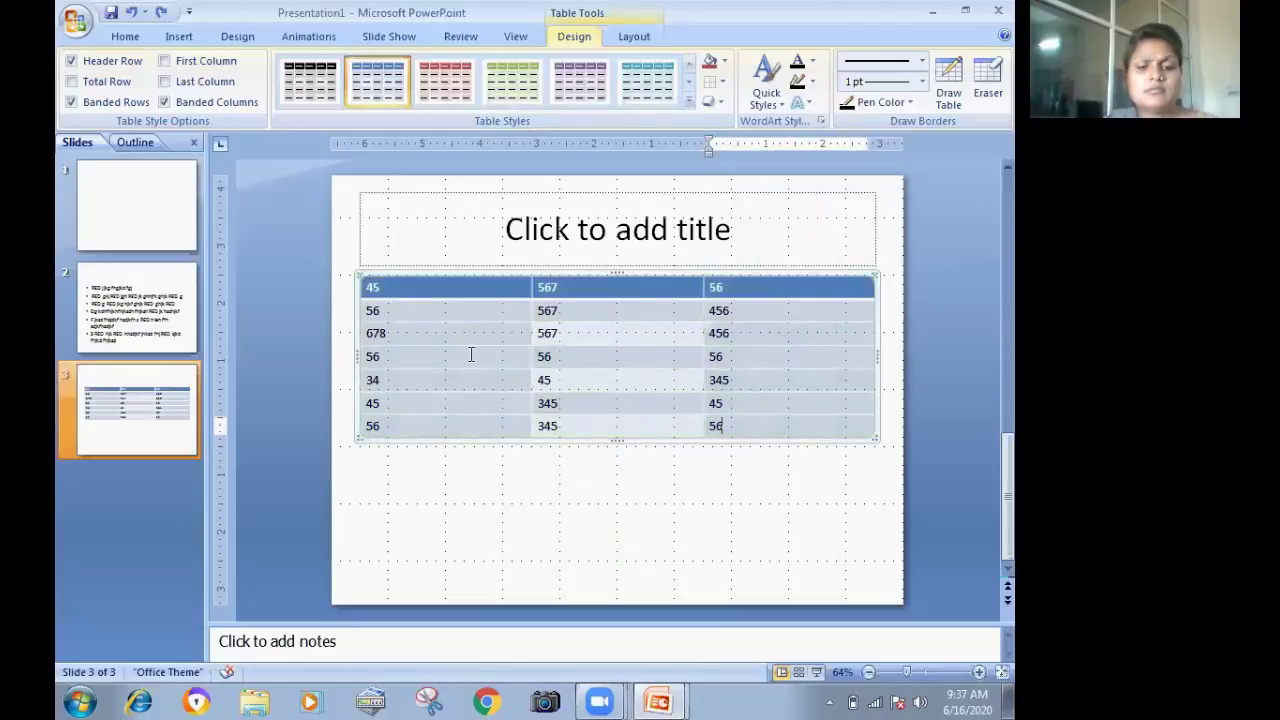
key("ctrl+y")
key("ctrl+z")
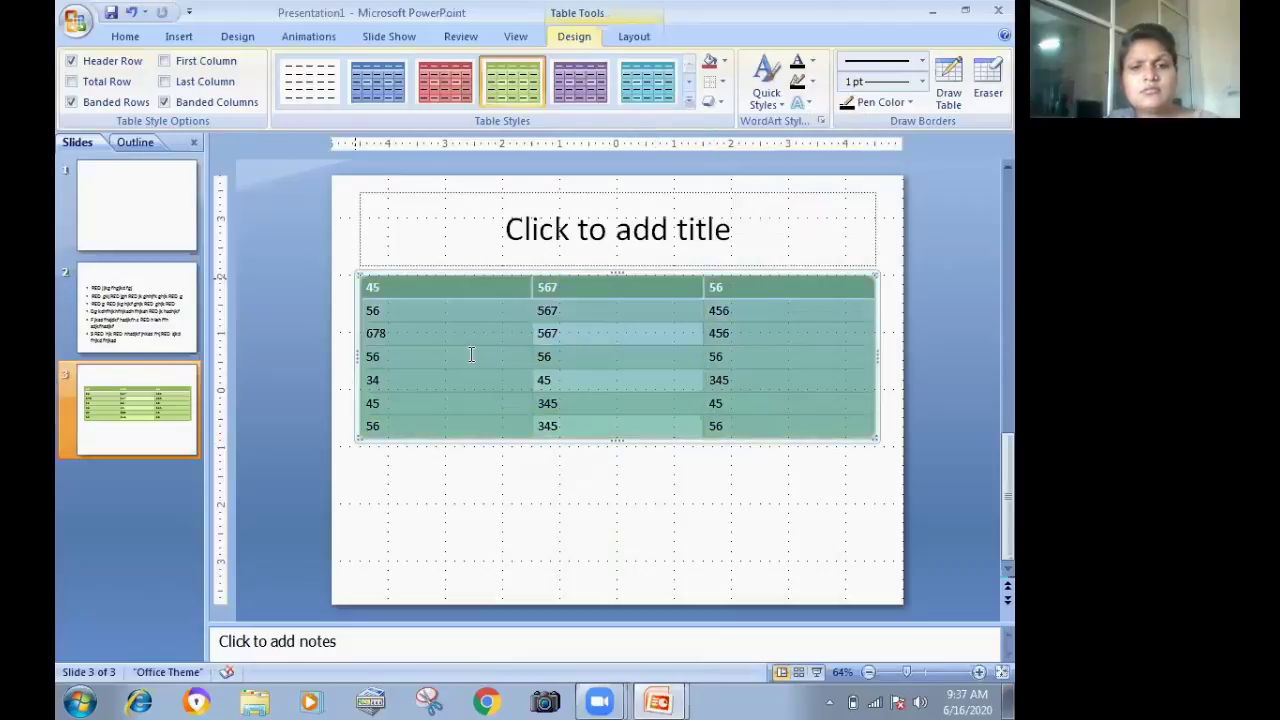
Give every table cell borders with All Borders.
left_click(723, 88)
left_click(727, 131)
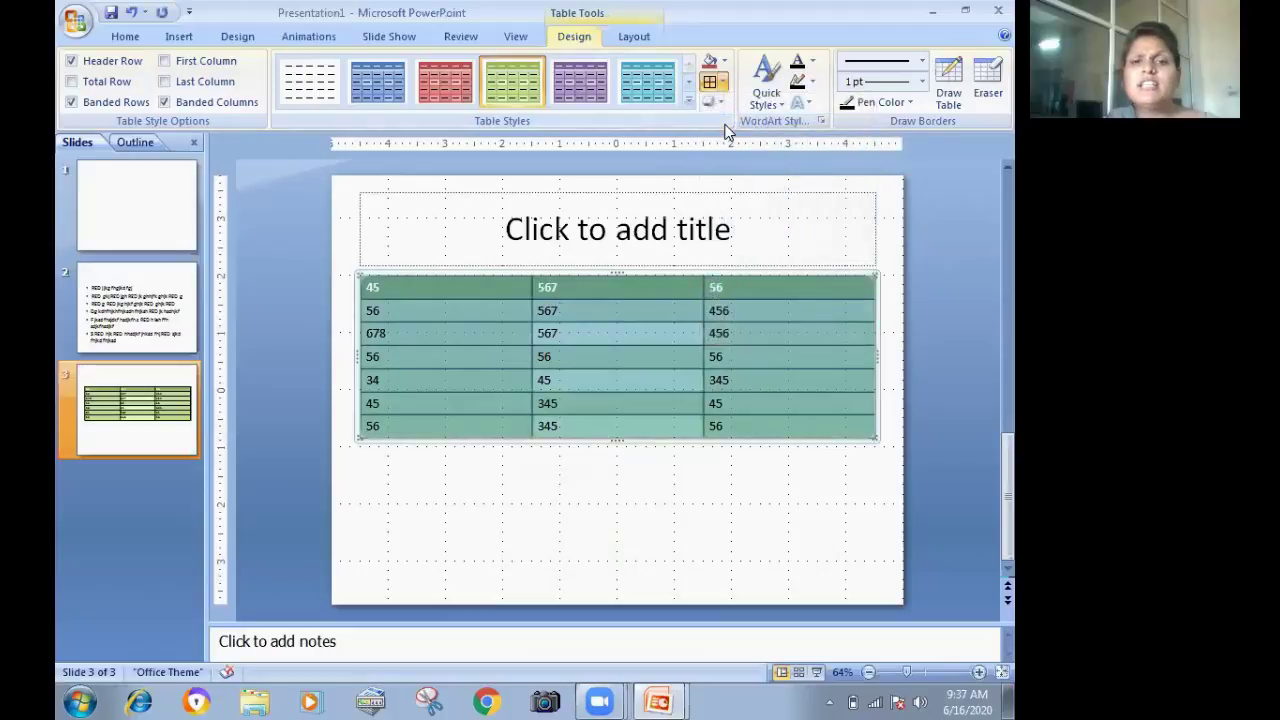
left_click(690, 342)
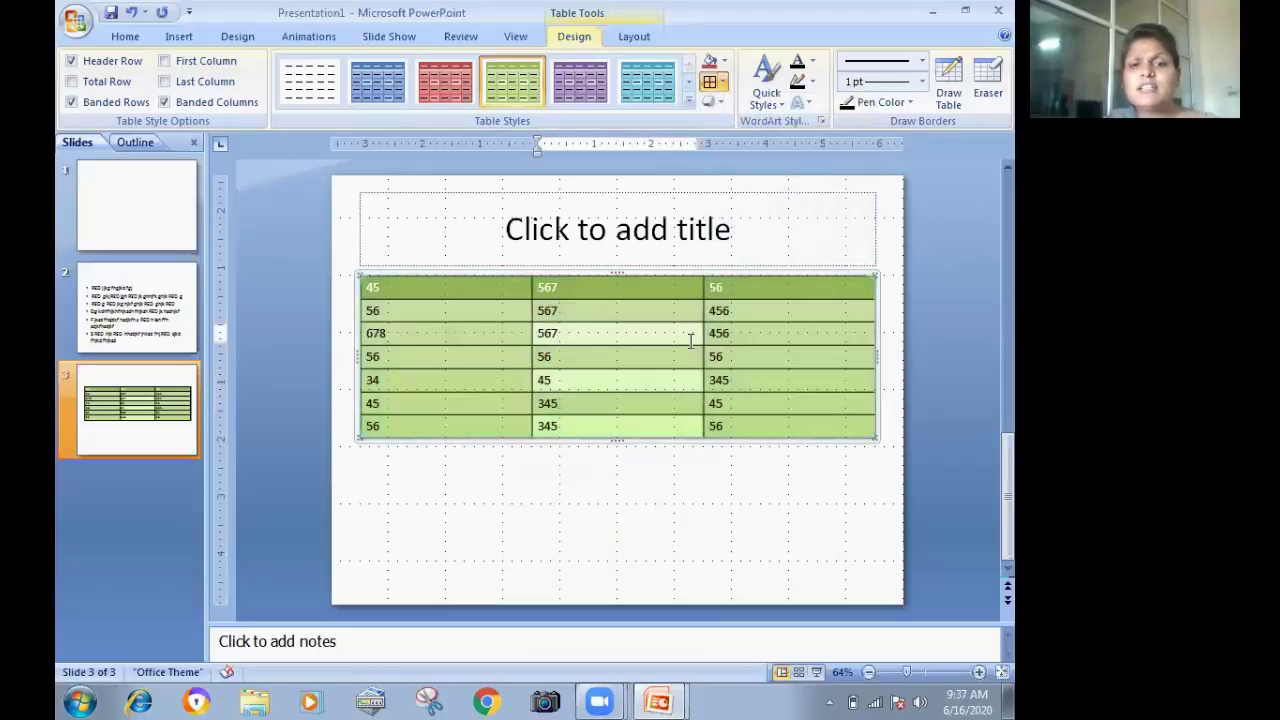
key("ctrl+a")
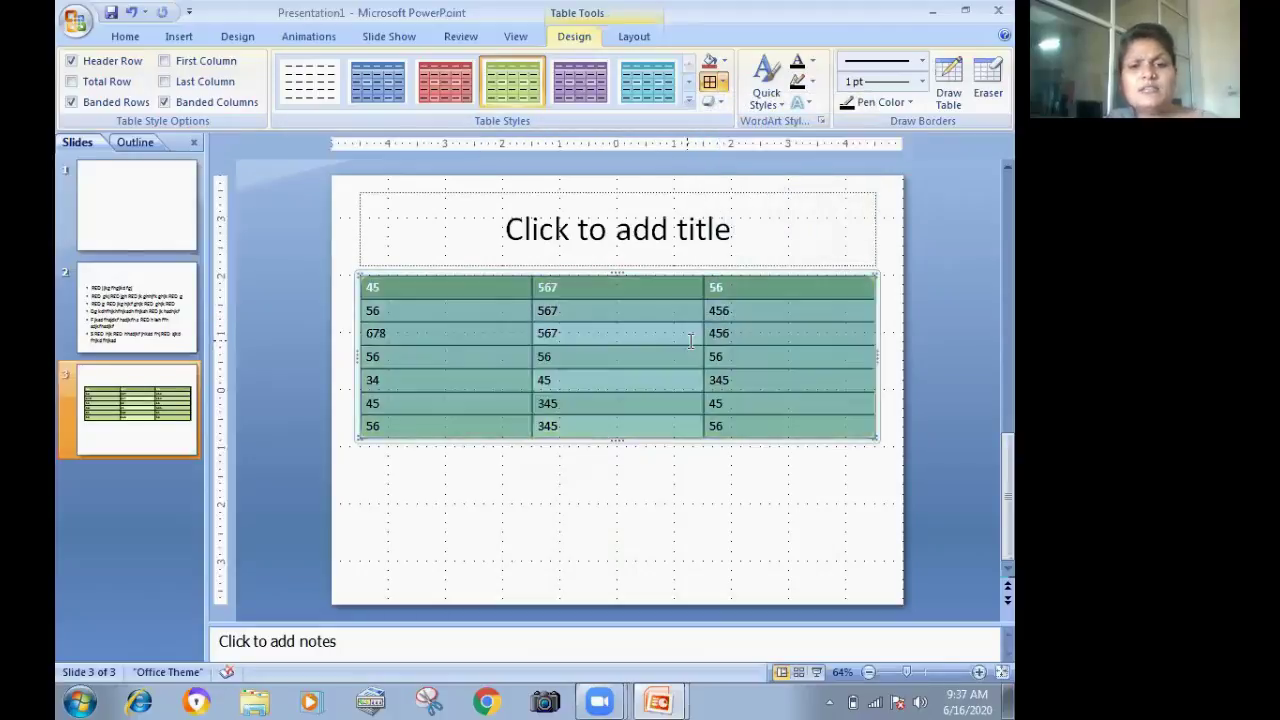
left_click(724, 88)
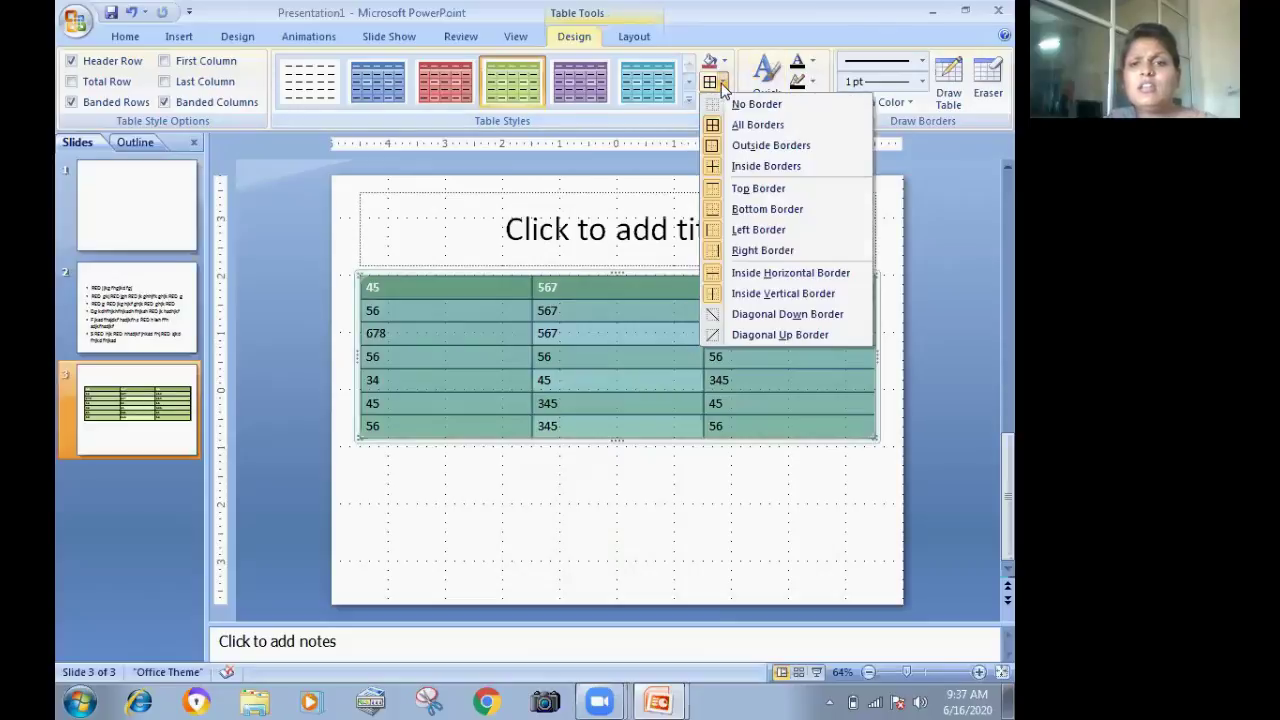
Select every cell and apply an Outside Border around the whole number table.
left_click(770, 146)
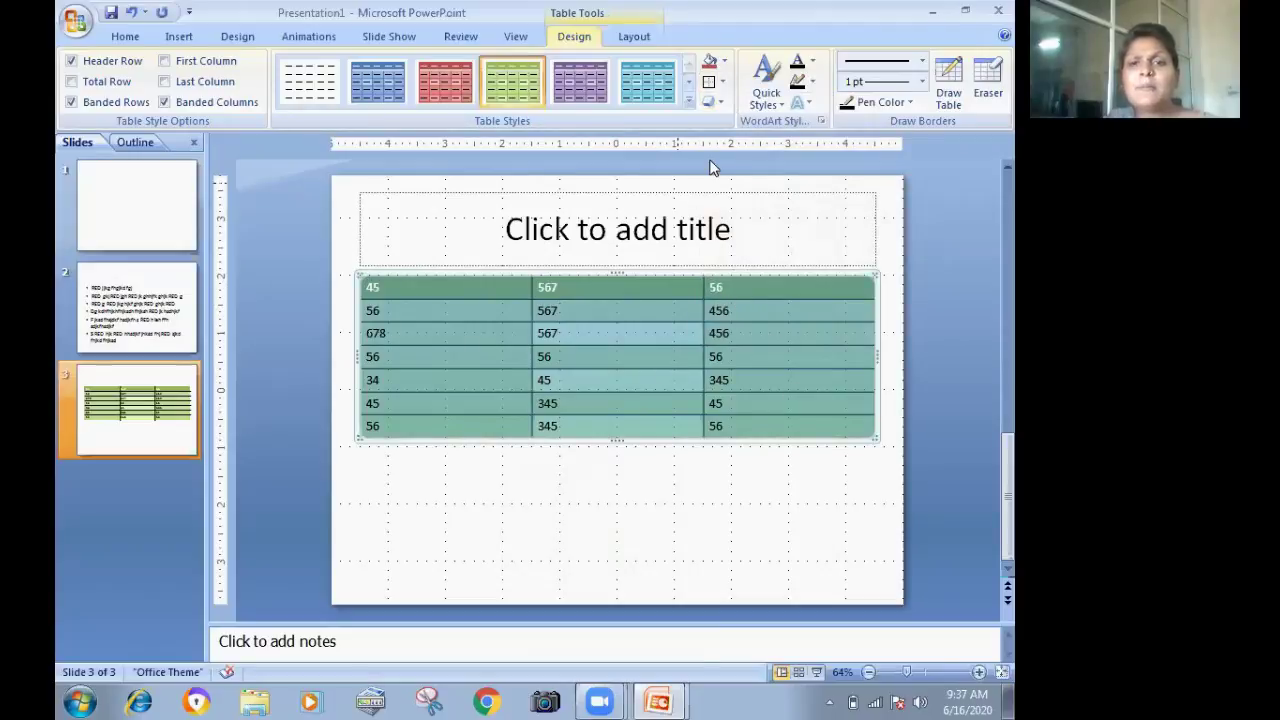
left_click(722, 83)
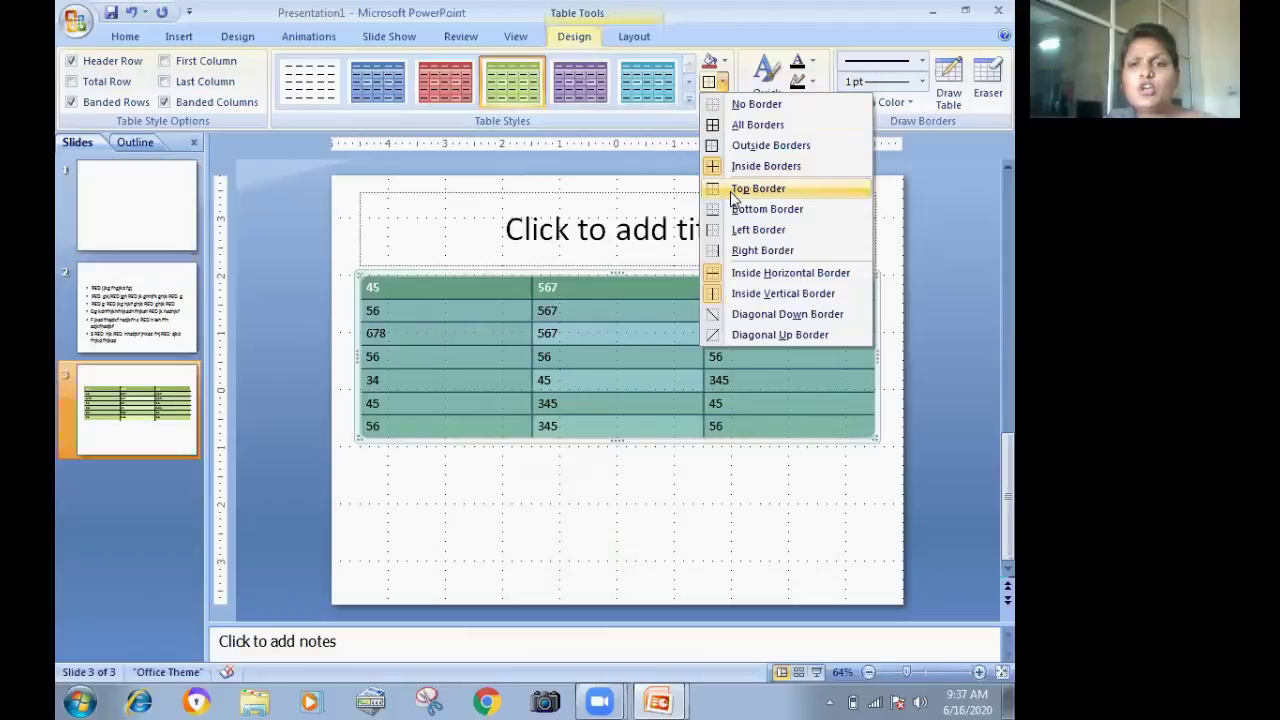
left_click(750, 124)
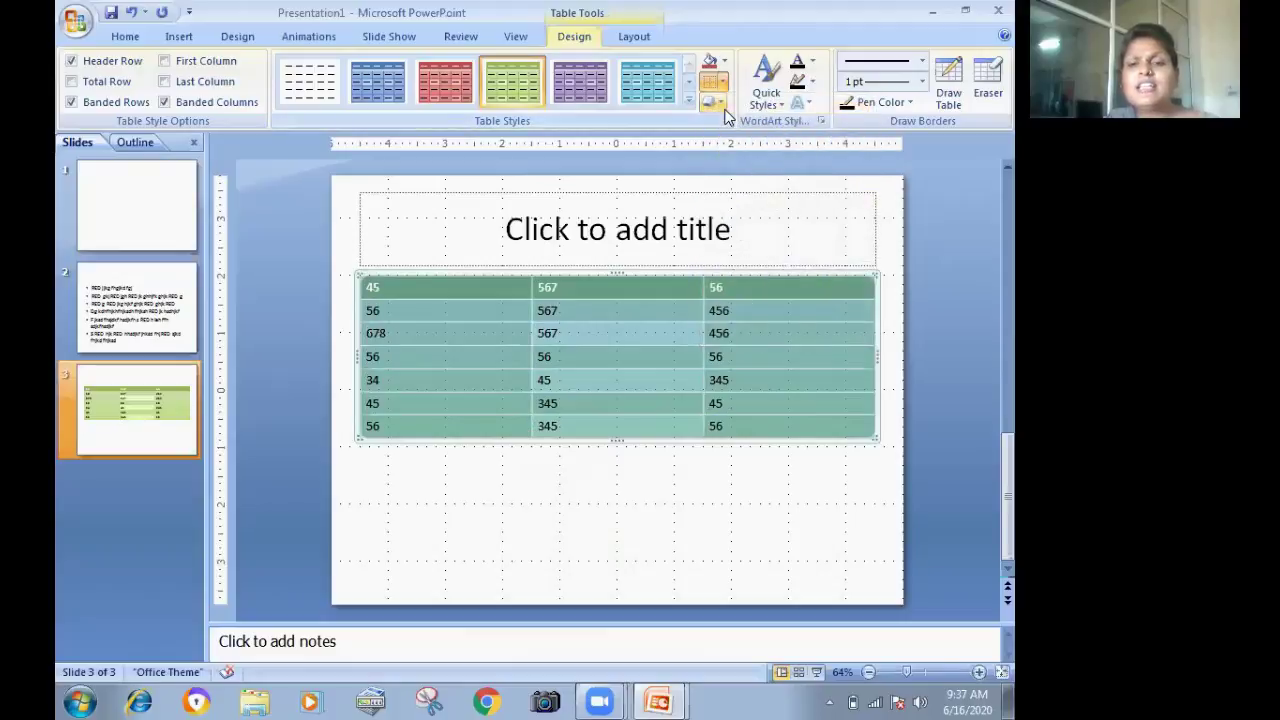
left_click(723, 87)
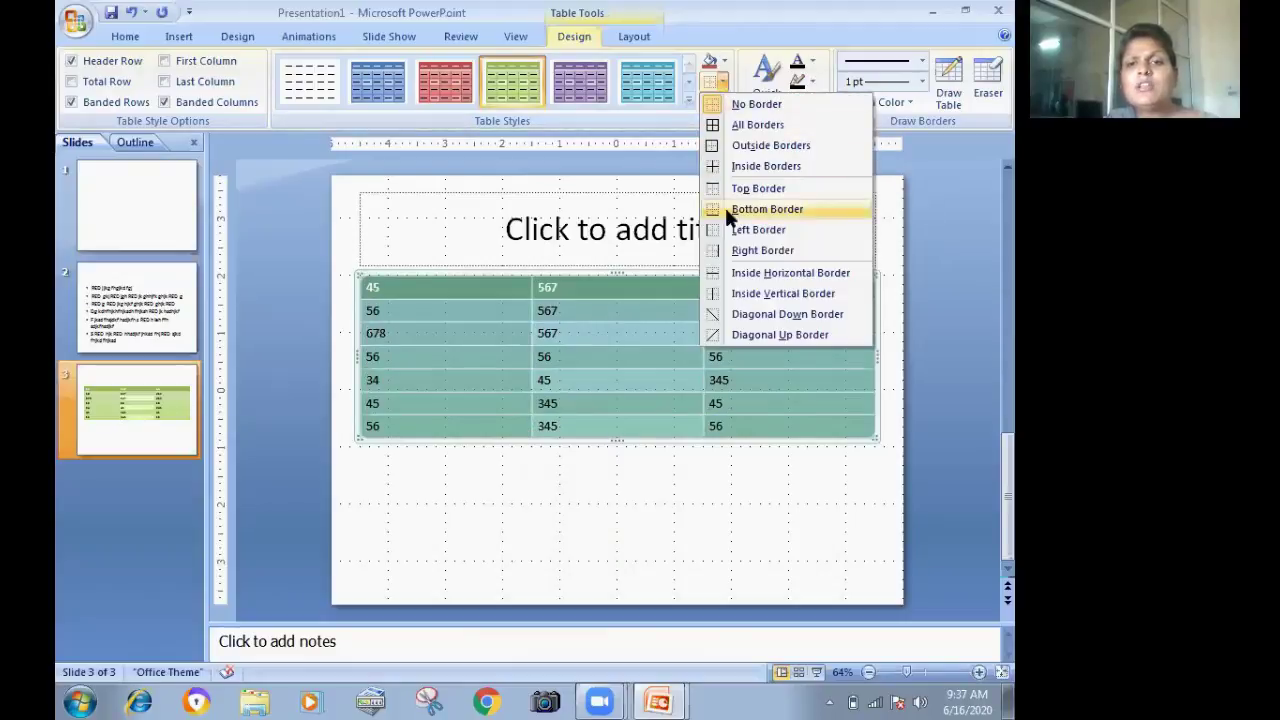
left_click(738, 145)
left_click(680, 410)
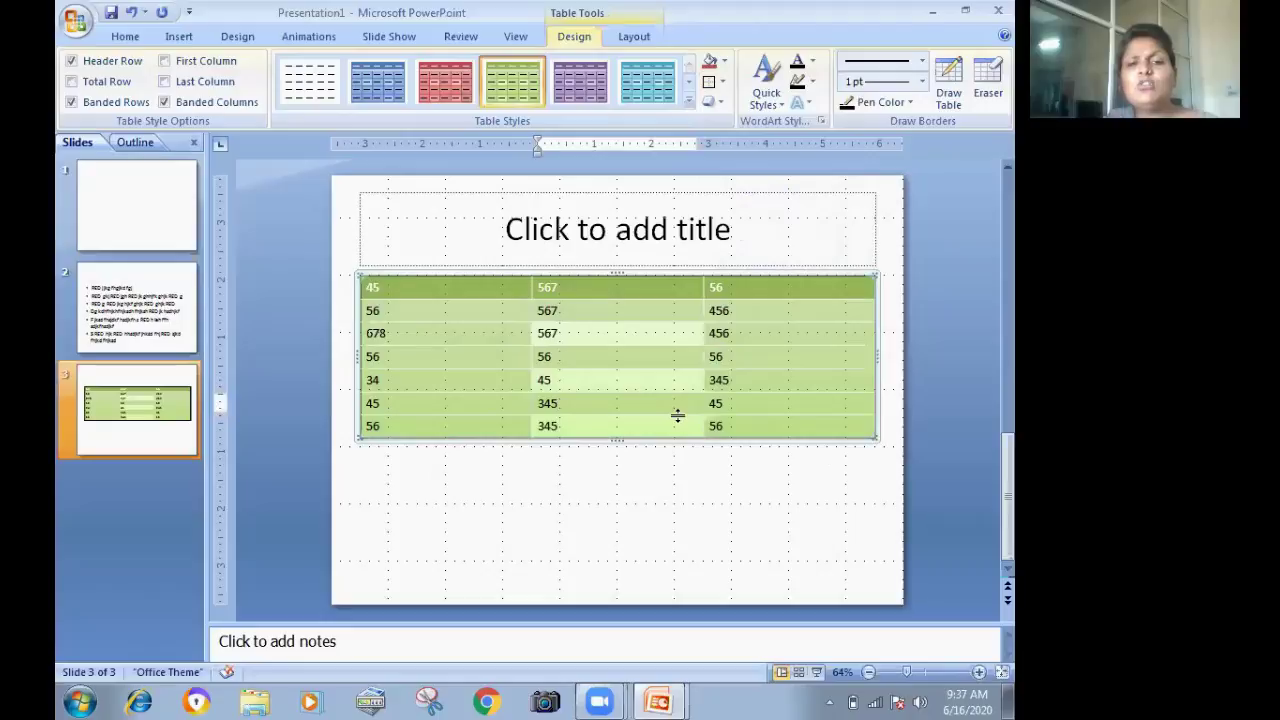
key("ctrl+a")
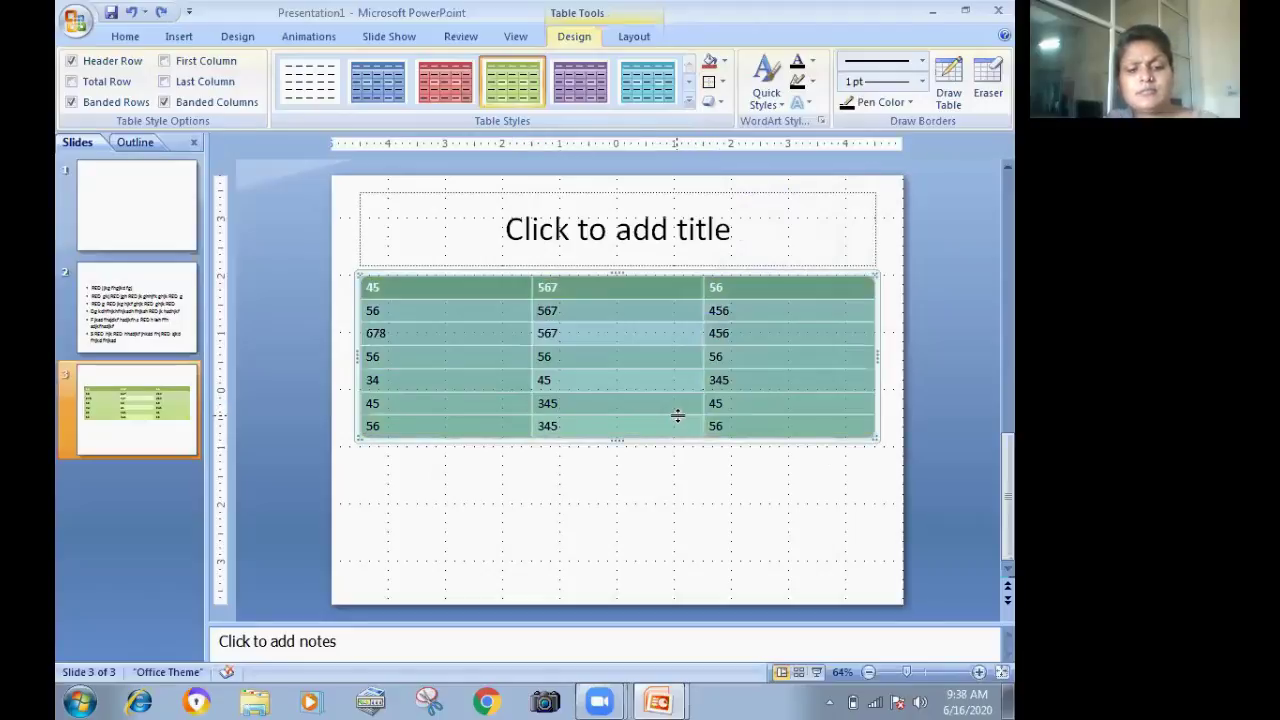
key("F4")
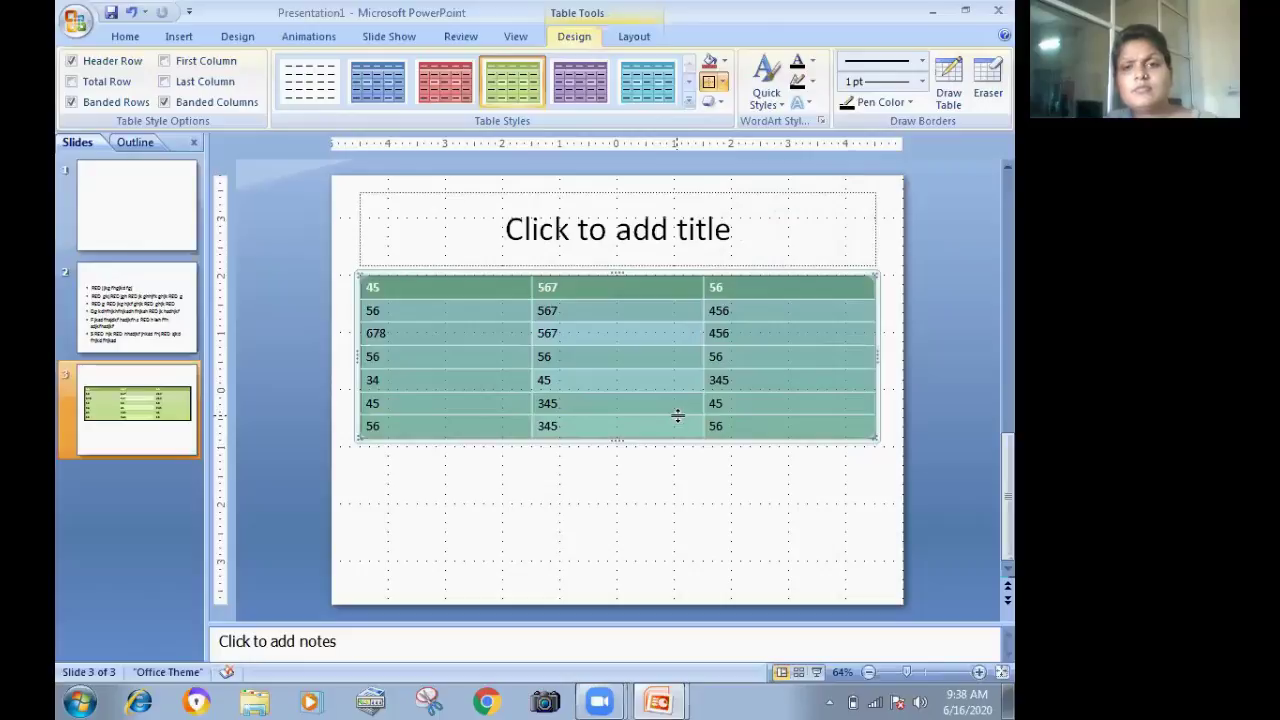
Try Diagonal Down and Diagonal Up borders through every cell, then undo the diagonals.
left_click(726, 84)
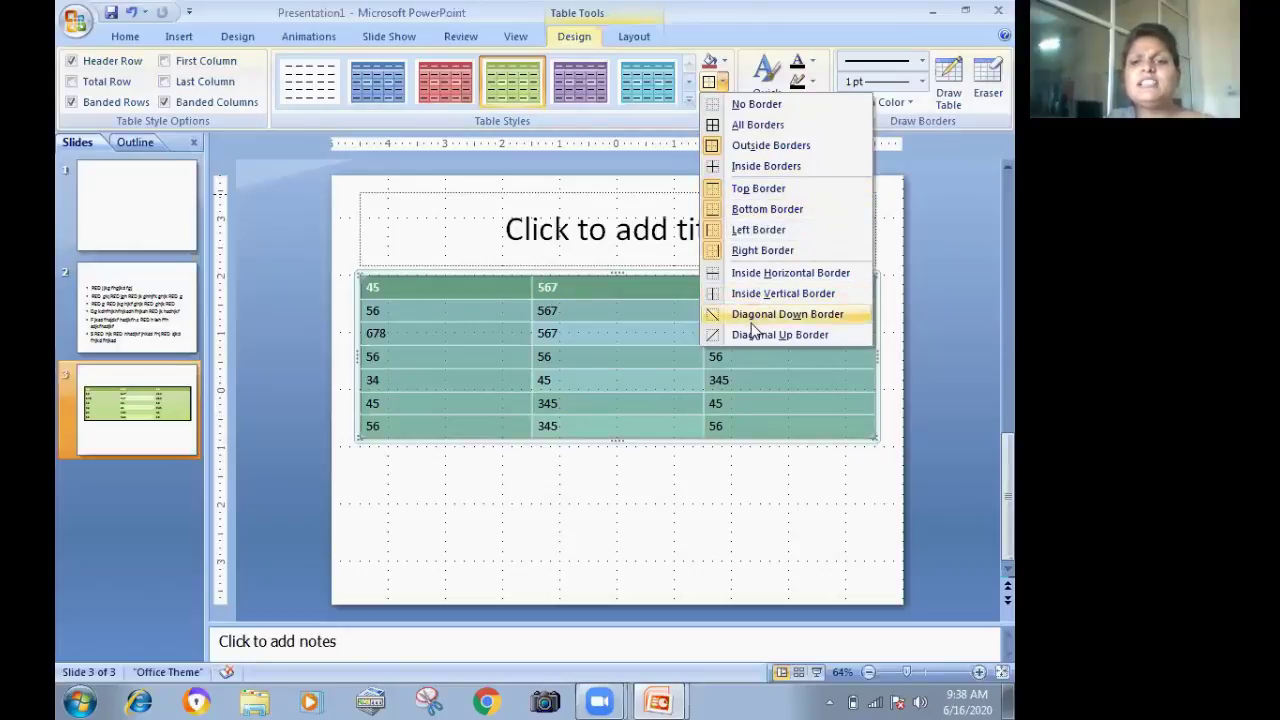
left_click(787, 314)
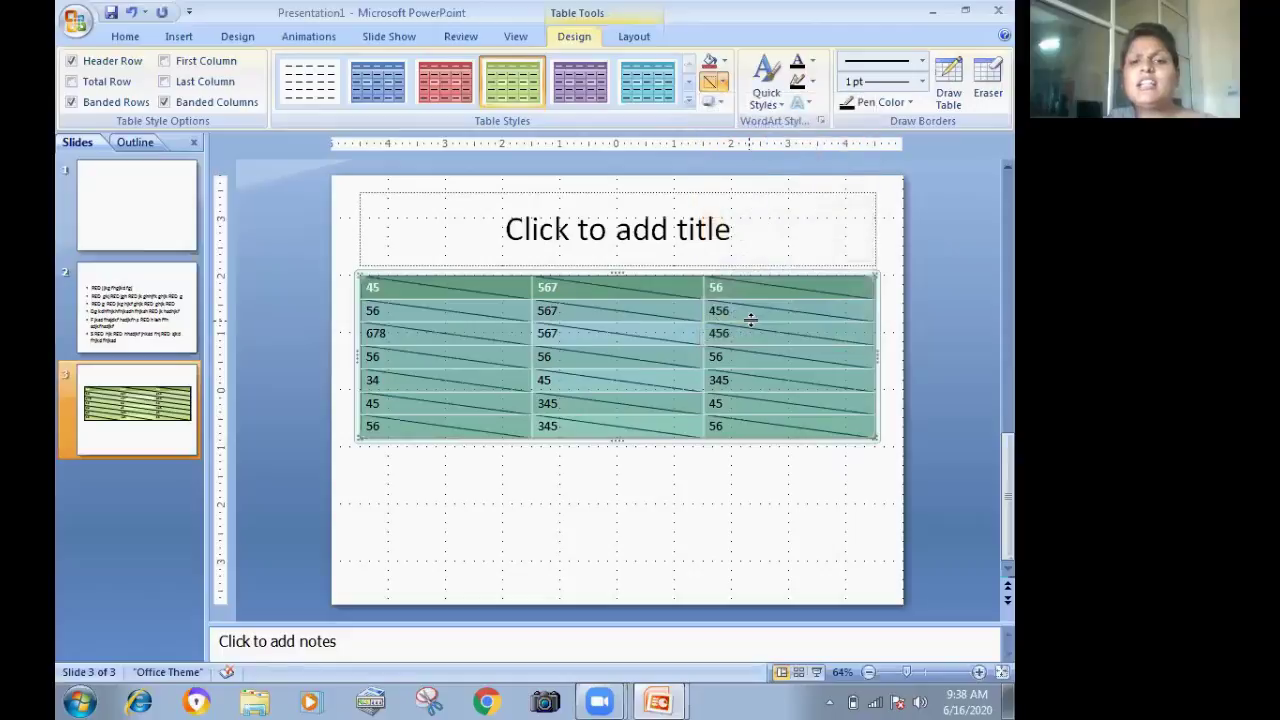
left_click(723, 84)
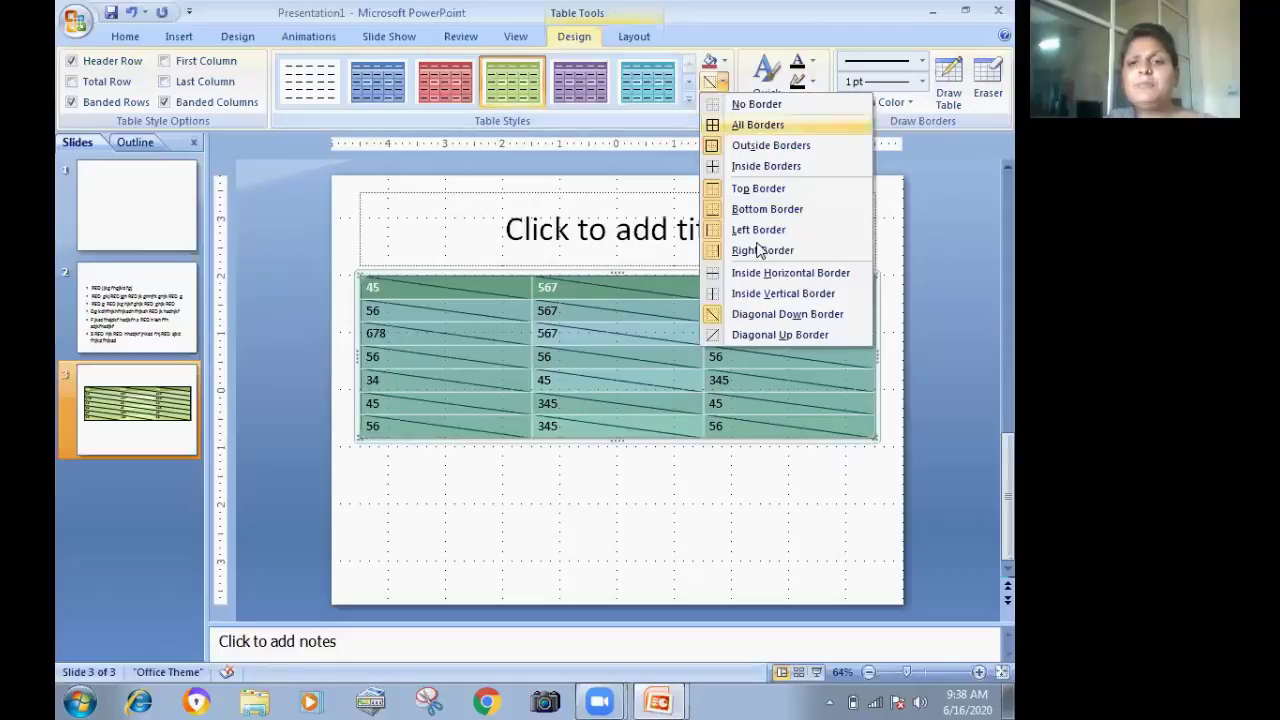
left_click(773, 340)
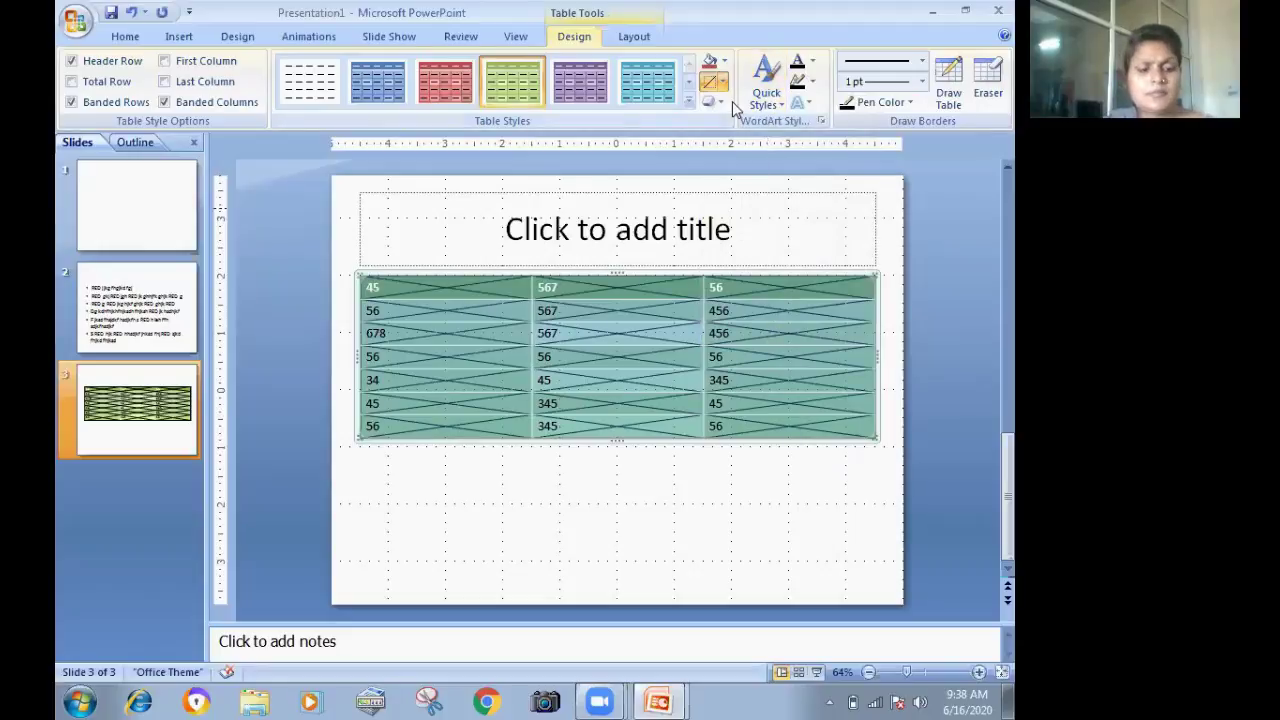
key("ctrl+z")
key("ctrl+z")
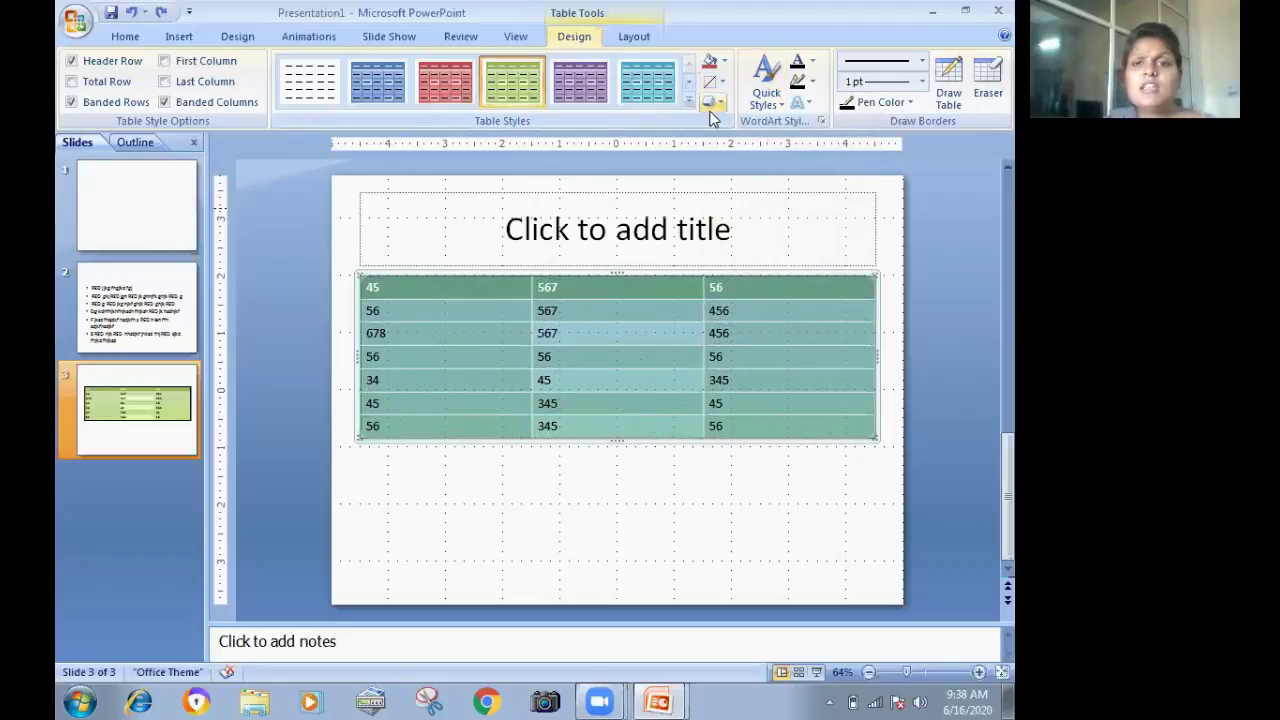
left_click(716, 103)
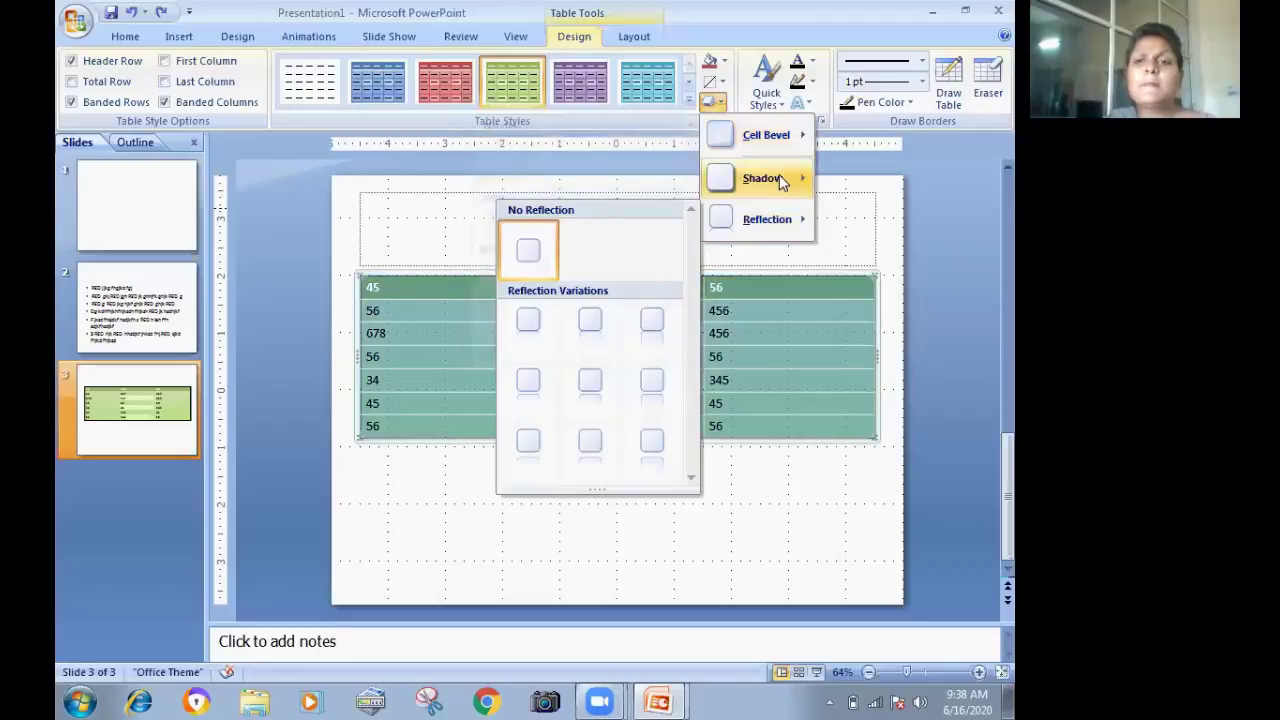
mouse_move(762, 178)
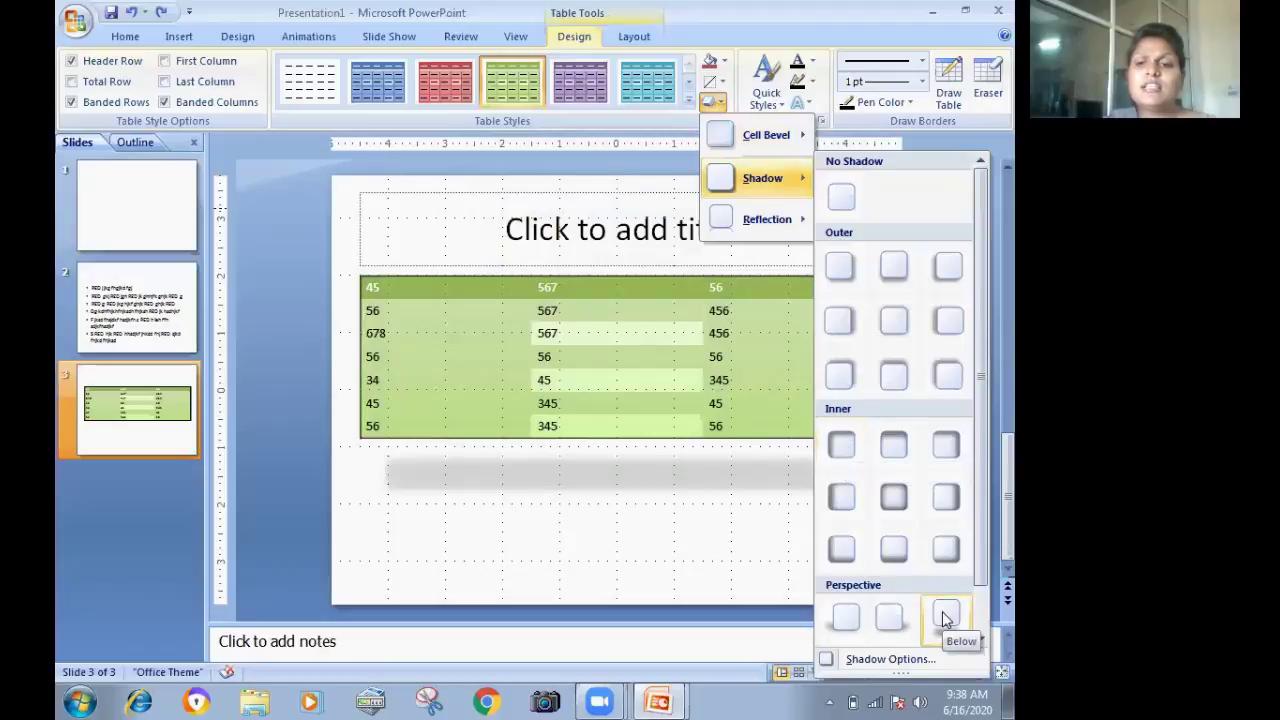
Give the table a Perspective Below shadow and change its colour from yellow to purple.
left_click(945, 619)
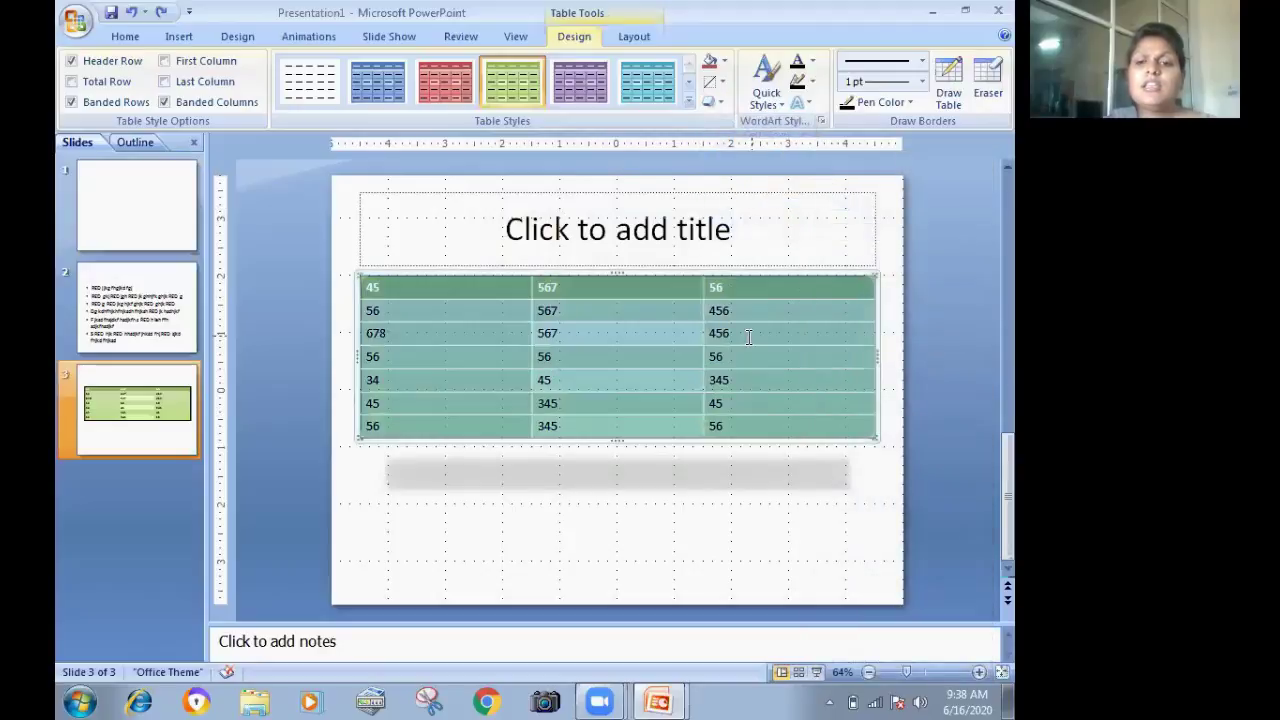
left_click(719, 102)
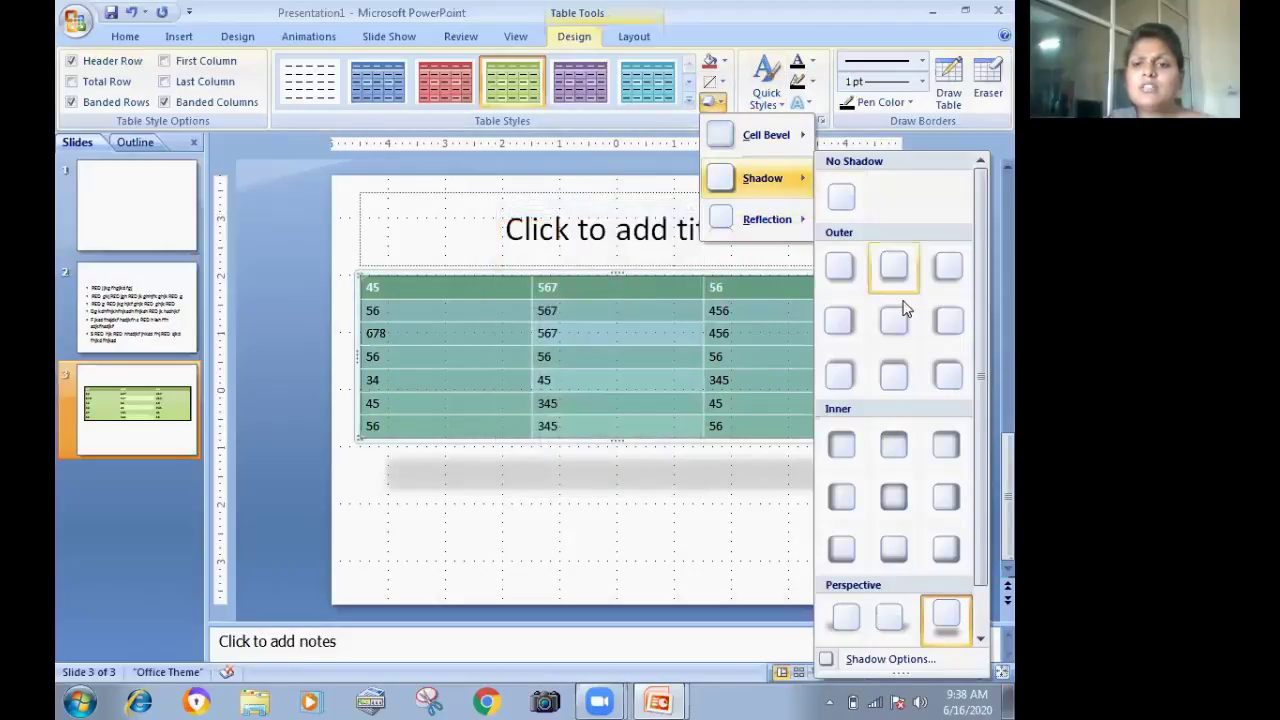
left_click(878, 660)
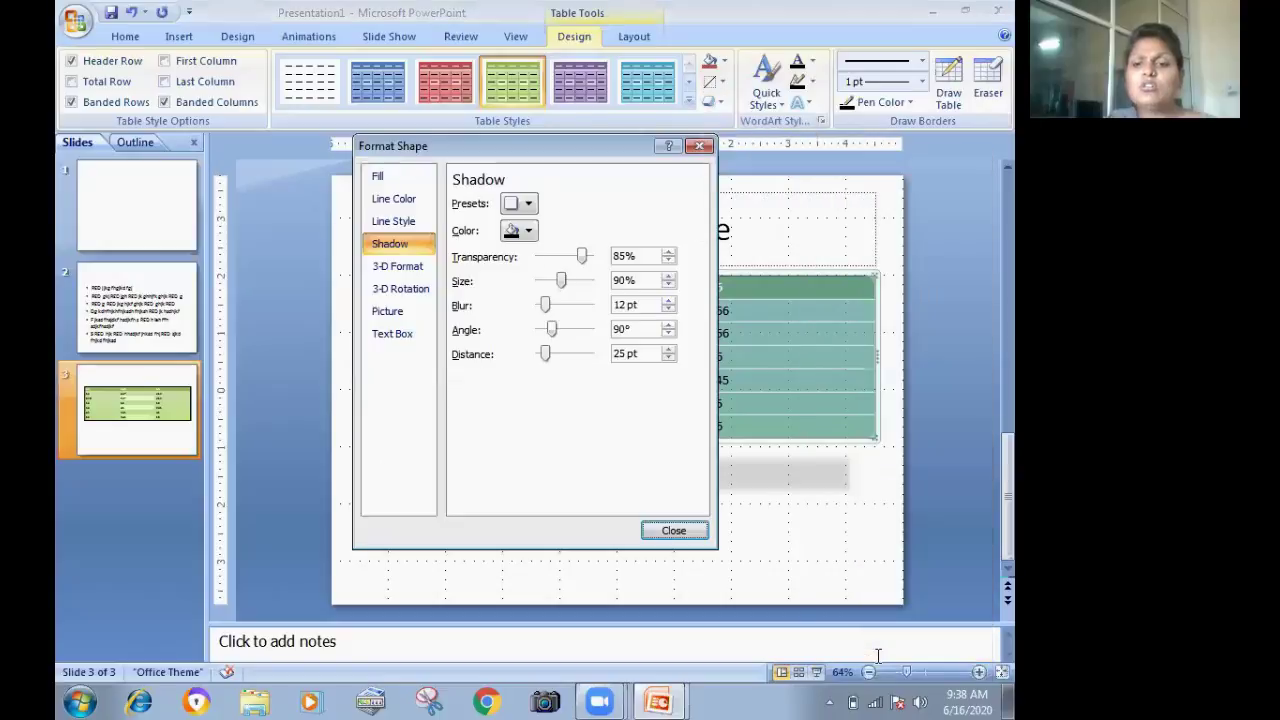
left_click(523, 231)
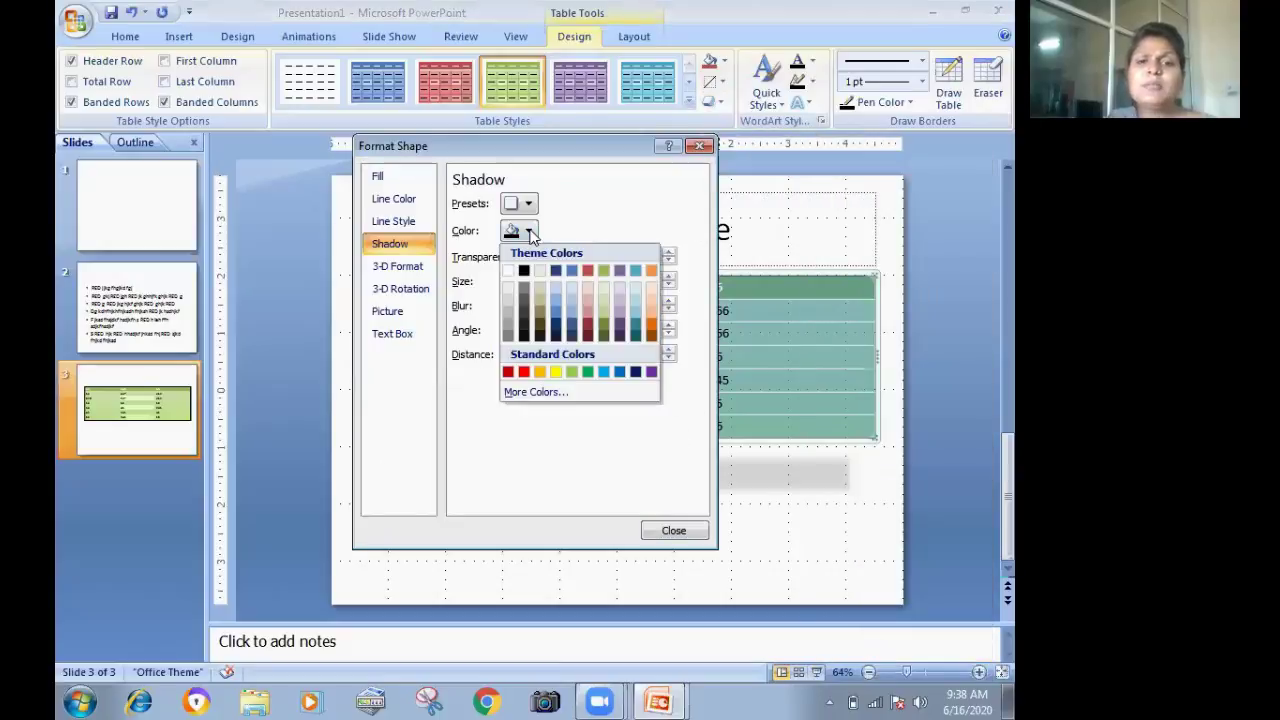
left_click(555, 372)
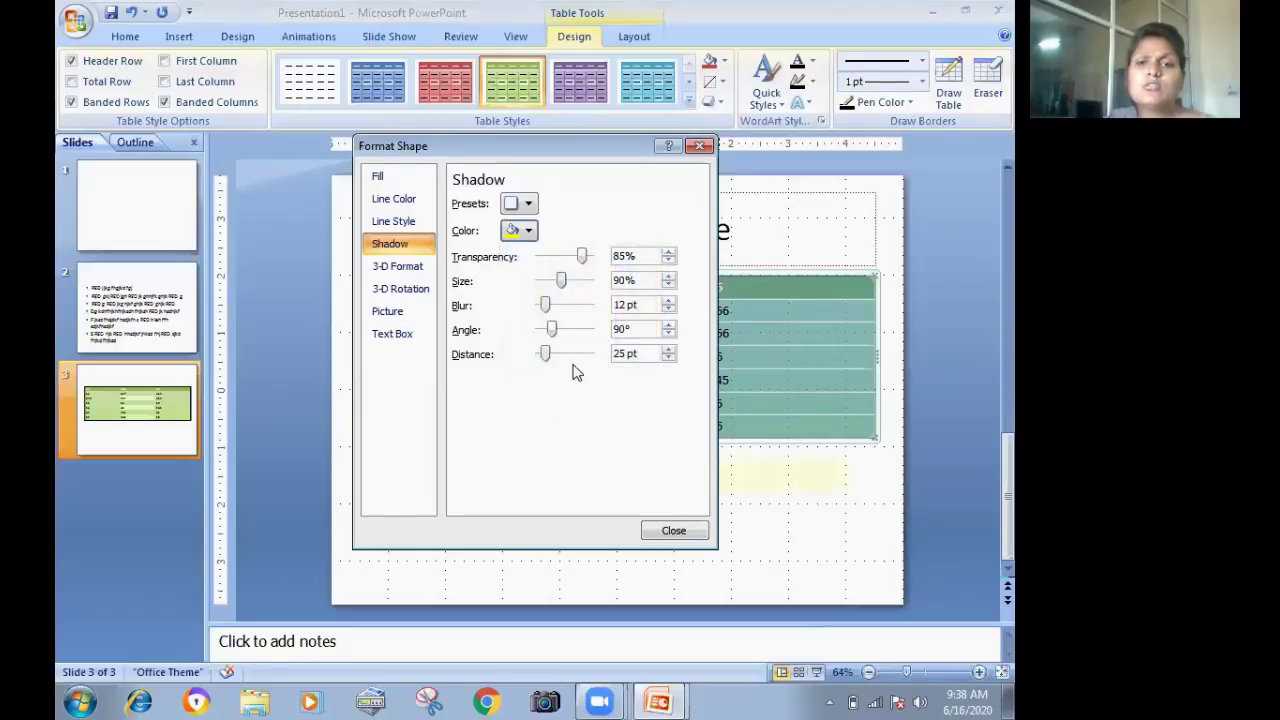
left_click(528, 231)
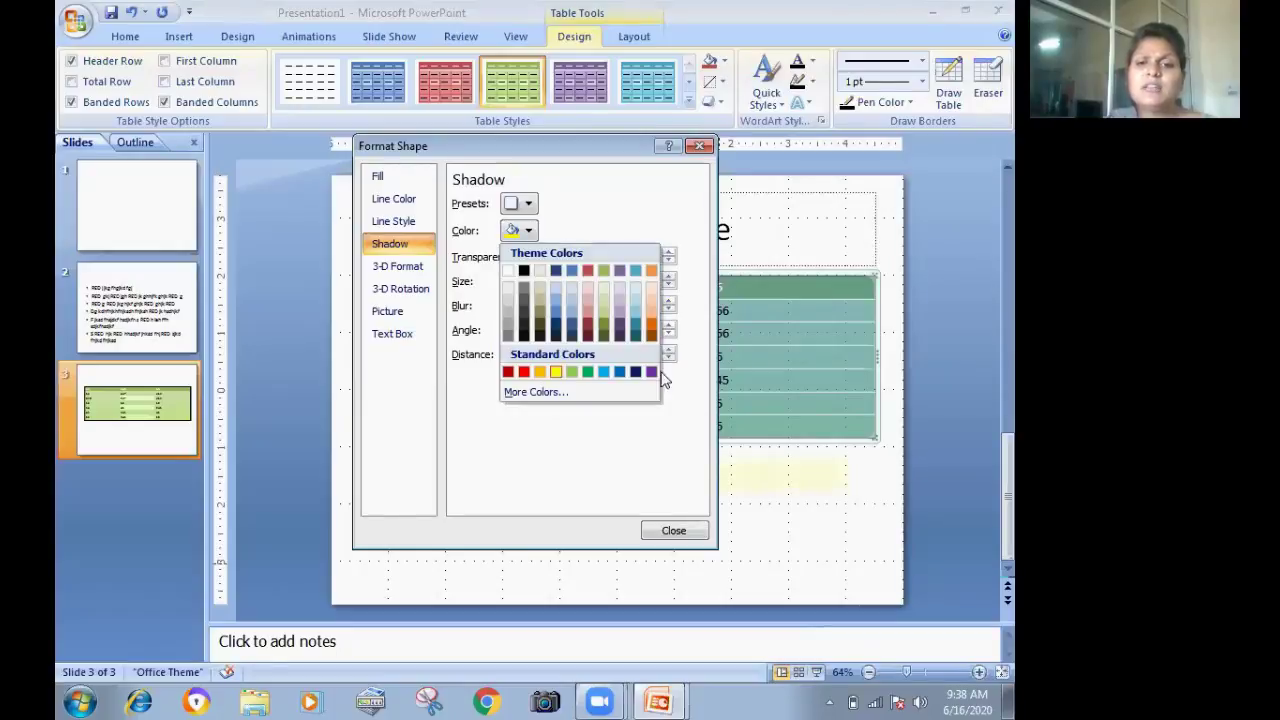
left_click(651, 372)
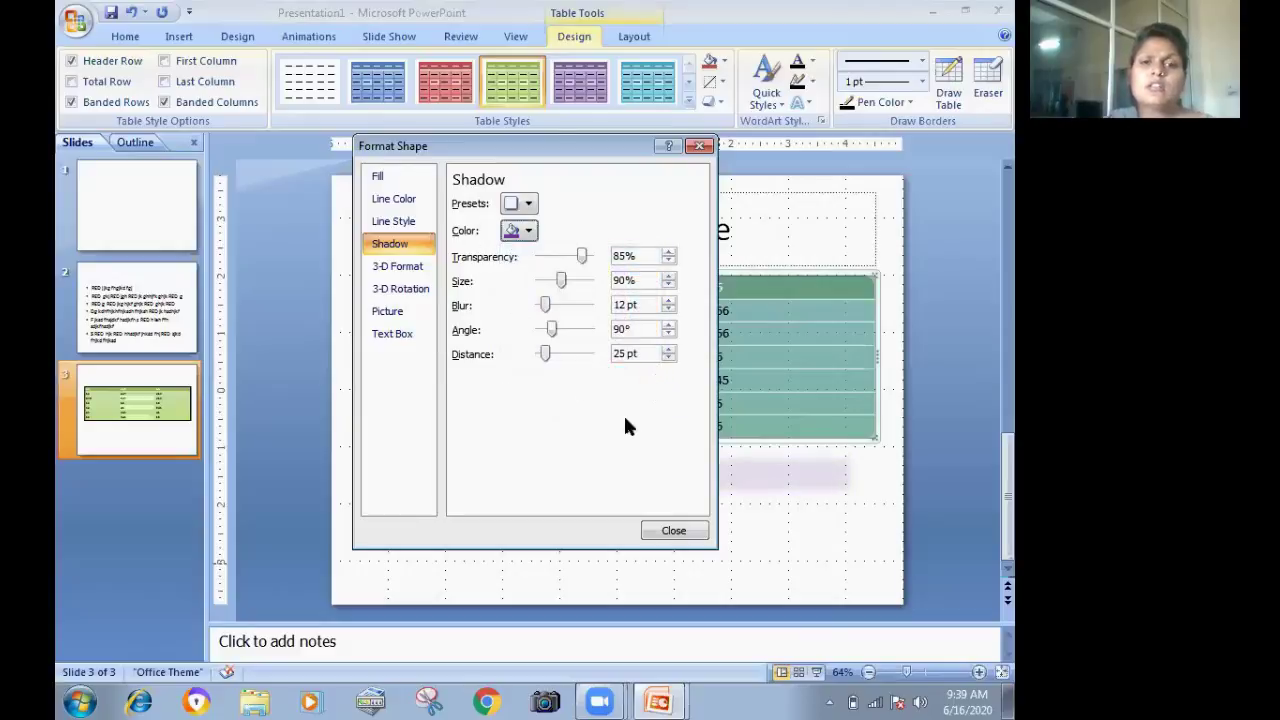
left_click(671, 534)
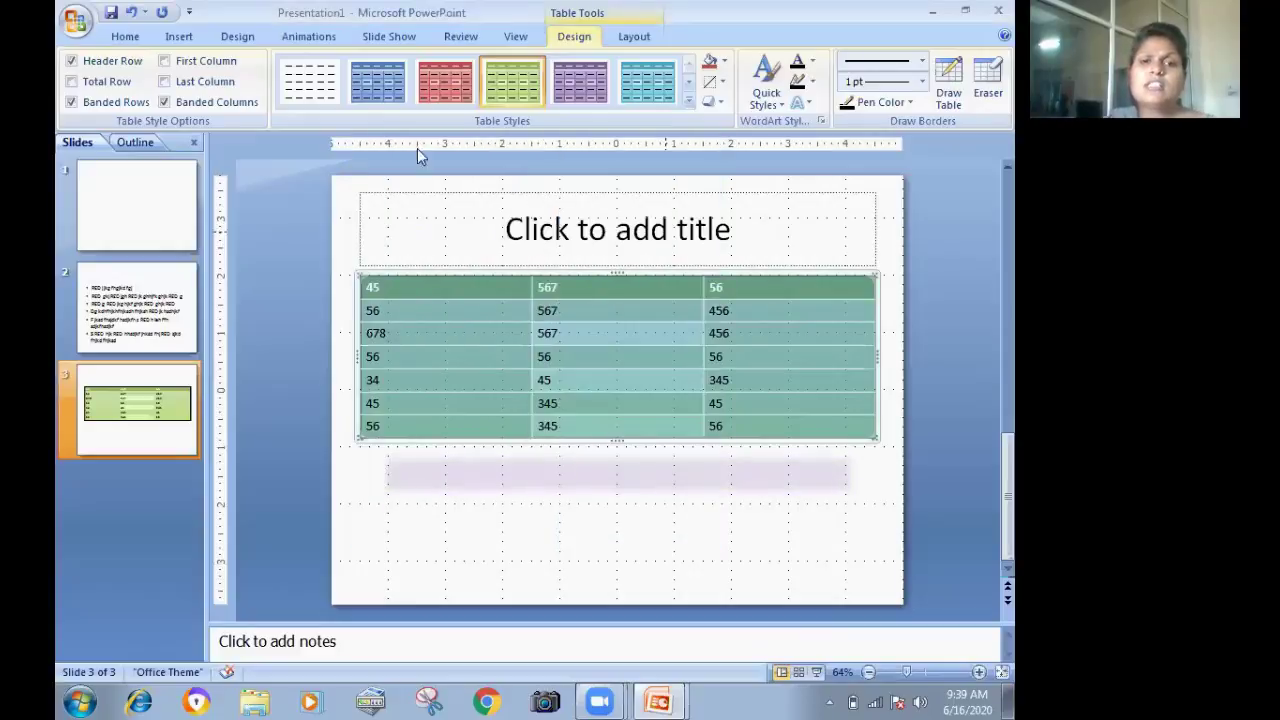
Apply the first WordArt quick style to the table text and fill it with a texture.
left_click(775, 103)
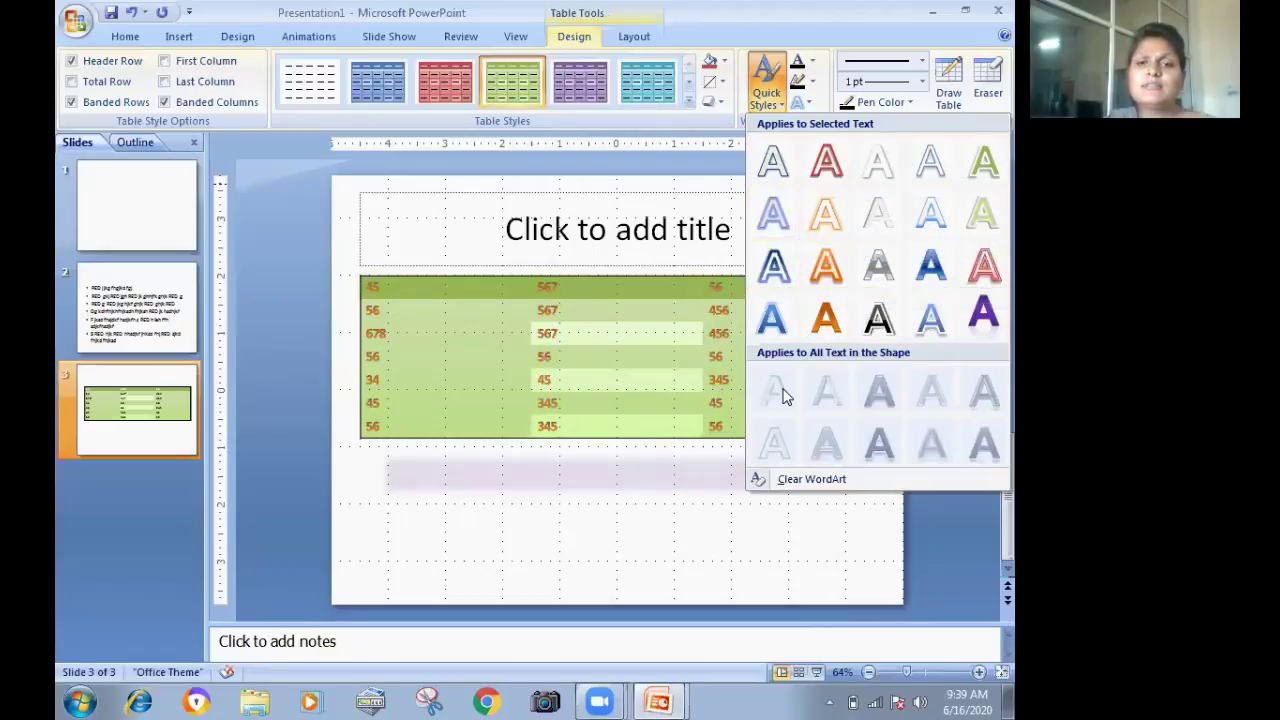
left_click(775, 165)
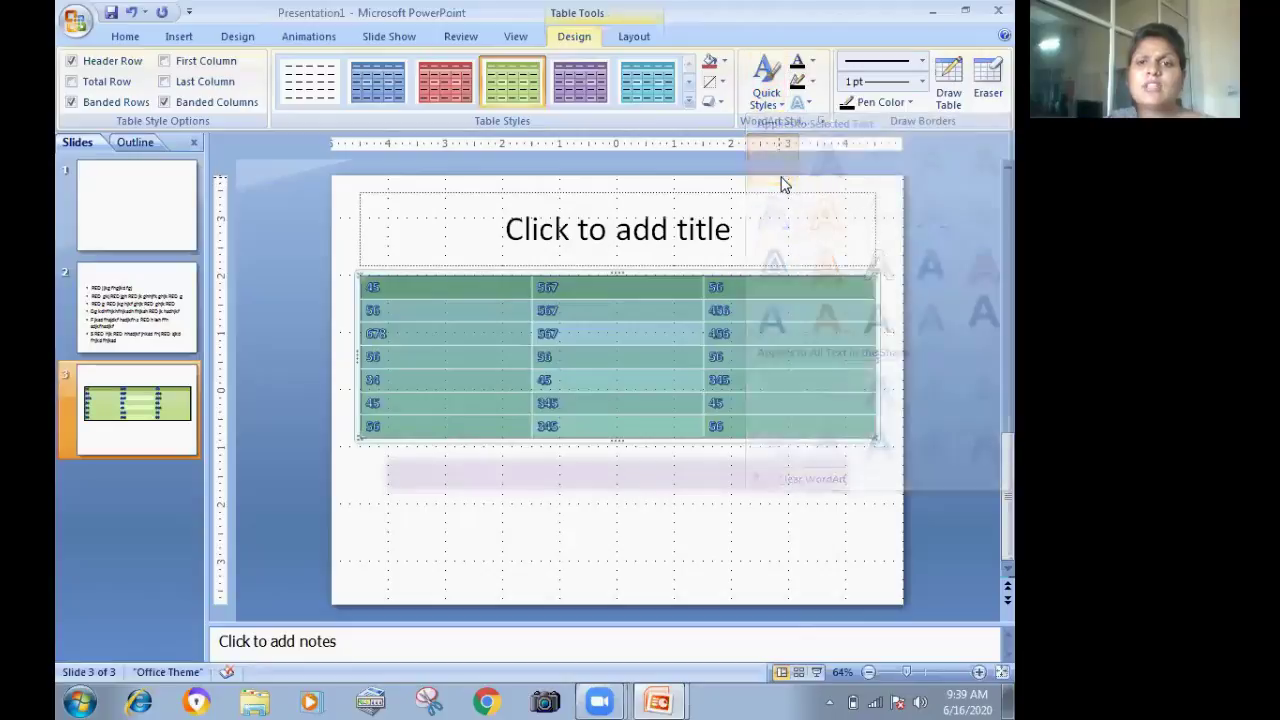
left_click(813, 62)
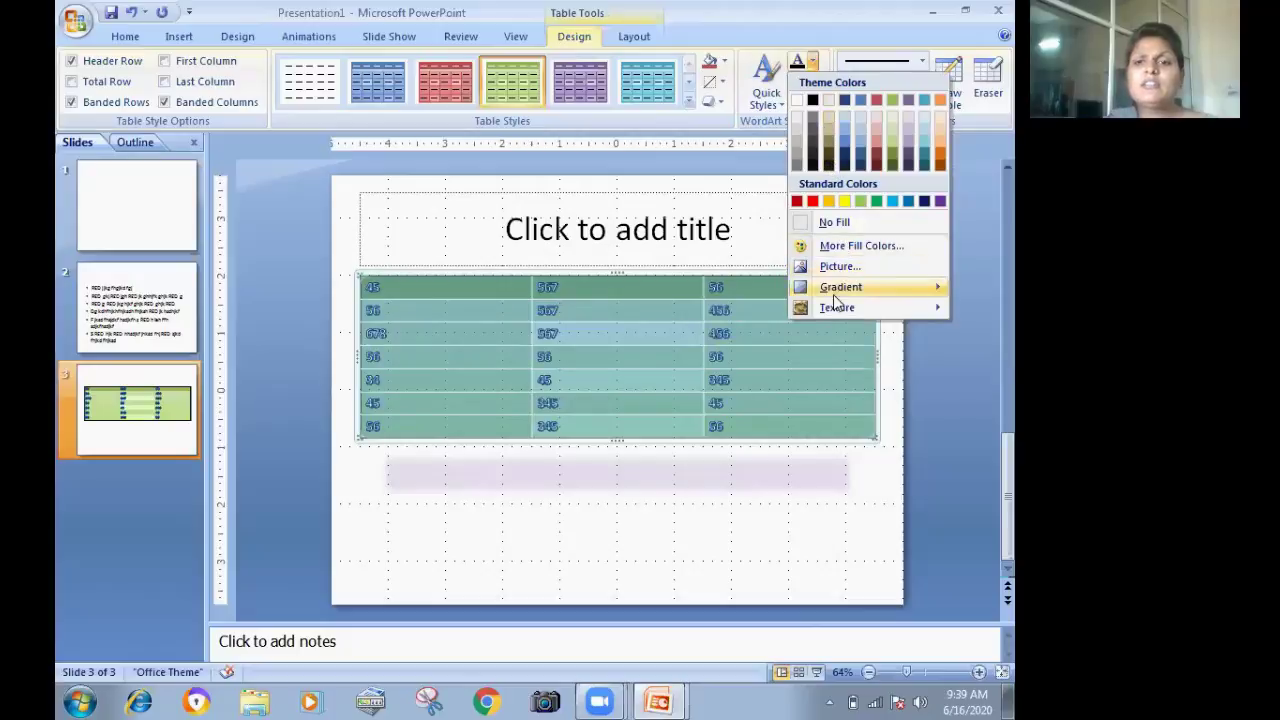
left_click(831, 308)
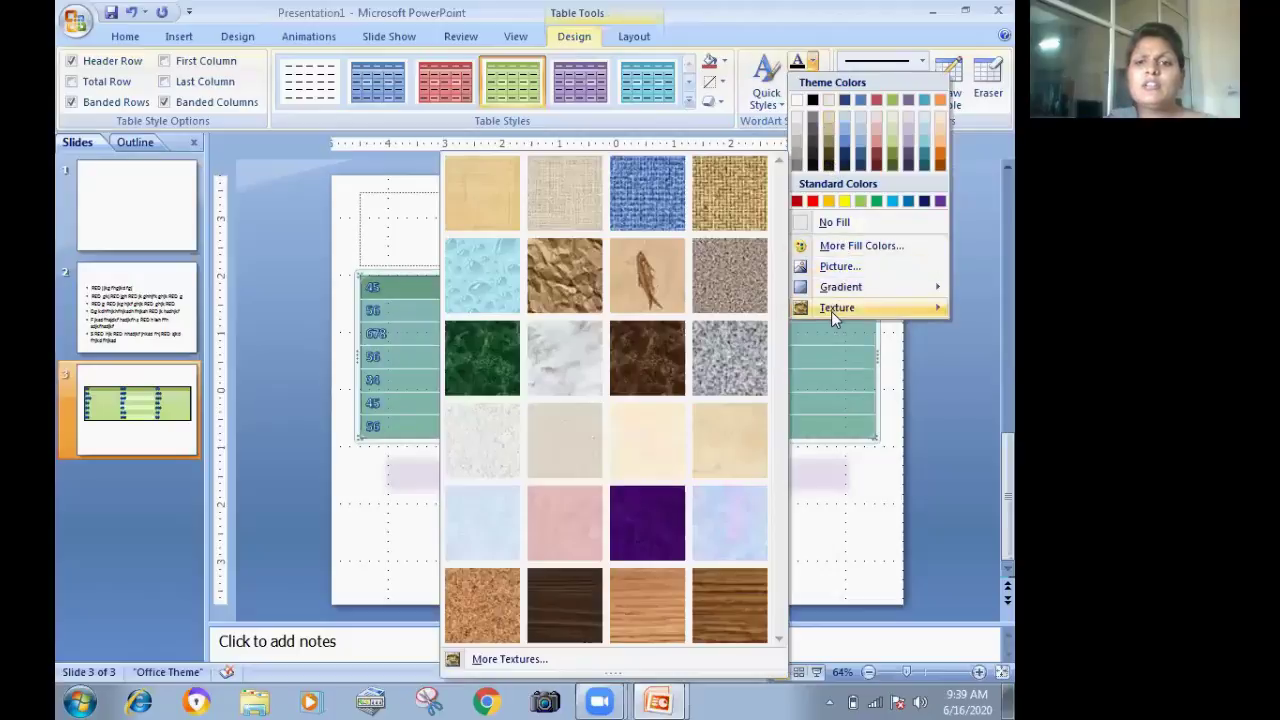
left_click(719, 193)
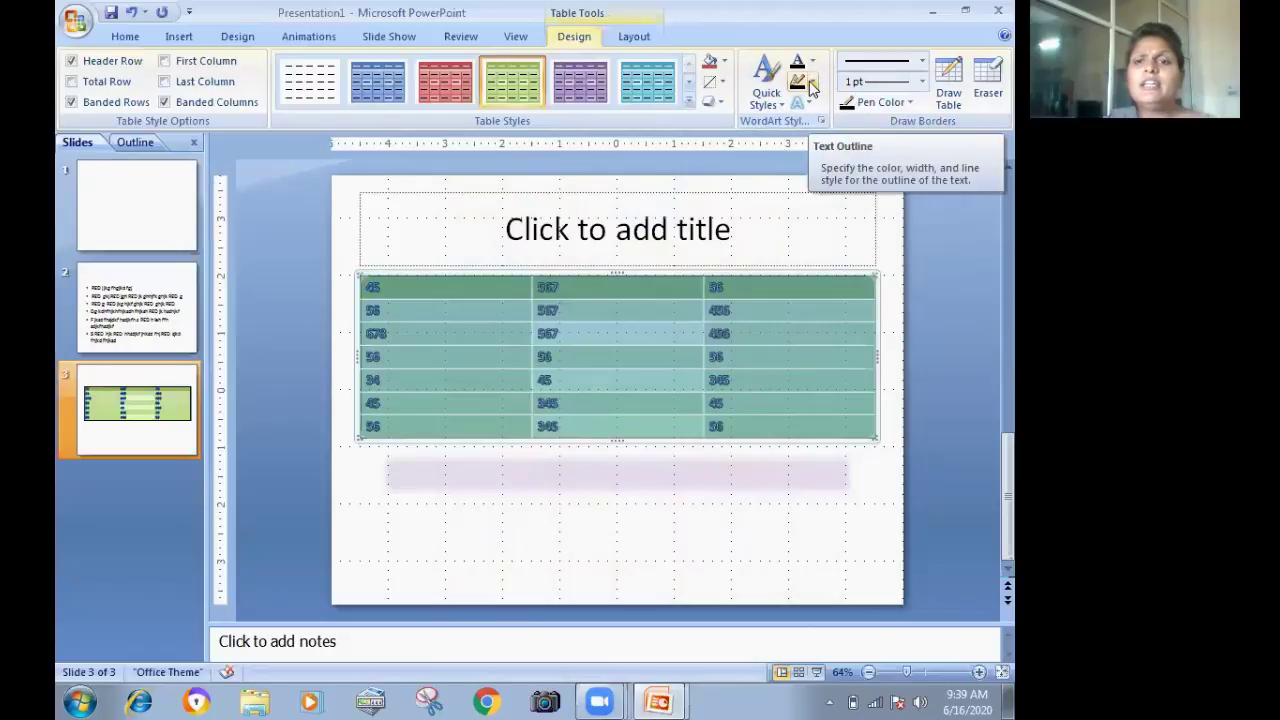
Set the text outline weight to ¼ pt and add an inner shadow to the table text.
left_click(811, 88)
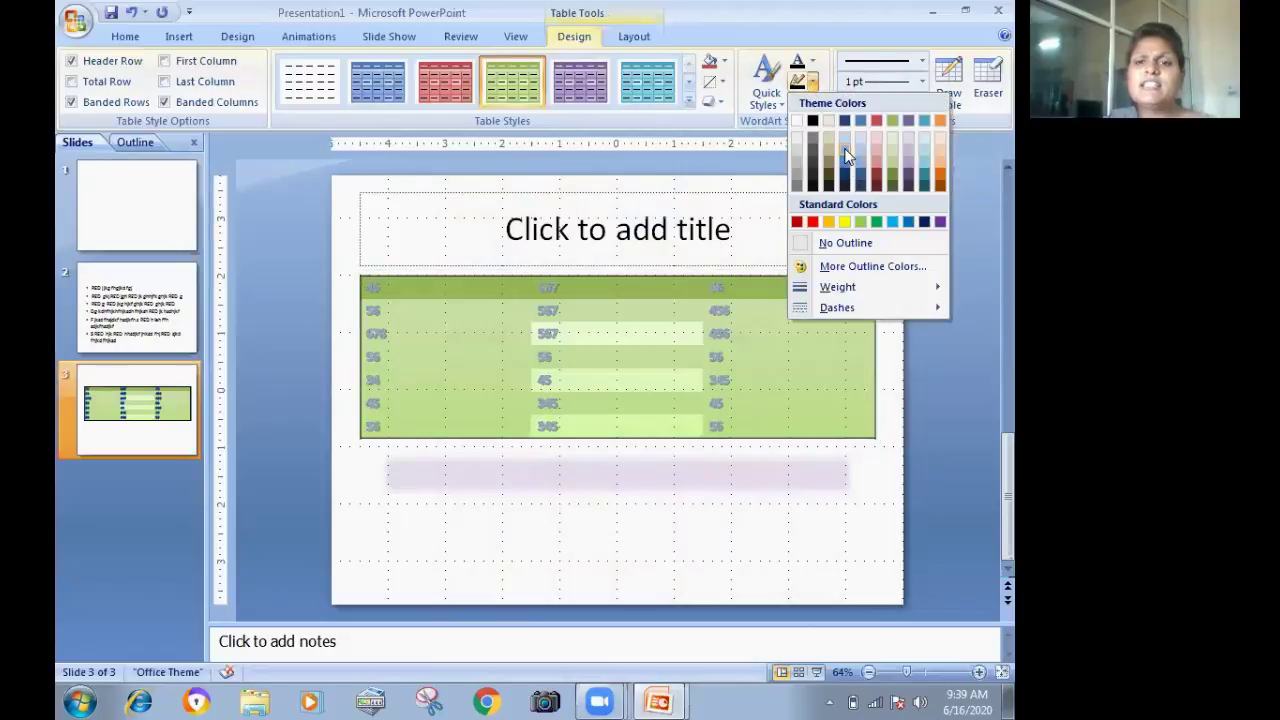
mouse_move(838, 287)
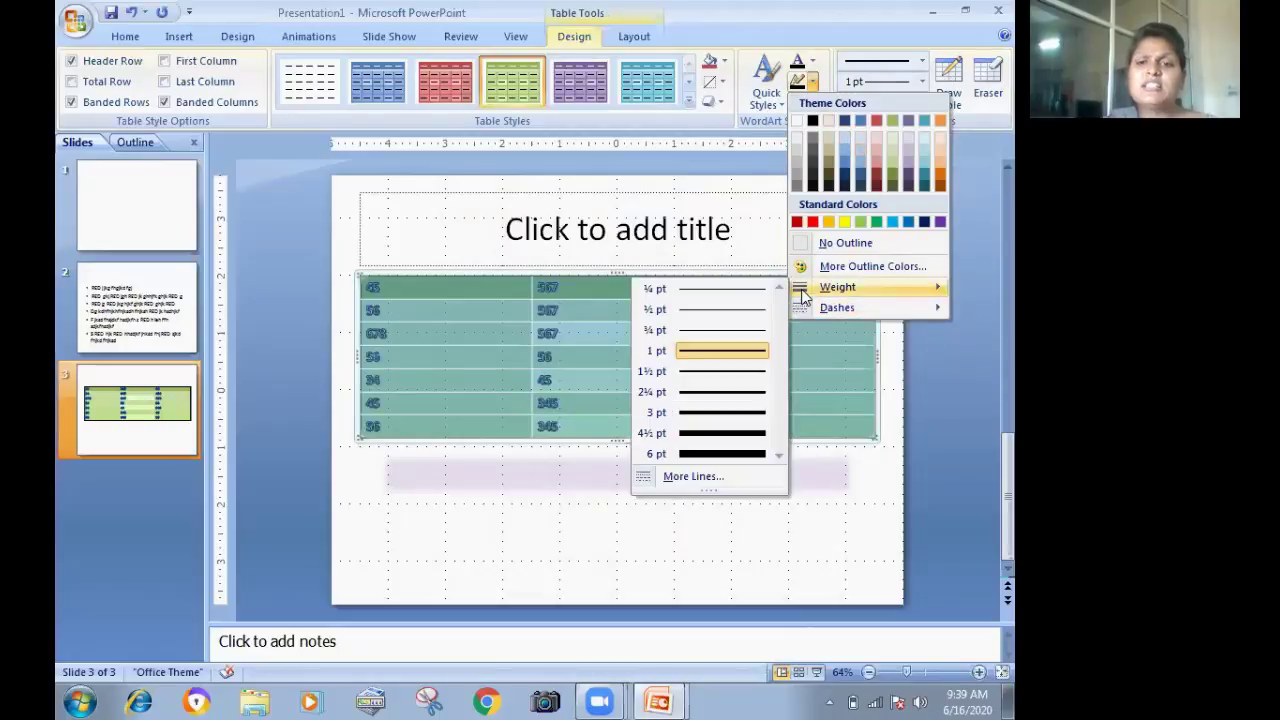
left_click(723, 297)
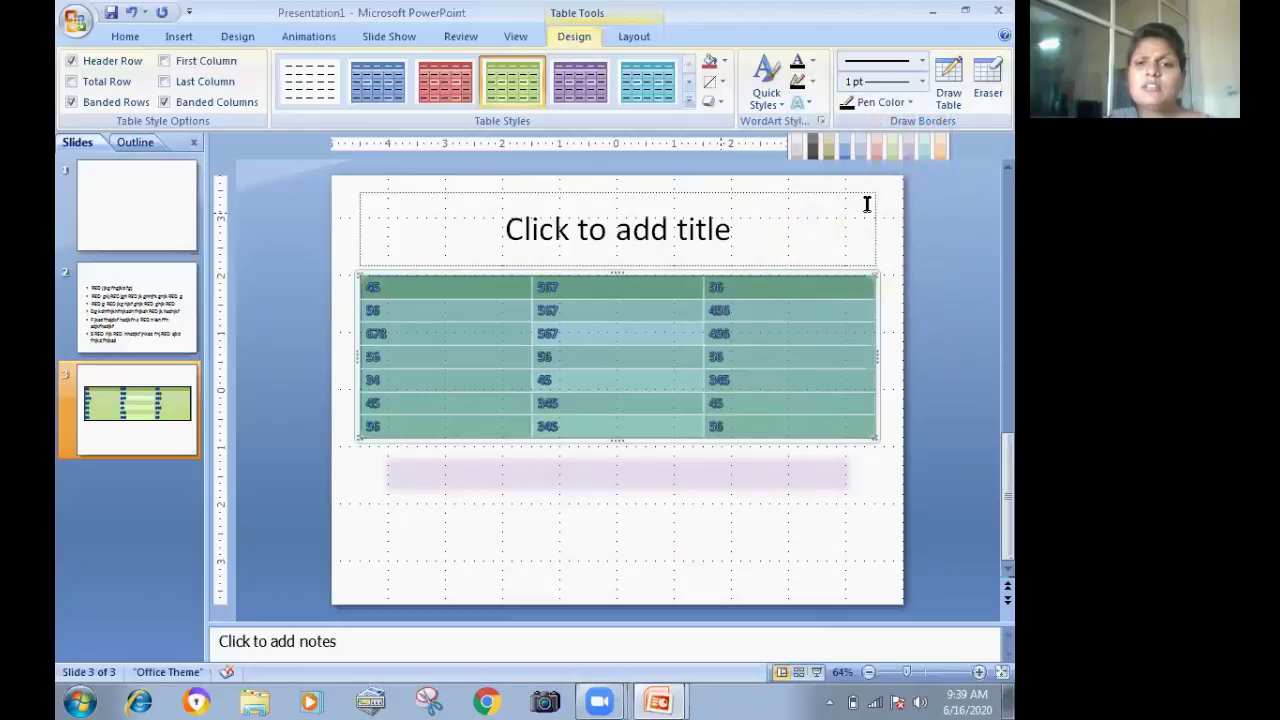
left_click(806, 104)
mouse_move(850, 135)
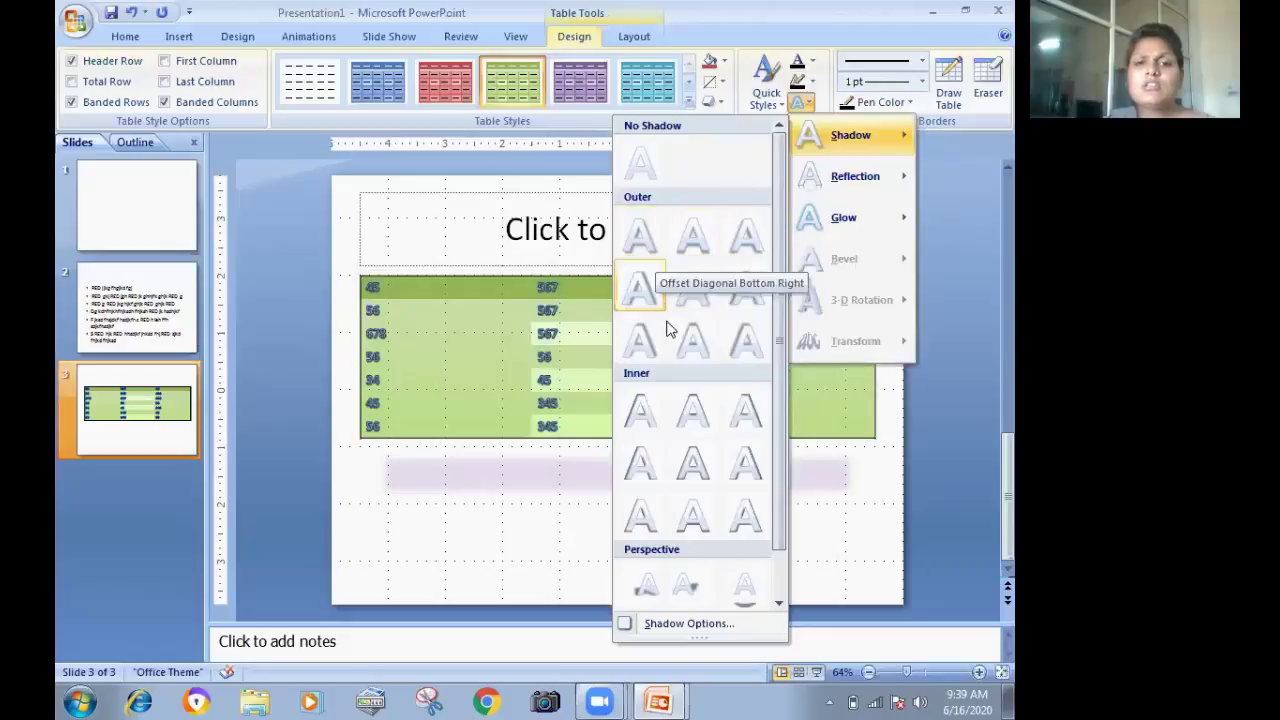
left_click(641, 418)
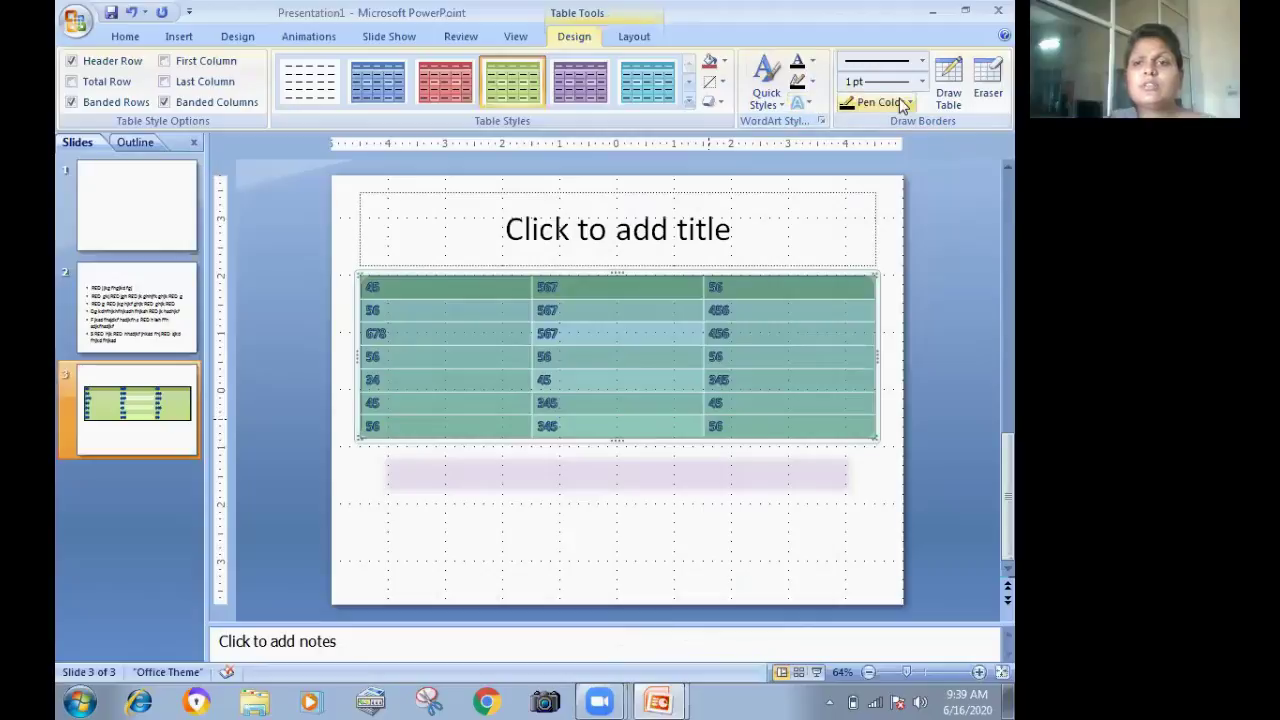
Set the border pen to a dotted 6 pt line and draw a new table below the numbers.
left_click(923, 64)
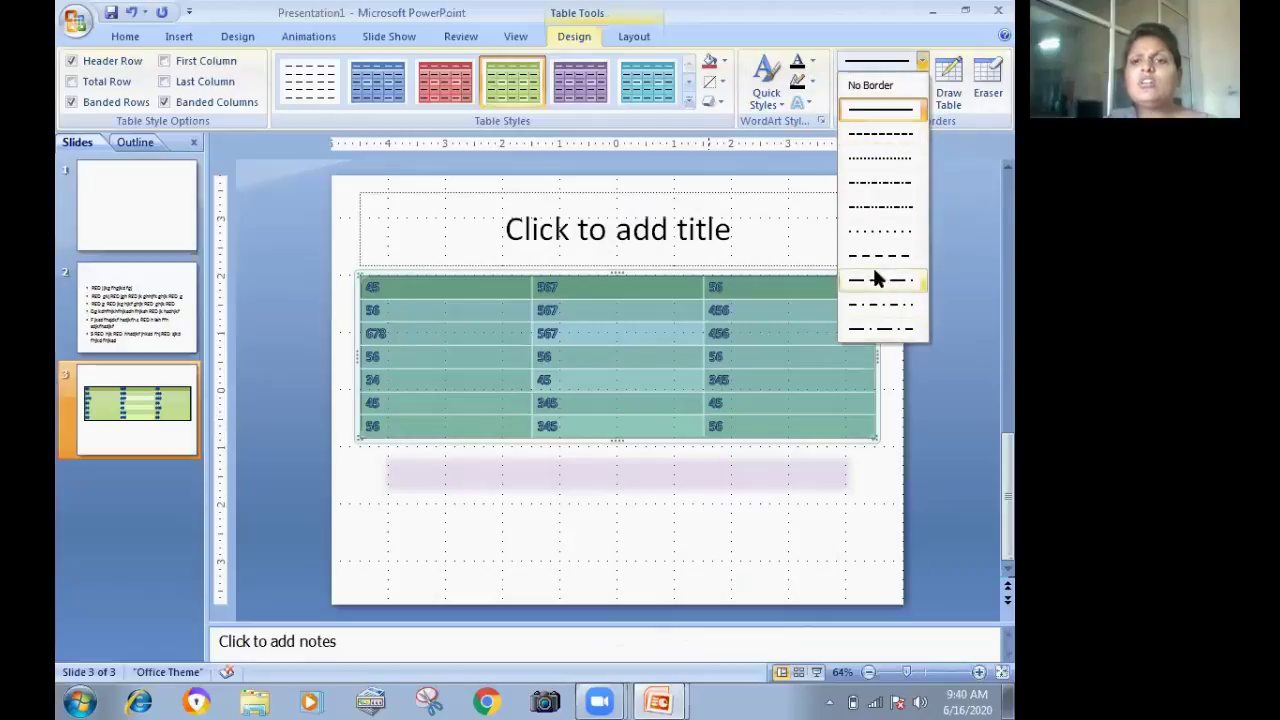
left_click(890, 66)
left_click(888, 64)
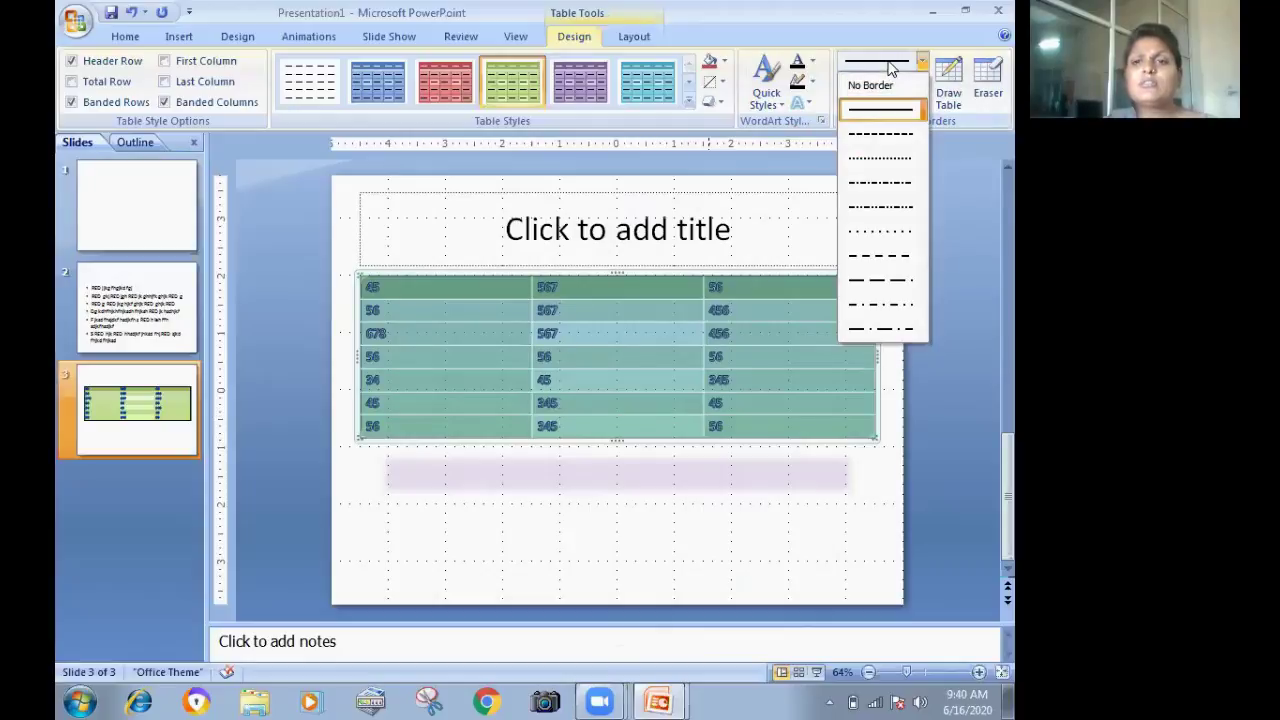
left_click(862, 157)
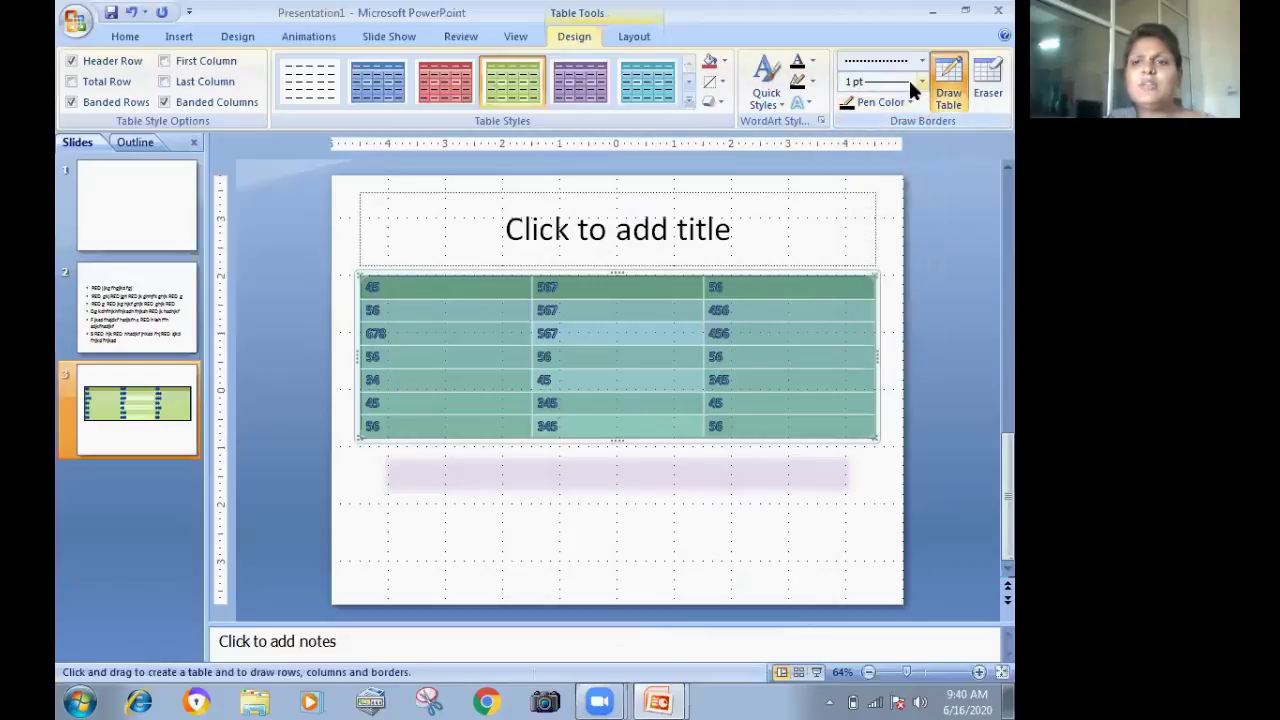
left_click(920, 82)
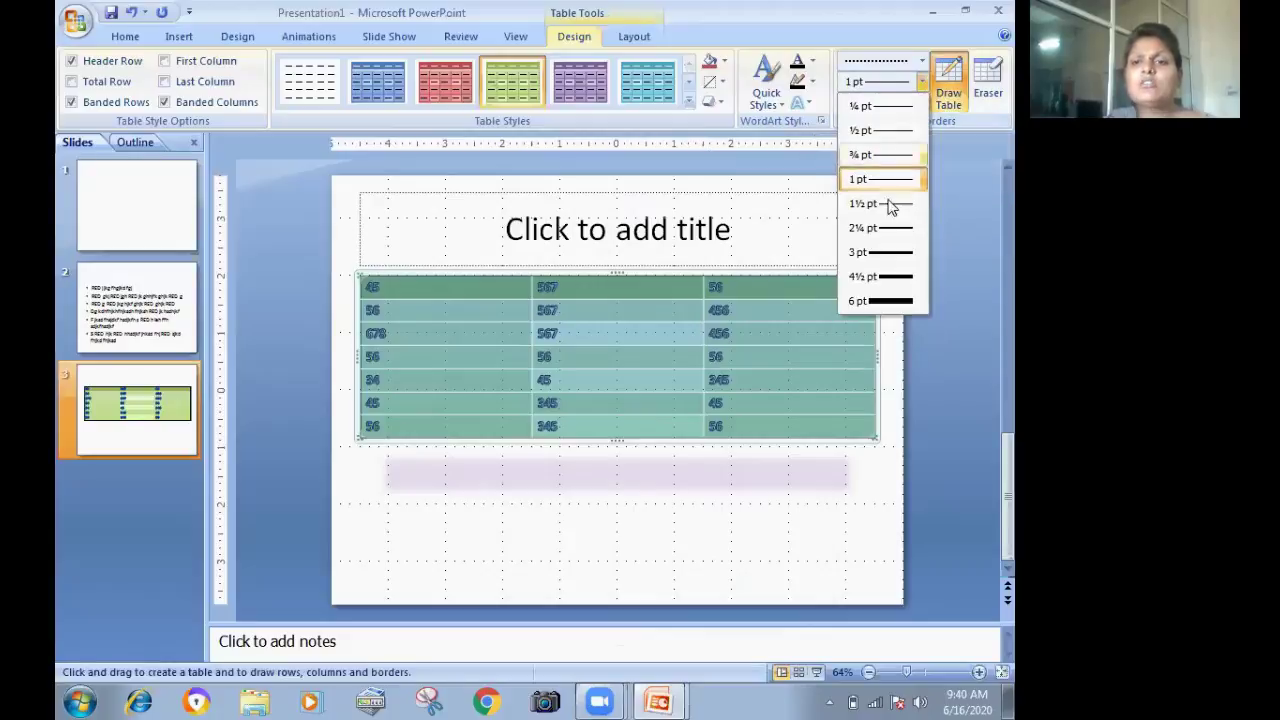
left_click(890, 302)
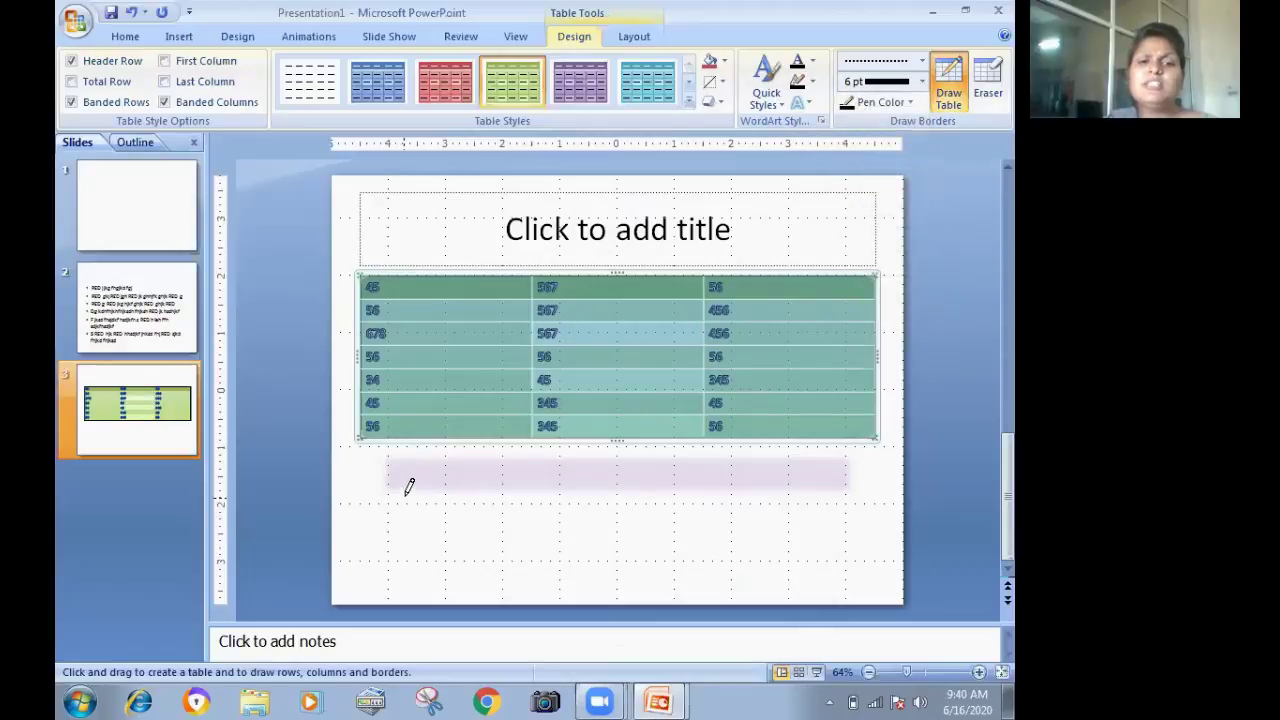
left_click_drag(400, 460, 850, 548)
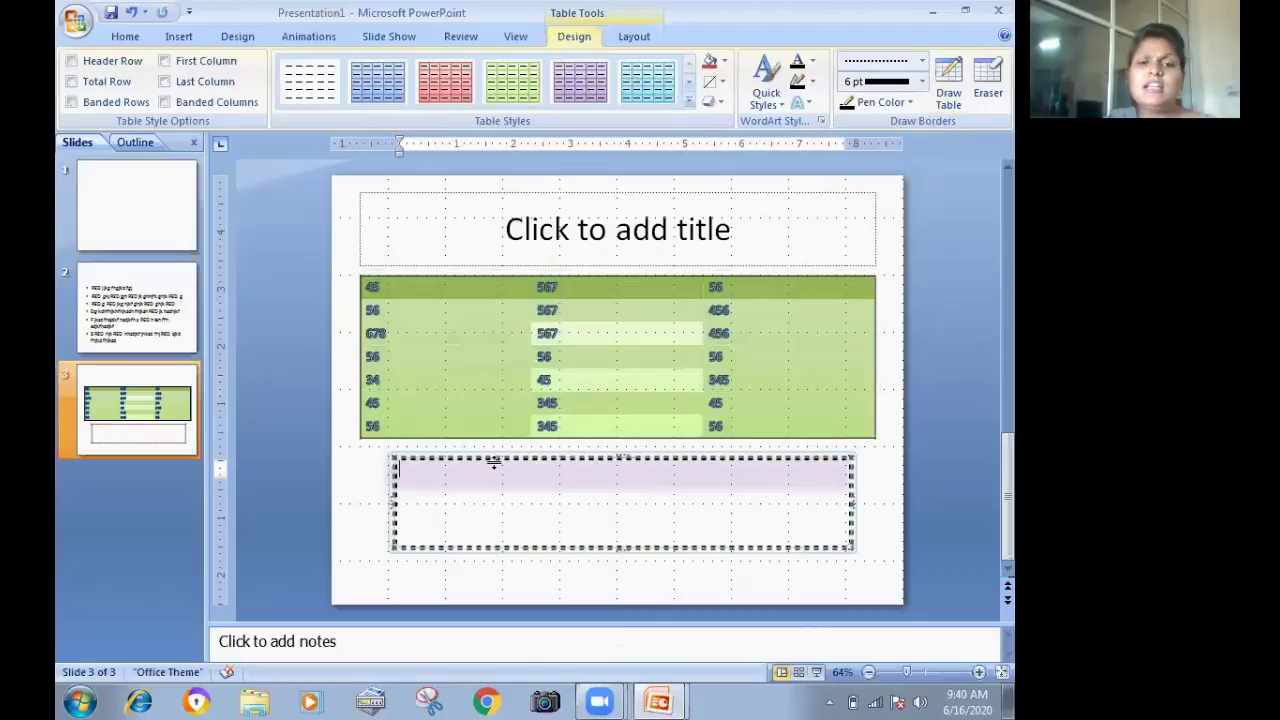
Change the border pen colour to red, then to blue from Standard Colors.
left_click(908, 102)
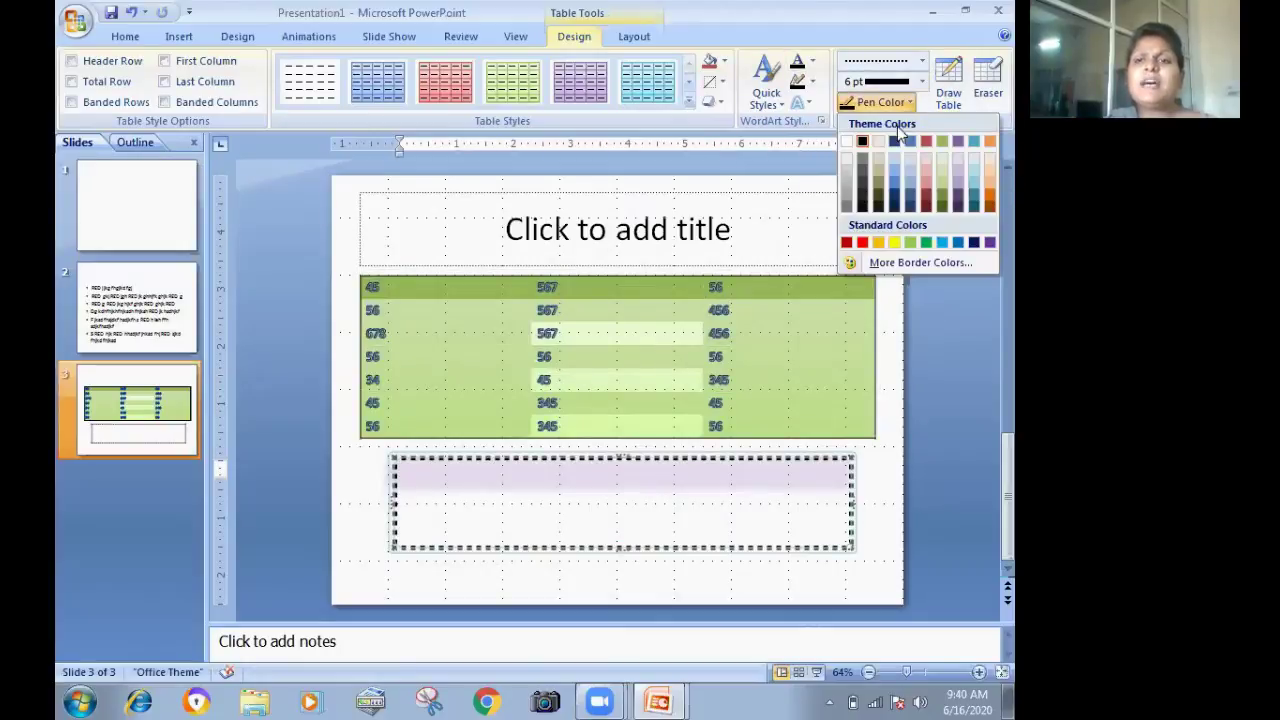
left_click(862, 242)
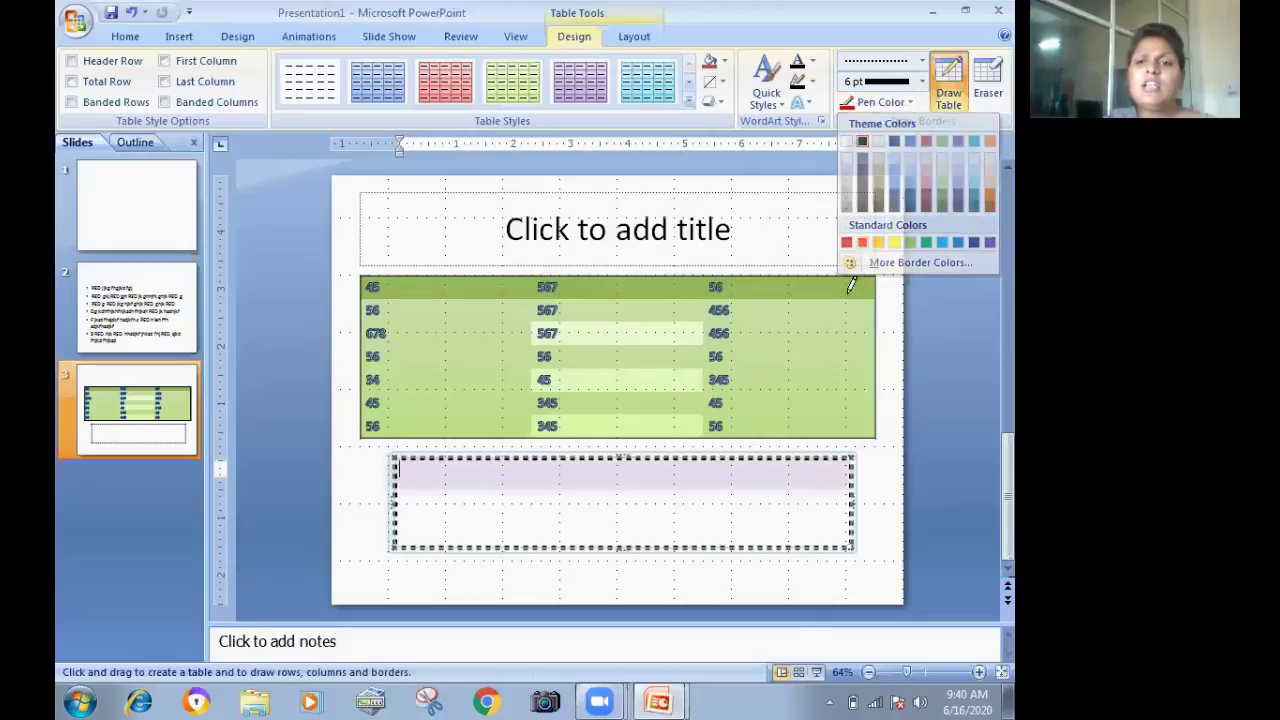
left_click(825, 437)
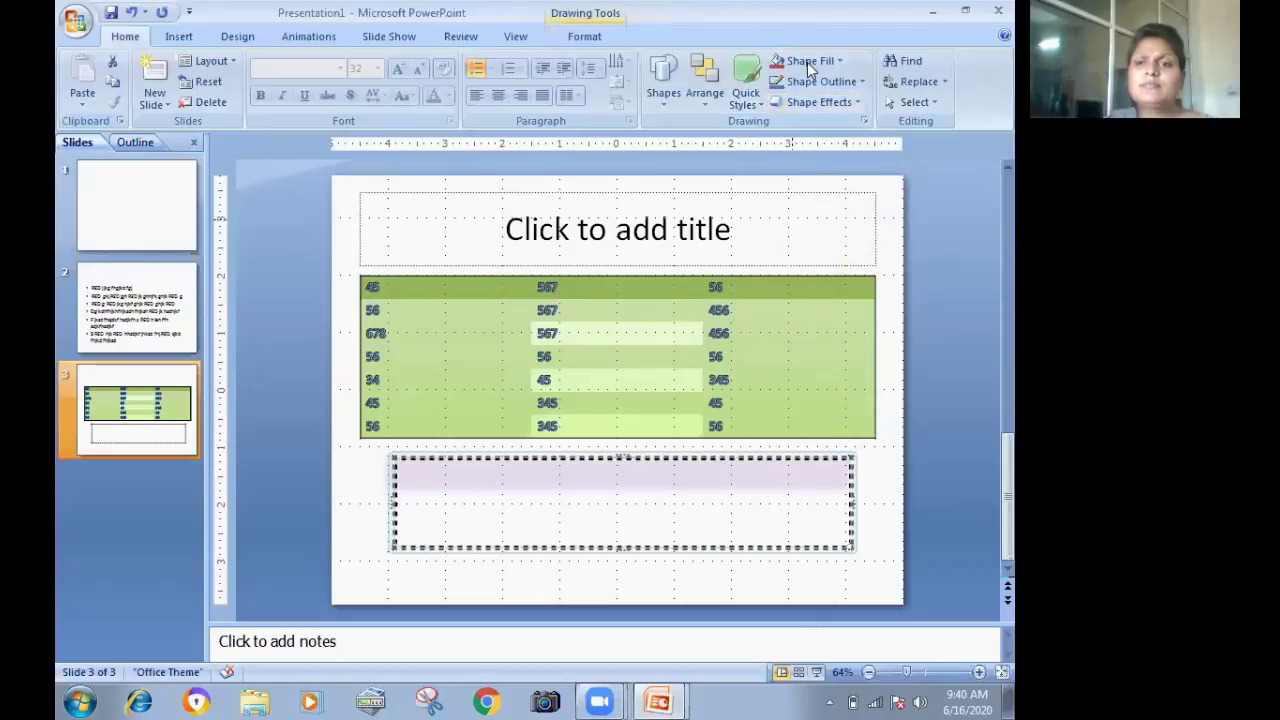
left_click(763, 360)
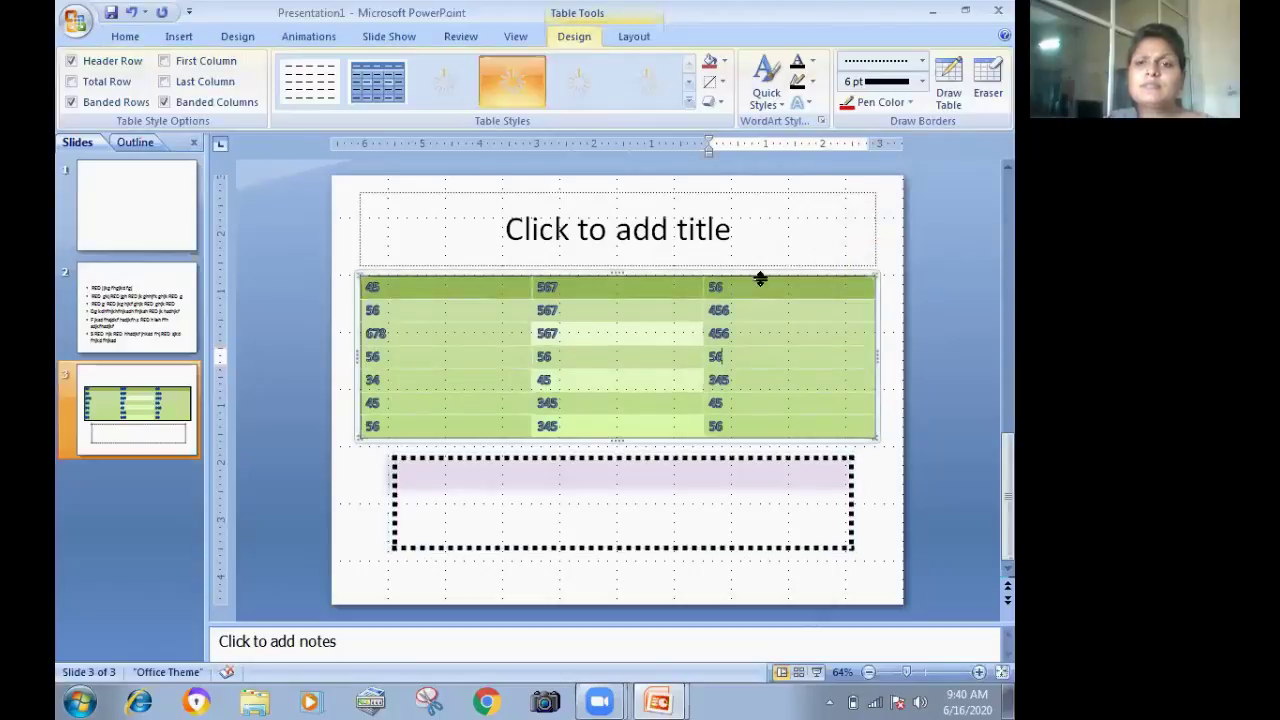
left_click(910, 103)
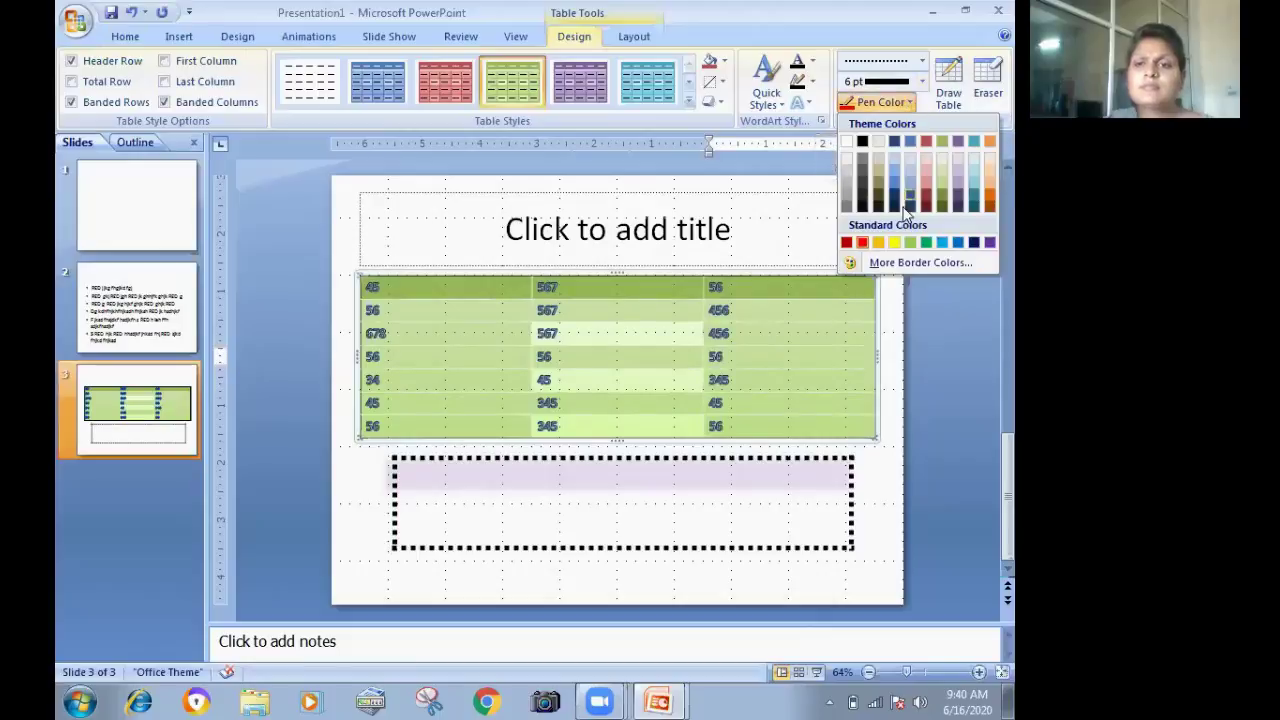
left_click(958, 242)
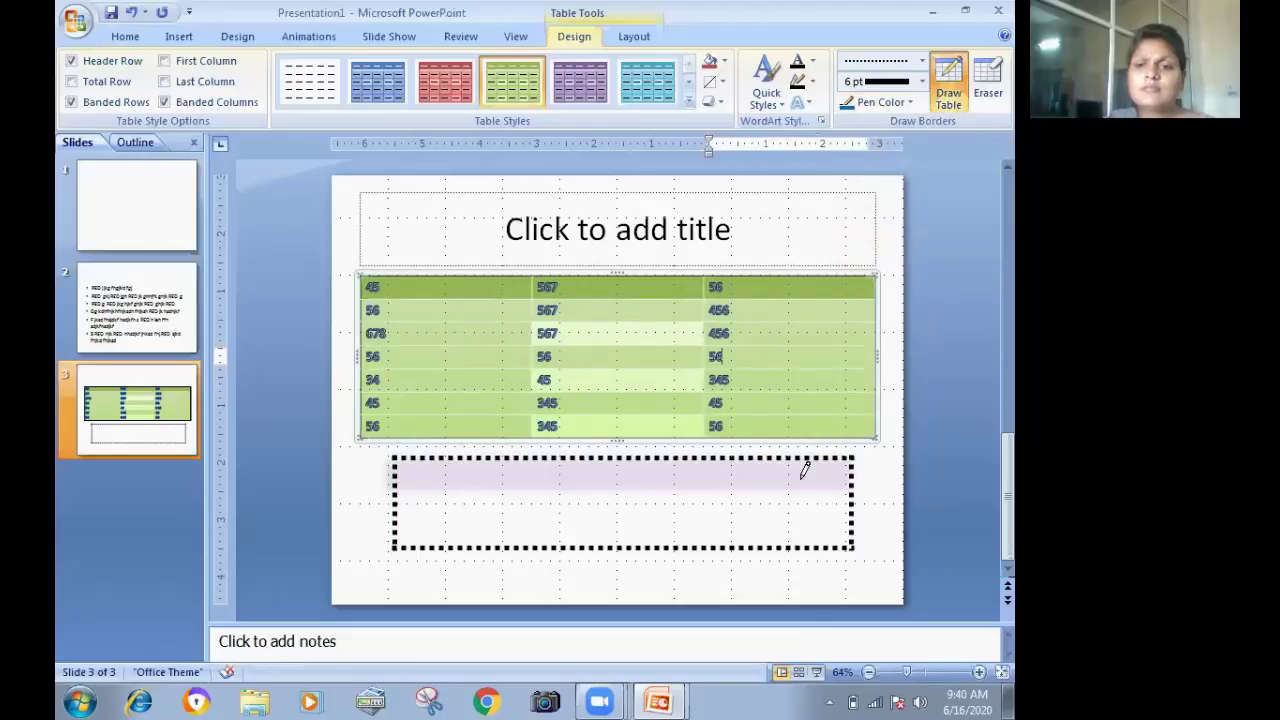
Draw two overlapping blue dotted boxes inside the lower dotted table, then exit the eraser.
left_click_drag(467, 496, 722, 556)
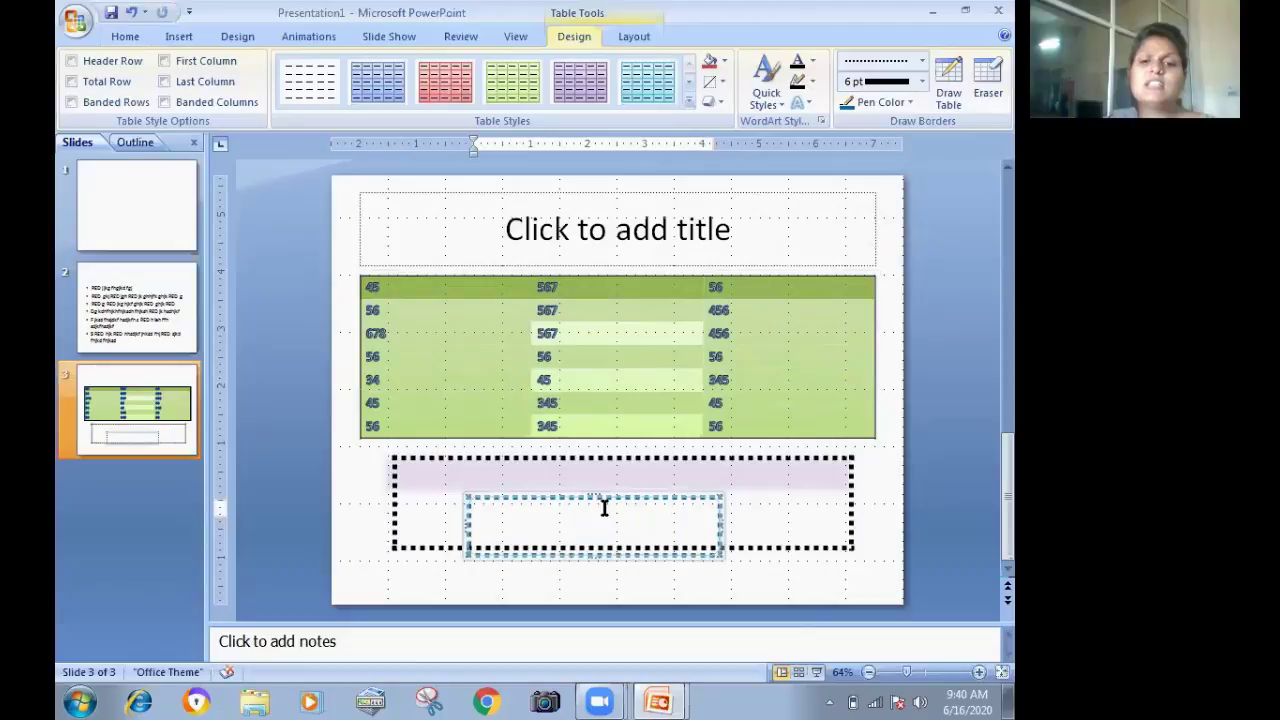
left_click(963, 88)
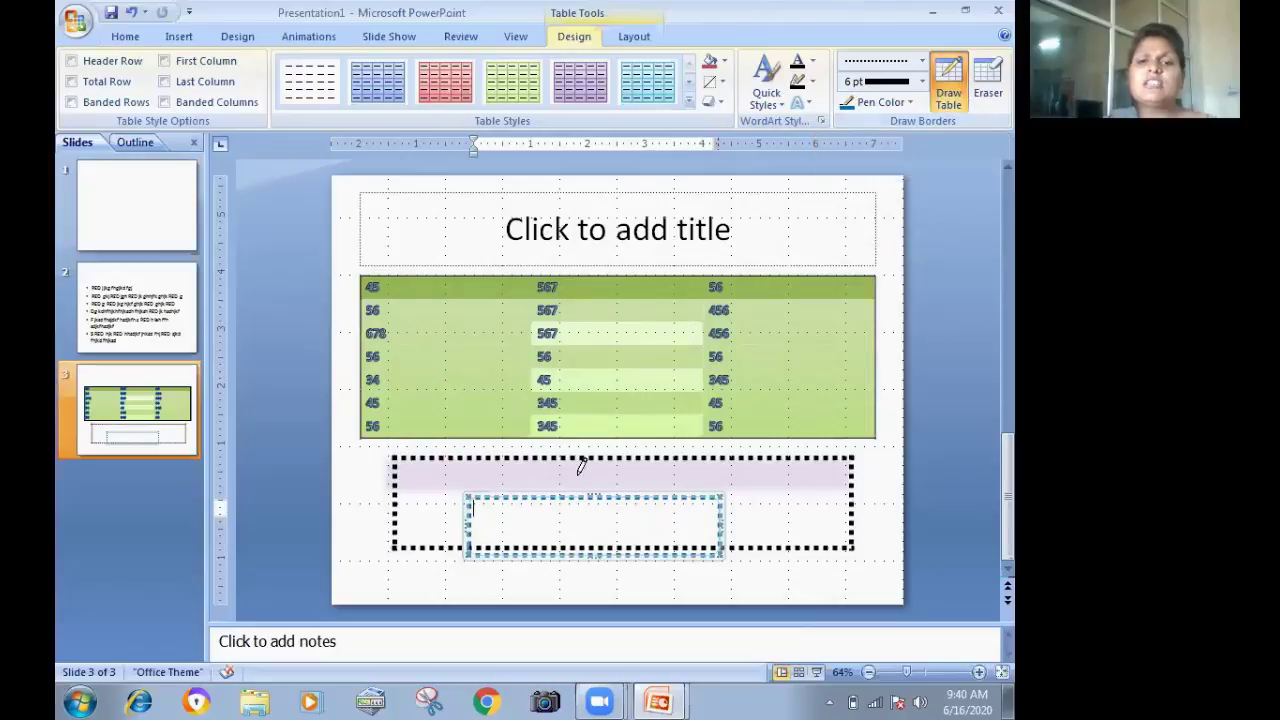
mouse_move(497, 467)
left_mouse_down()
mouse_move(563, 498)
mouse_move(747, 524)
left_mouse_up()
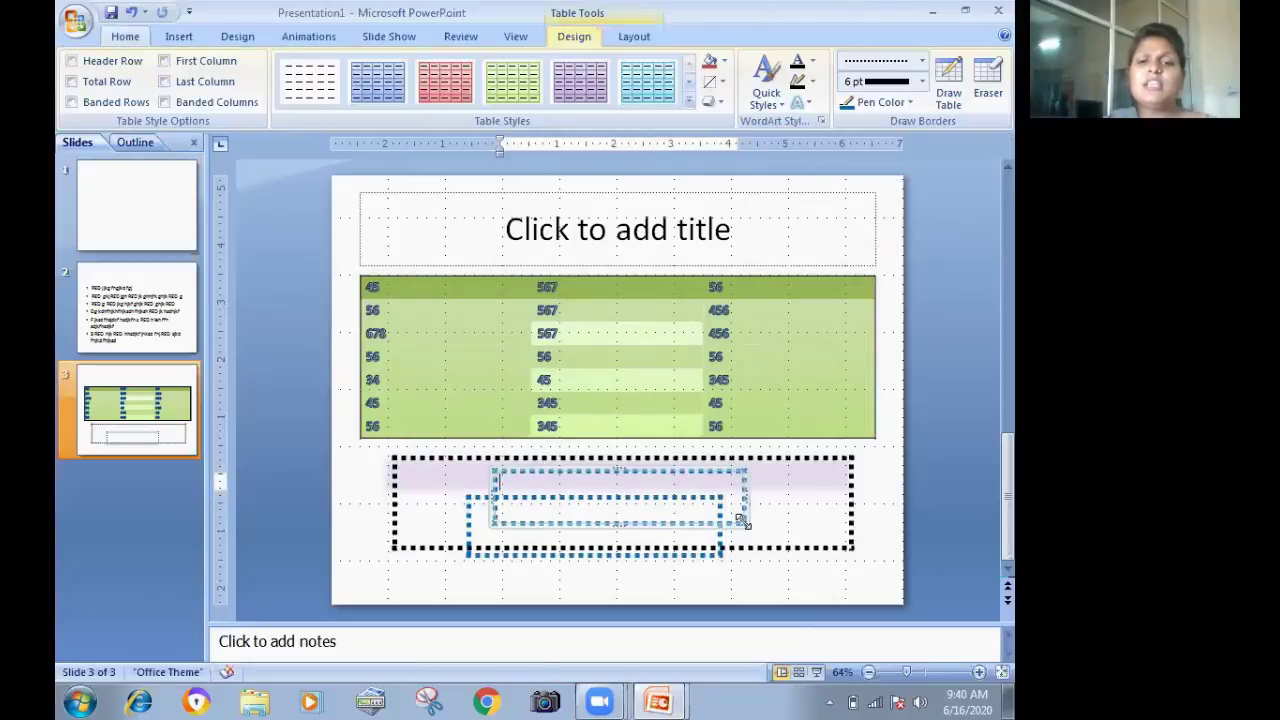
left_click(987, 80)
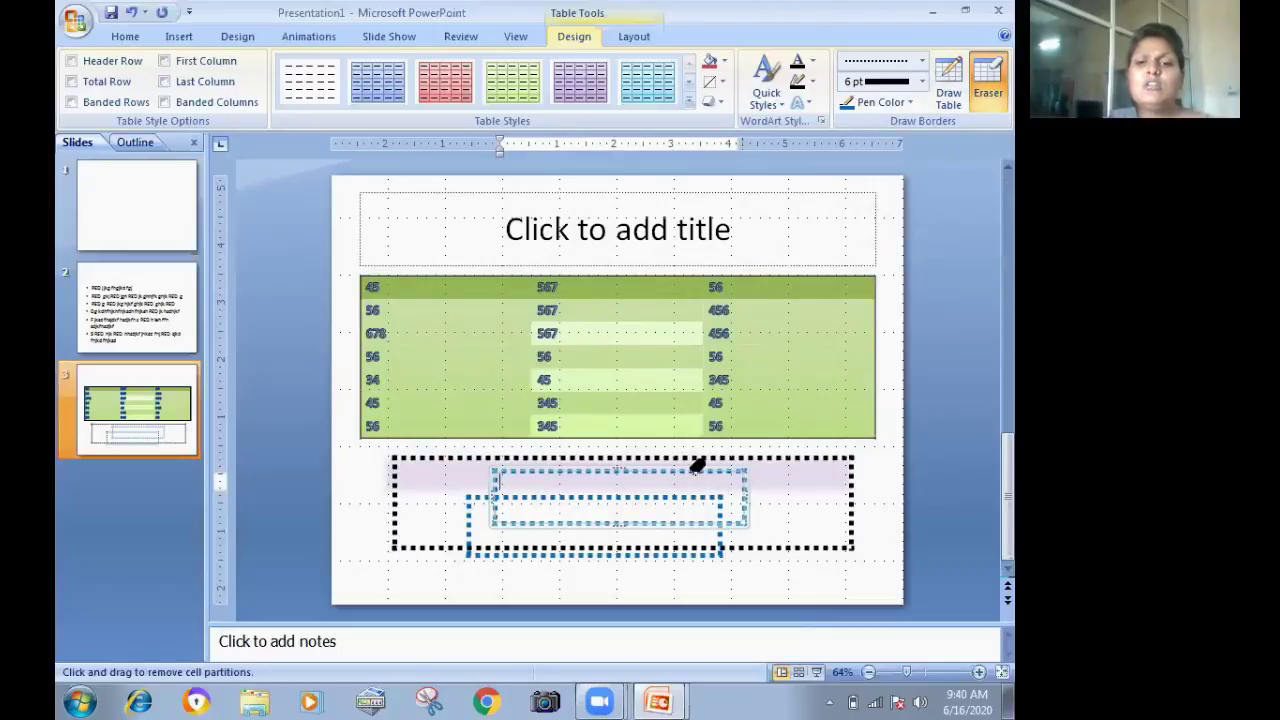
key("Escape")
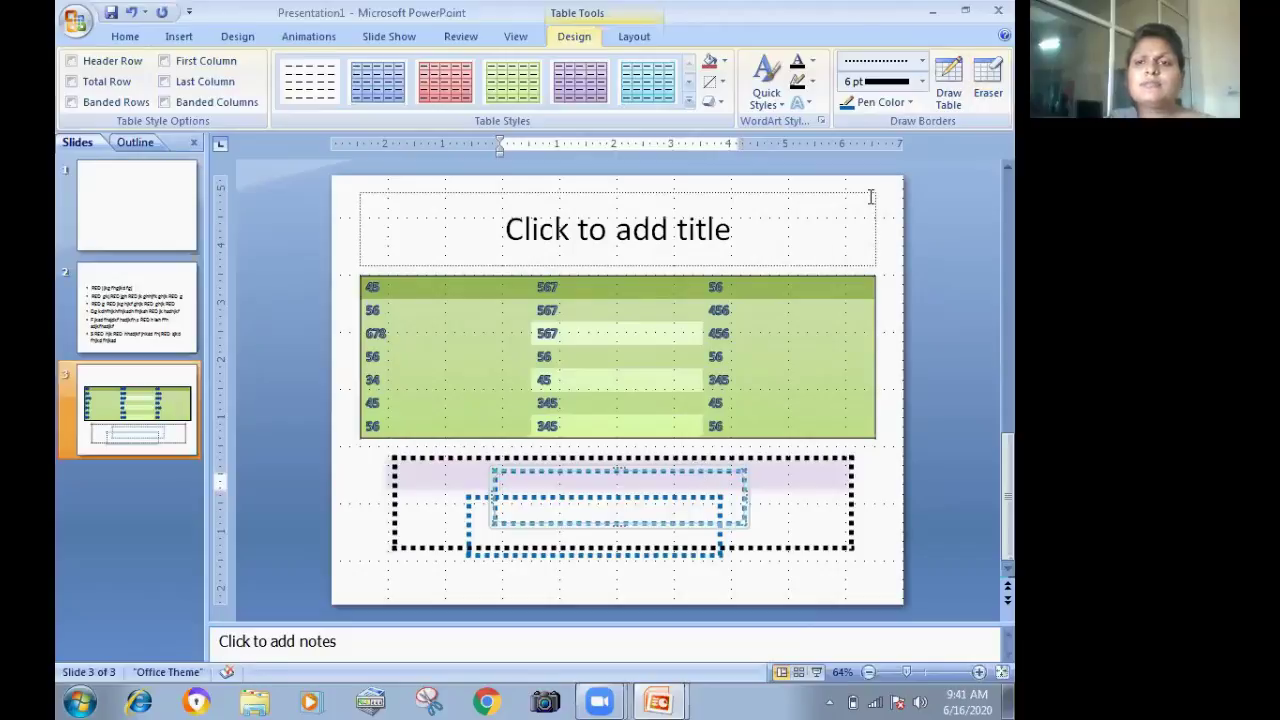
Erase every row border in the right column, merging it into one tall cell.
left_click(988, 80)
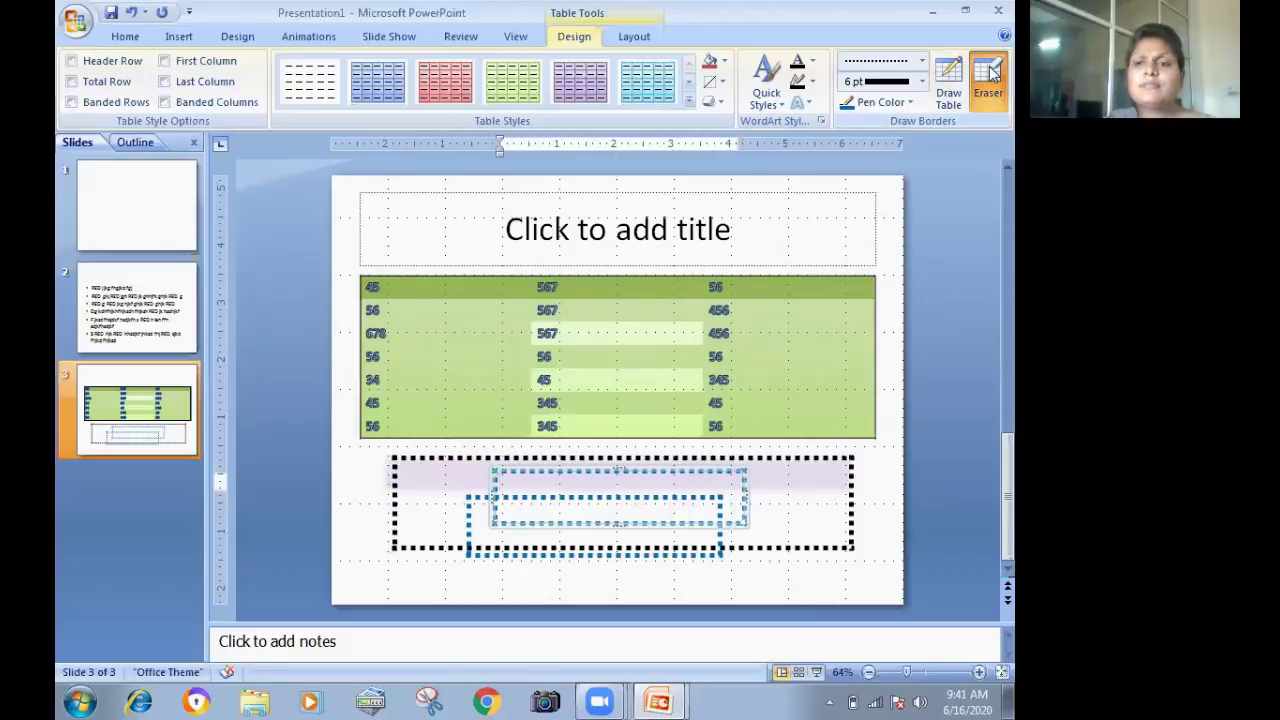
left_click(765, 299)
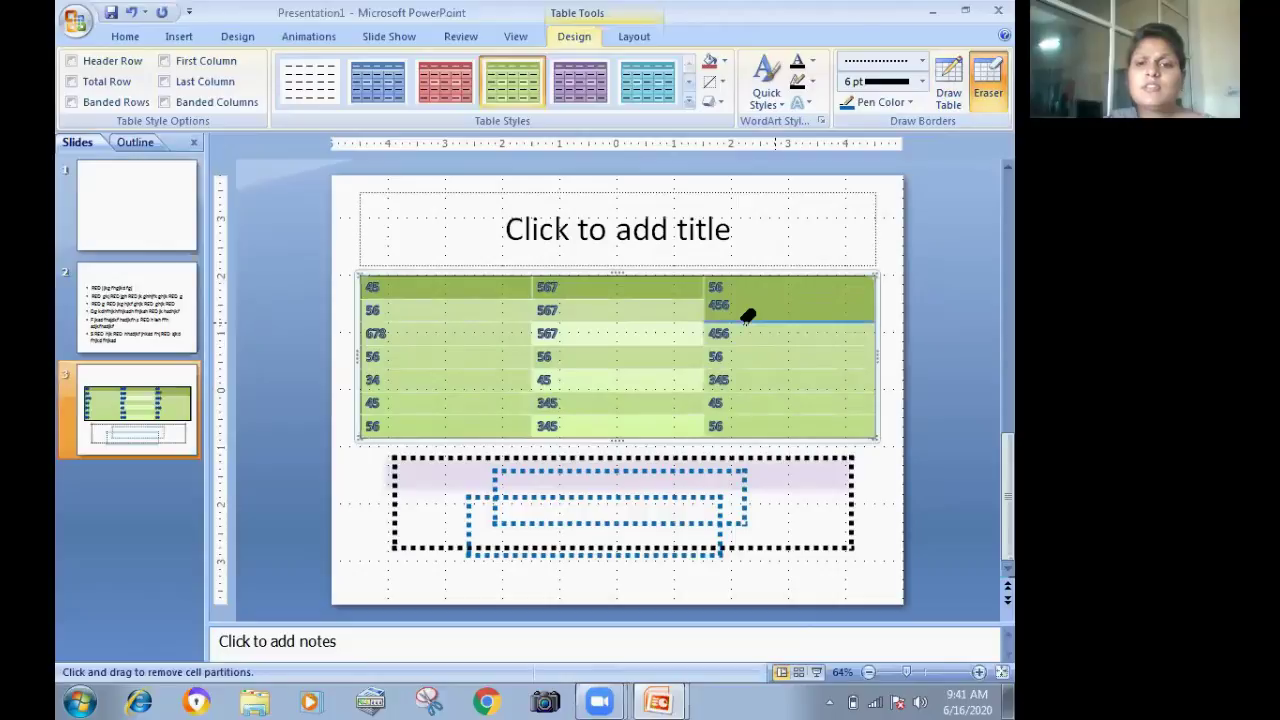
left_click(746, 320)
left_click(751, 345)
left_click(755, 361)
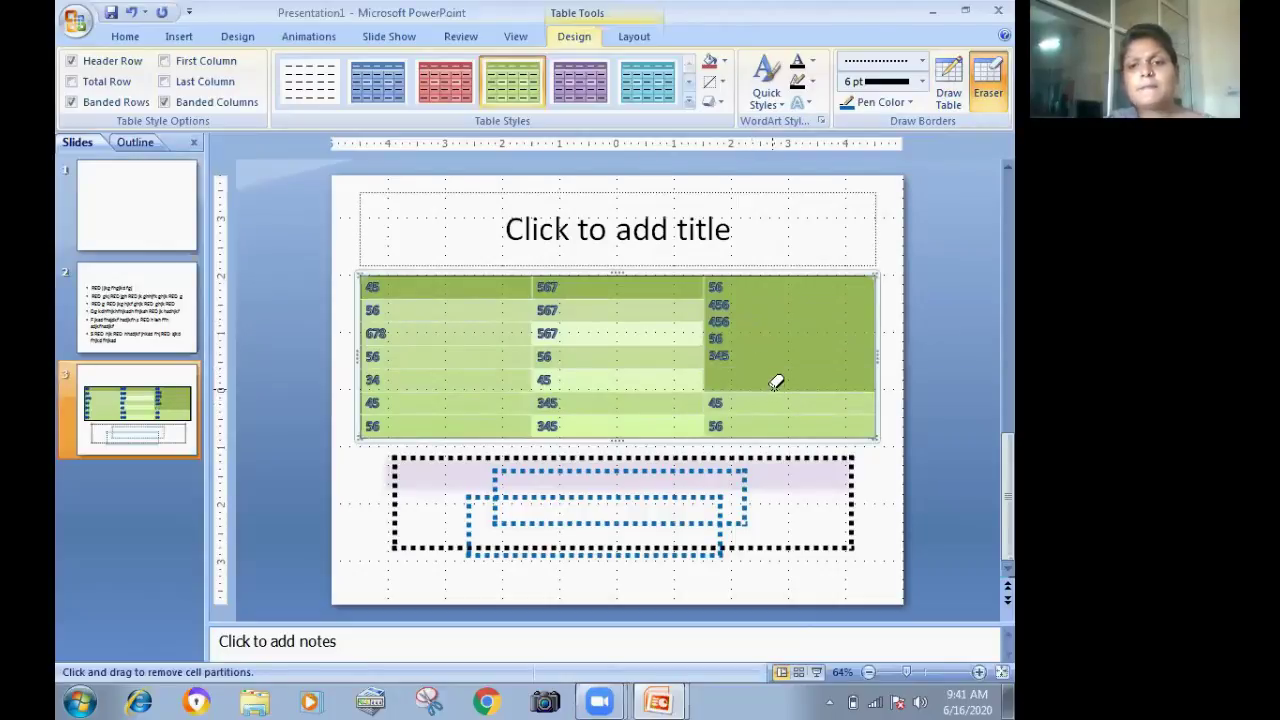
left_click(776, 390)
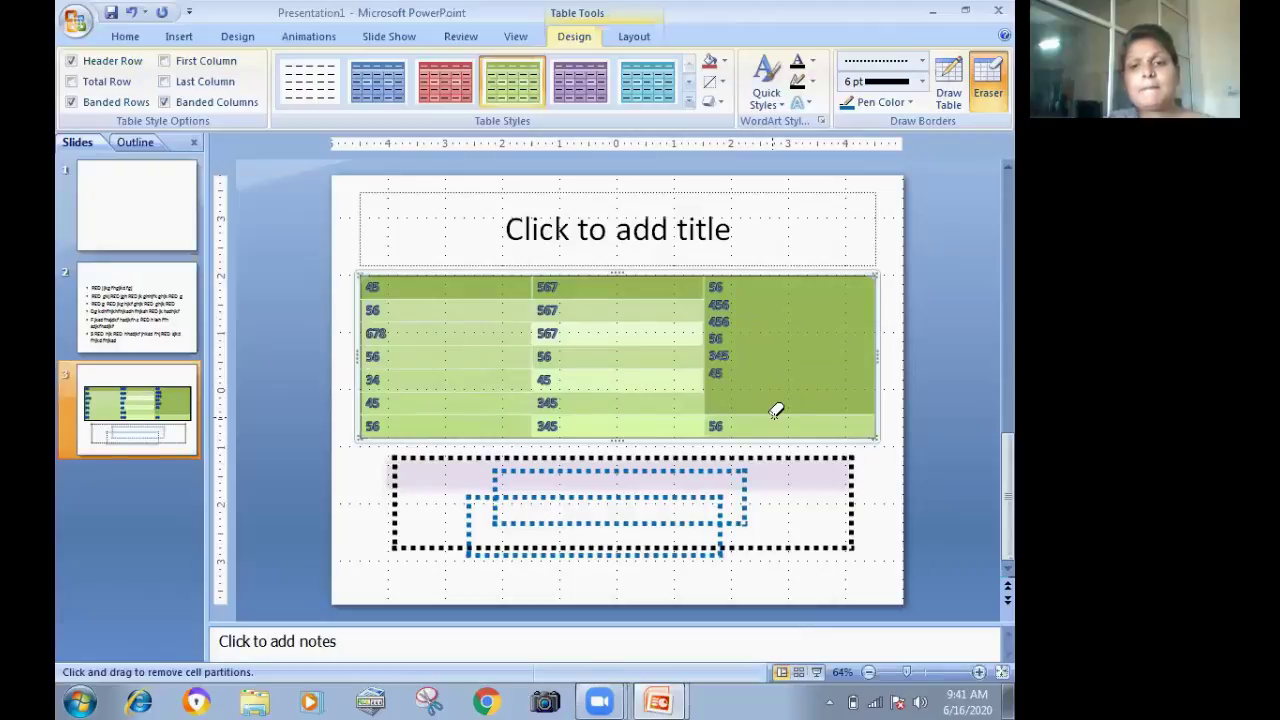
left_click(776, 412)
Erase every row border in the middle column, merging it into one tall cell.
left_click(632, 413)
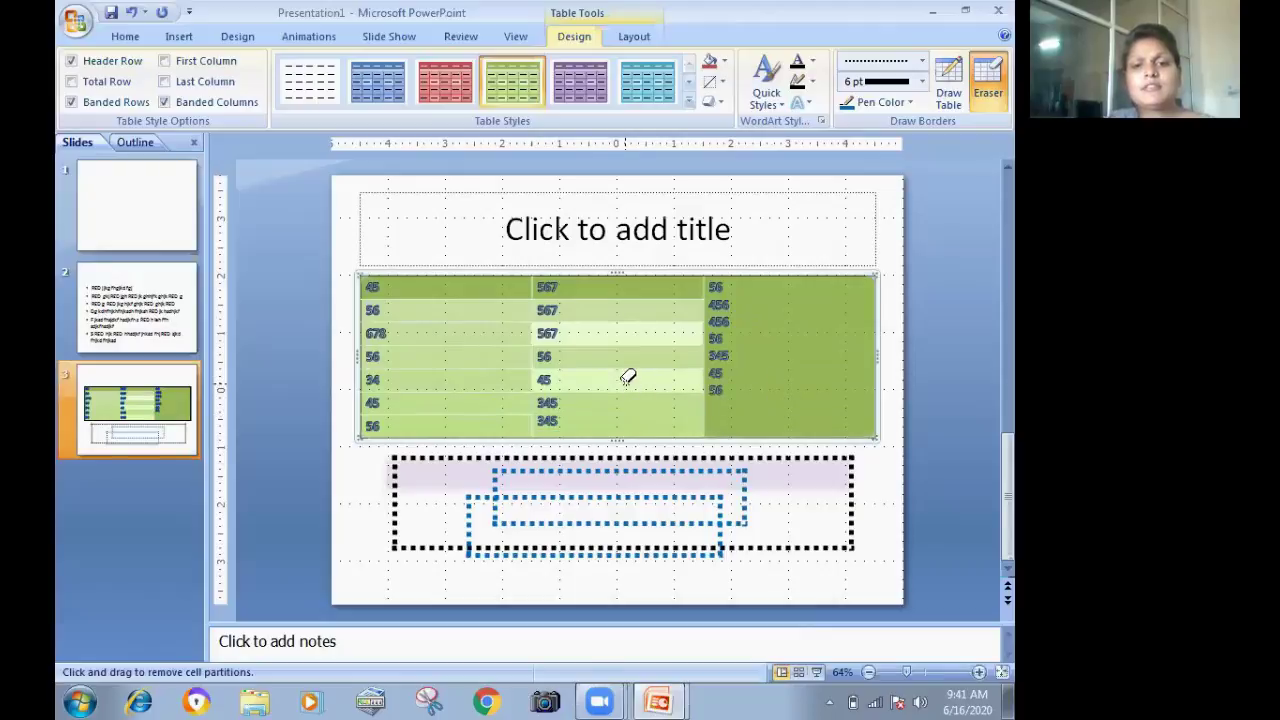
left_click(628, 390)
left_click(623, 367)
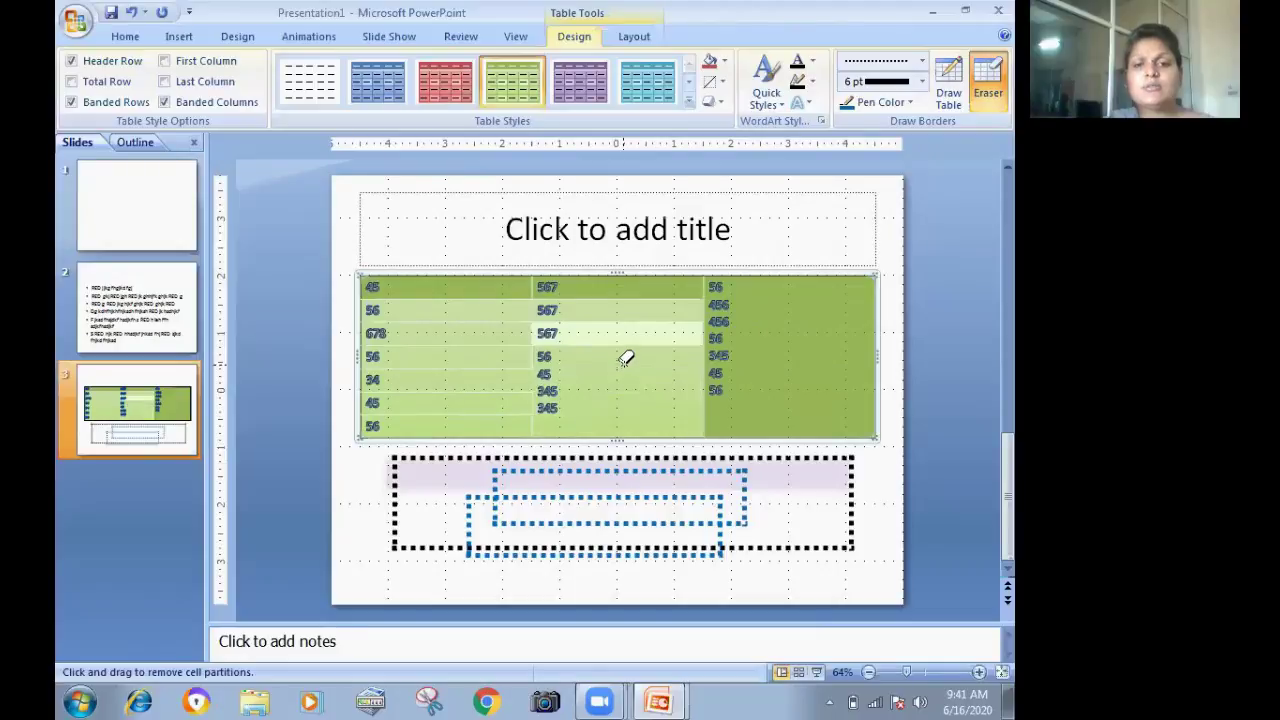
left_click(624, 341)
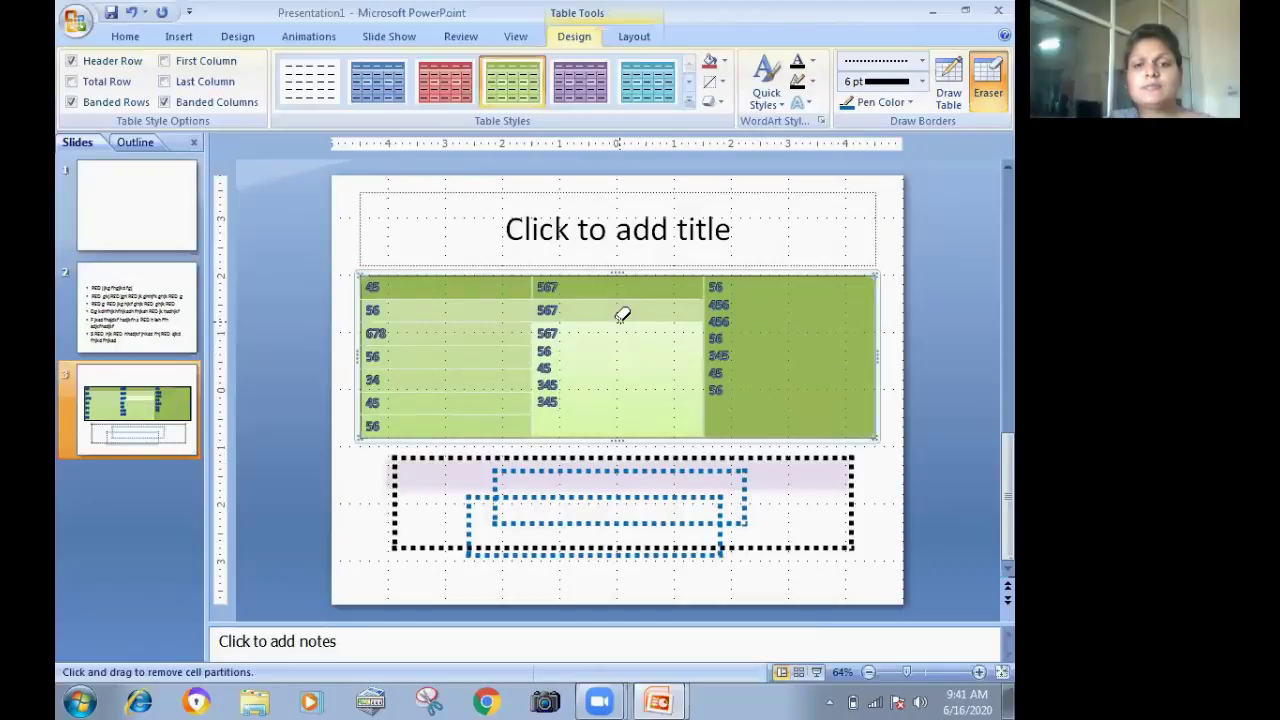
left_click(622, 321)
left_click(622, 297)
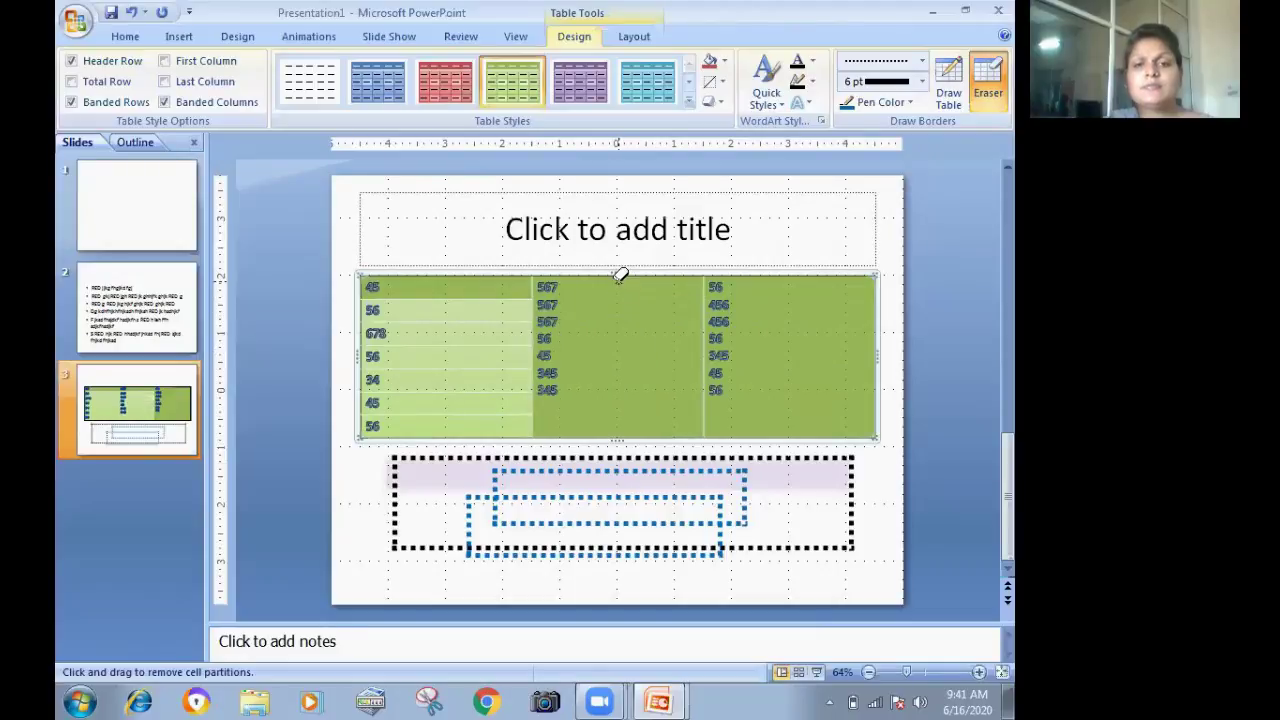
key("Escape")
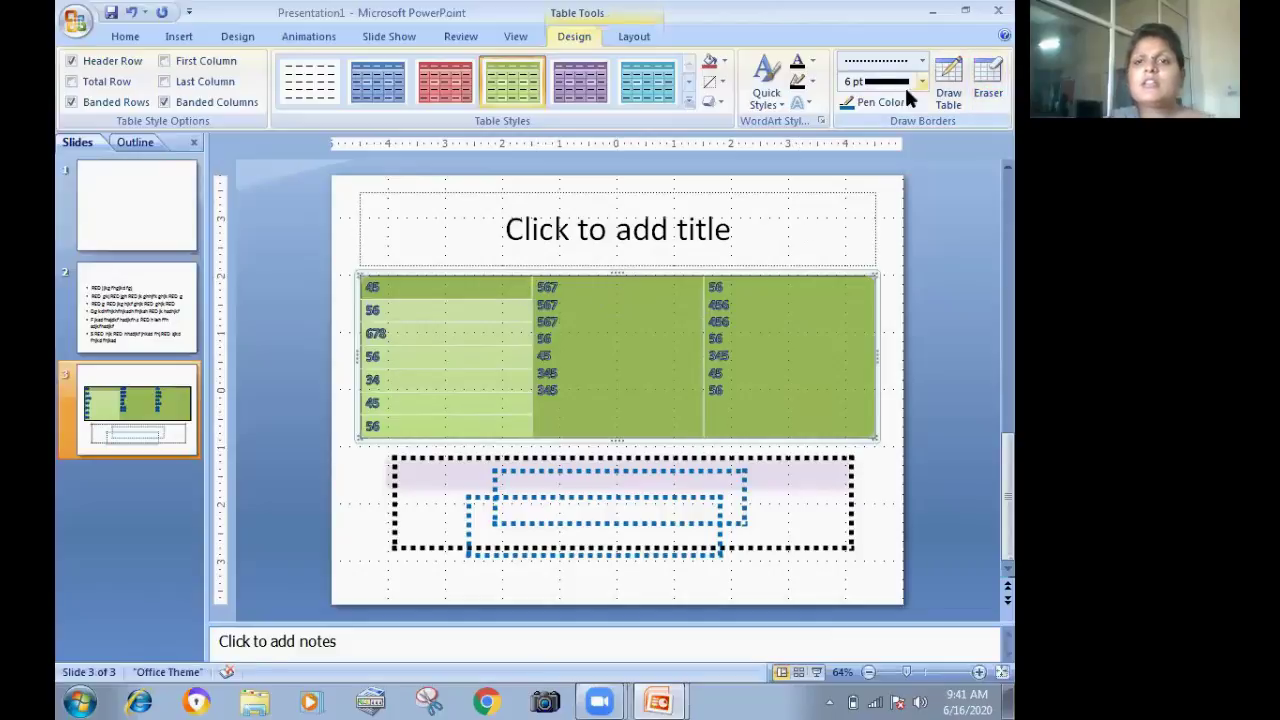
Undo the merges and drawn boxes with Ctrl+Z, restoring separate cells, then click into the 567 cells.
left_click(621, 44)
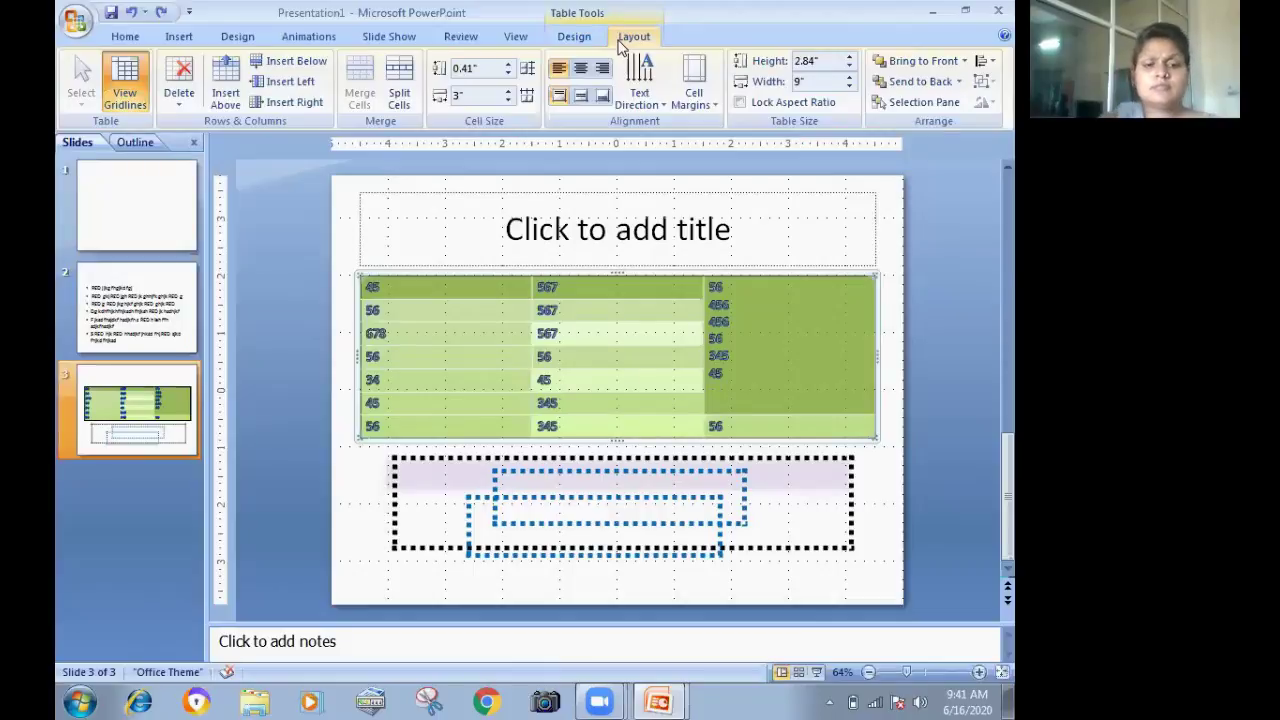
key("ctrl+z")
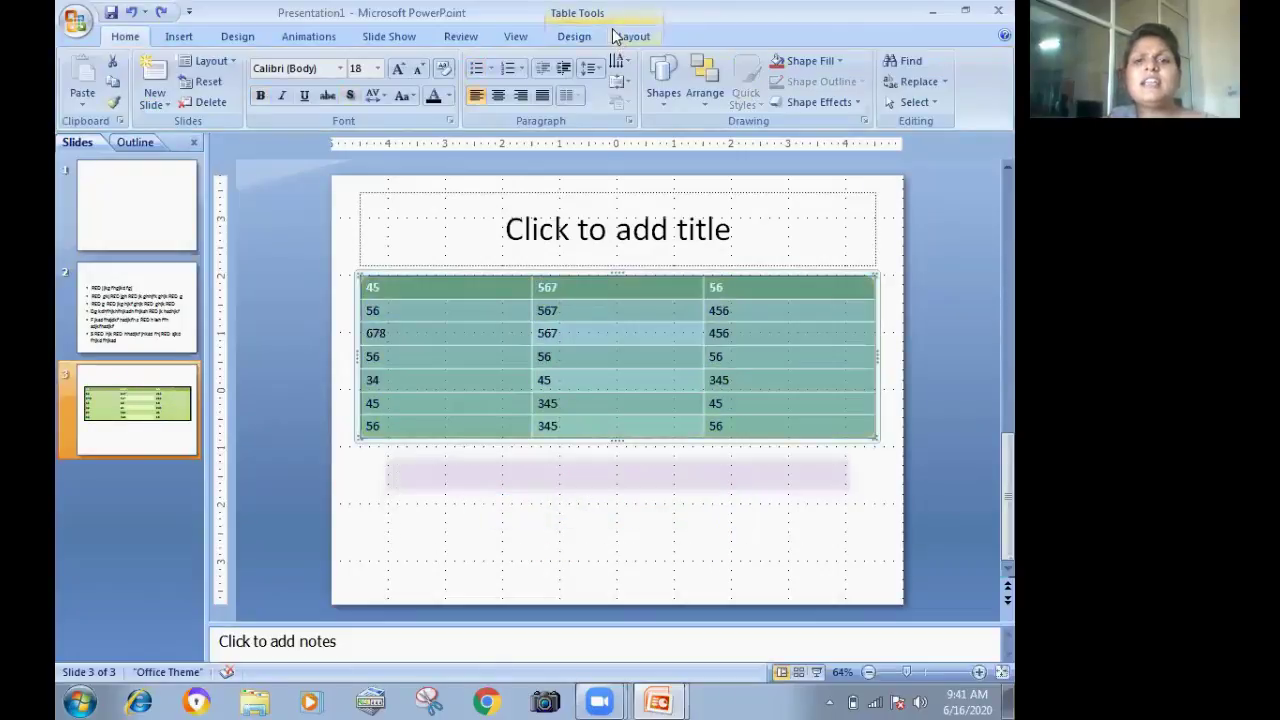
left_click(644, 311)
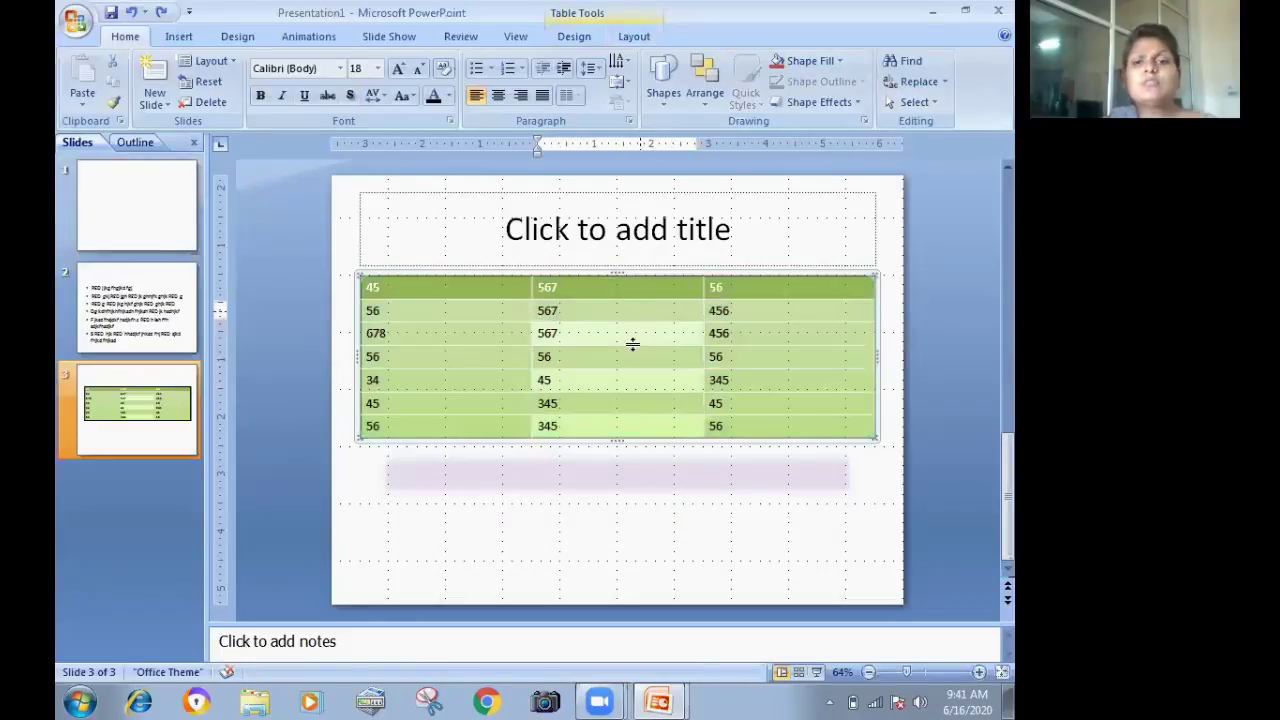
left_click(612, 339)
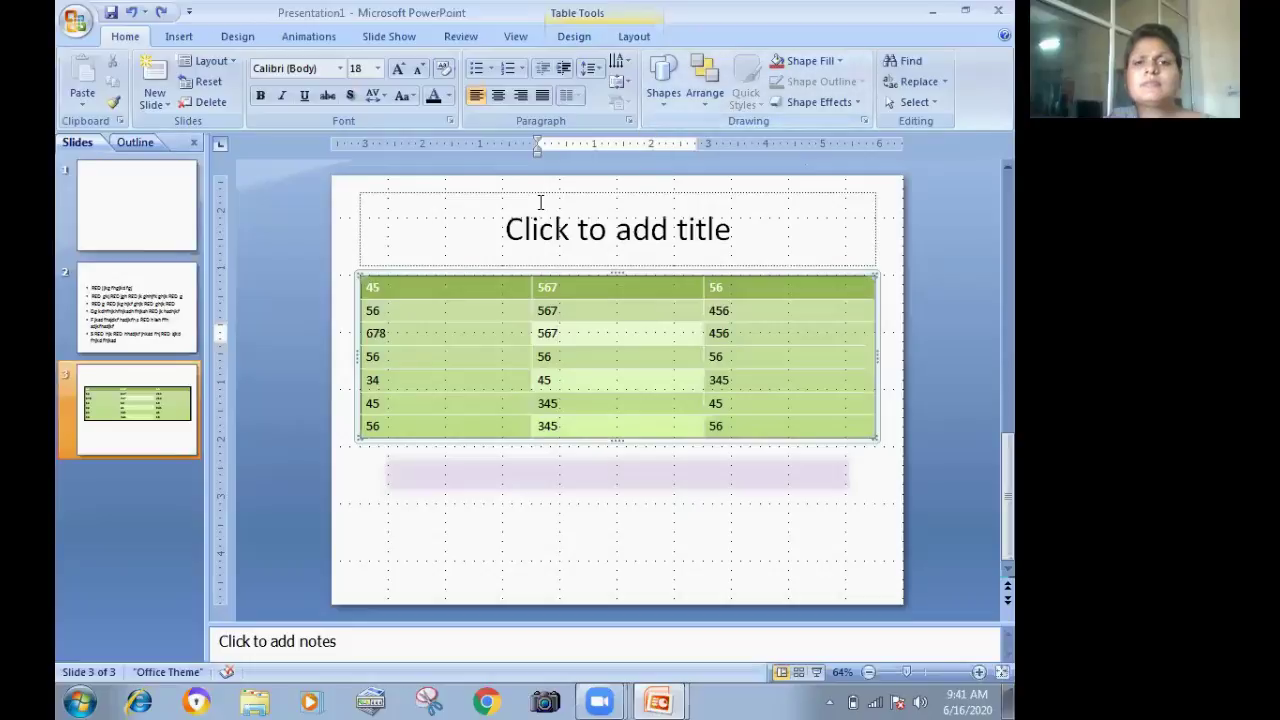
left_click(634, 36)
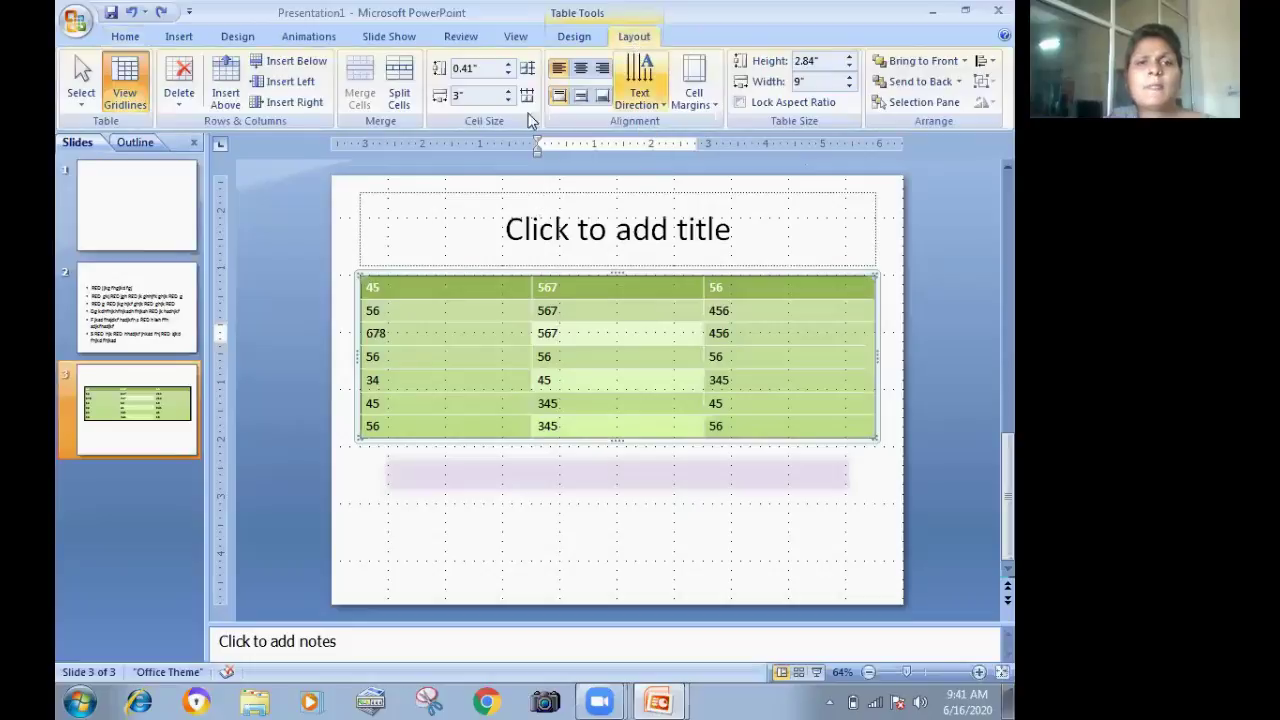
Try the Select Table, Column and Row options, then turn on View Gridlines for the table.
left_click(85, 101)
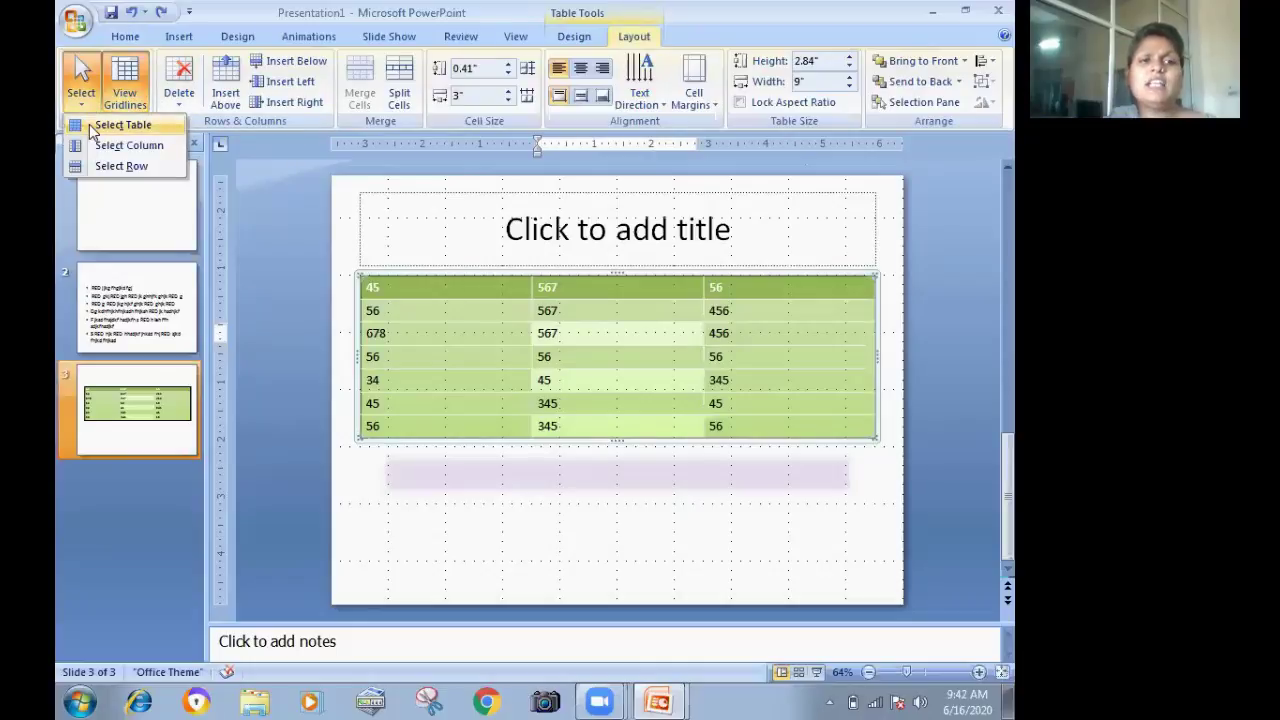
left_click(110, 125)
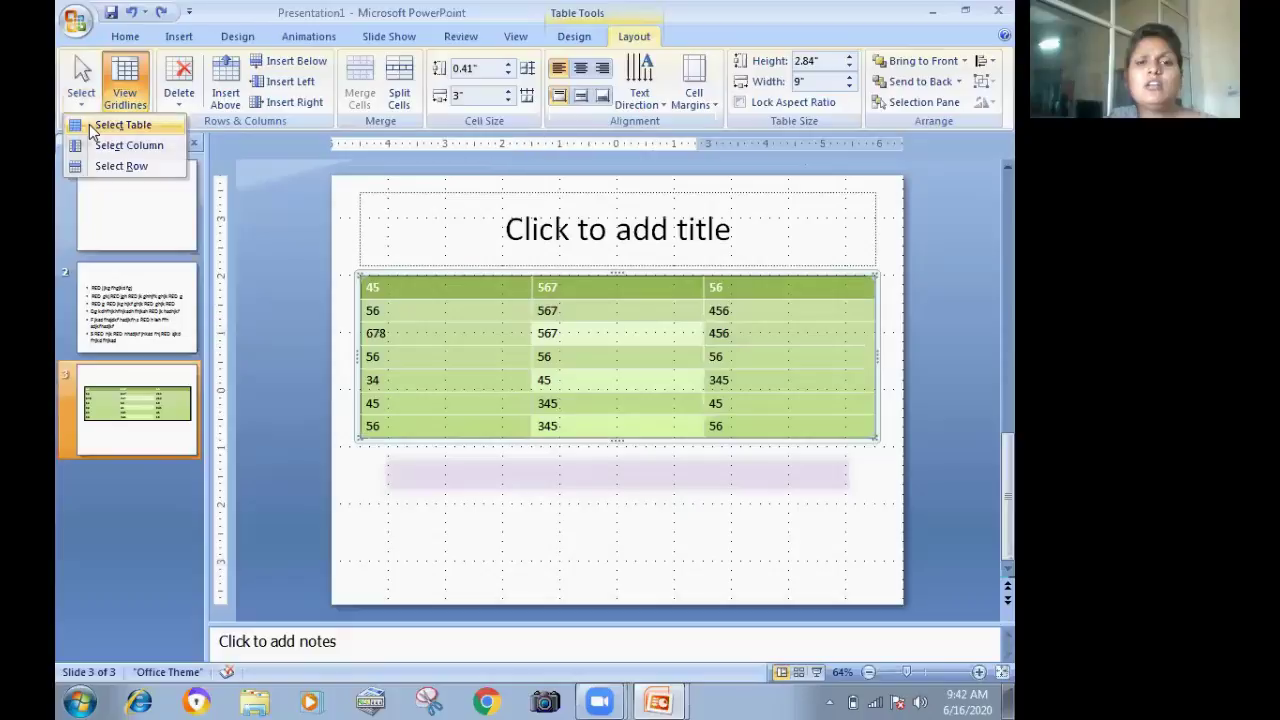
left_click(413, 280)
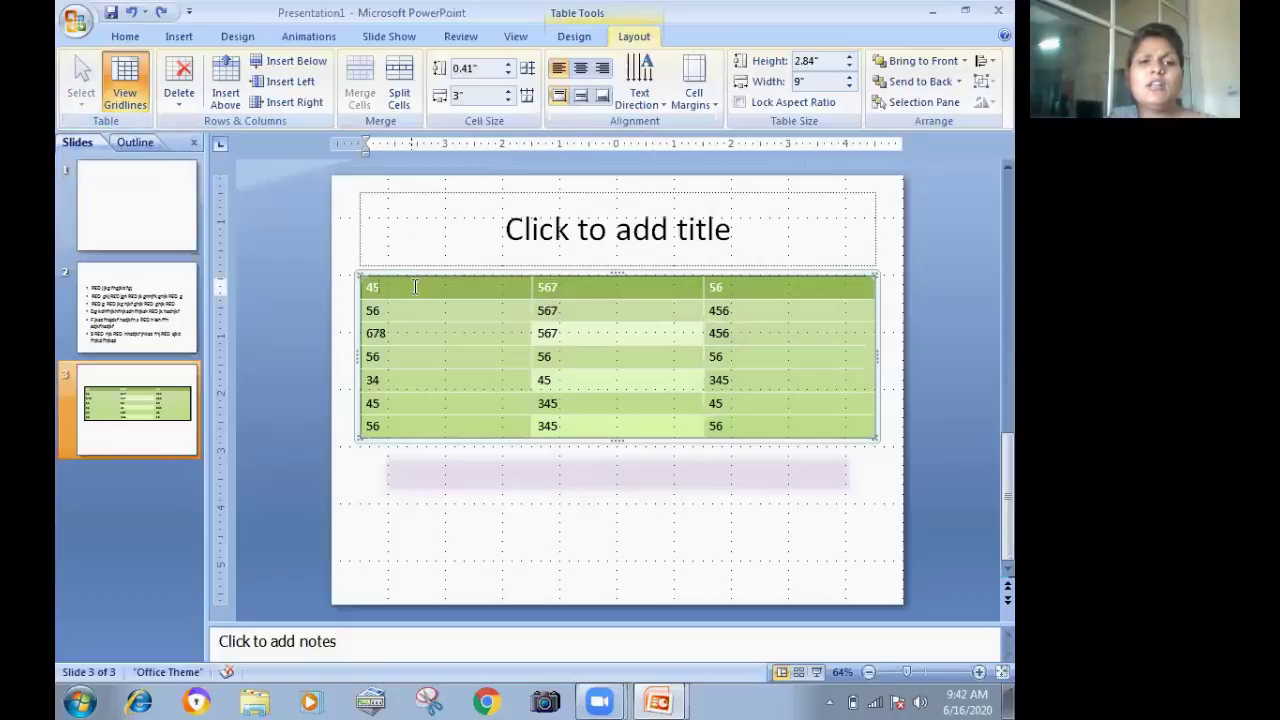
left_click(85, 110)
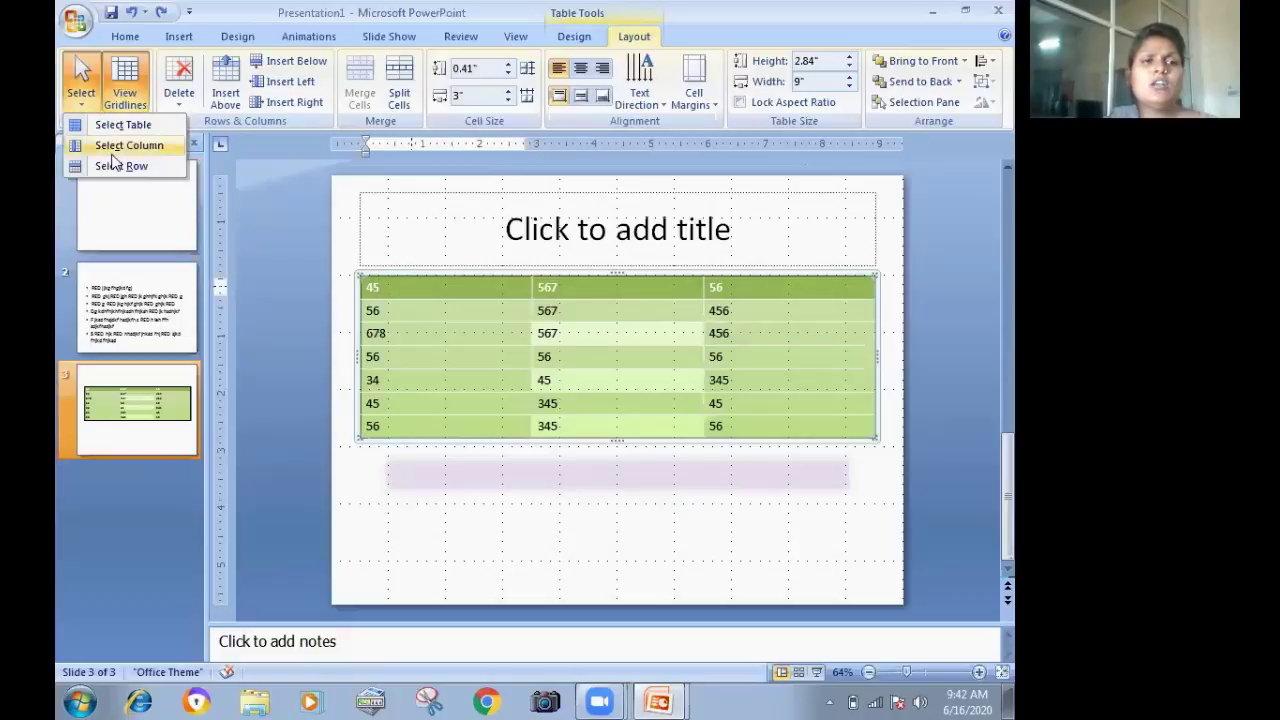
left_click(115, 143)
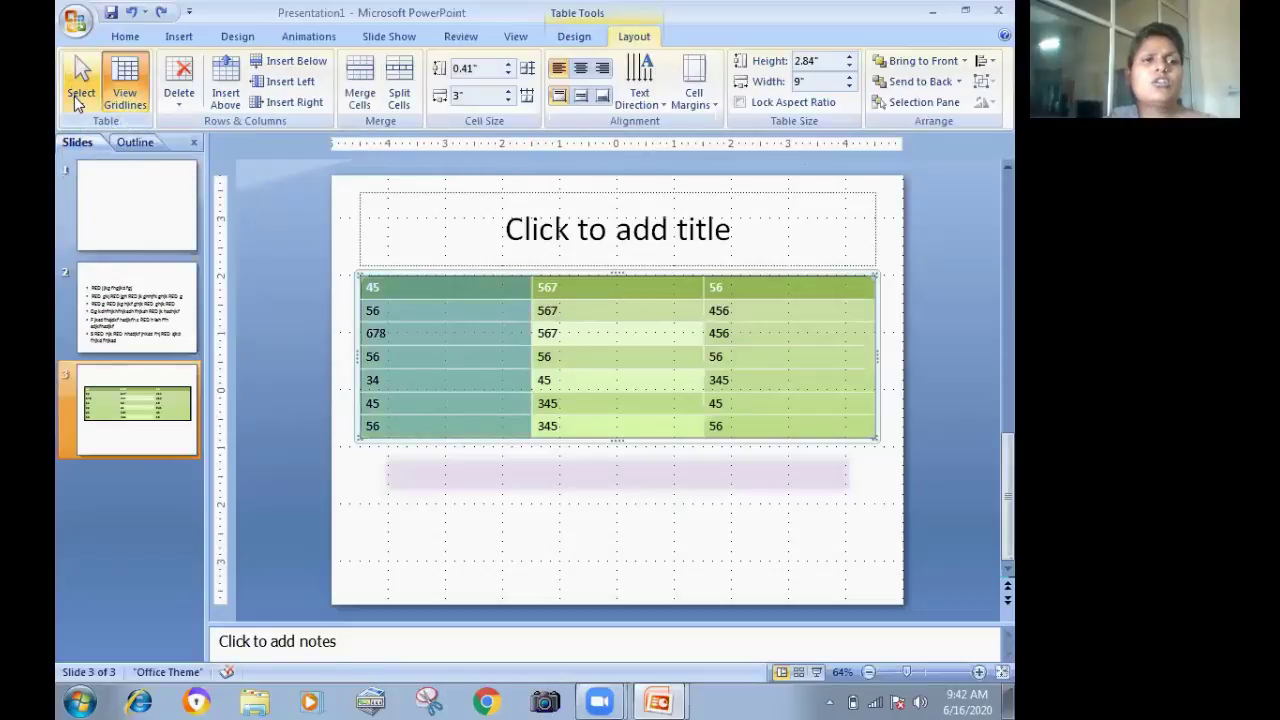
left_click(74, 96)
left_click(110, 166)
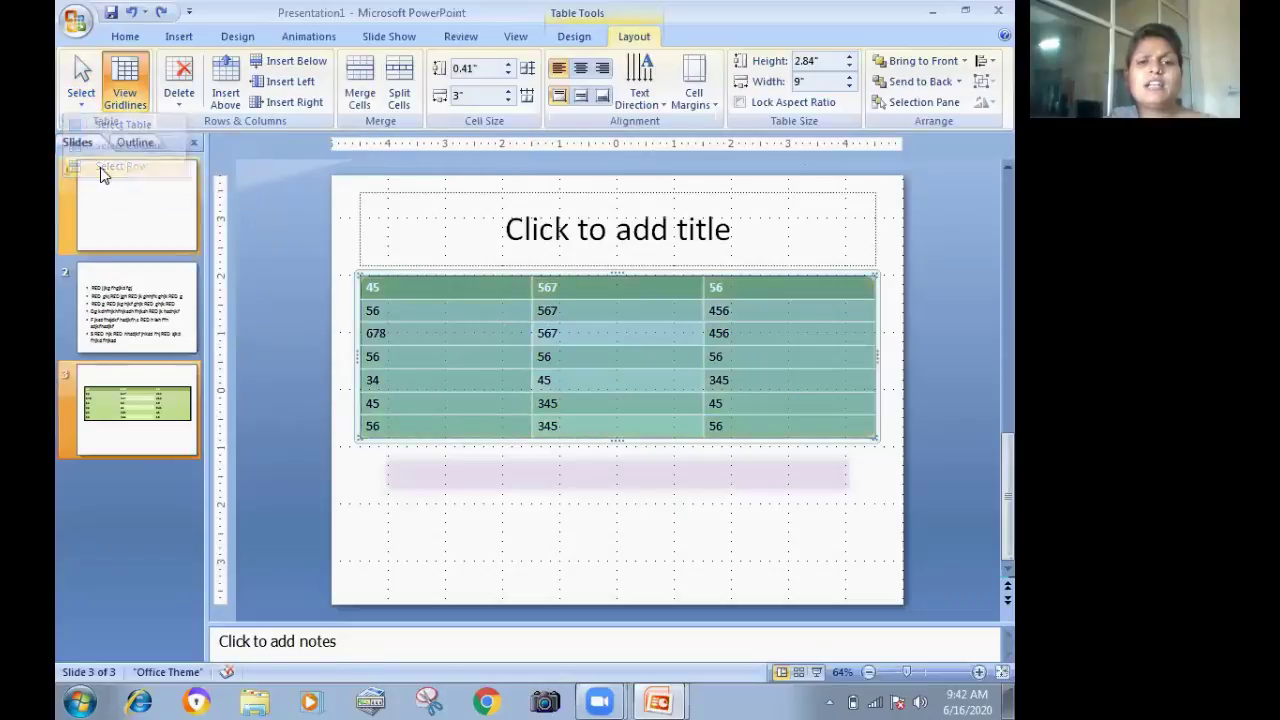
left_click(471, 382)
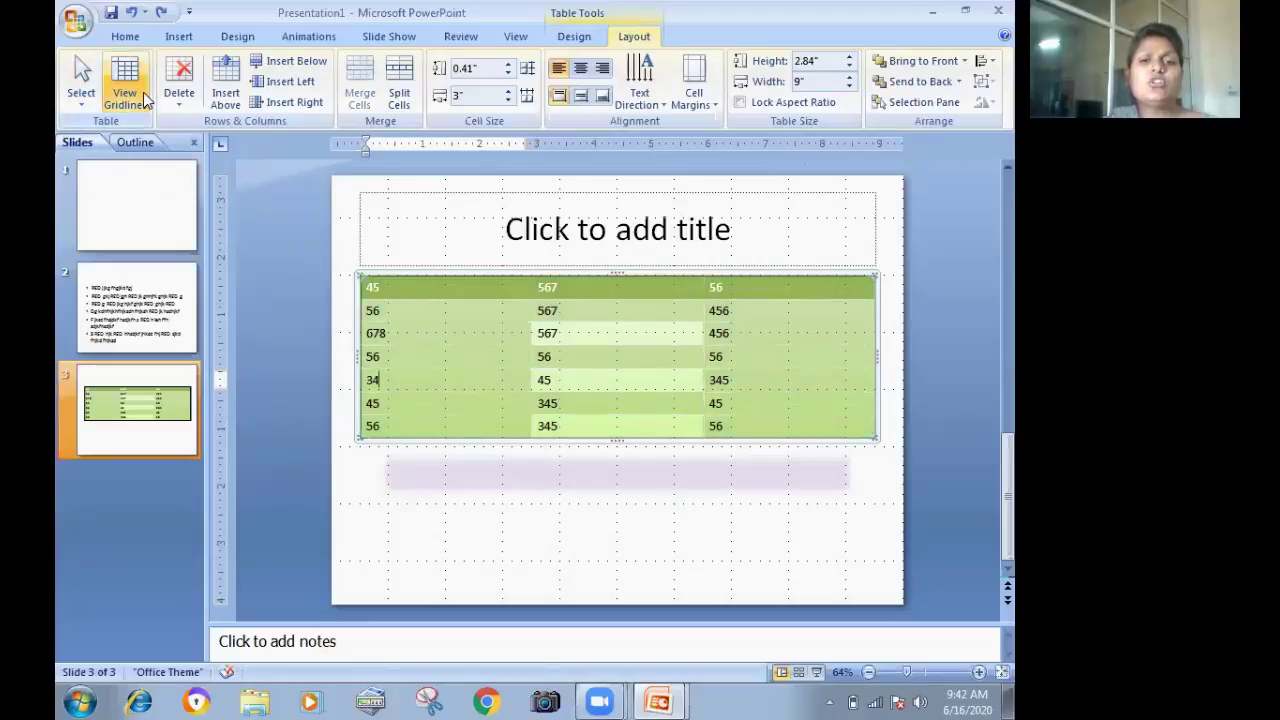
left_click(145, 98)
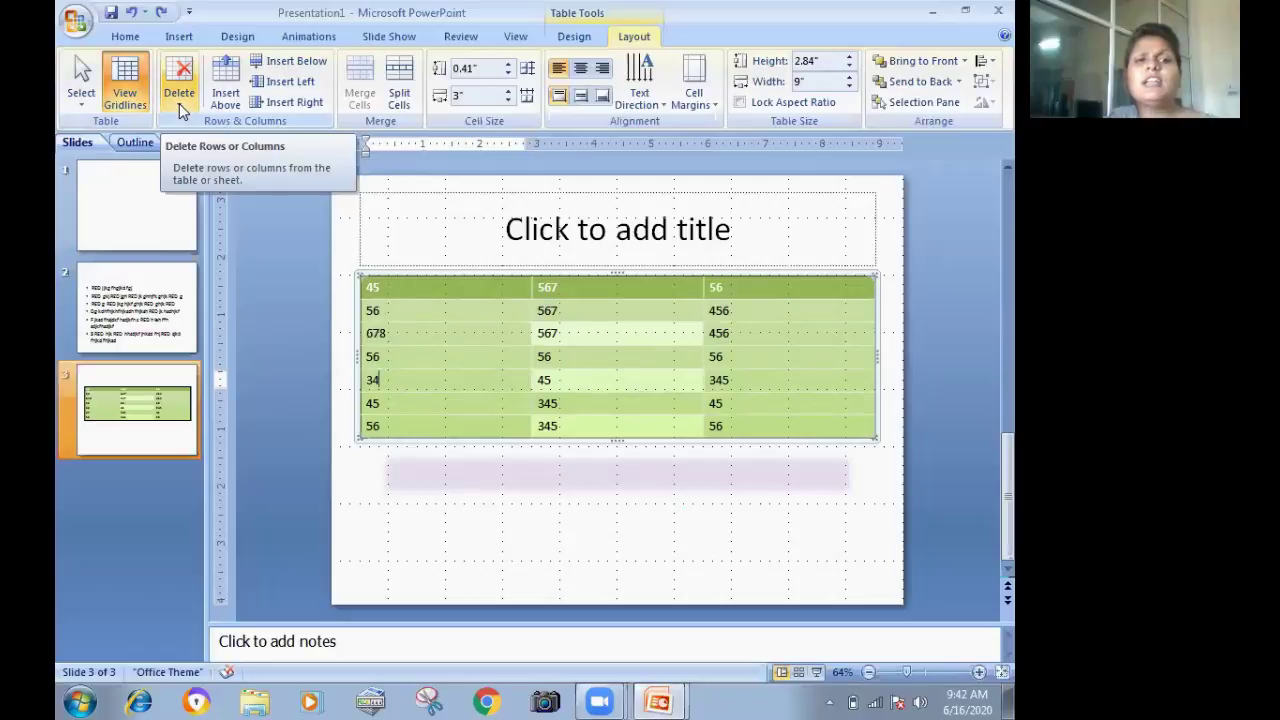
Delete the table's first column (45 column) and its first row.
left_click(179, 103)
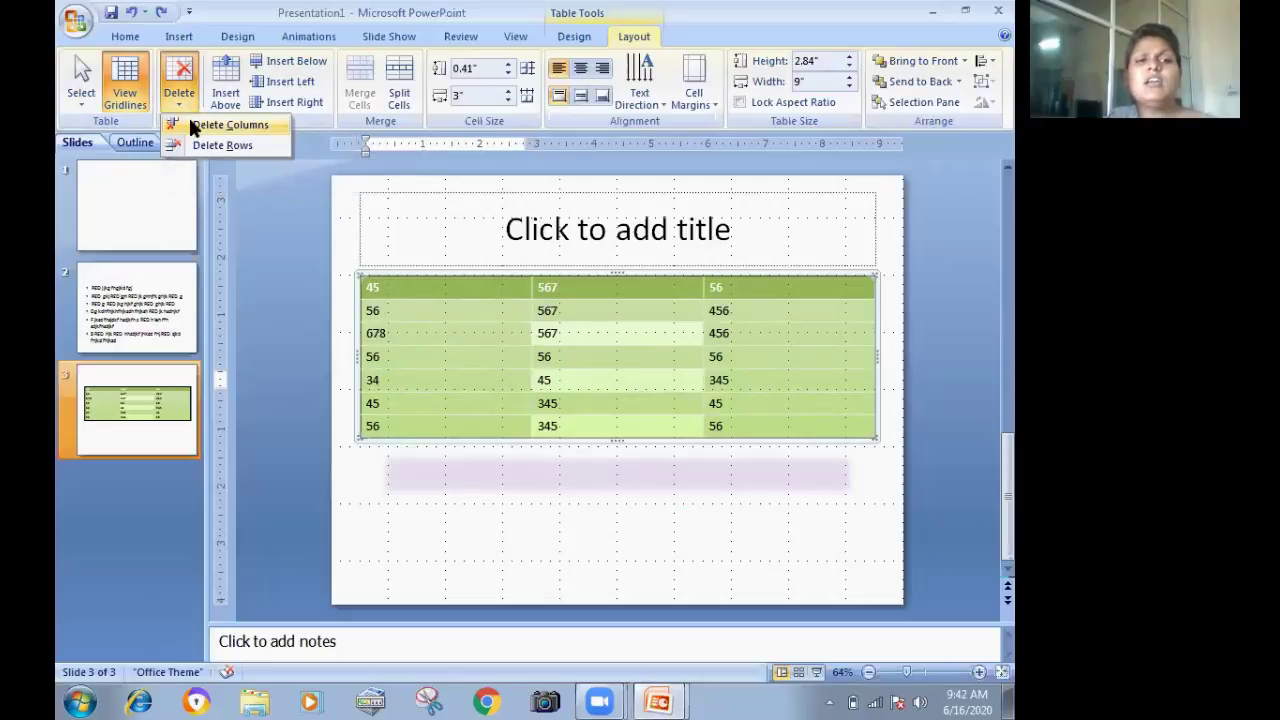
left_click(230, 125)
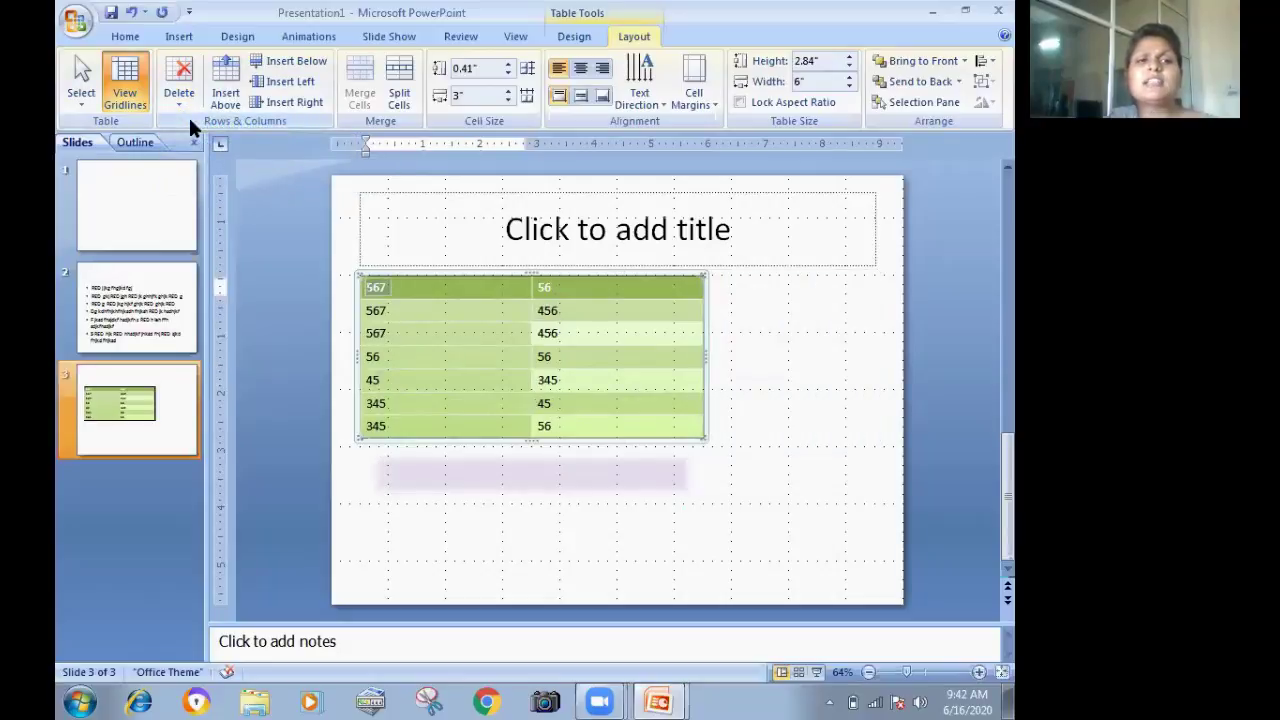
left_click(175, 103)
left_click(184, 148)
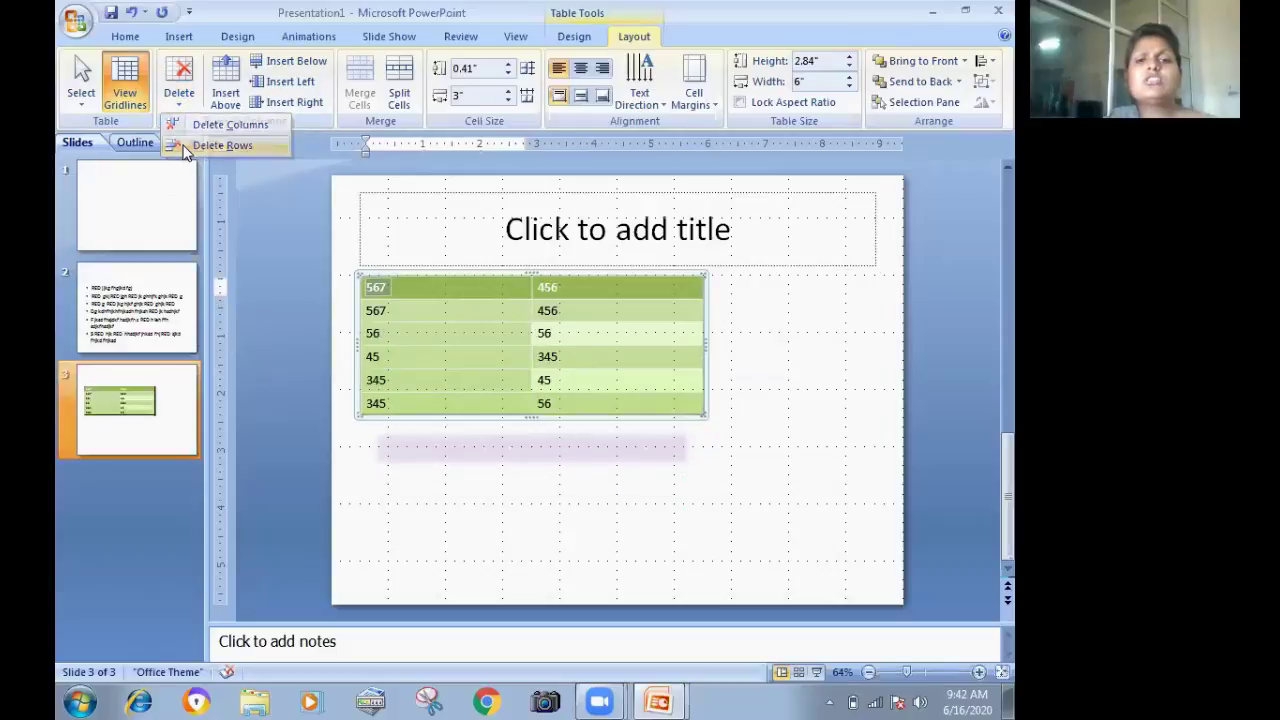
left_click(183, 147)
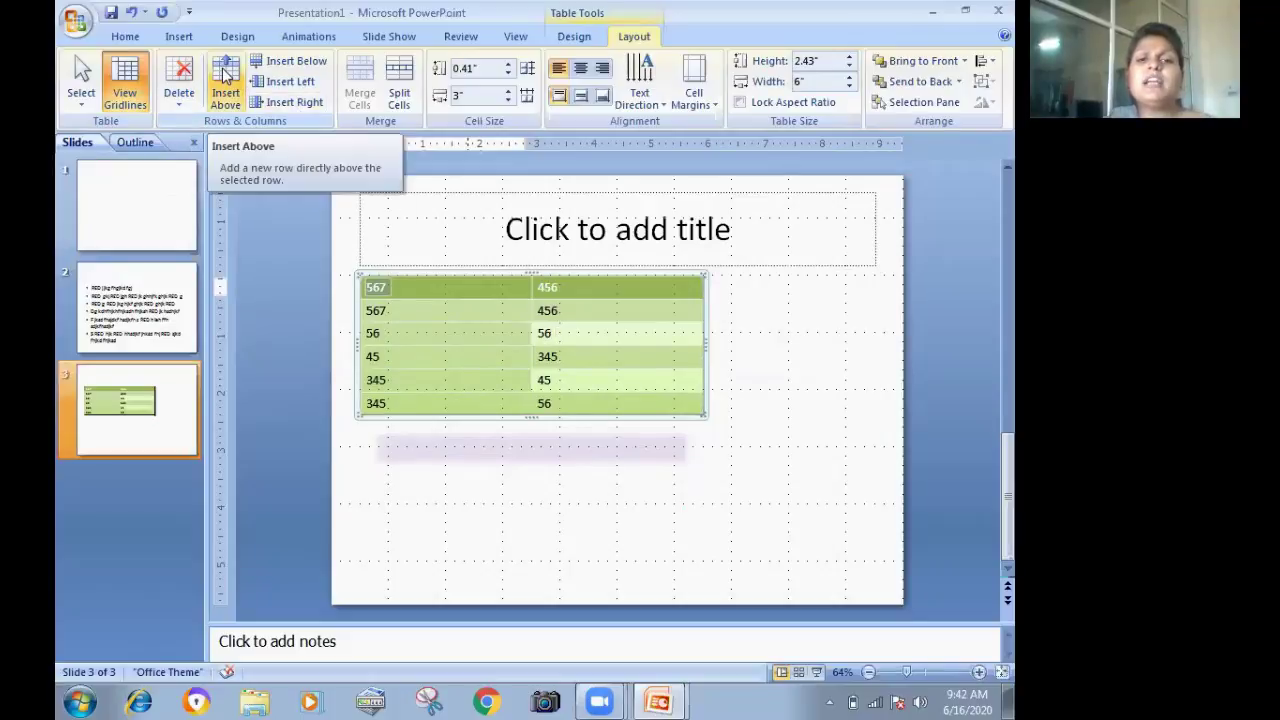
Insert empty rows above and below the second row, two columns left and one column right.
left_click(451, 310)
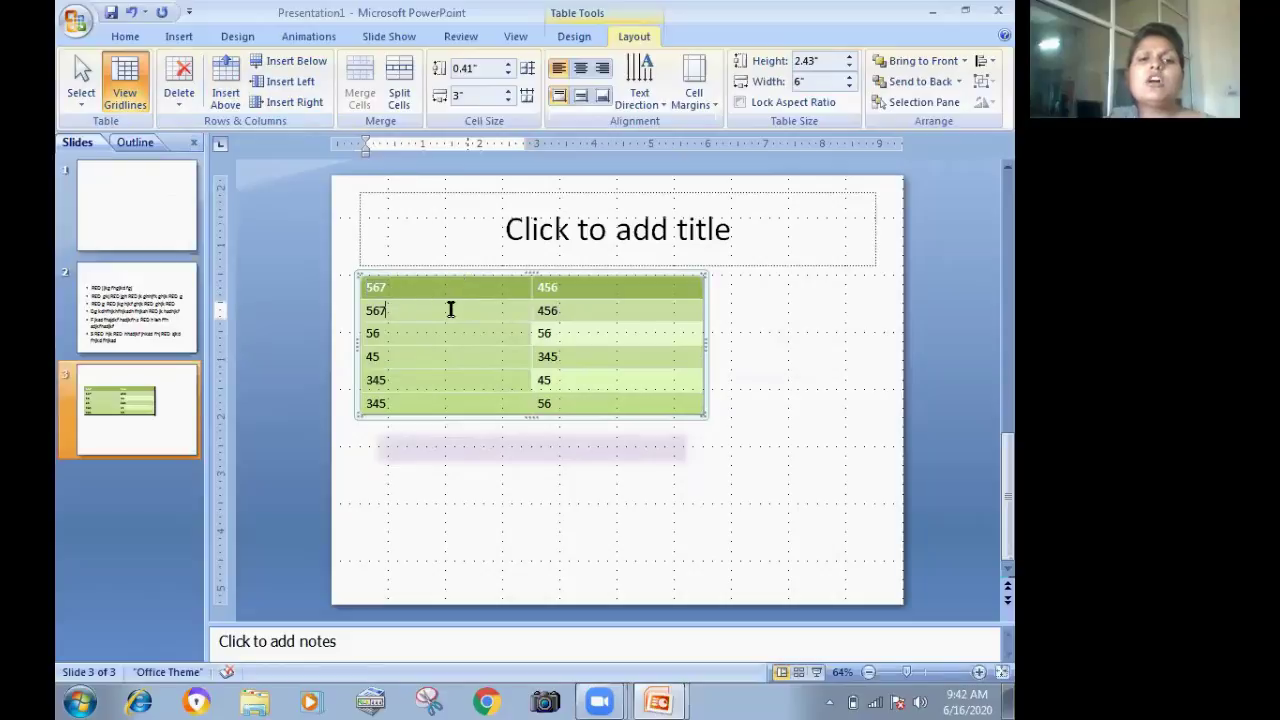
left_click(224, 85)
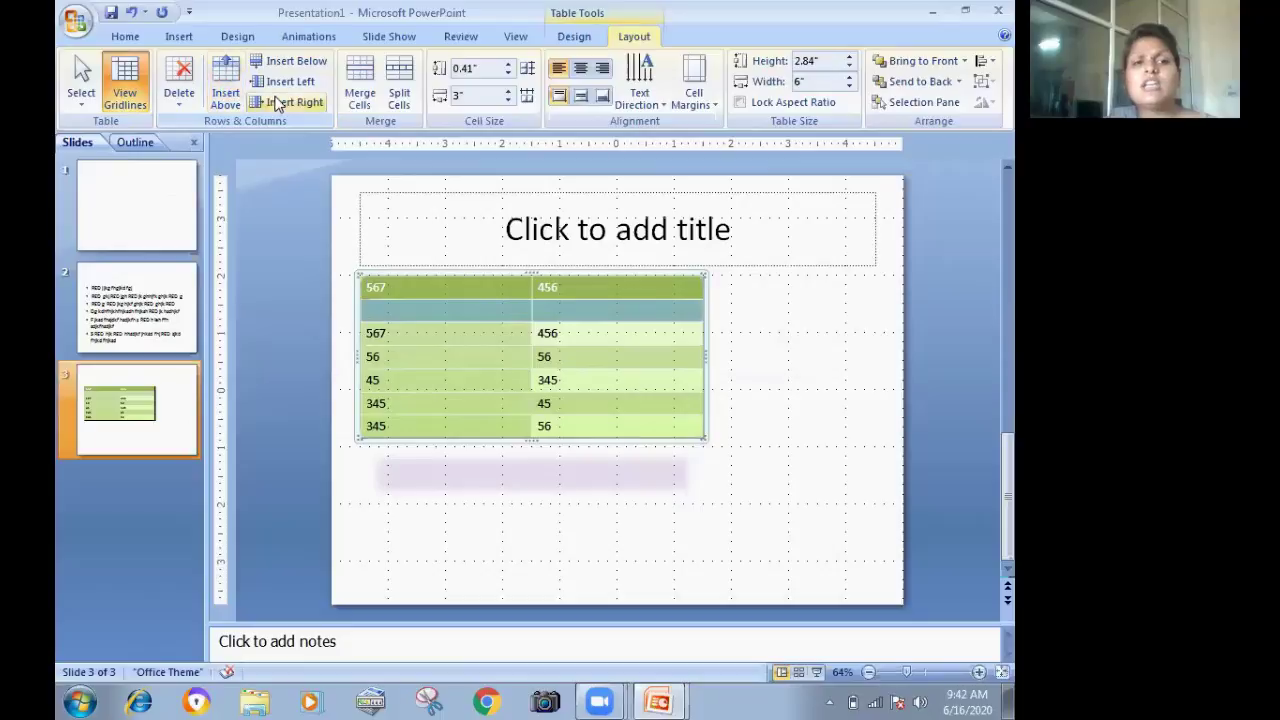
left_click(296, 63)
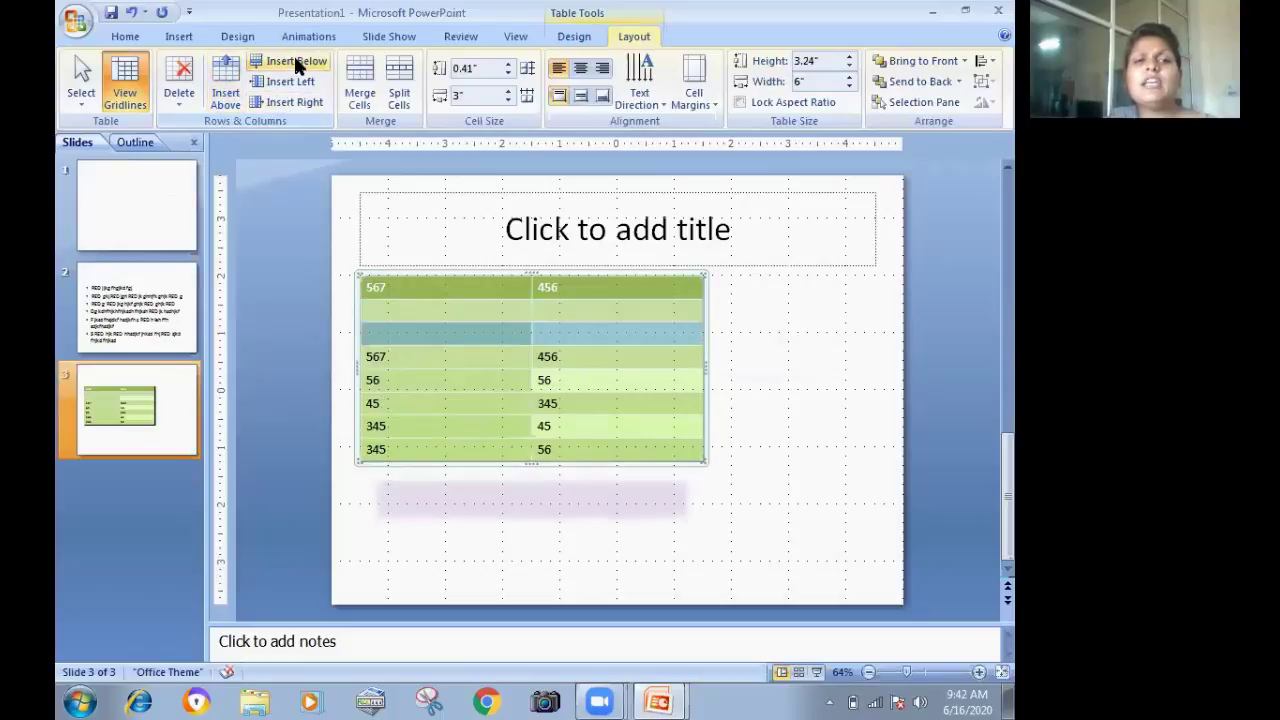
left_click(298, 84)
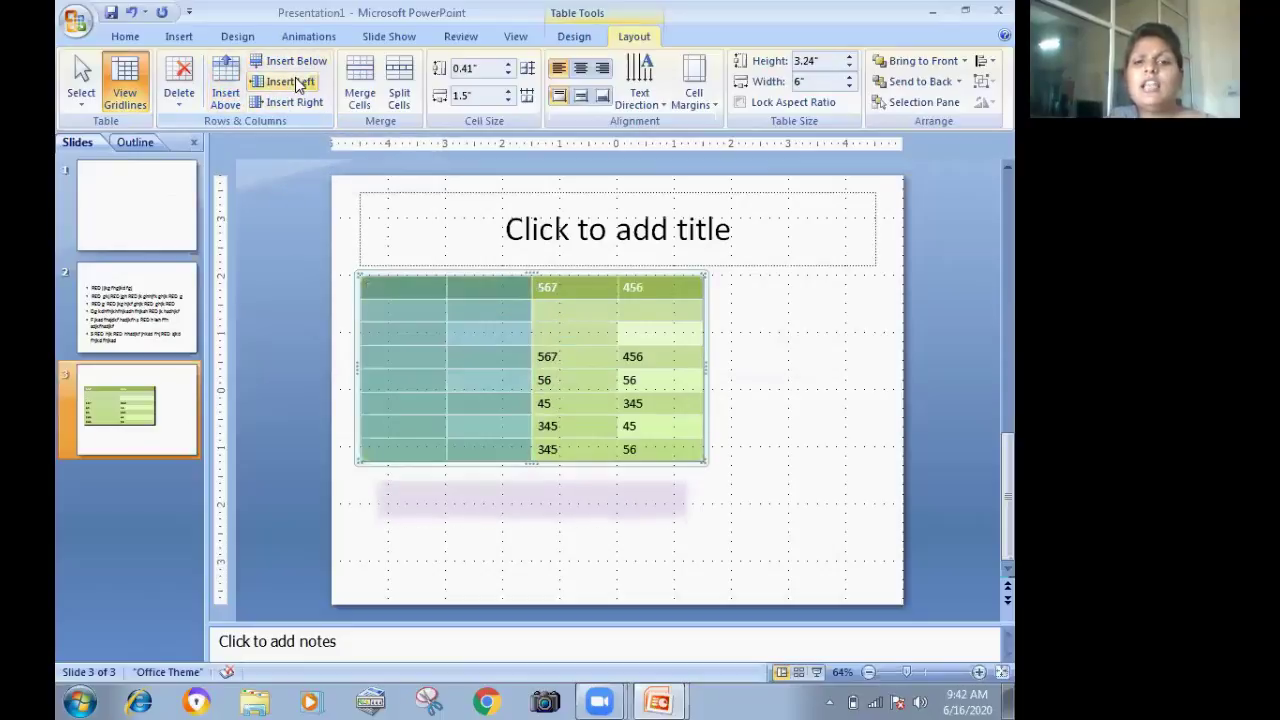
left_click(546, 338)
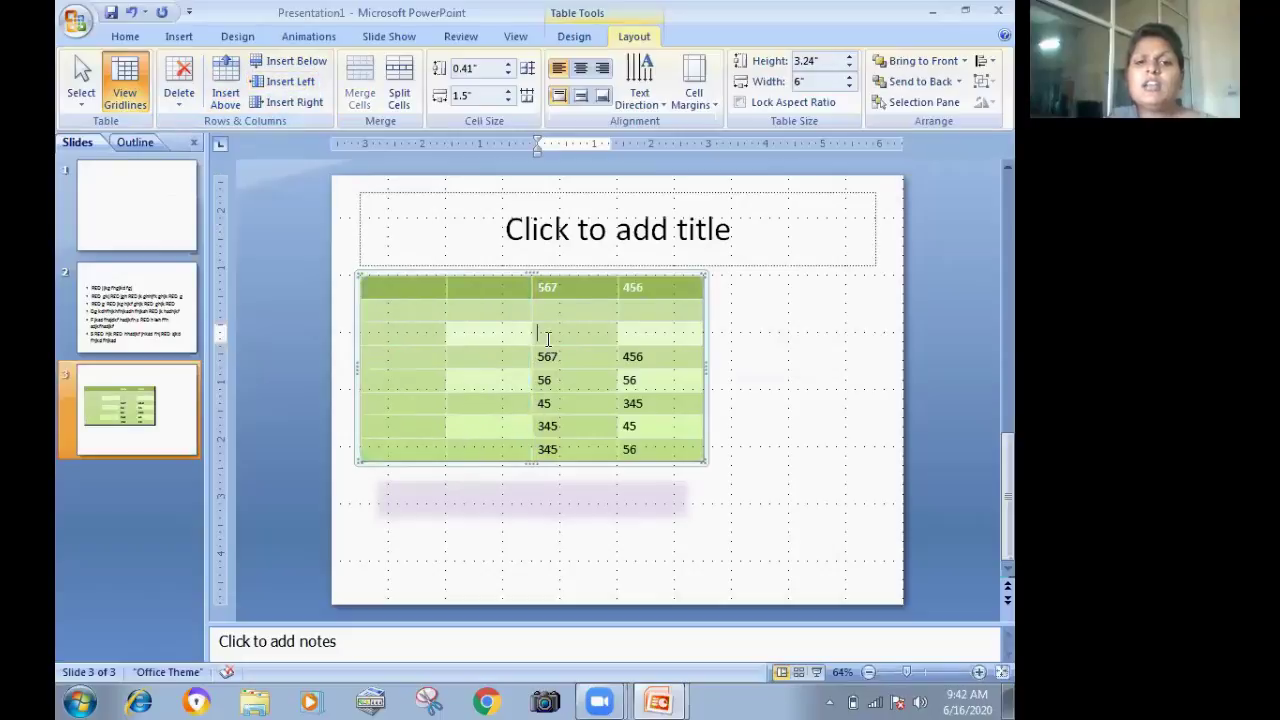
left_click(306, 103)
mouse_move(476, 333)
left_mouse_down()
mouse_move(557, 403)
mouse_move(462, 291)
left_mouse_up()
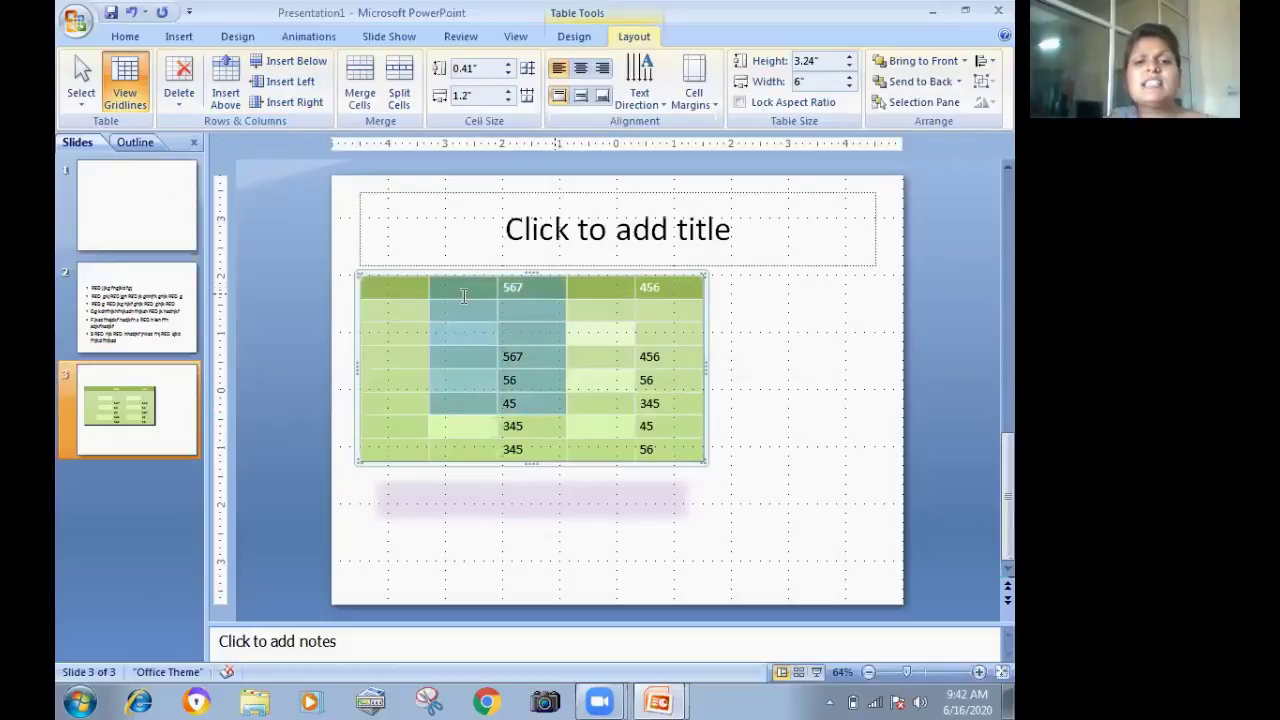
left_click(474, 314)
left_click_drag(474, 309, 519, 382)
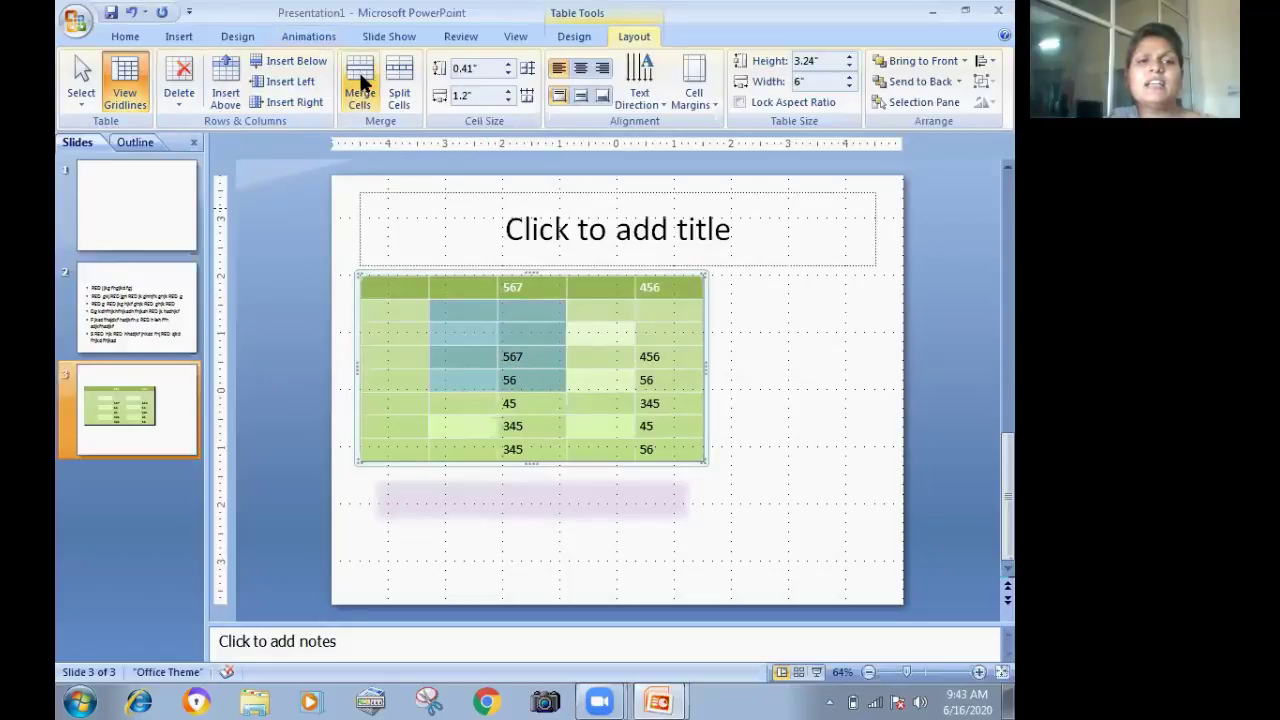
left_click(362, 82)
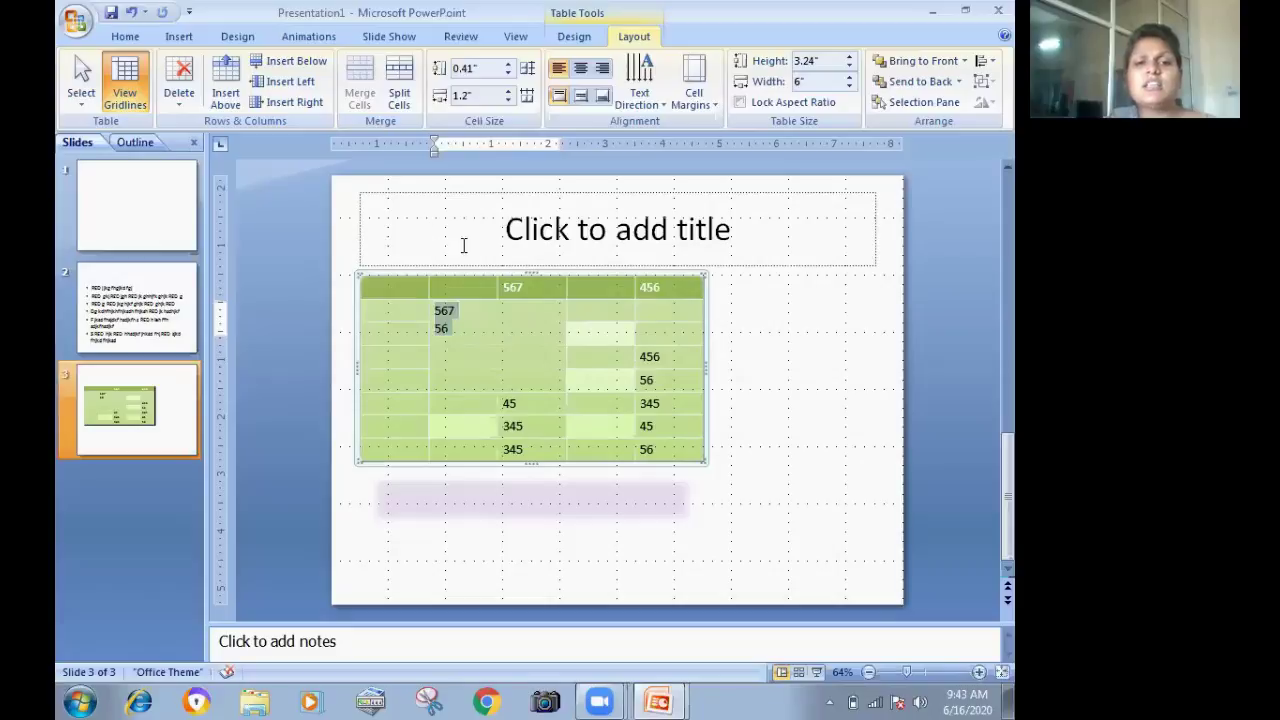
left_click(400, 97)
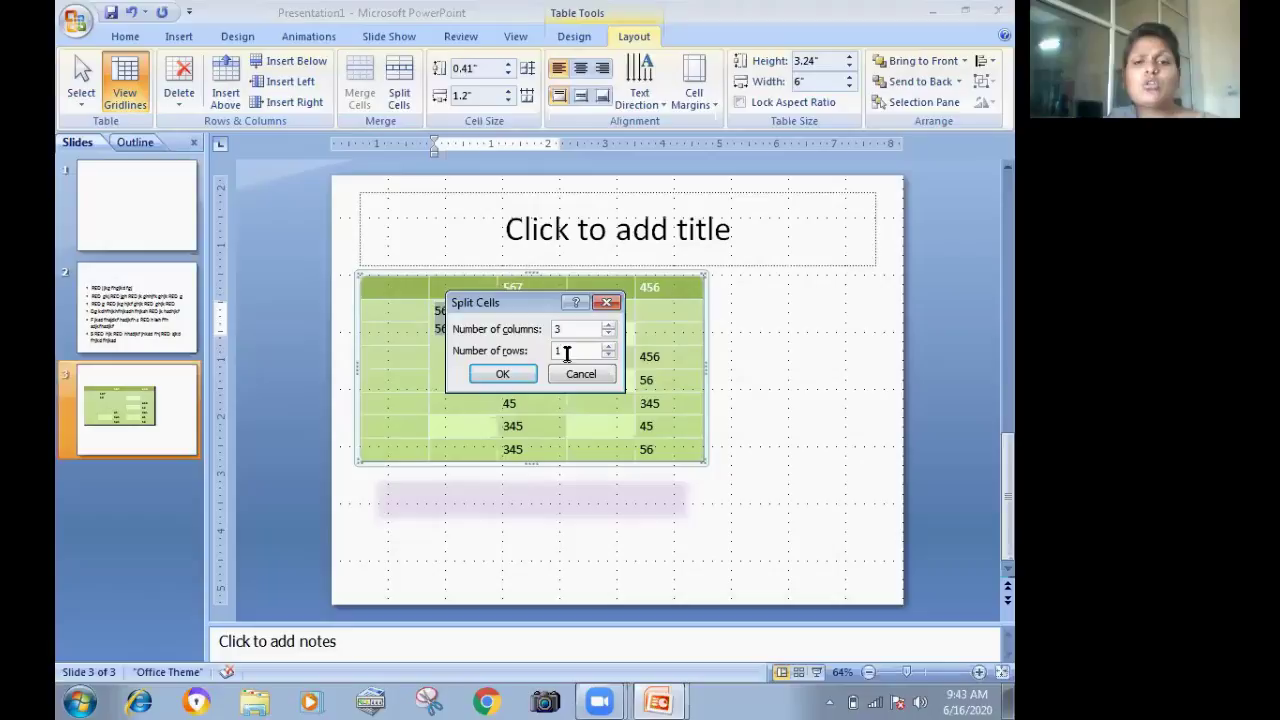
key("BackSpace")
type("3")
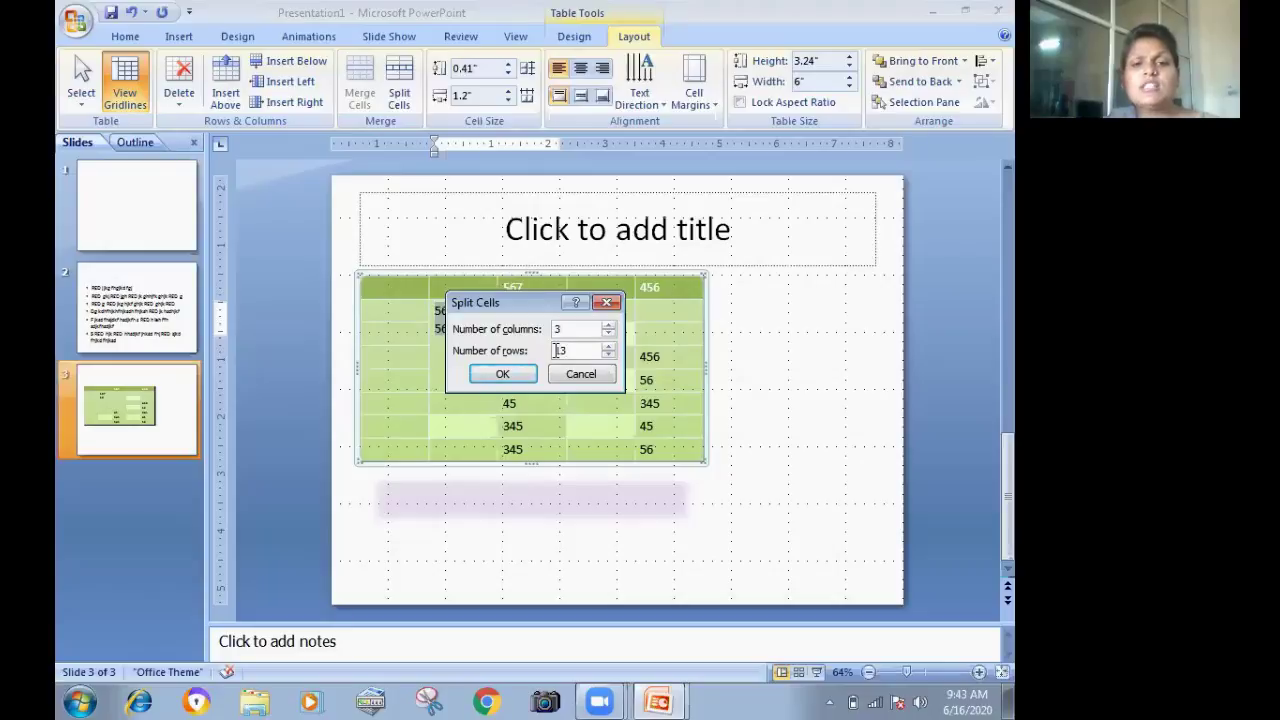
left_click(476, 374)
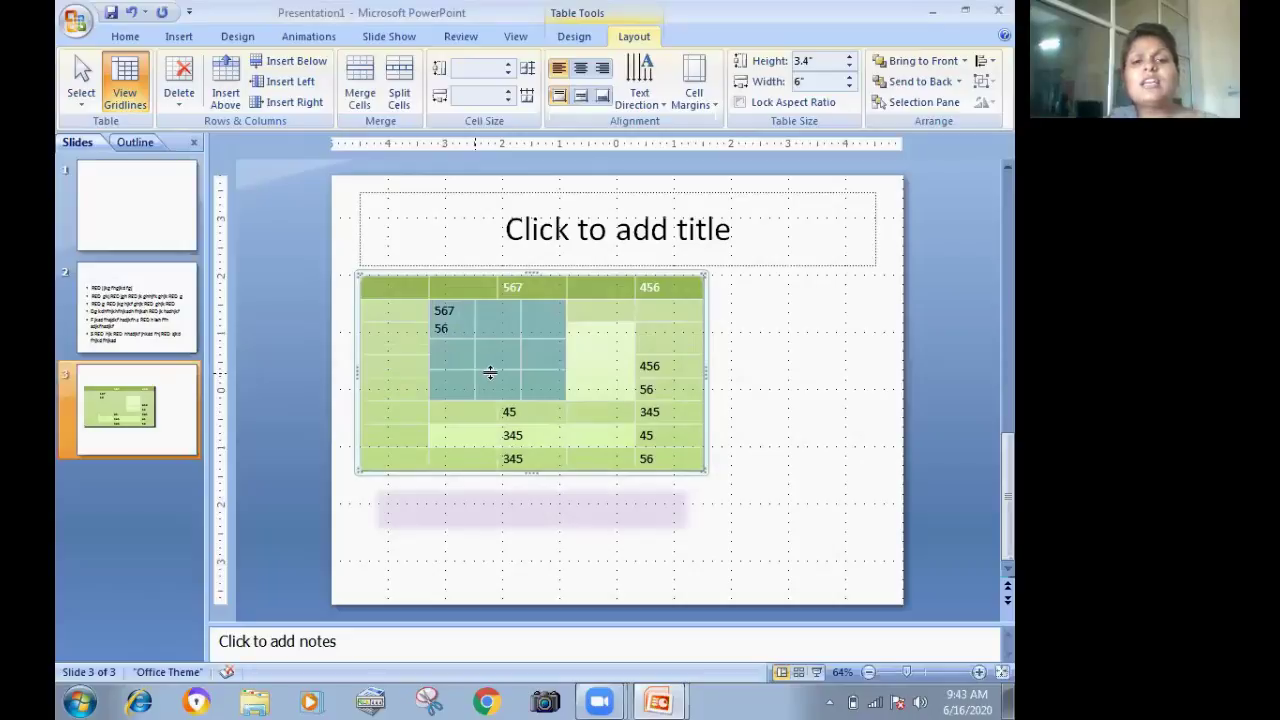
left_click(497, 384)
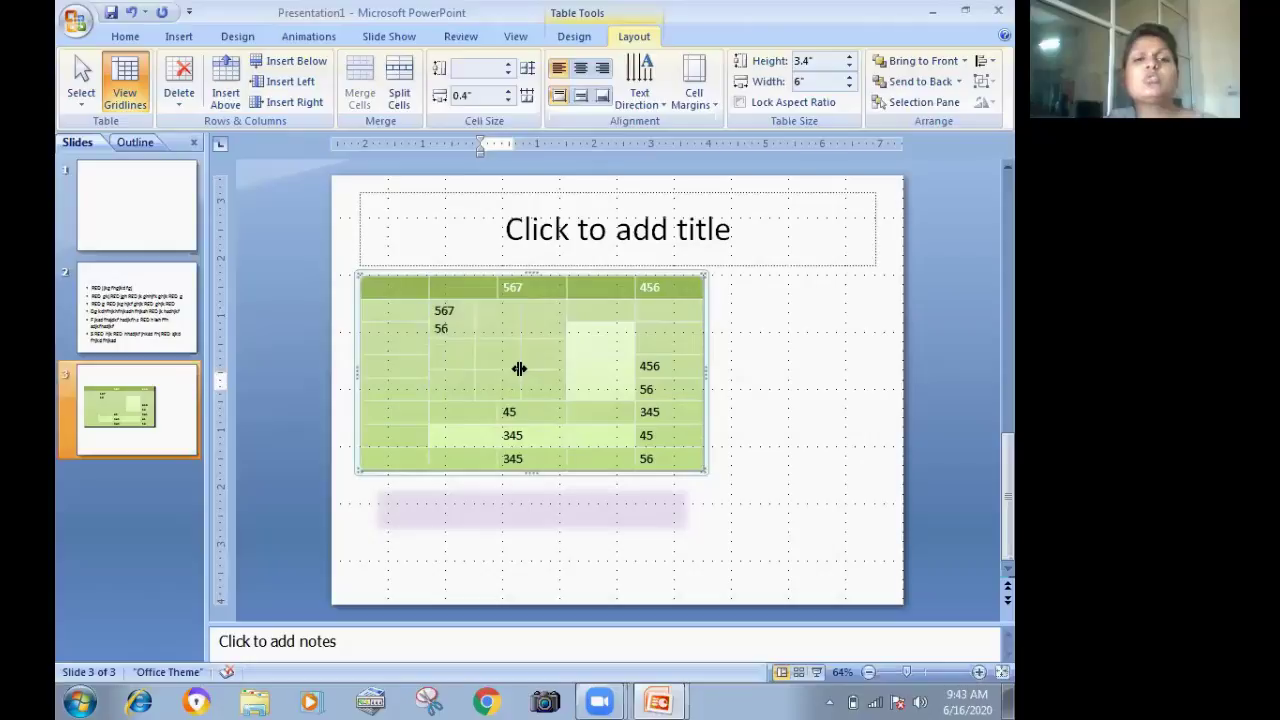
key("ctrl+z")
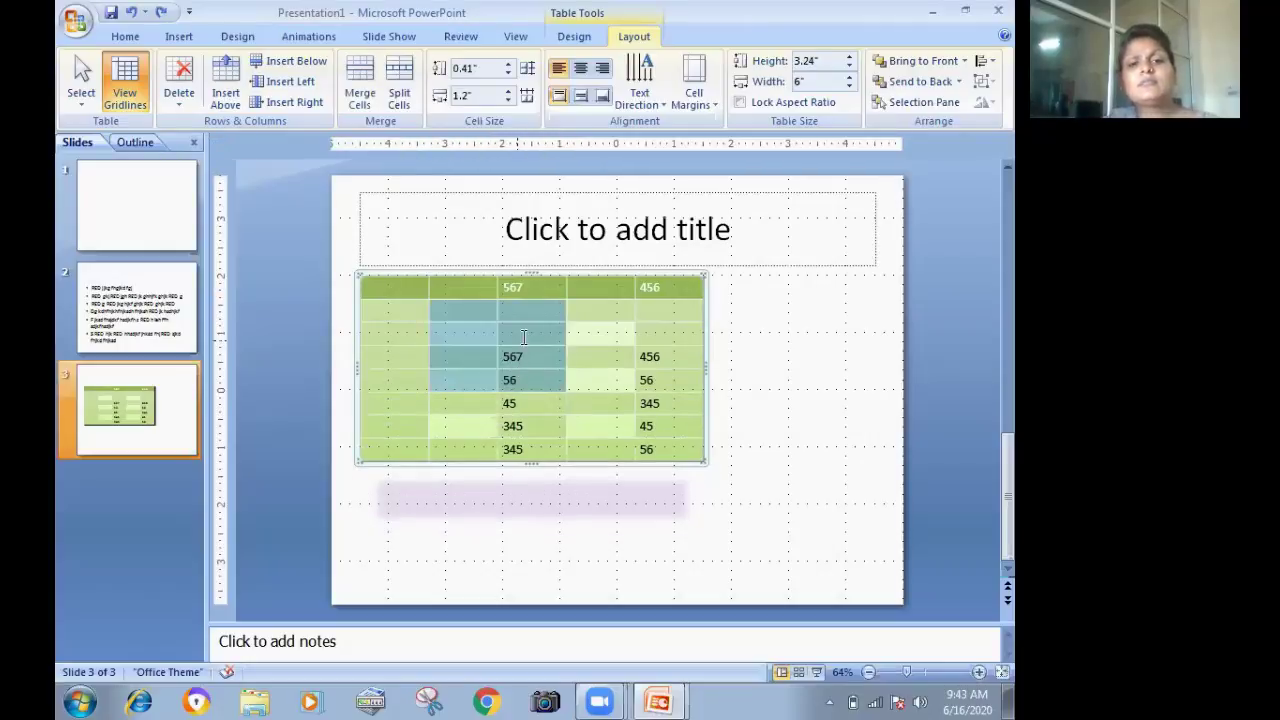
left_click(522, 330)
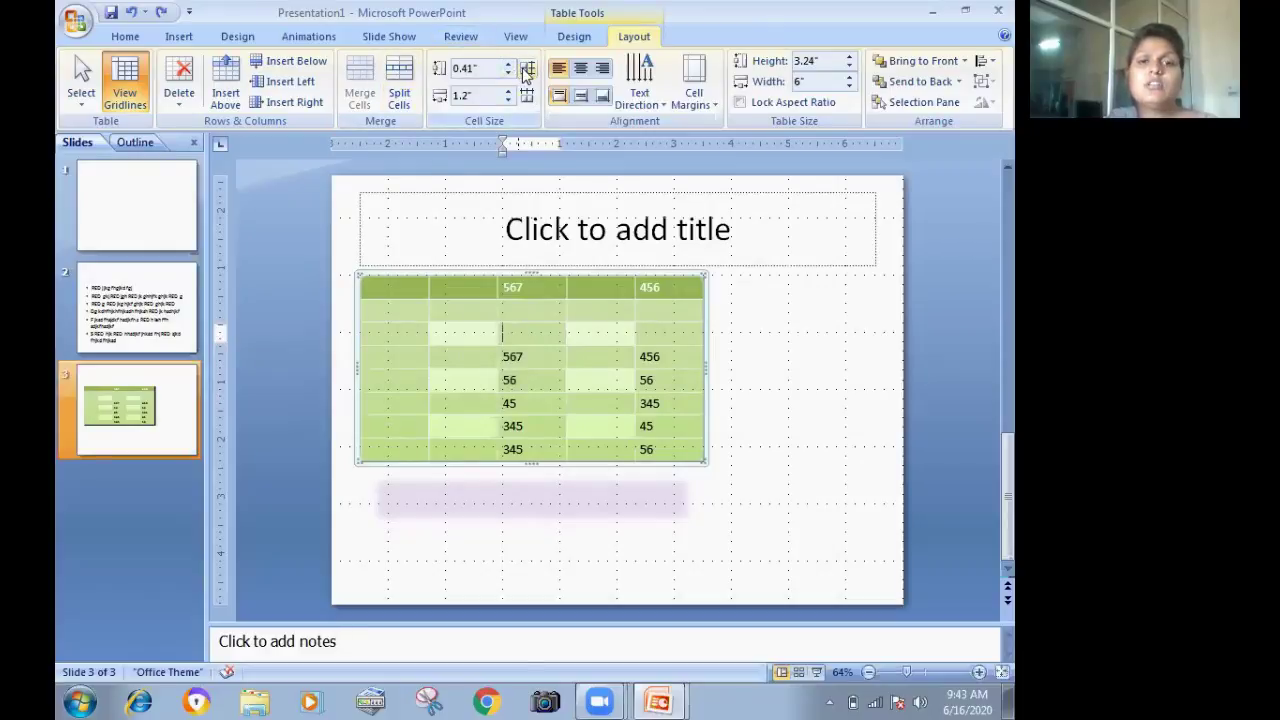
Drag borders to make rows about 1.04" tall, then distribute the five columns to 1.2" each.
left_click(527, 70)
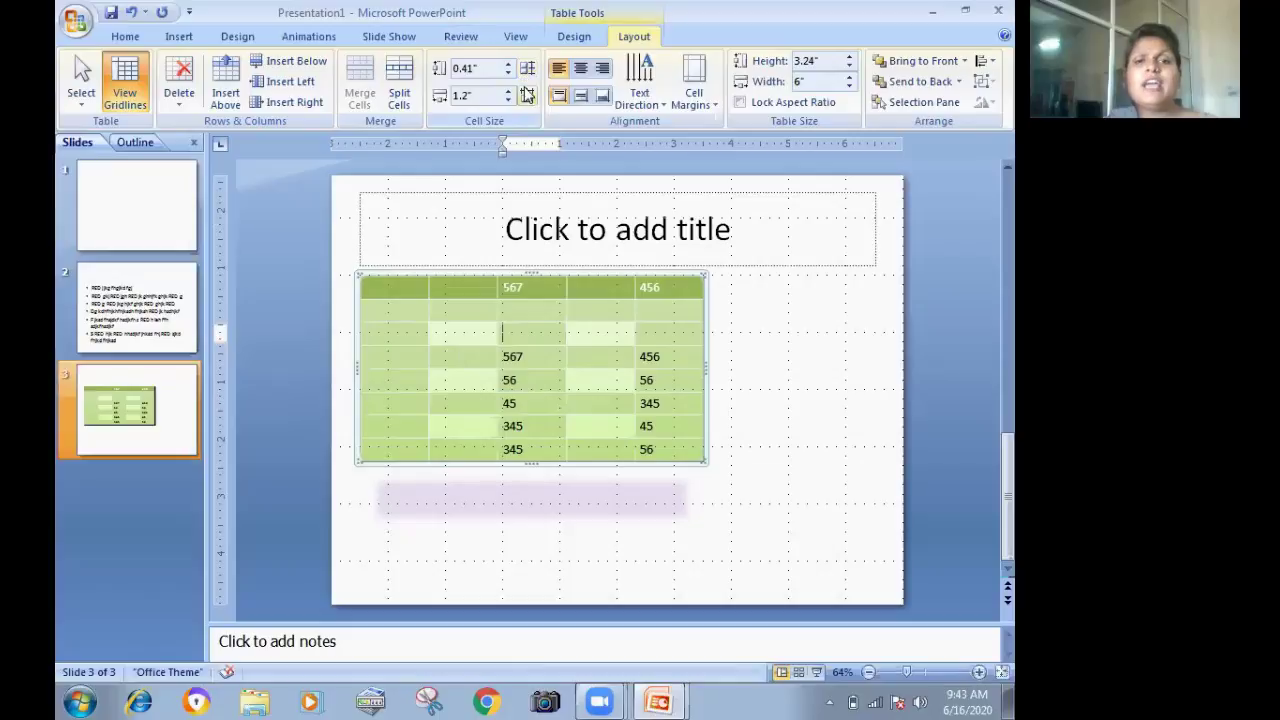
left_click(525, 95)
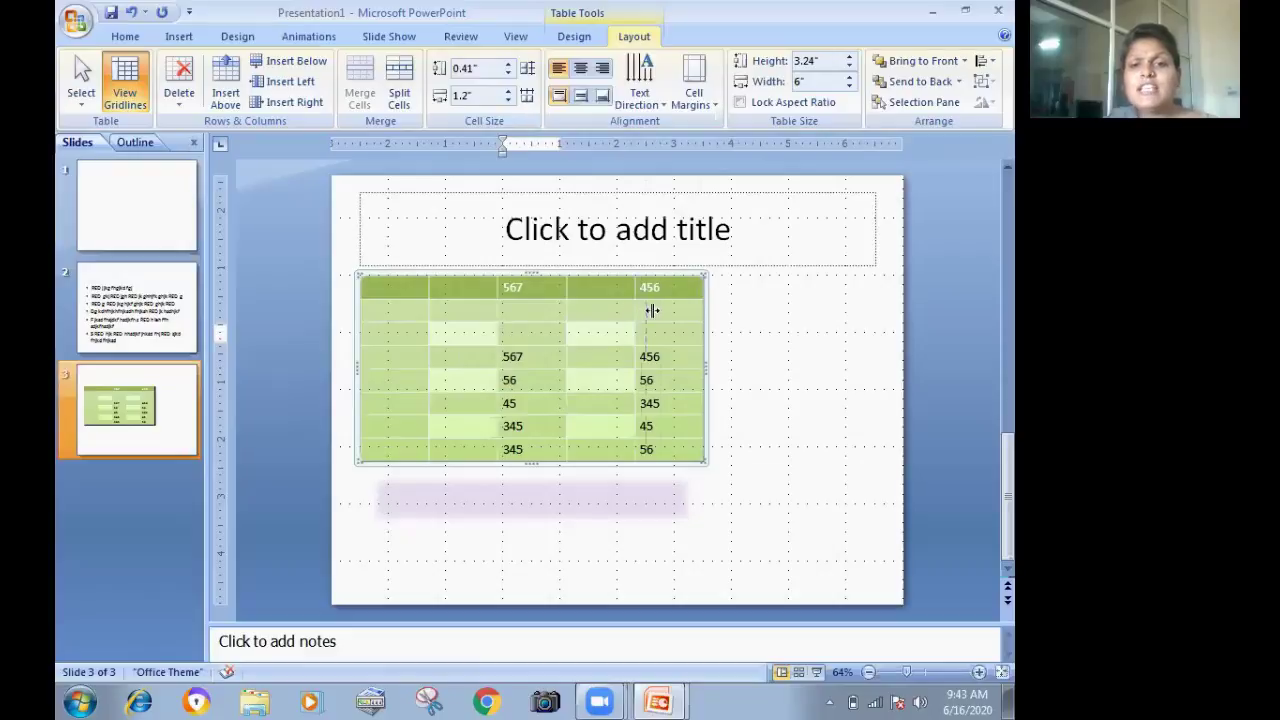
left_click_drag(631, 309, 691, 322)
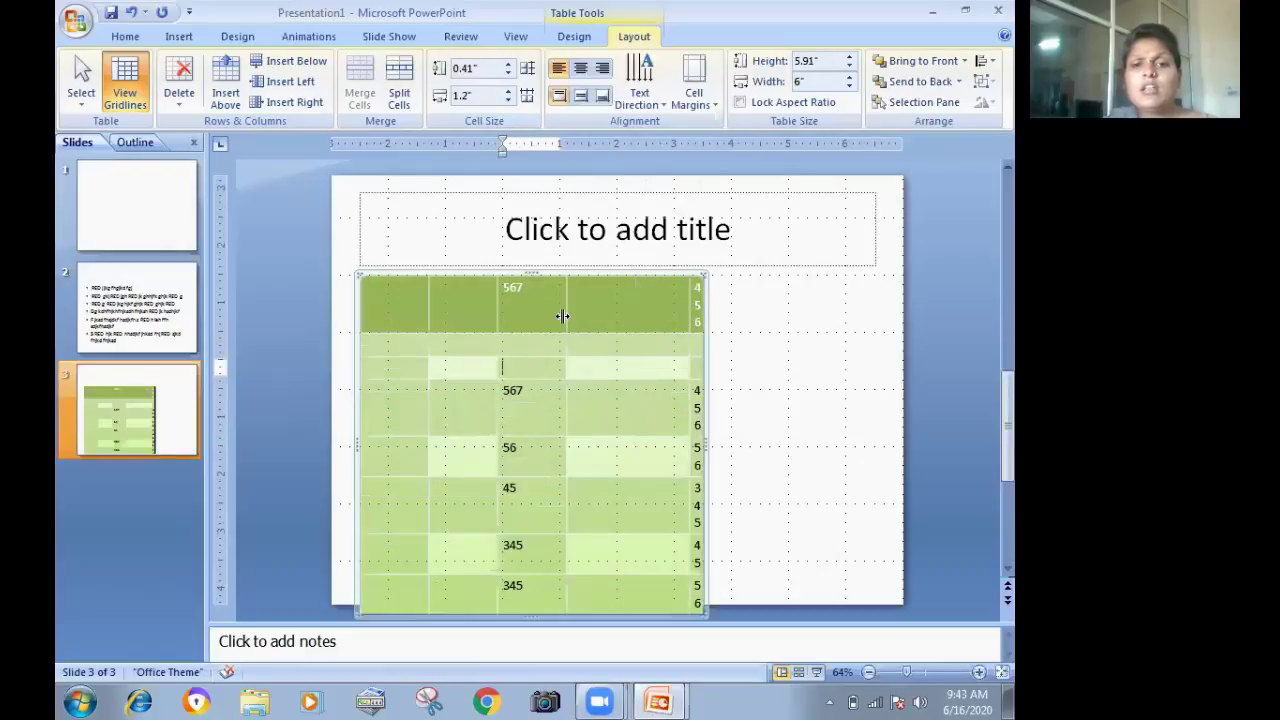
left_click_drag(564, 316, 618, 324)
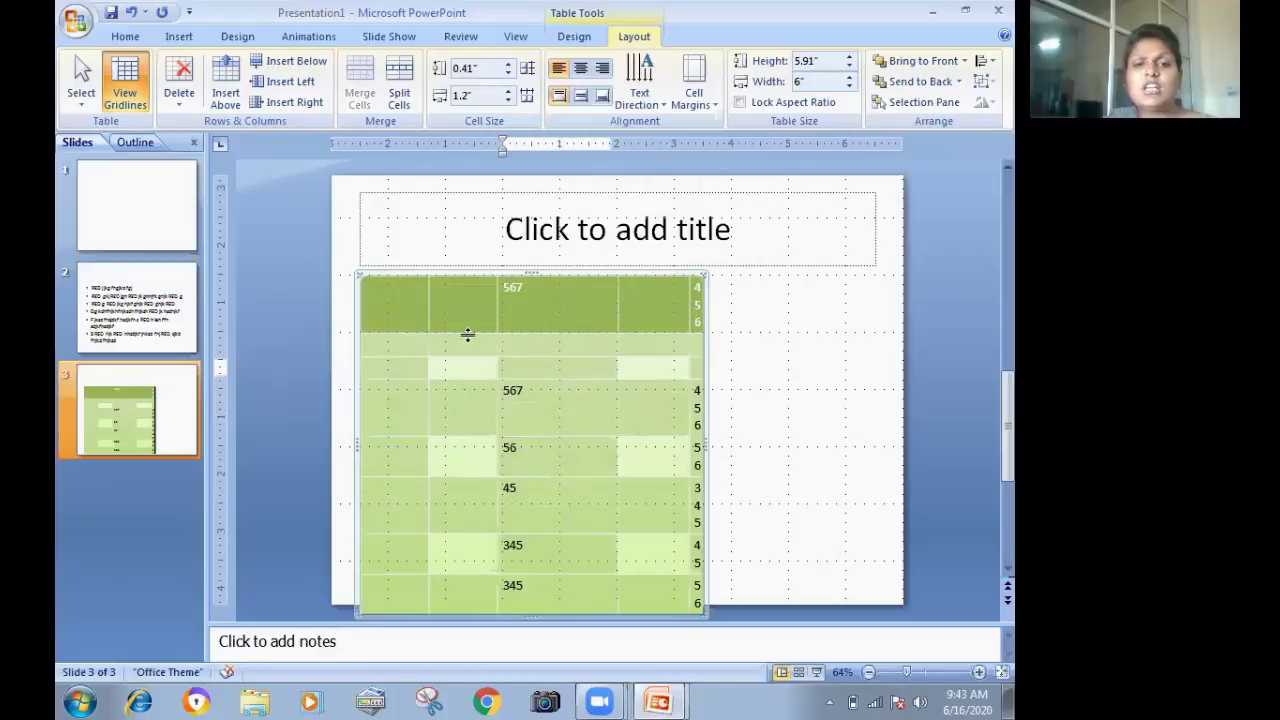
left_click_drag(427, 321, 373, 322)
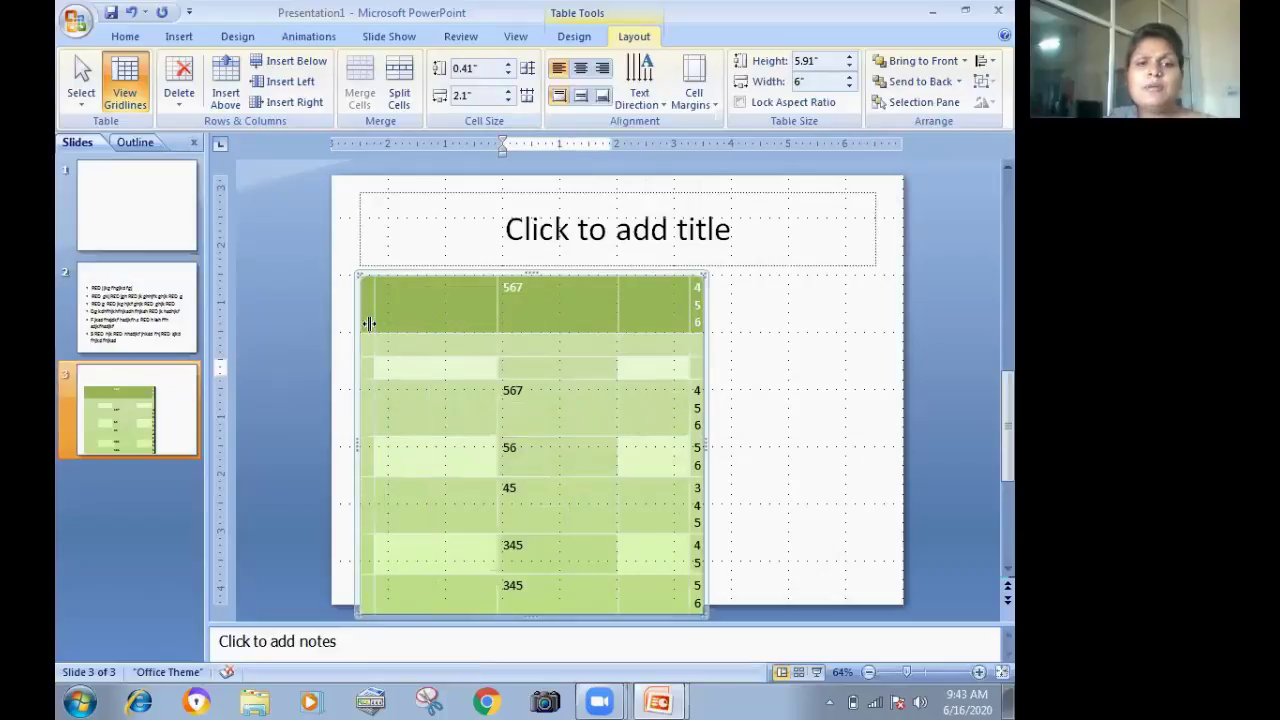
left_click_drag(390, 359, 400, 443)
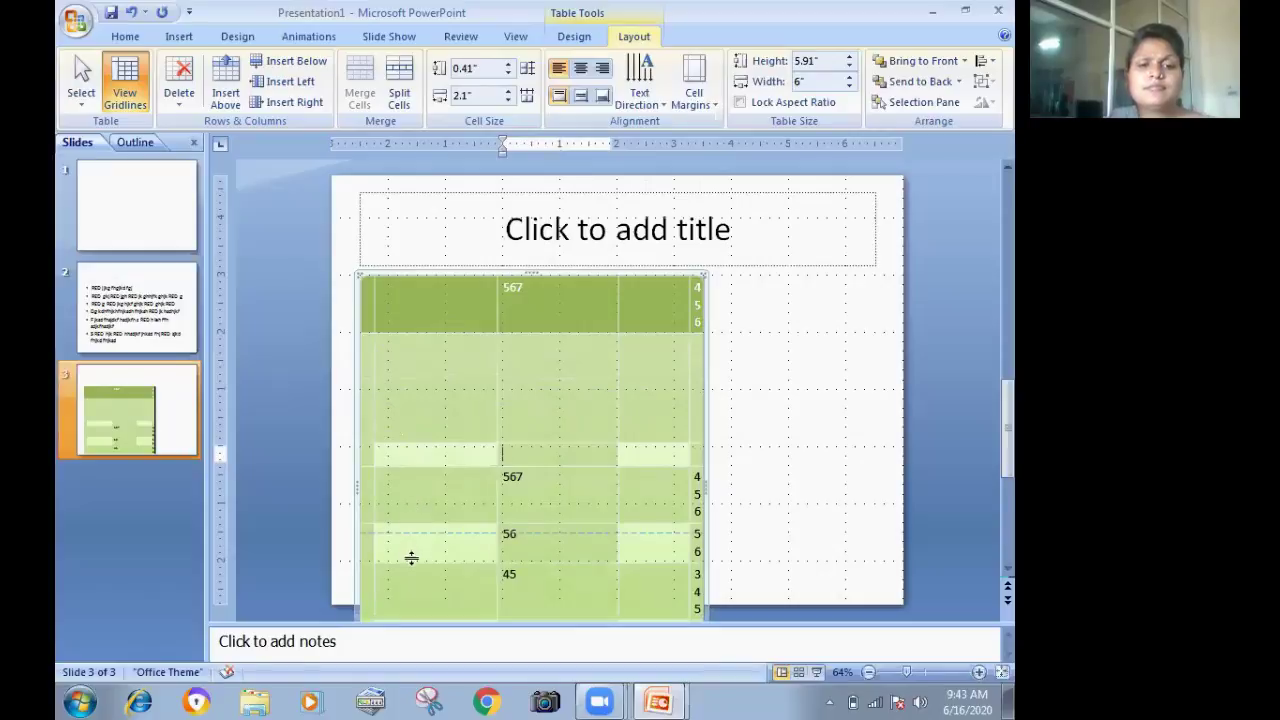
left_click_drag(411, 522, 411, 574)
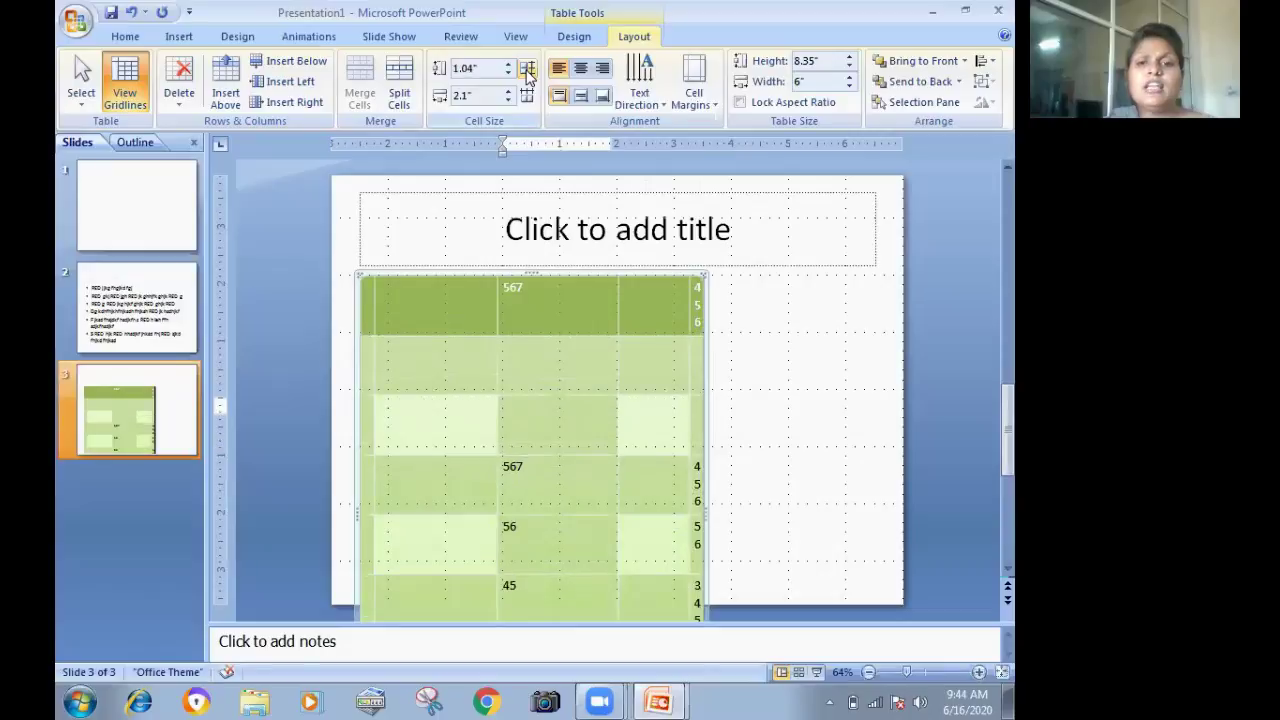
left_click(527, 95)
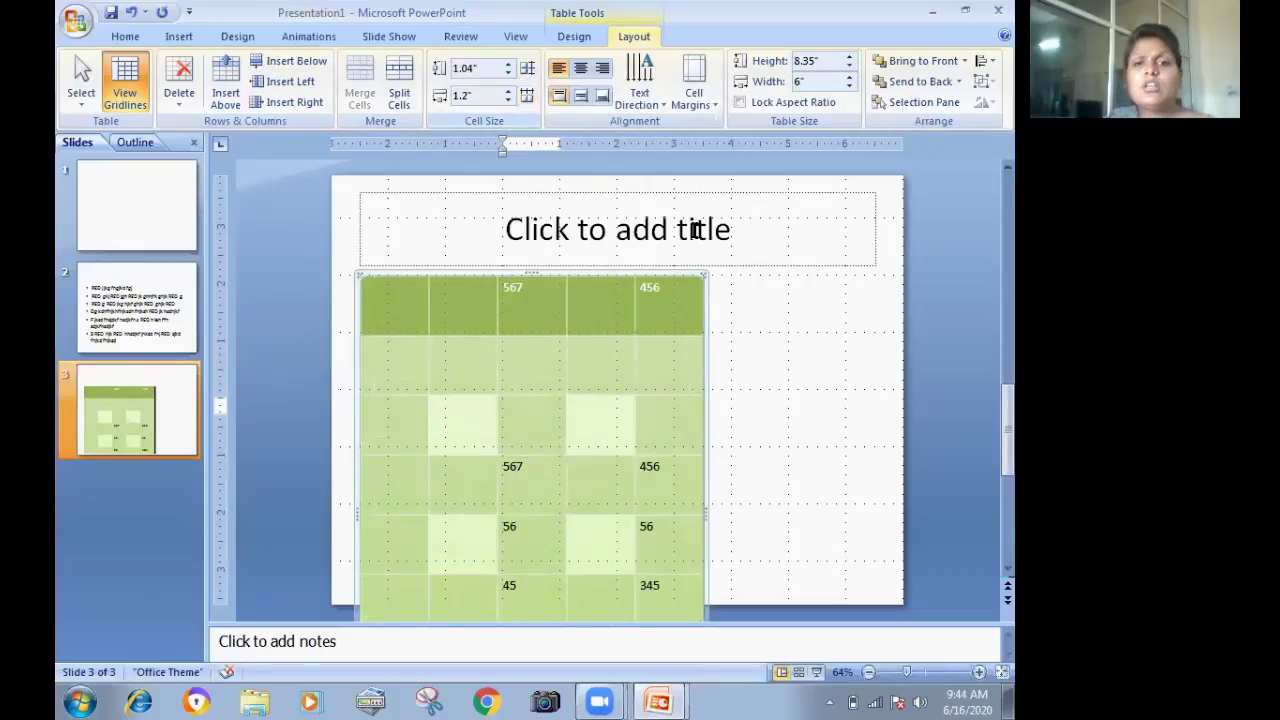
scroll(652, 276, "down", 3)
left_click_drag(659, 255, 660, 255)
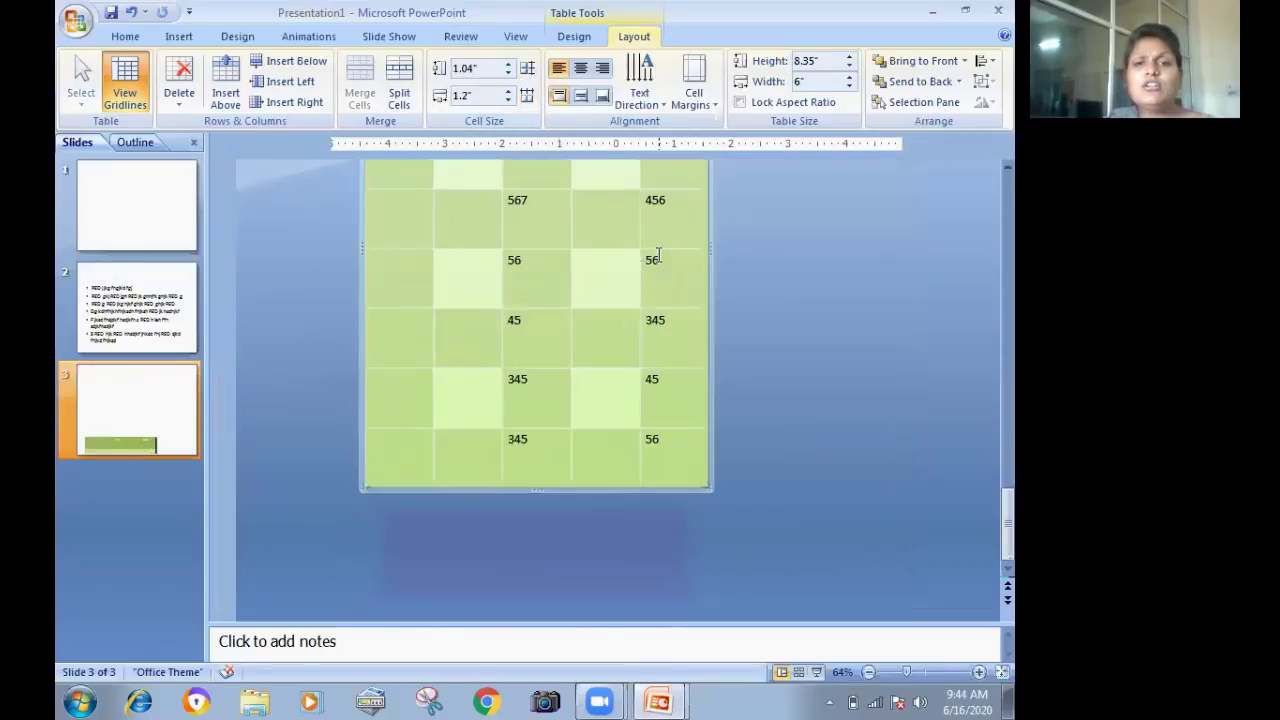
Toggle table gridlines off and scroll back up so the 3.24"-tall table sits under the title.
left_click(132, 88)
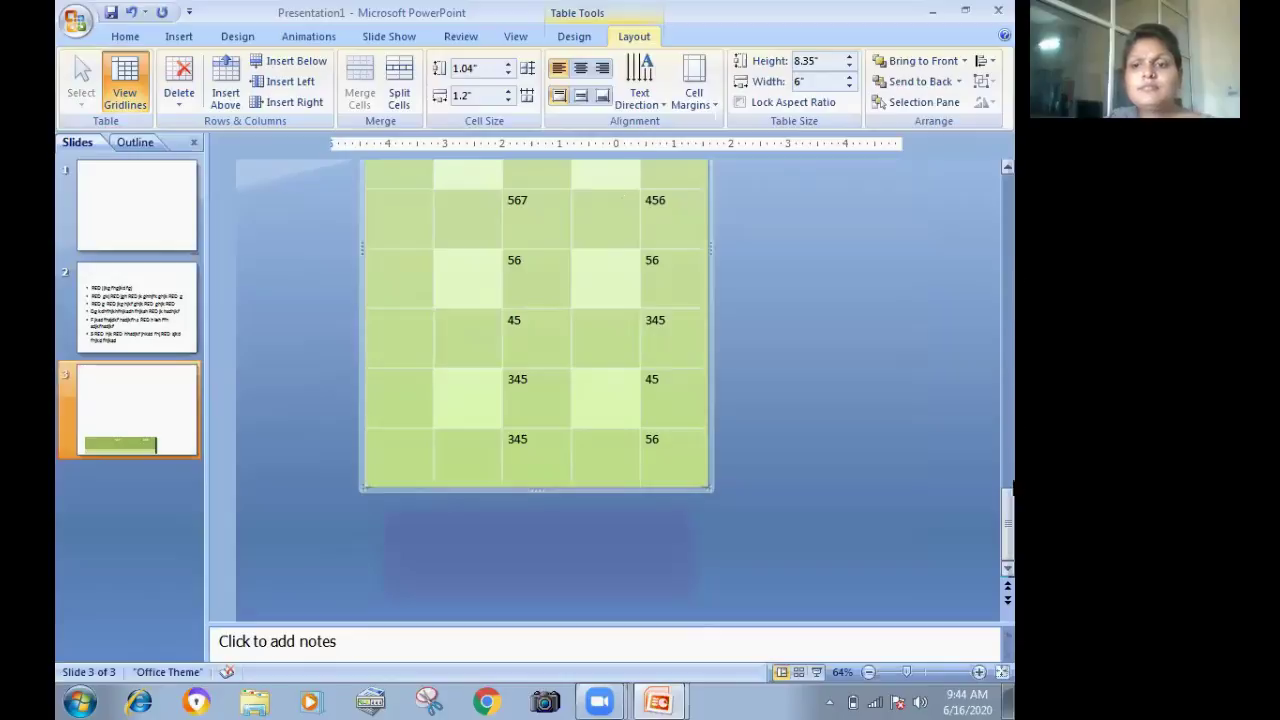
left_click_drag(1015, 510, 1012, 488)
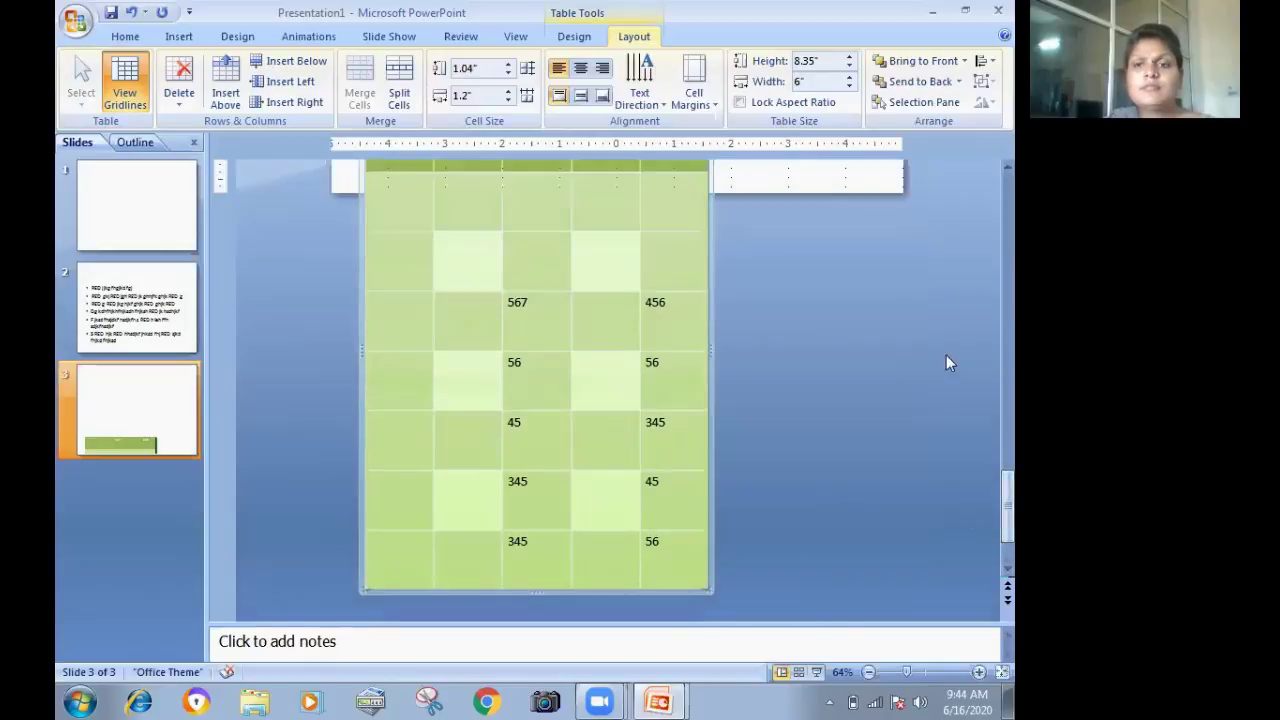
left_click(1008, 172)
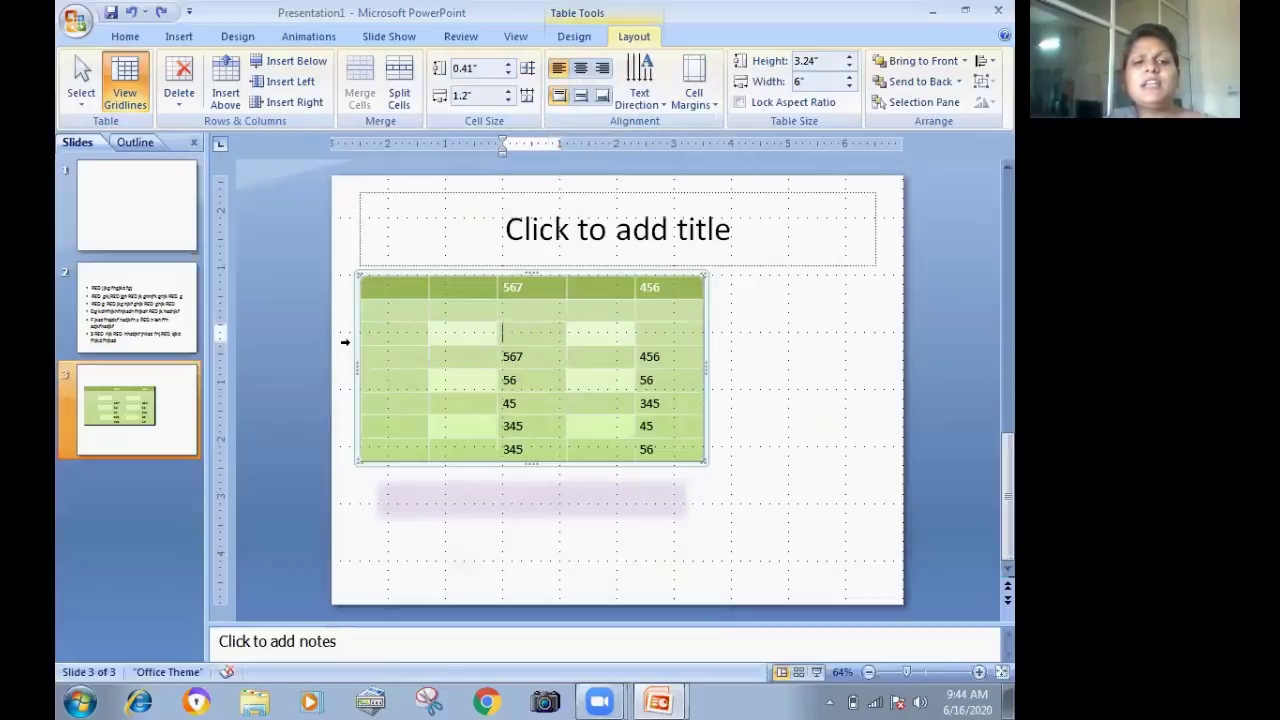
Make the second row much taller, widen the third column, and type 'werwe' into the enlarged cell.
left_click_drag(371, 351, 389, 441)
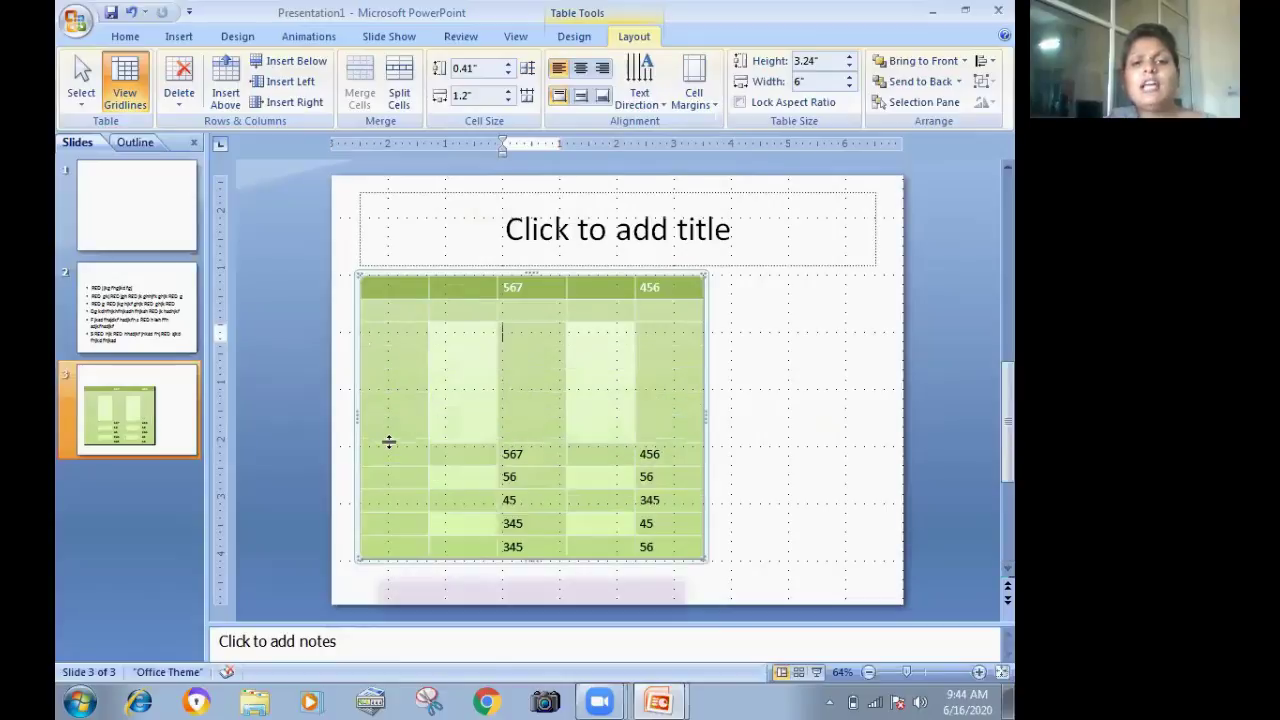
left_click_drag(564, 303, 606, 303)
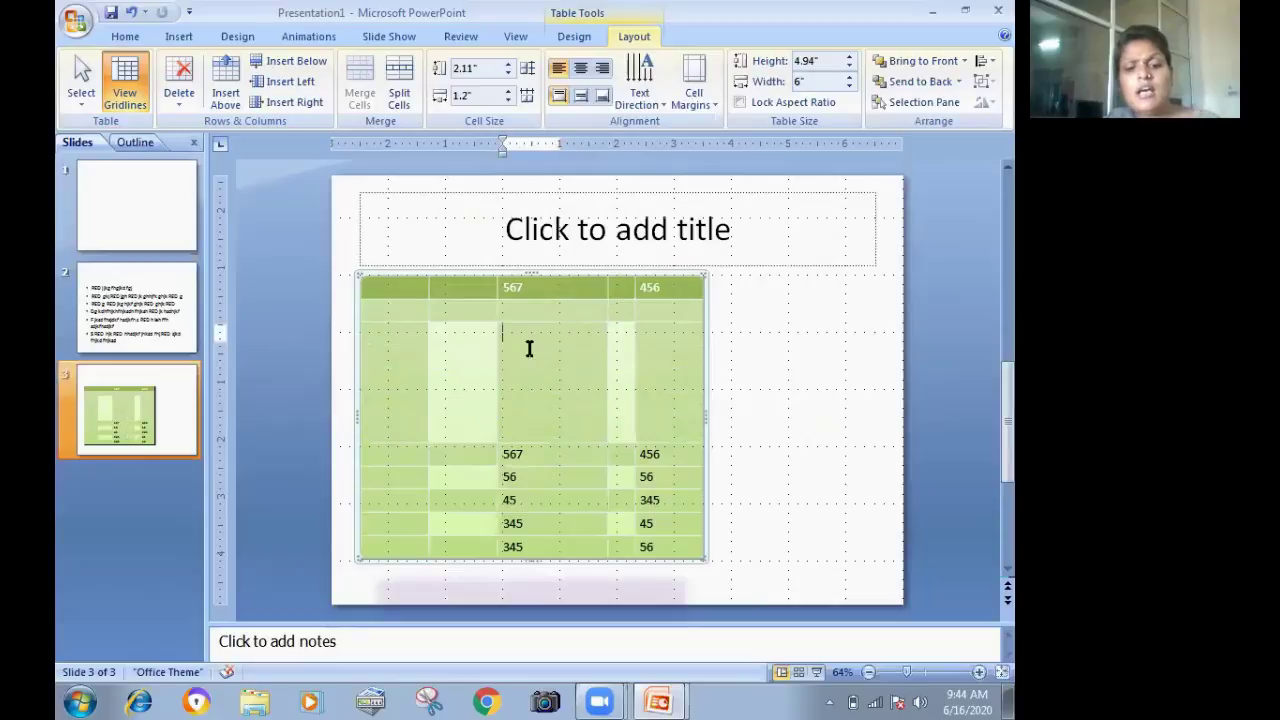
type("werwe")
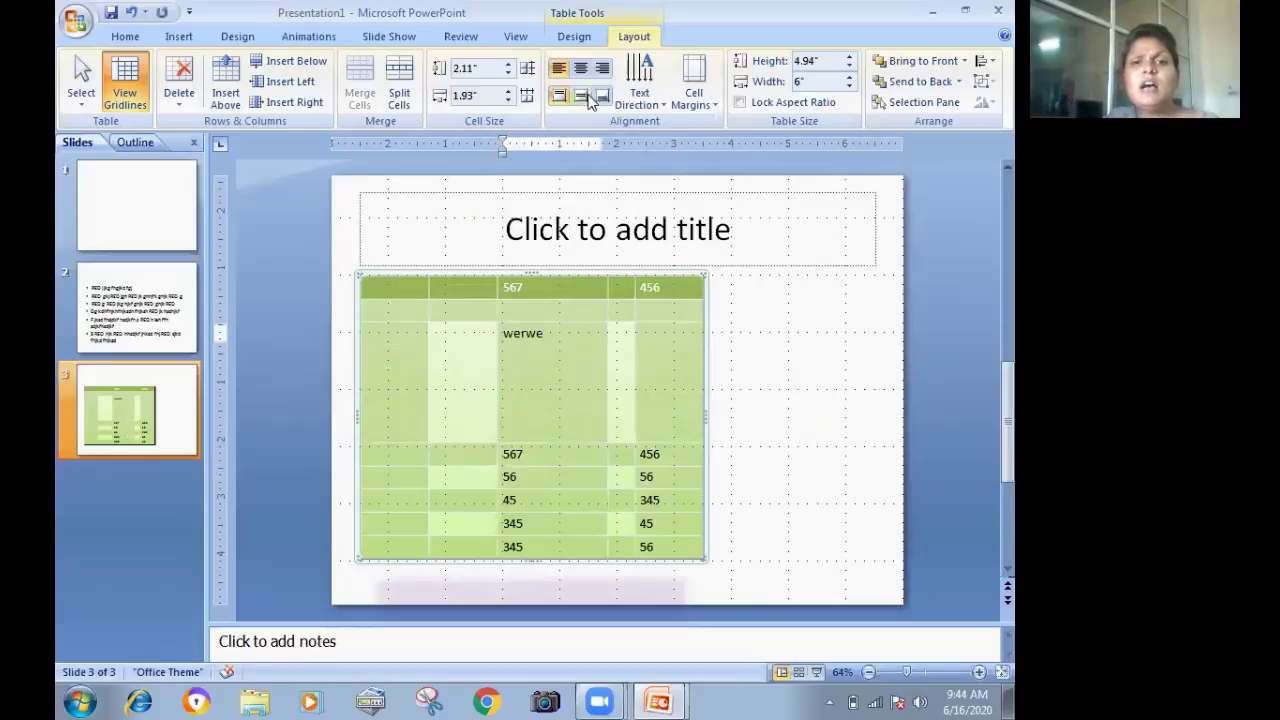
Try centre, right, middle and bottom alignment on the 'werwe' cell text.
left_click(581, 68)
left_click(602, 70)
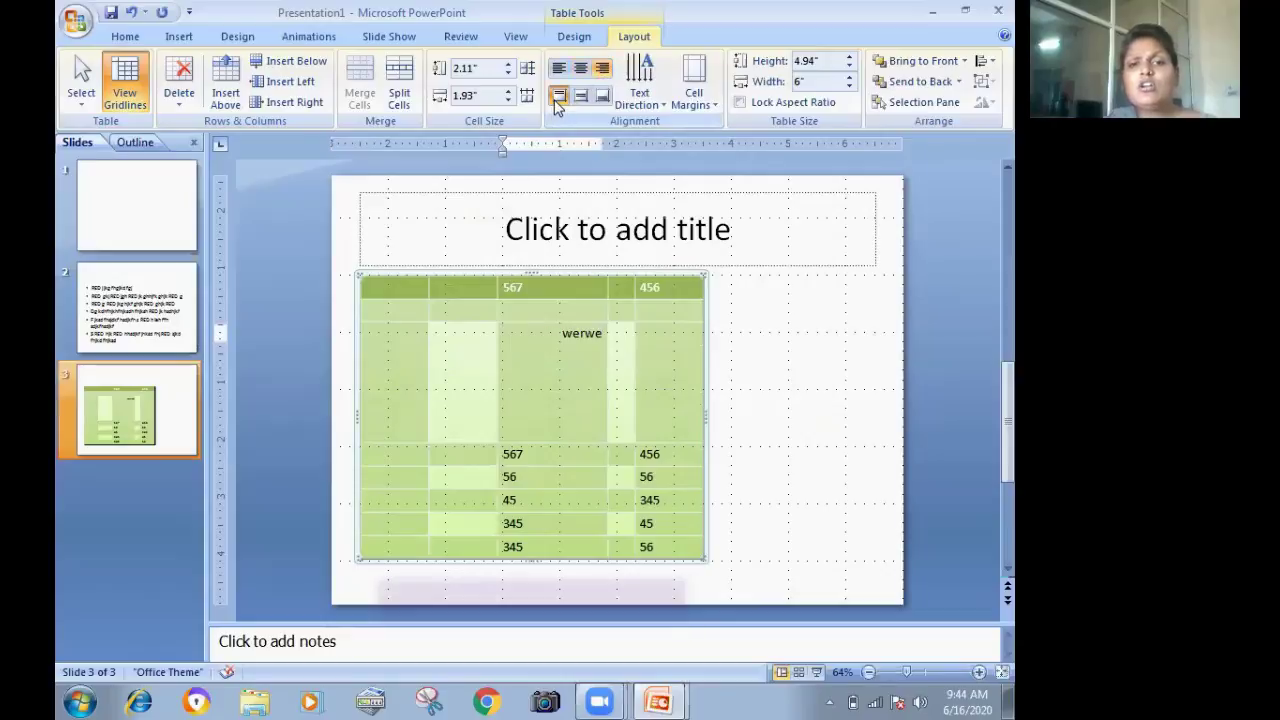
left_click(580, 96)
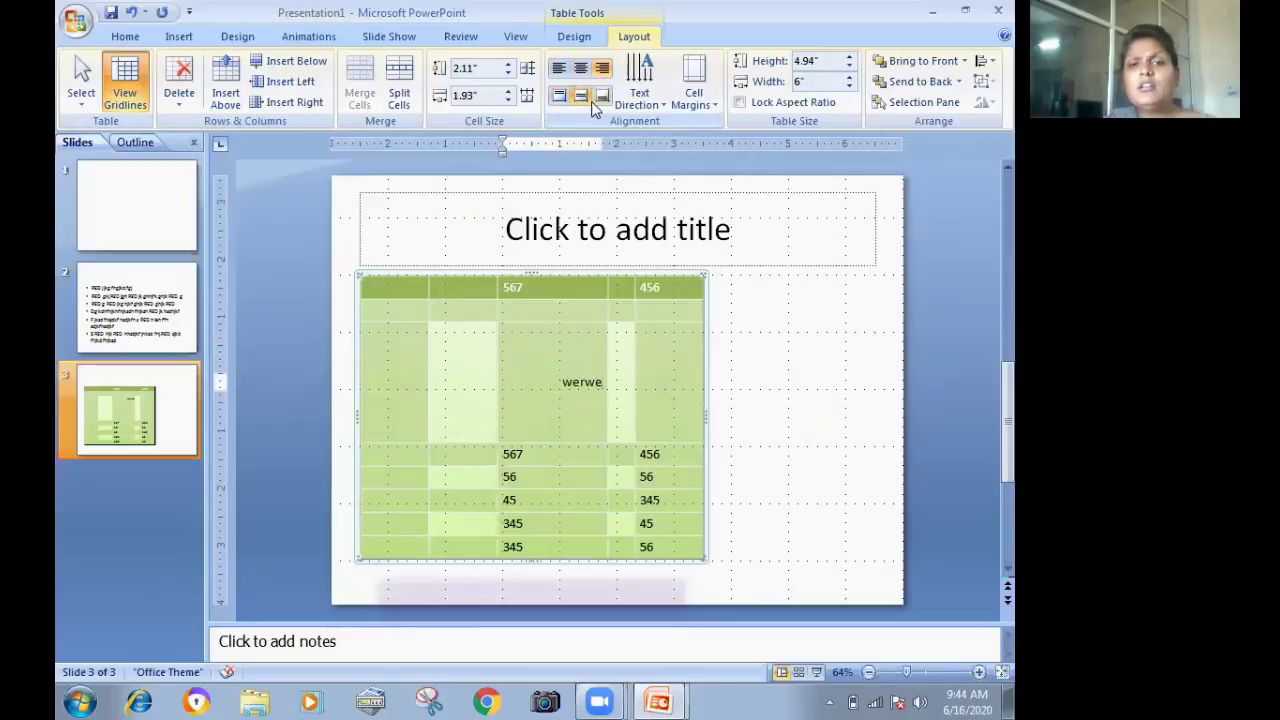
left_click(599, 98)
Cycle the cell Text Direction through horizontal, rotate 90° and rotate 270°.
left_click(642, 98)
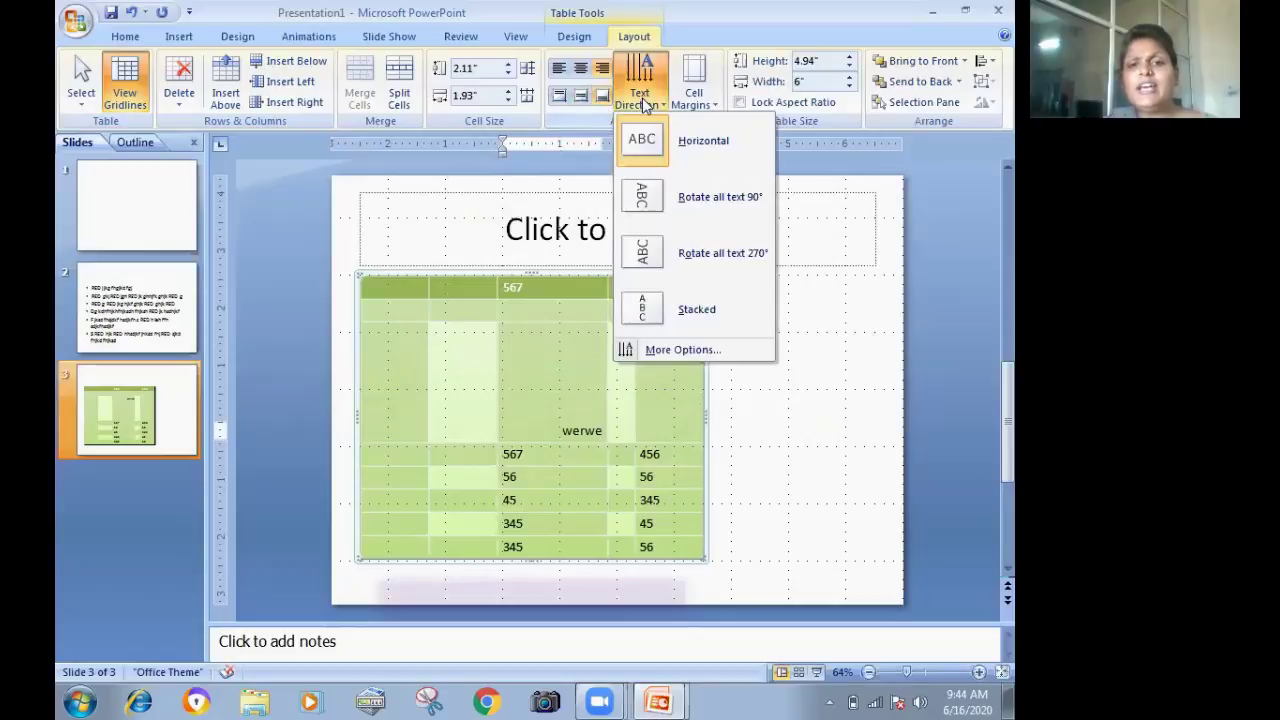
left_click(672, 165)
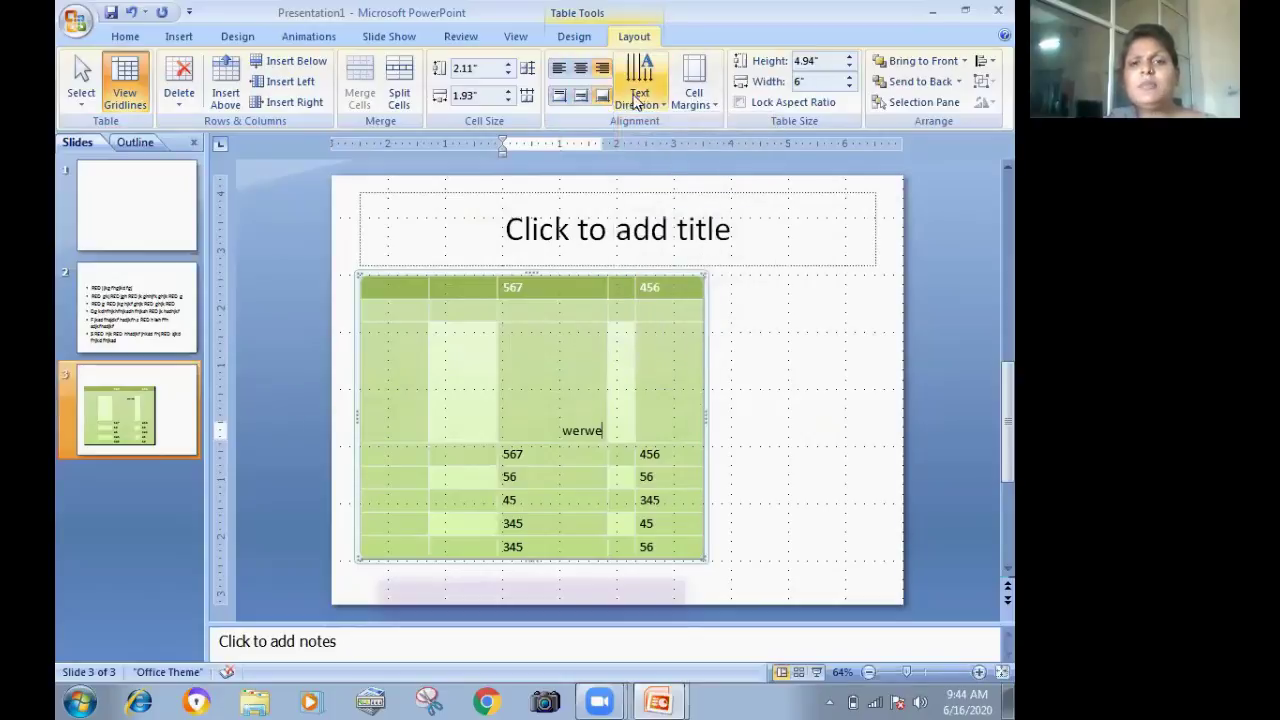
left_click(636, 95)
left_click(660, 191)
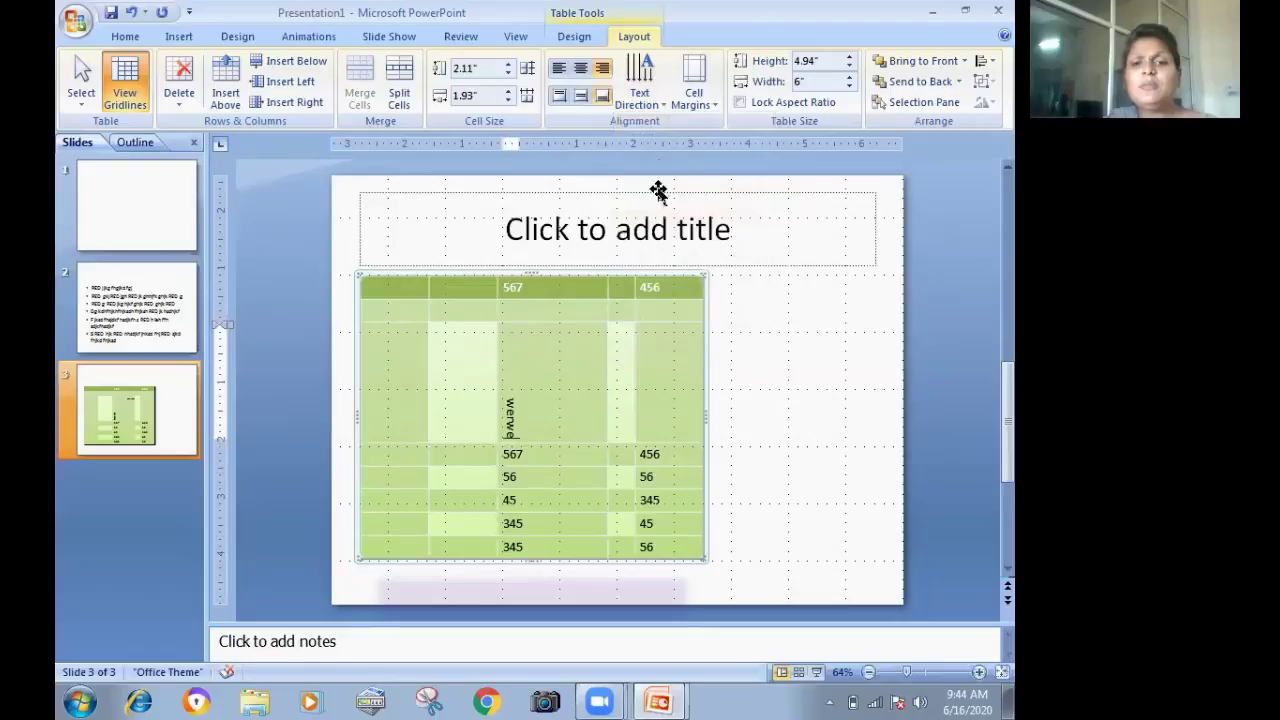
left_click(657, 109)
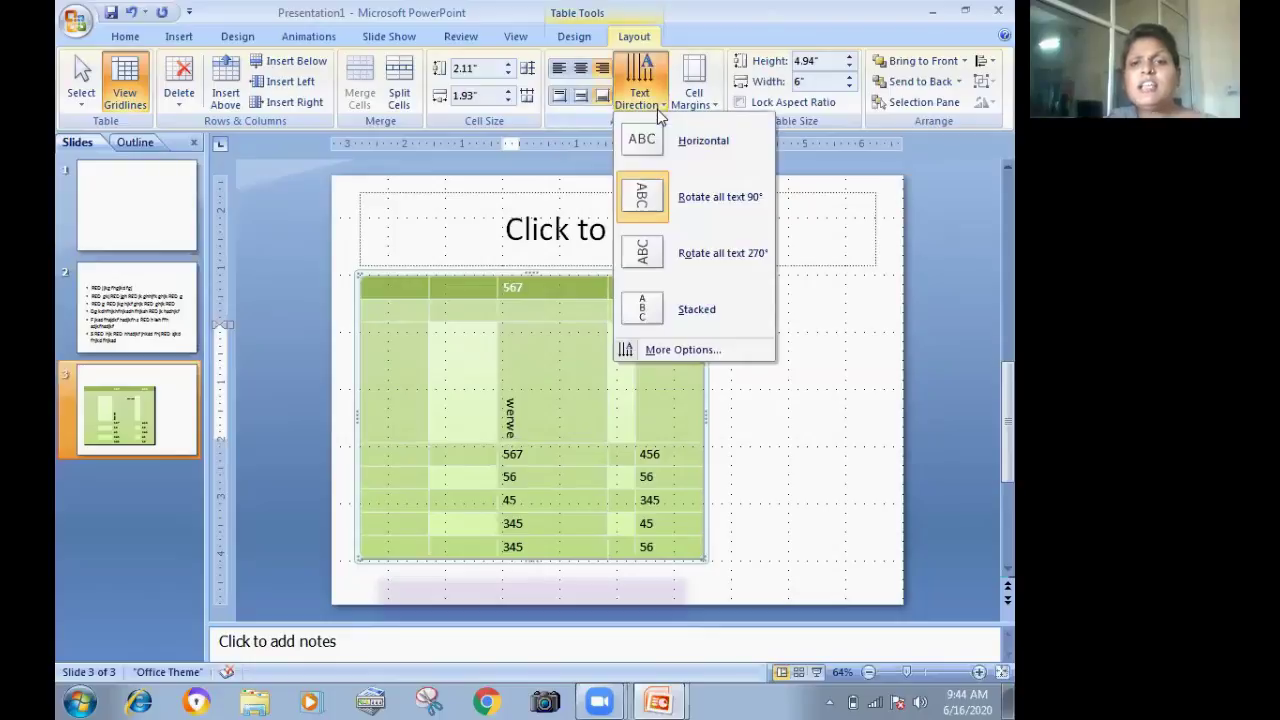
left_click(679, 249)
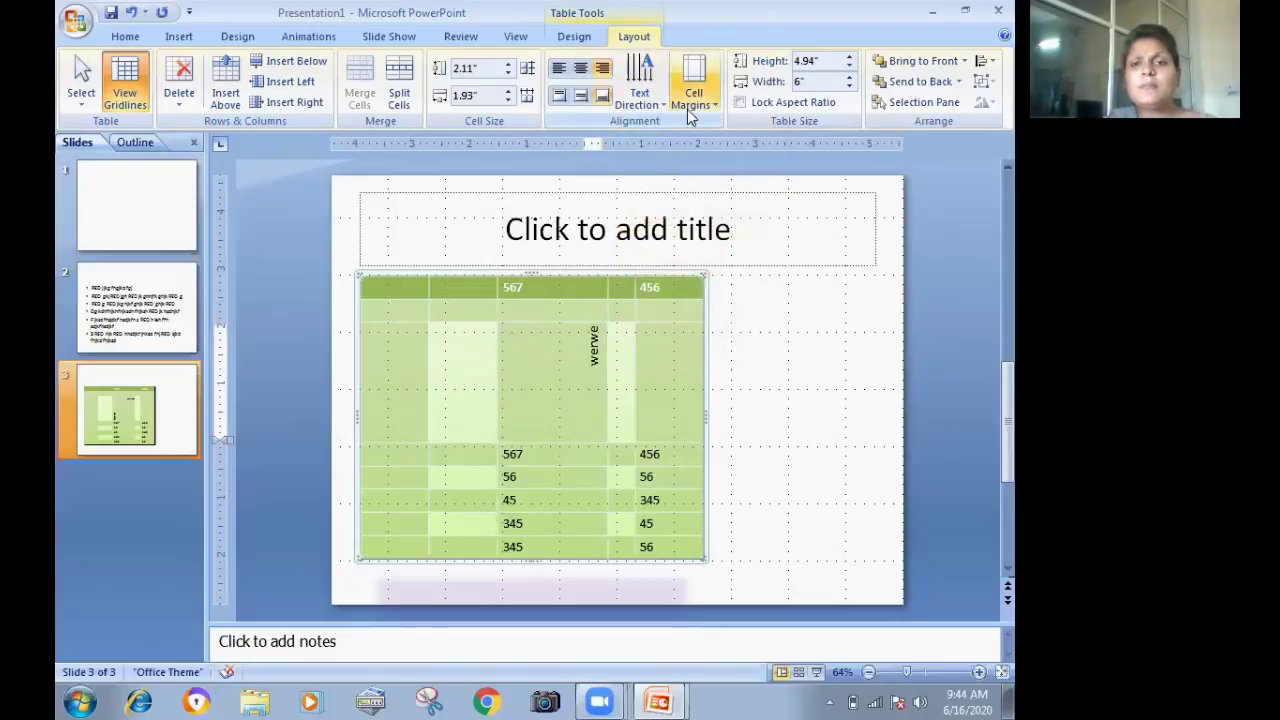
Set Cell Margins to None, then undo the row, column and text changes.
left_click(698, 92)
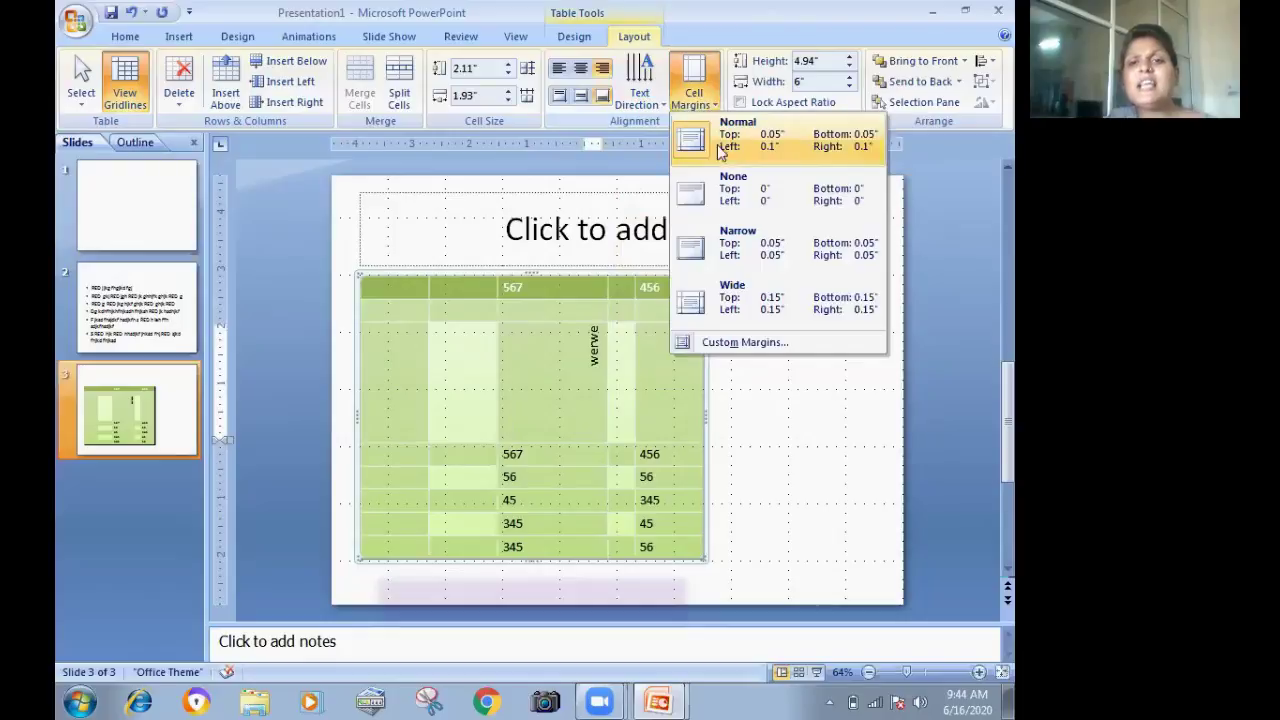
left_click(727, 205)
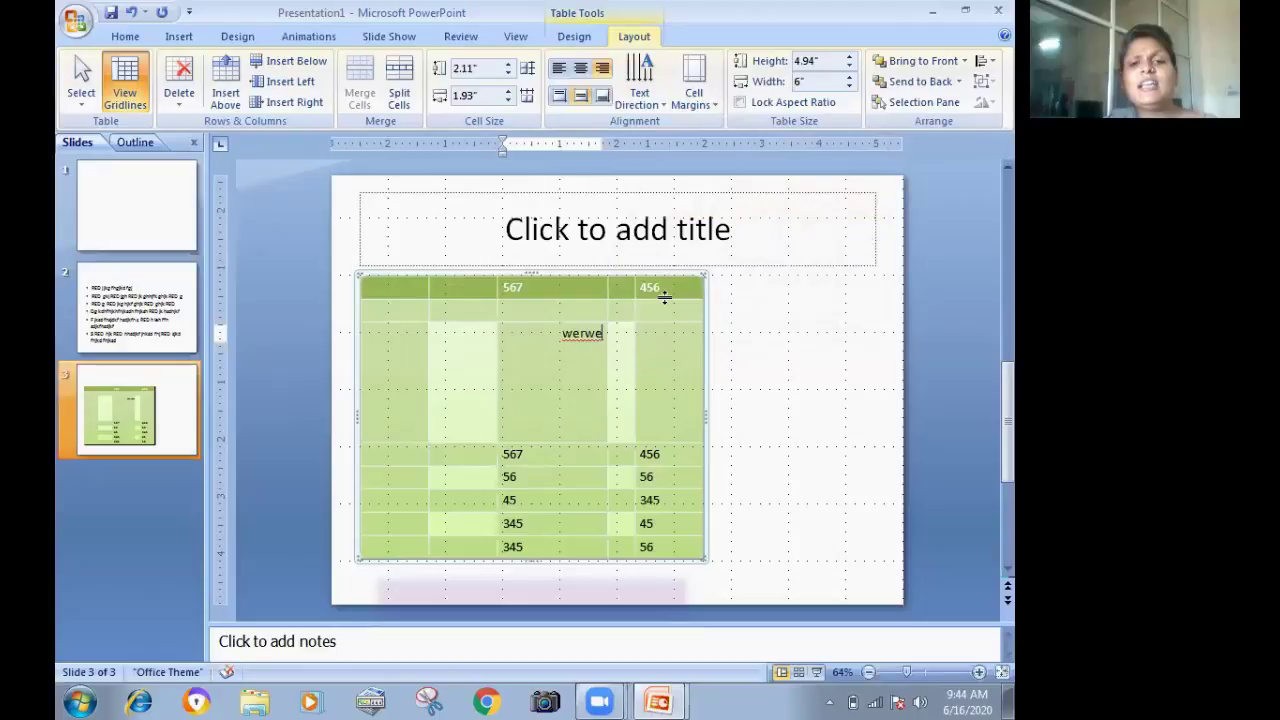
key("ctrl+z")
key("ctrl+z")
key("ctrl+z")
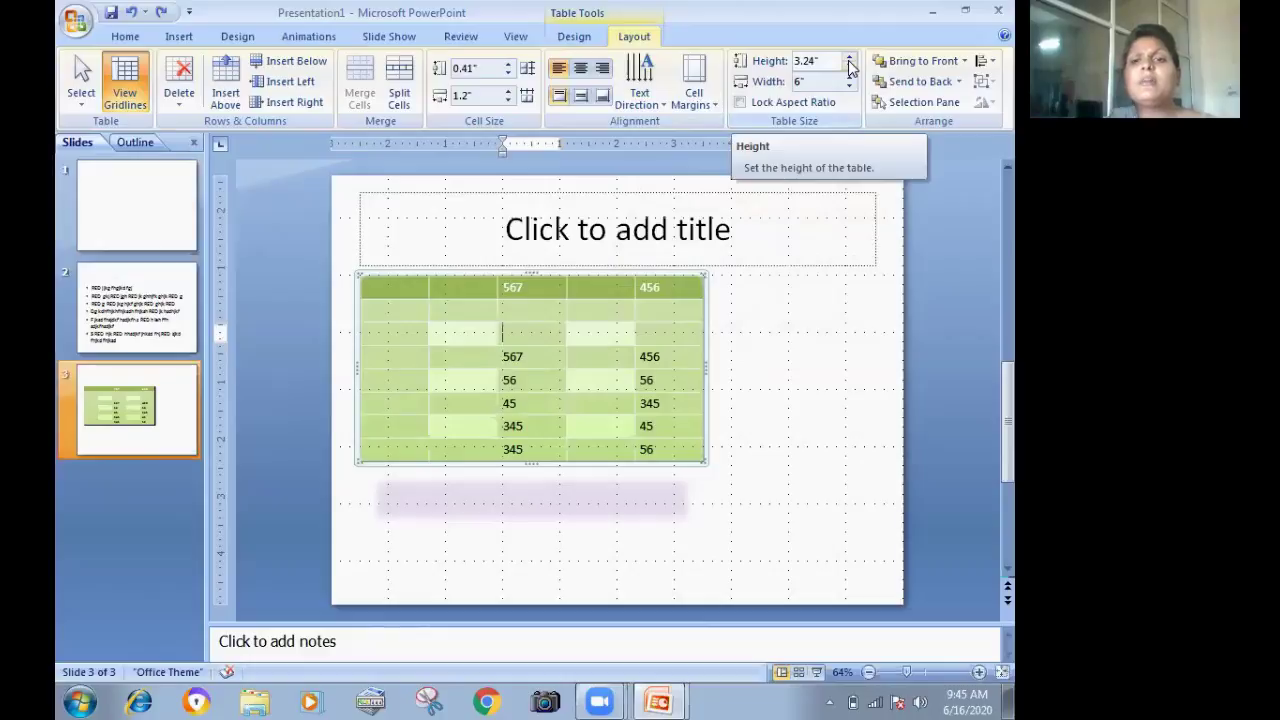
Raise the table's Table Size height to 4.2" with the spinner.
left_click(849, 61)
left_click(849, 61)
left_click(849, 61)
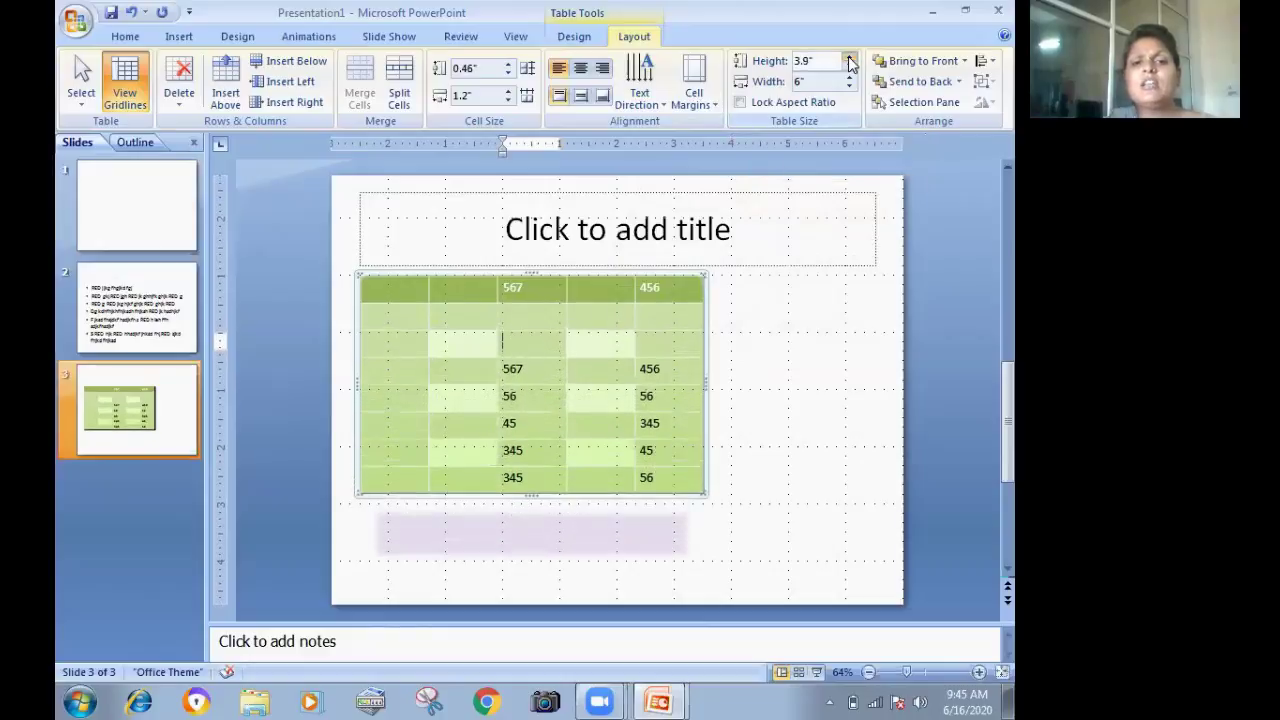
left_click(849, 61)
left_click(849, 61)
Widen the table to 7.5" and click off the table to deselect it.
left_click(849, 78)
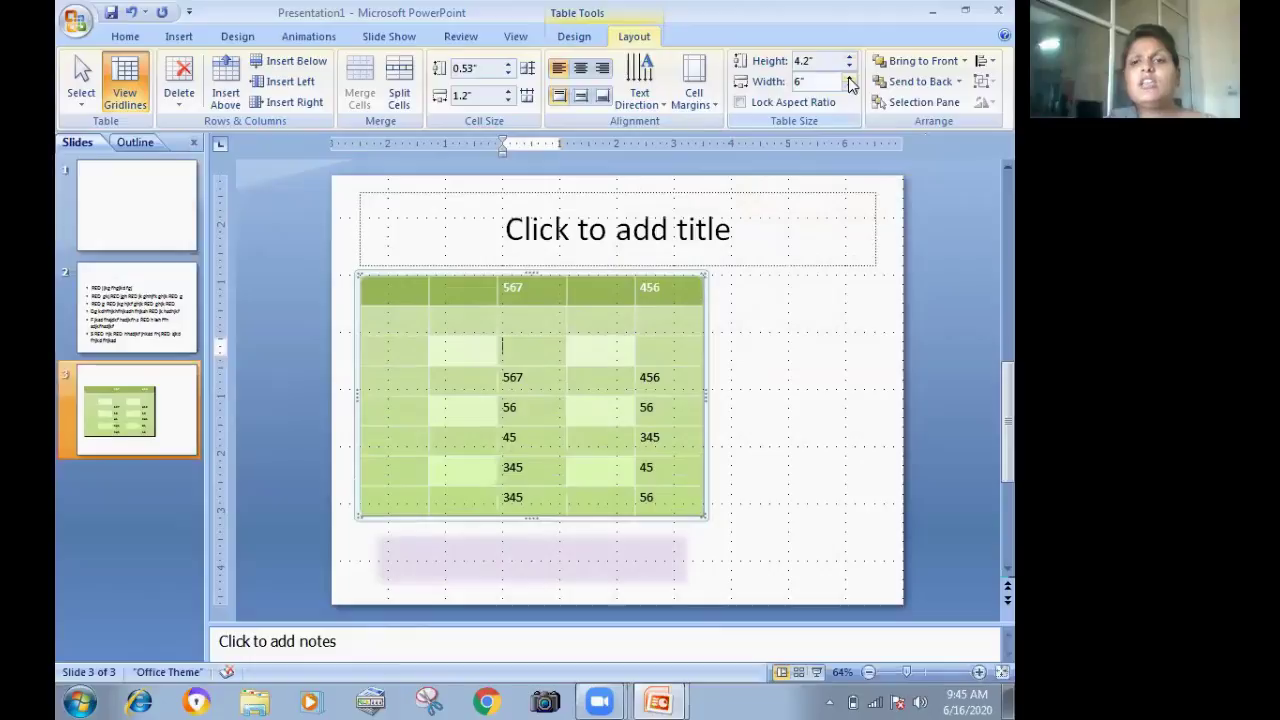
left_click(849, 79)
left_click(849, 79)
left_click(849, 79)
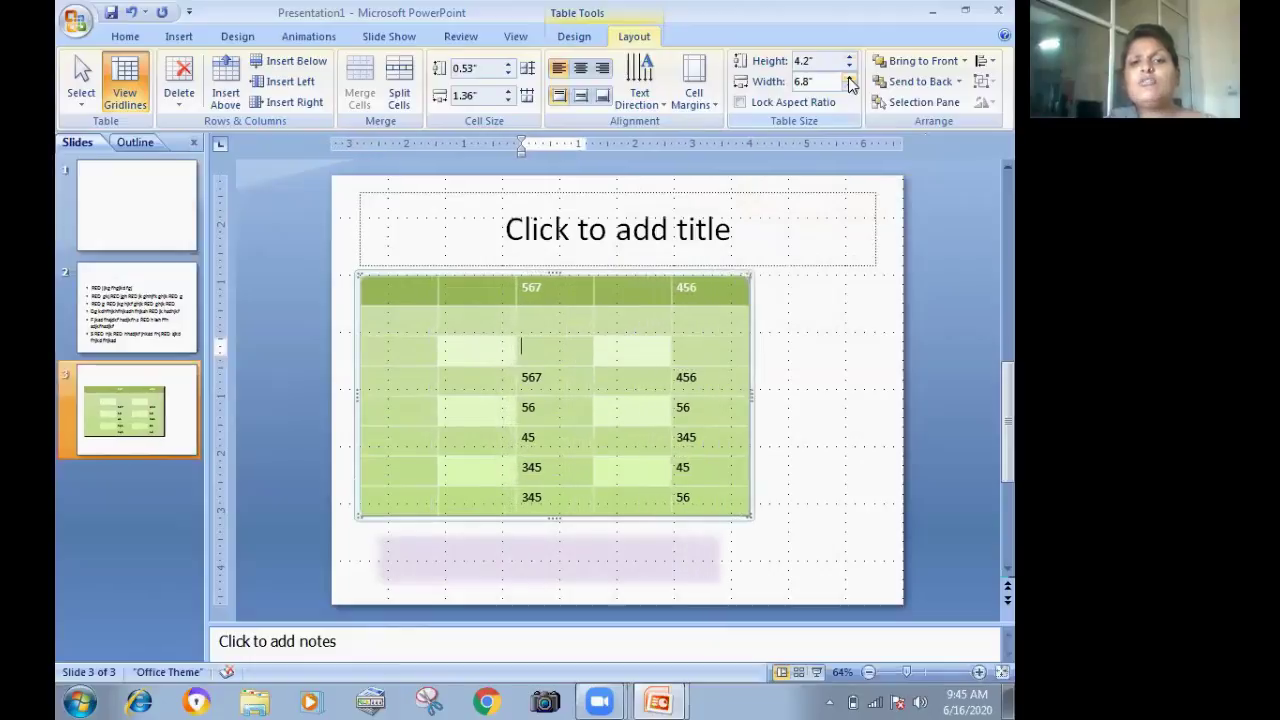
left_click(849, 79)
left_click(849, 79)
left_click(849, 79)
left_click(849, 80)
left_click(849, 80)
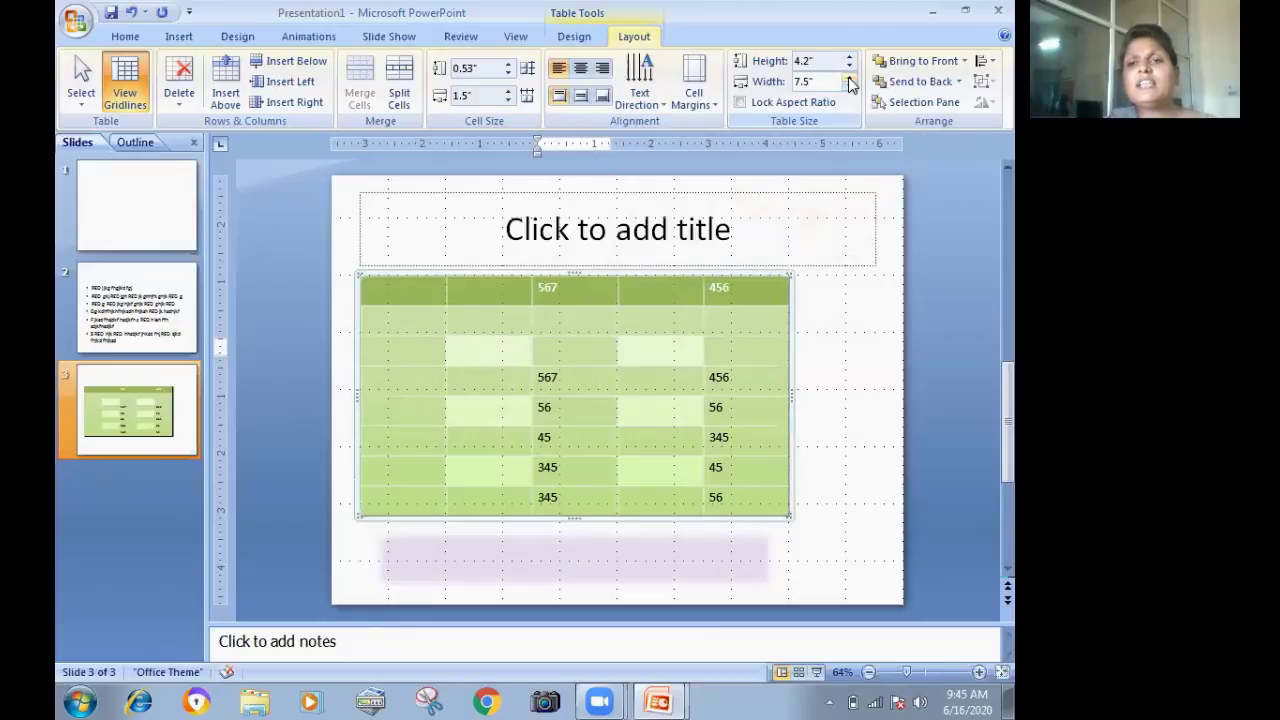
left_click(881, 312)
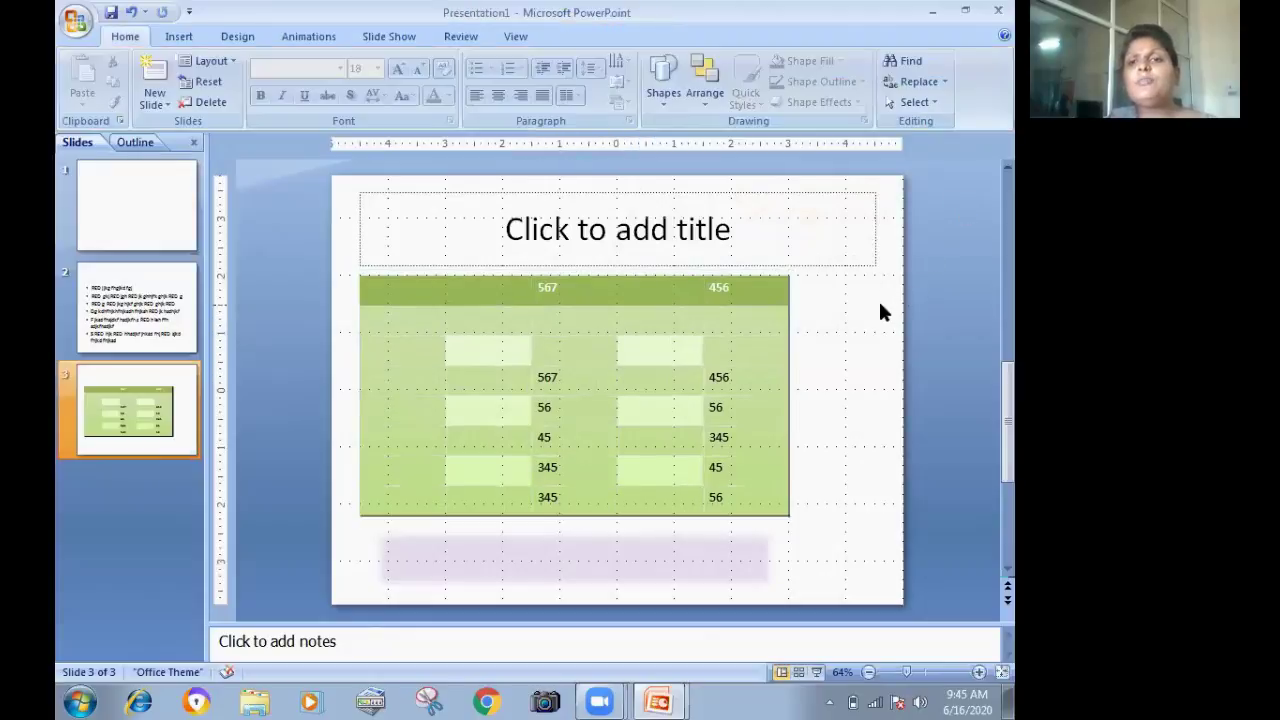
Draw a blue rectangle to the right of the table from the Home Shapes gallery.
left_click(735, 300)
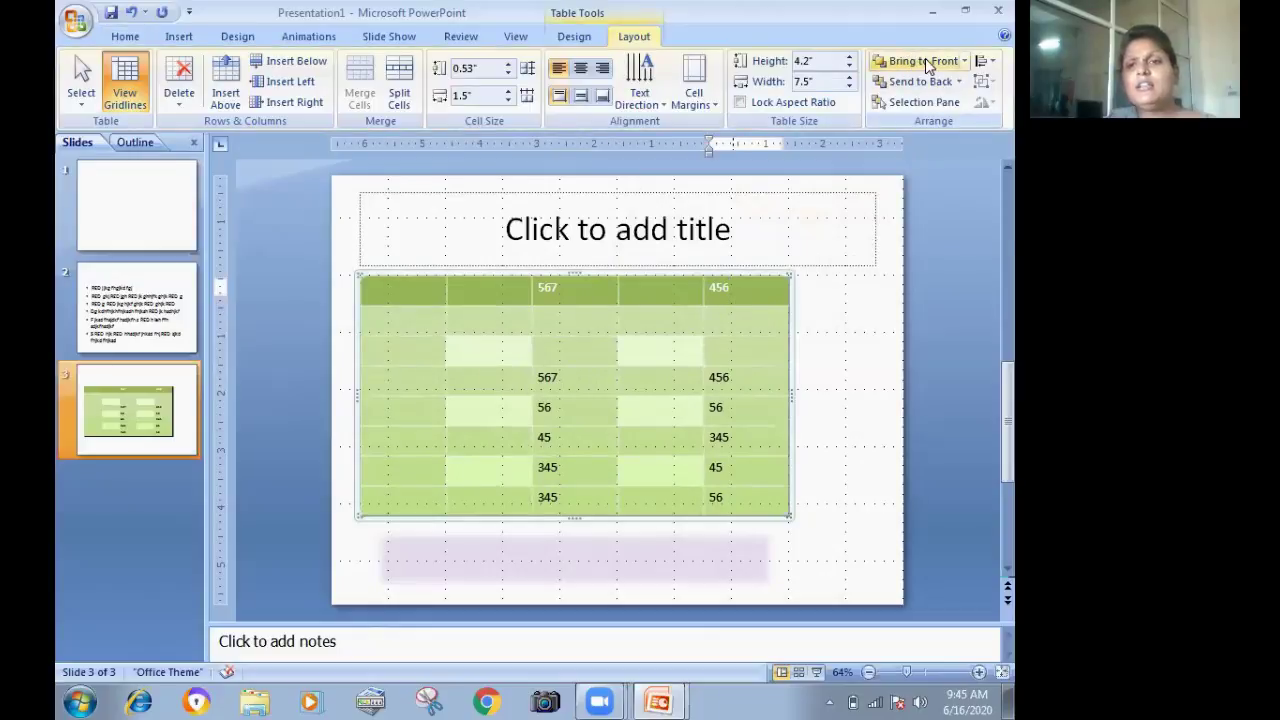
left_click(116, 40)
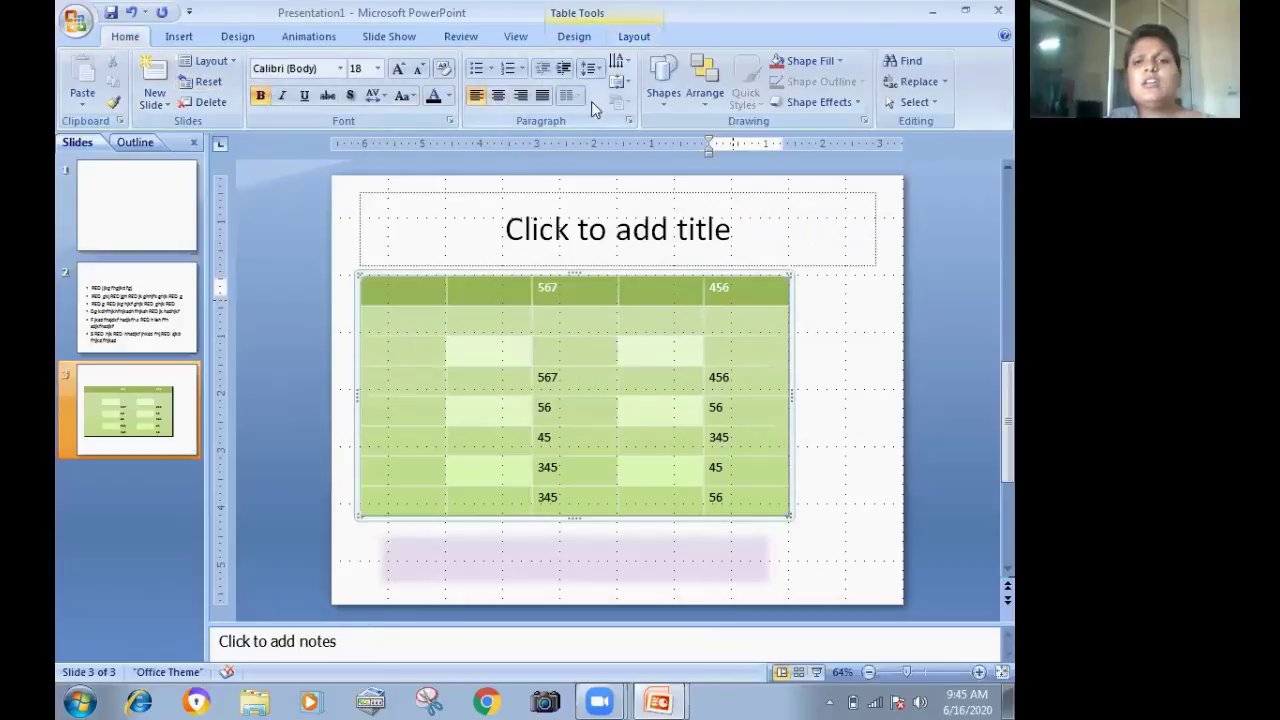
left_click(663, 100)
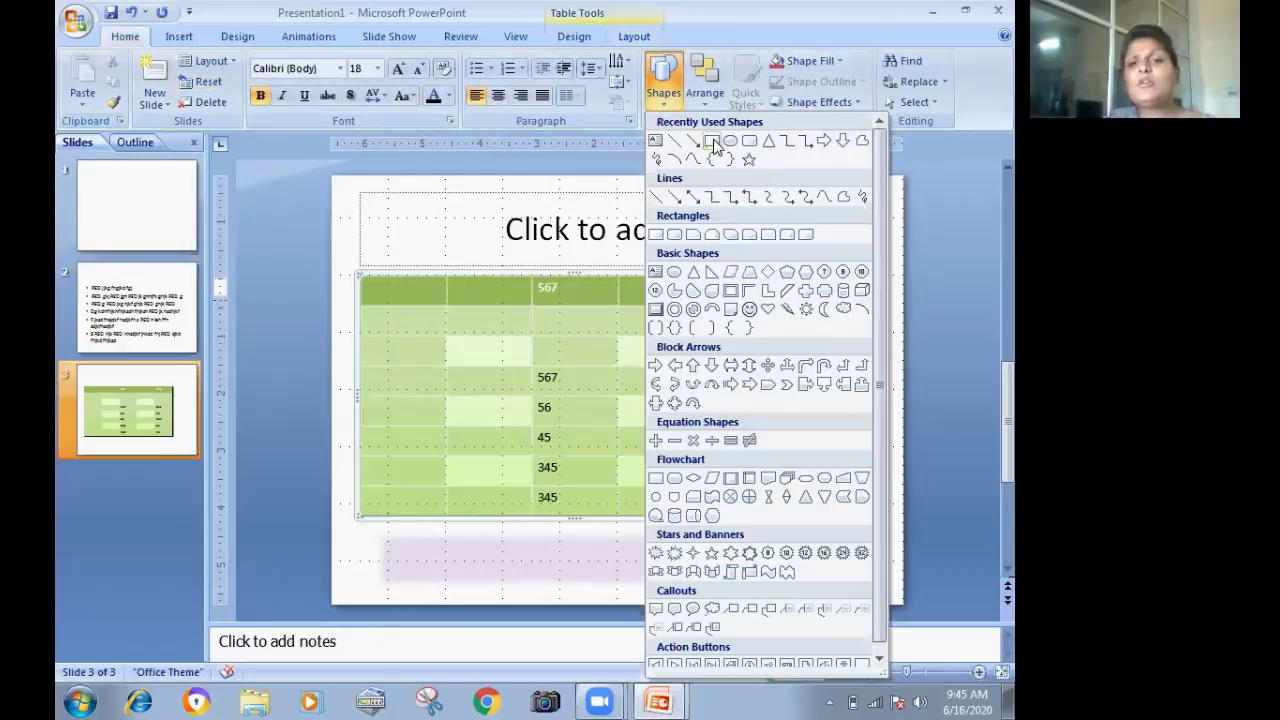
left_click(714, 146)
left_click_drag(789, 248, 876, 313)
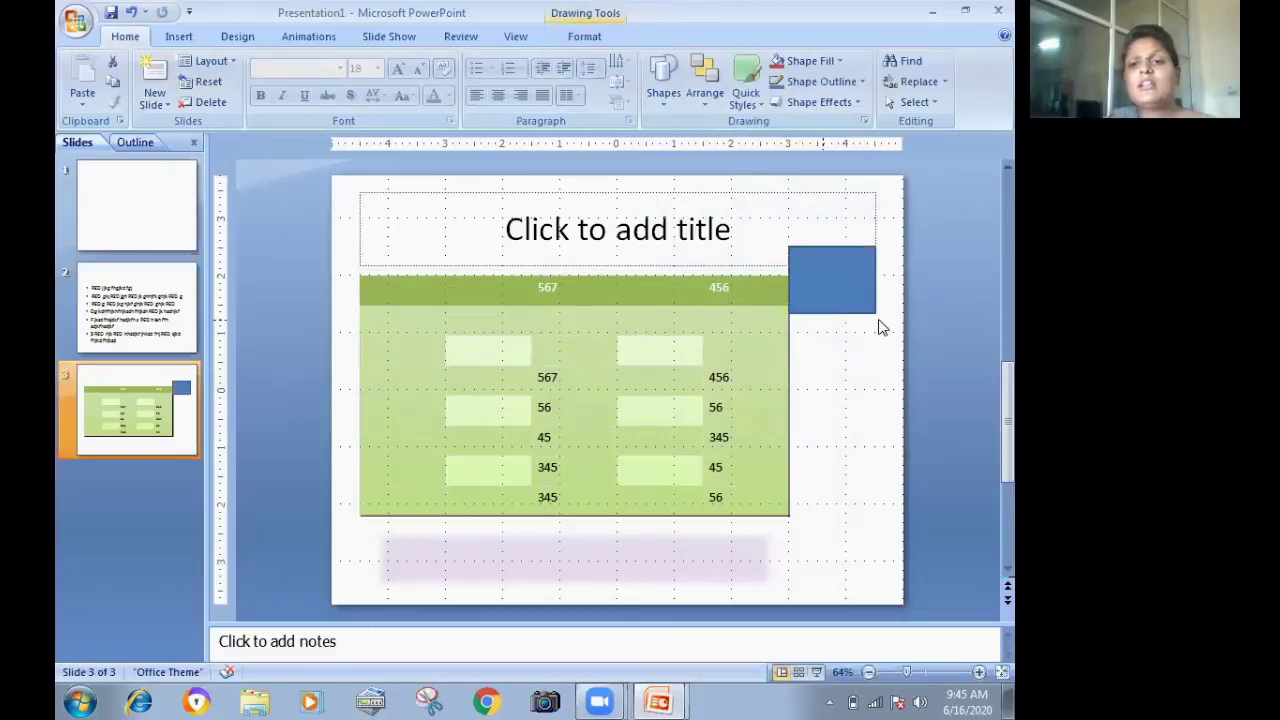
Draw a blue circle overlapping the rectangle's lower-right corner, then reselect the rectangle.
left_click(678, 104)
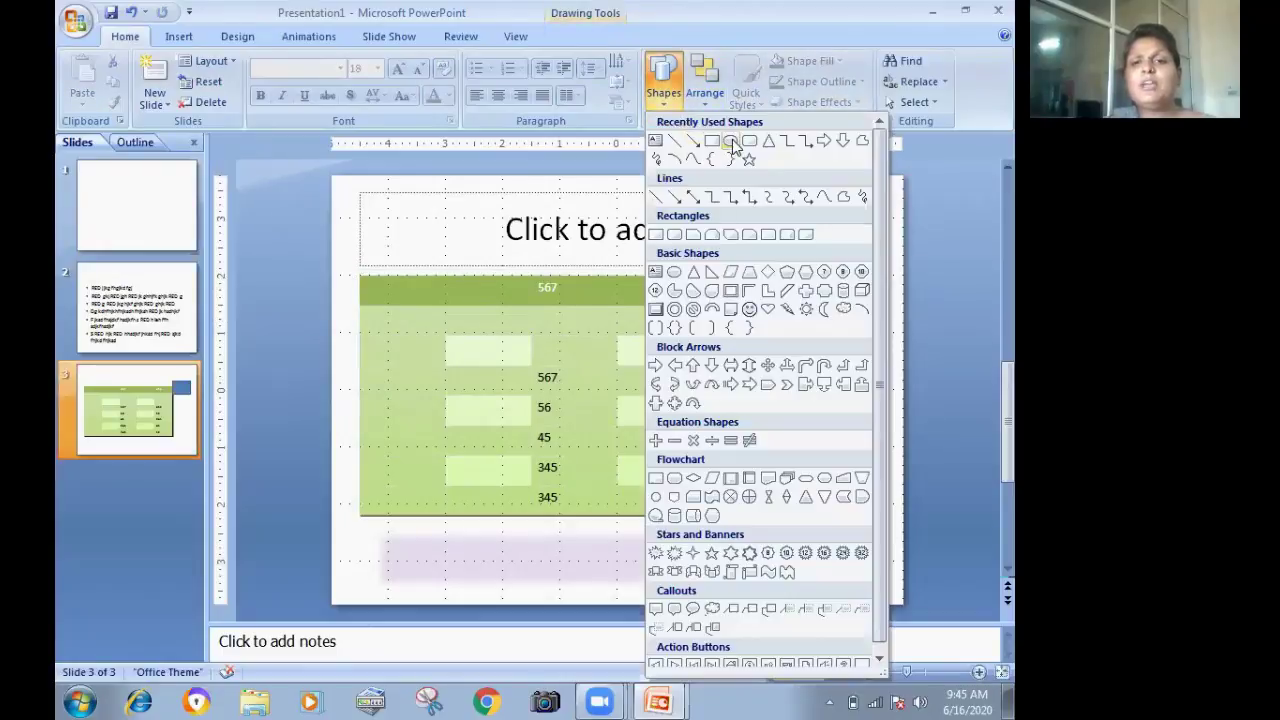
left_click(731, 142)
left_click_drag(830, 274, 937, 386)
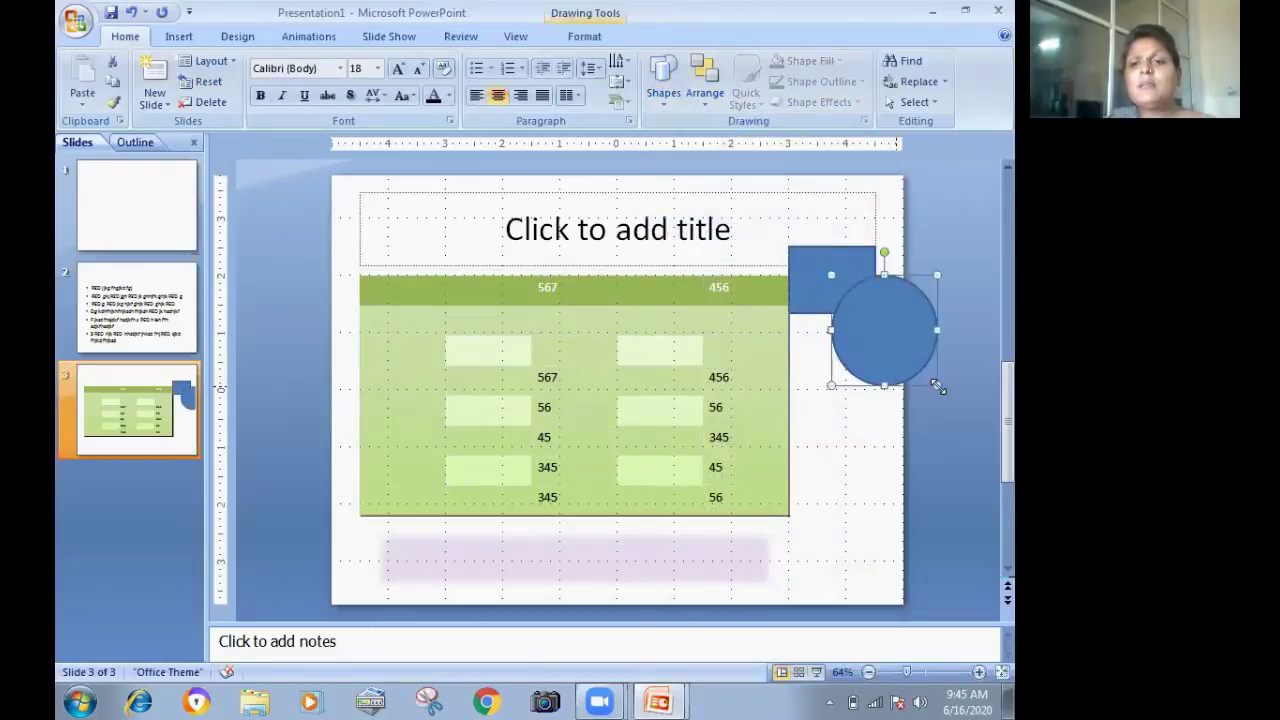
left_click(818, 272)
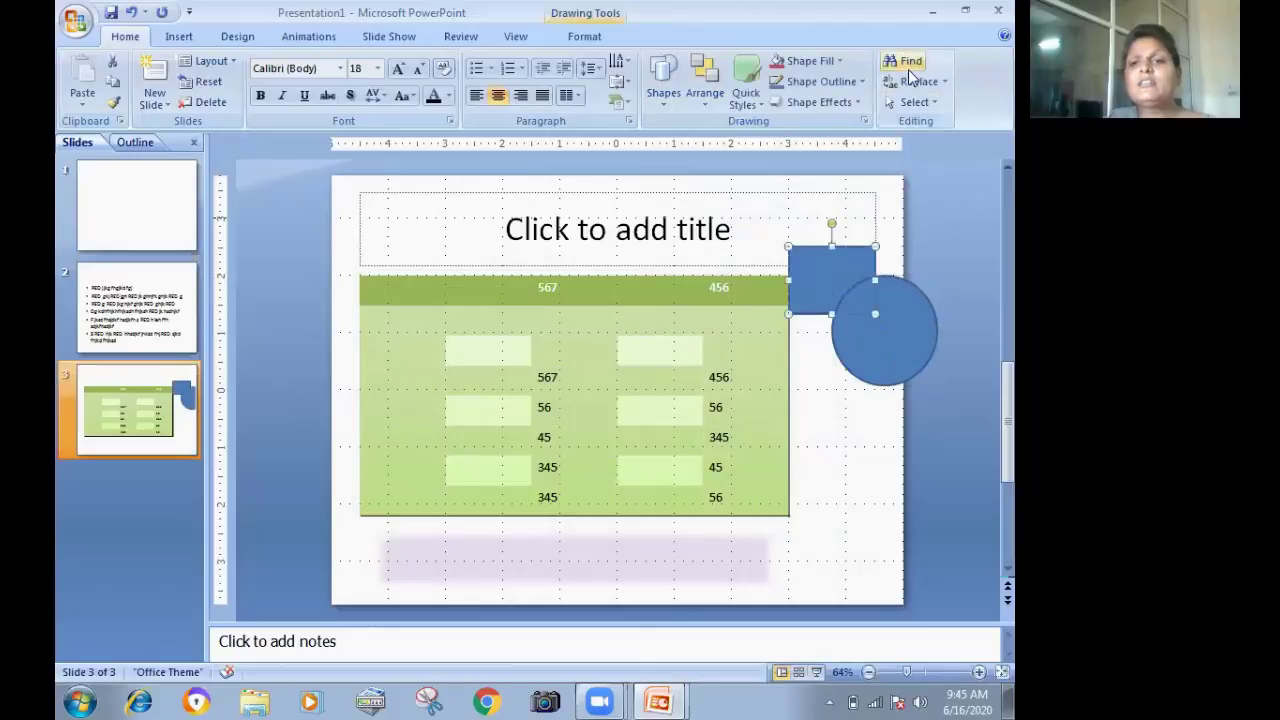
left_click(179, 38)
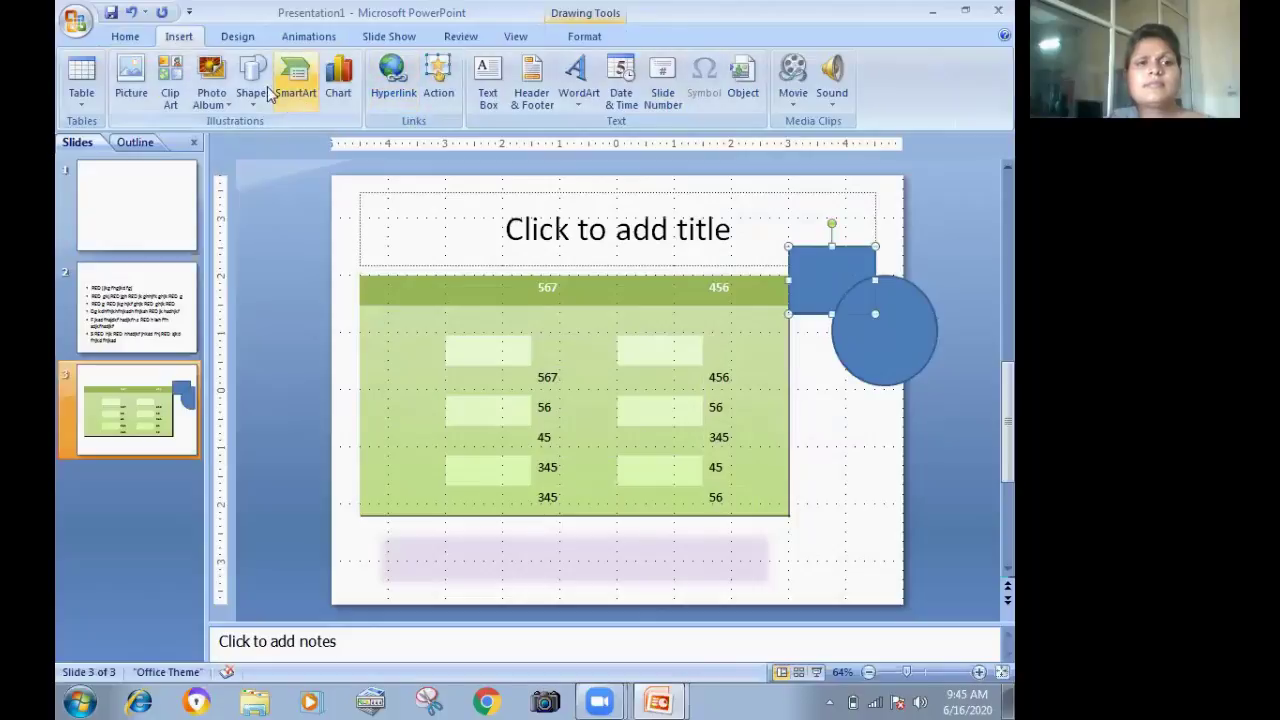
left_click(125, 36)
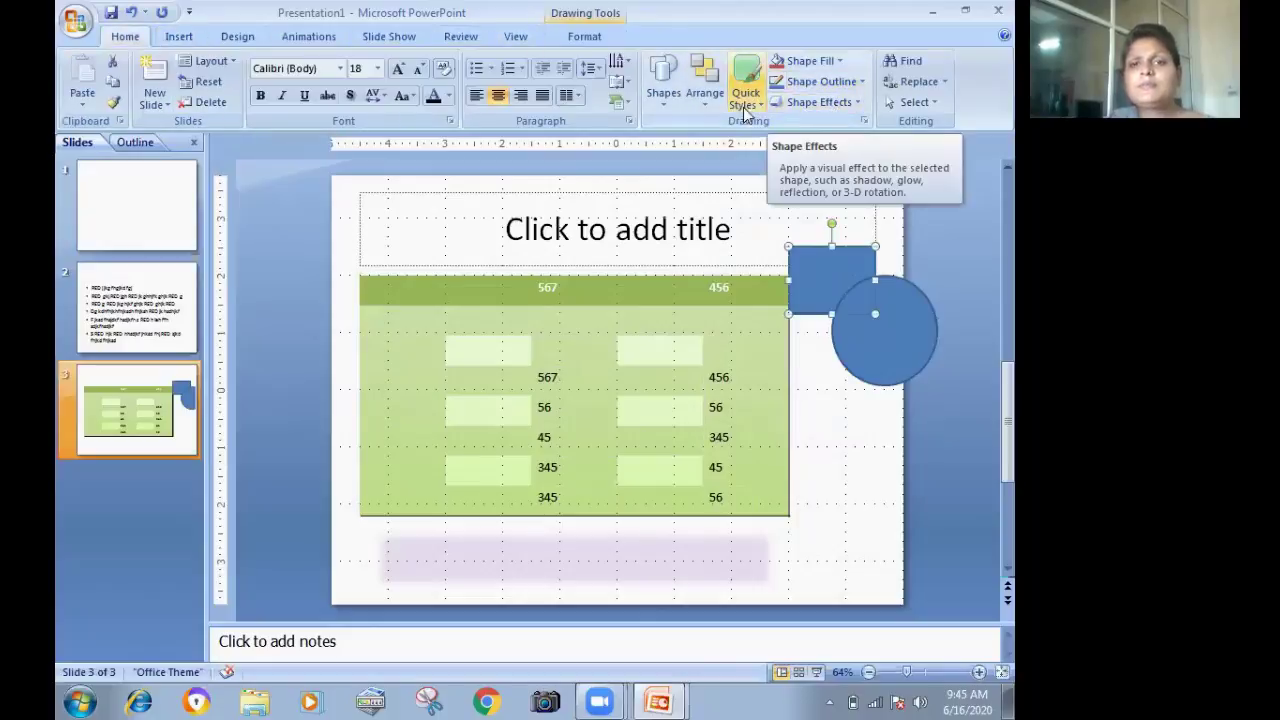
left_click(700, 105)
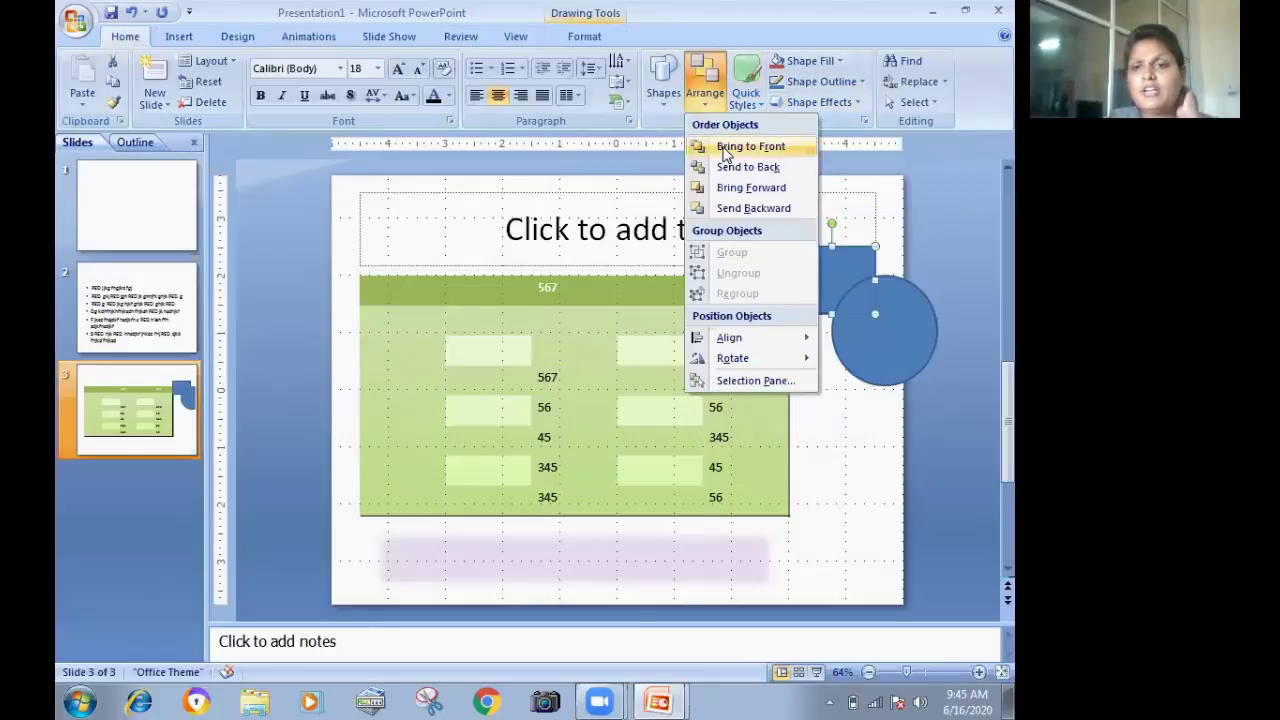
left_click(727, 152)
left_click(706, 107)
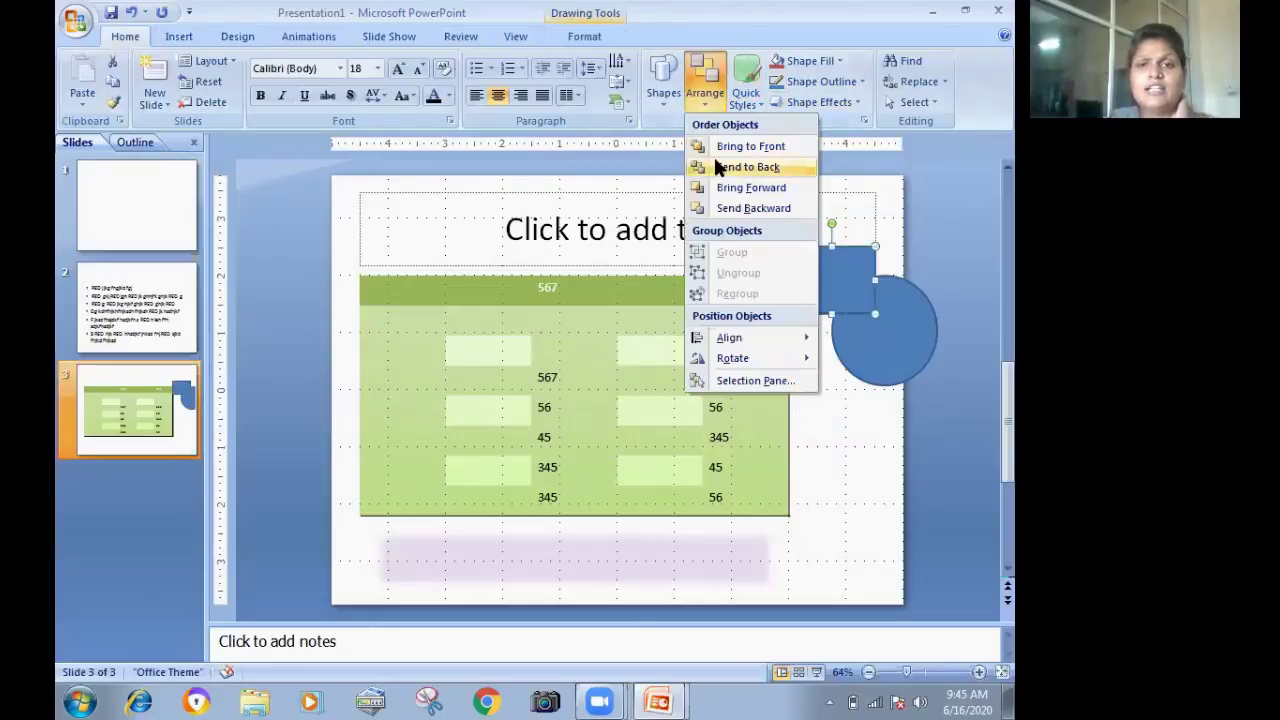
left_click(718, 167)
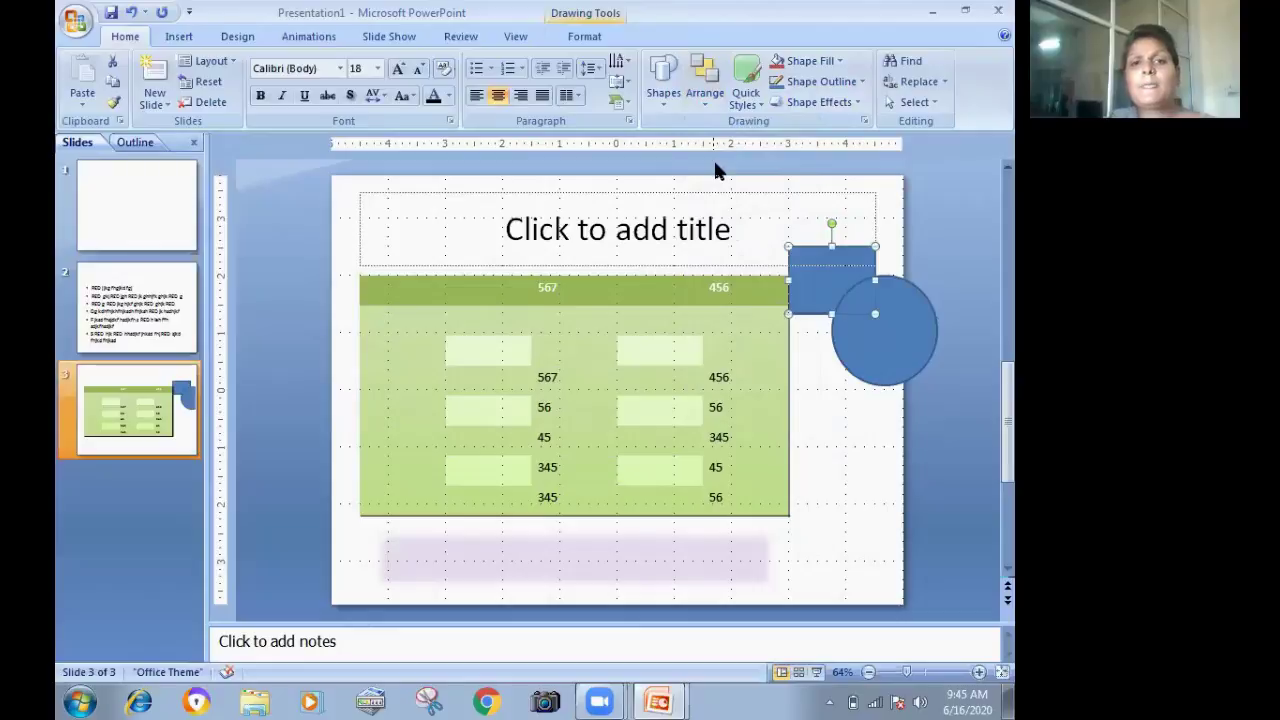